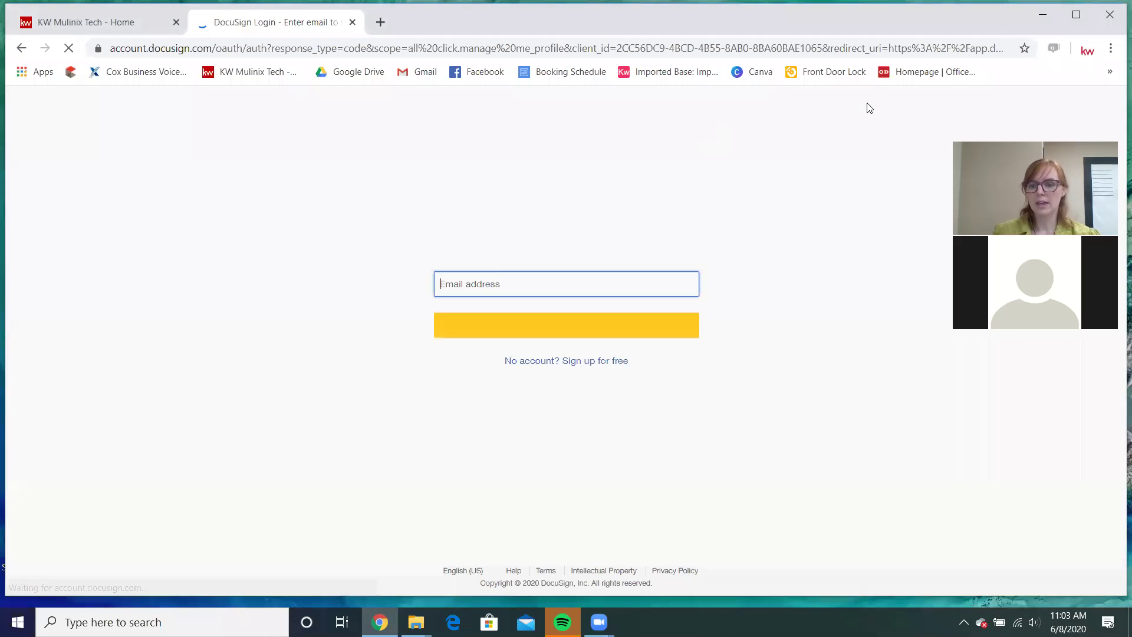
# Step: Fill in the saved account email from autocomplete and continue to the password step
pyautogui.click(554, 307)
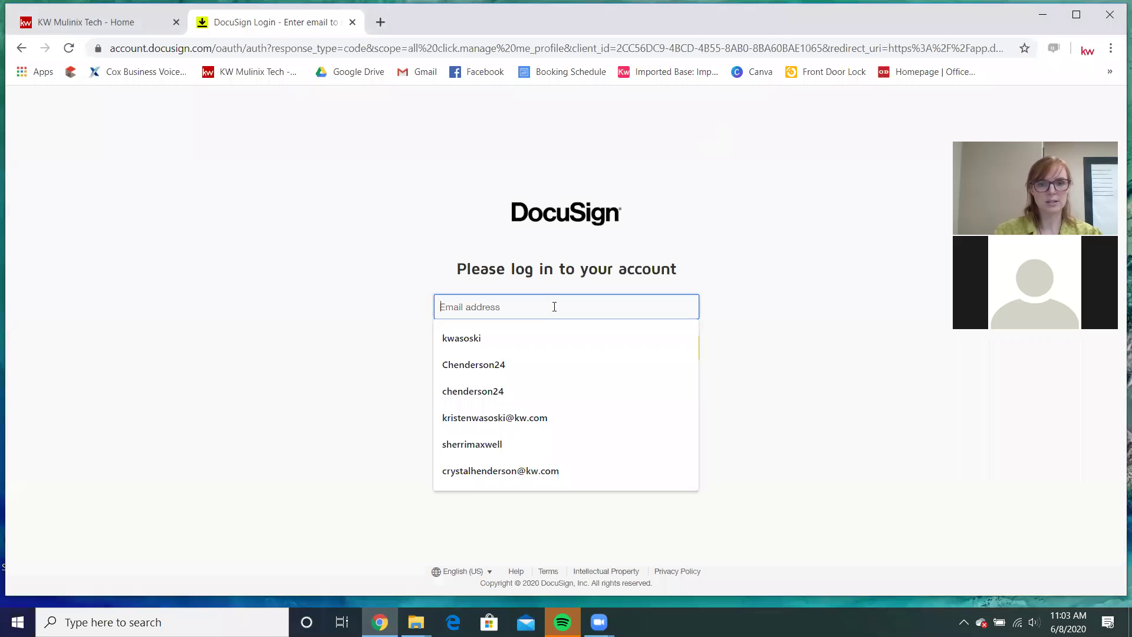
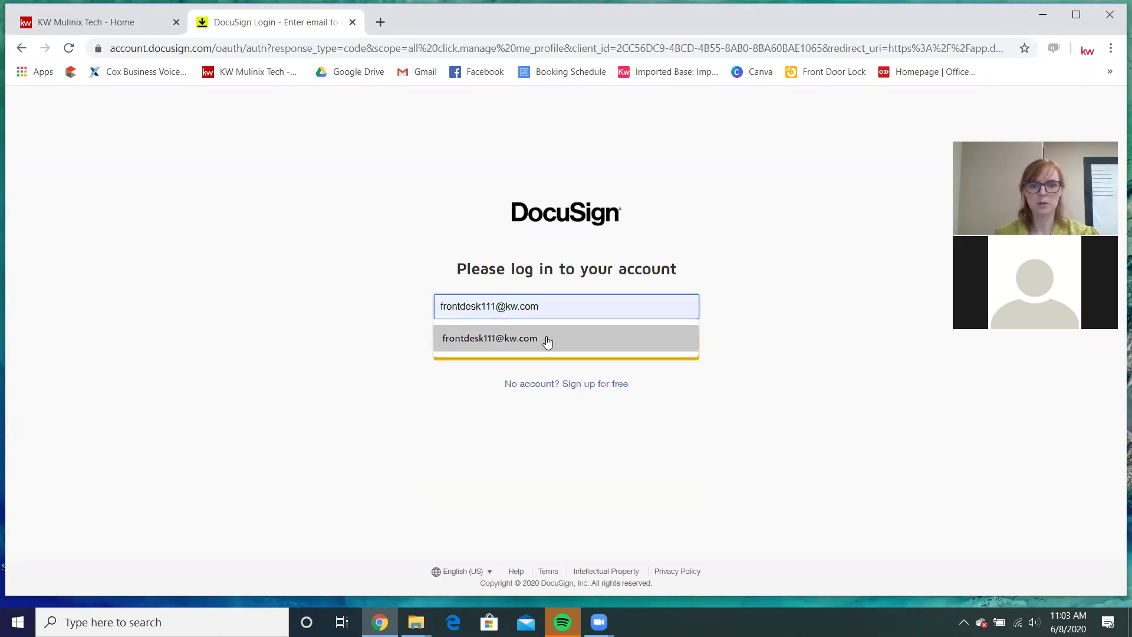
pyautogui.click(545, 340)
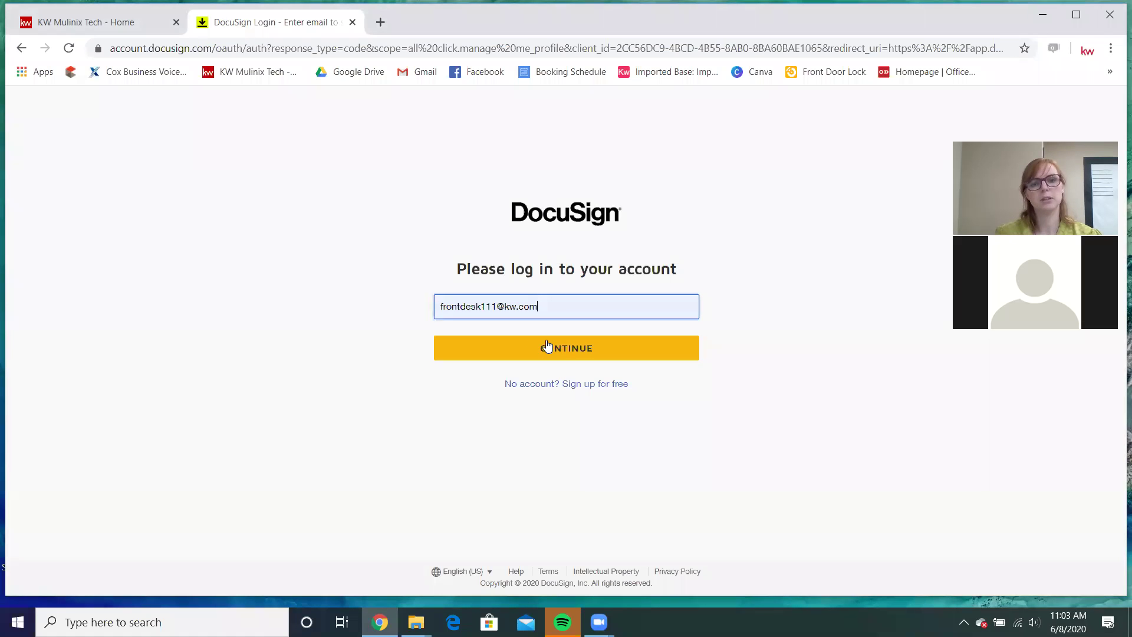
pyautogui.click(547, 346)
# Step: Enter the account password and submit the login
pyautogui.click(501, 338)
pyautogui.write('•')
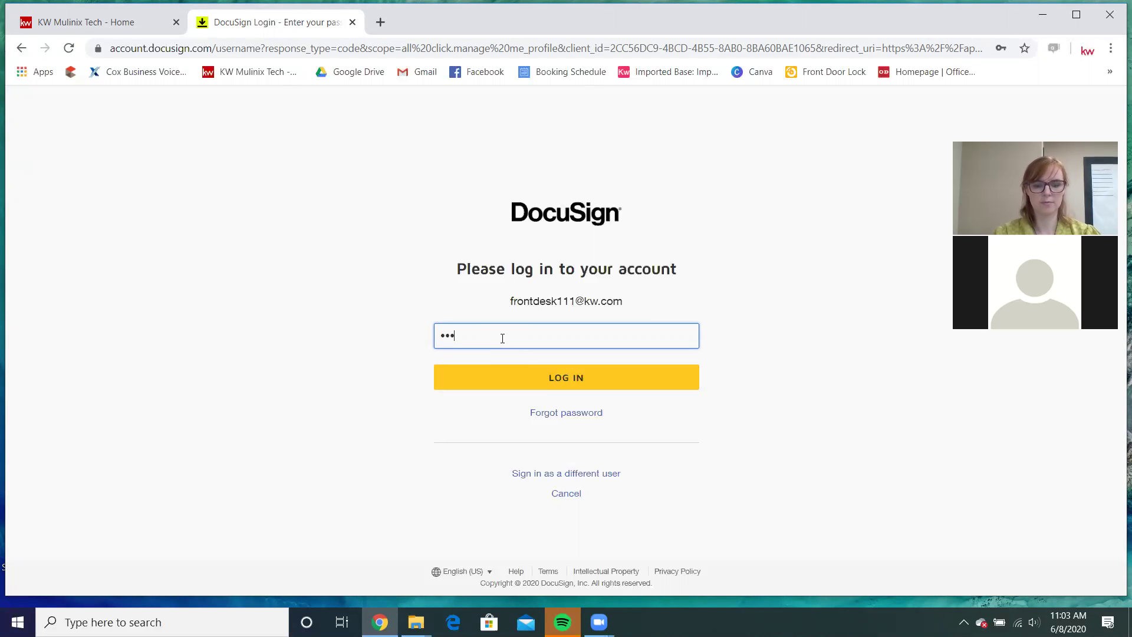
pyautogui.press('Num_Lock')
pyautogui.press('Return')
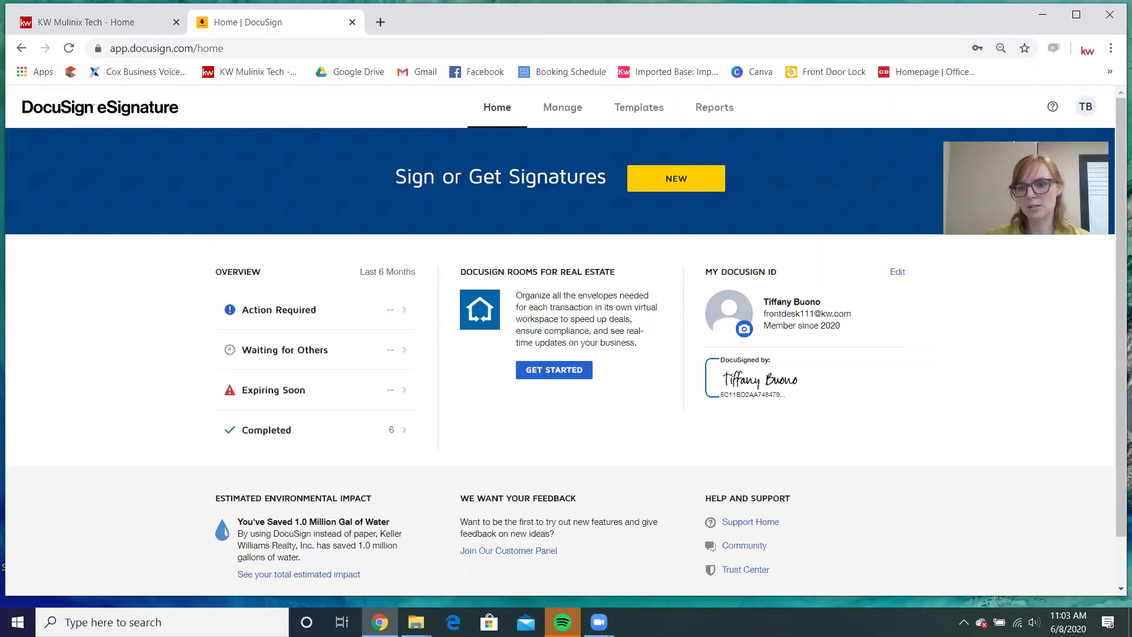
# Step: Choose Switch to Rooms from the TB avatar profile menu
pyautogui.click(1082, 108)
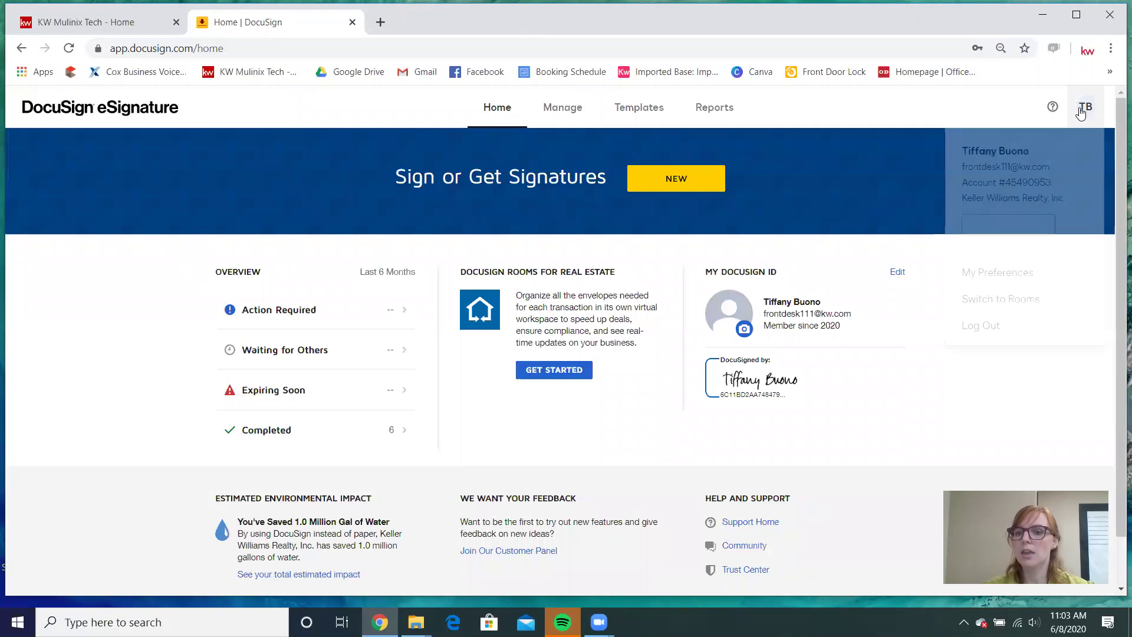
pyautogui.click(993, 302)
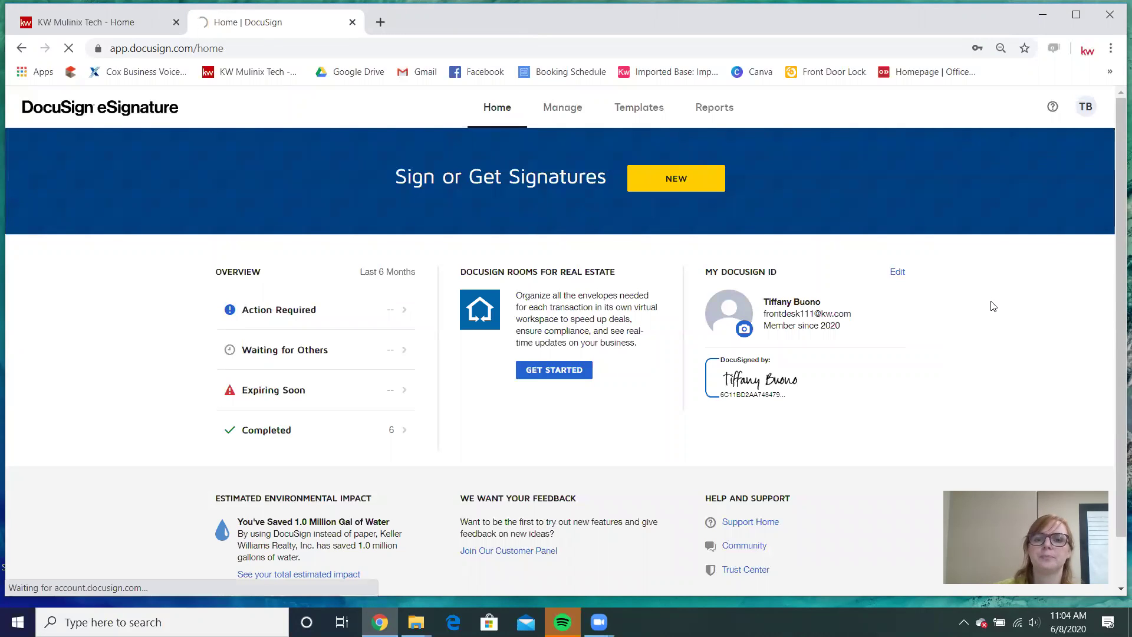
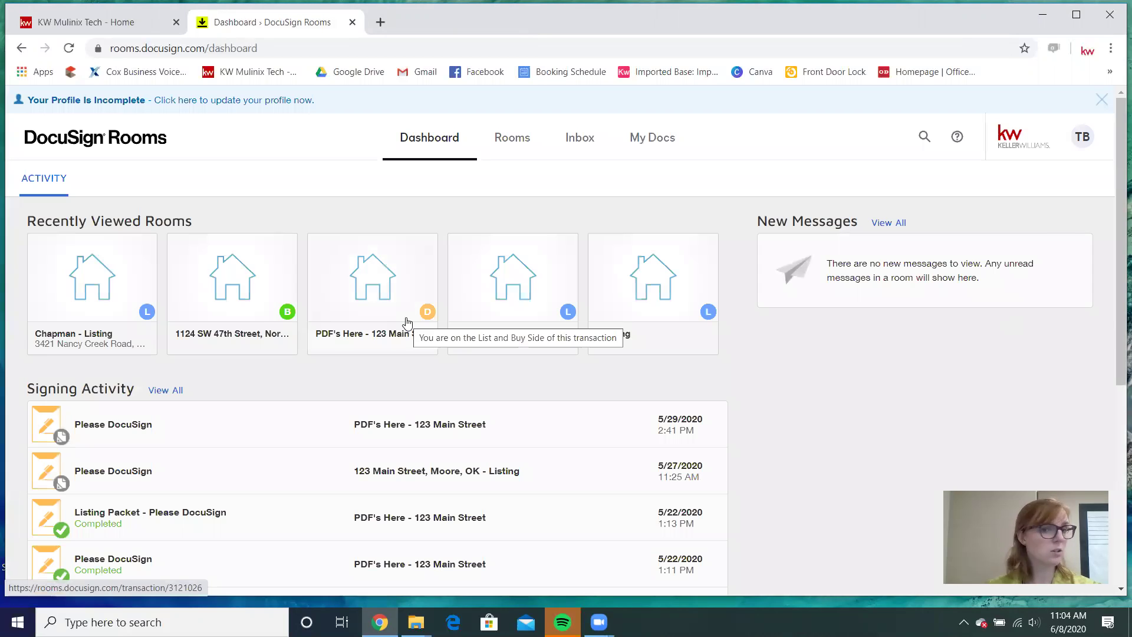
# Step: Enter the PDF's Here - 123 Main Street room and browse its Archived, Certified Documents and Misc Folder groups
pyautogui.click(367, 312)
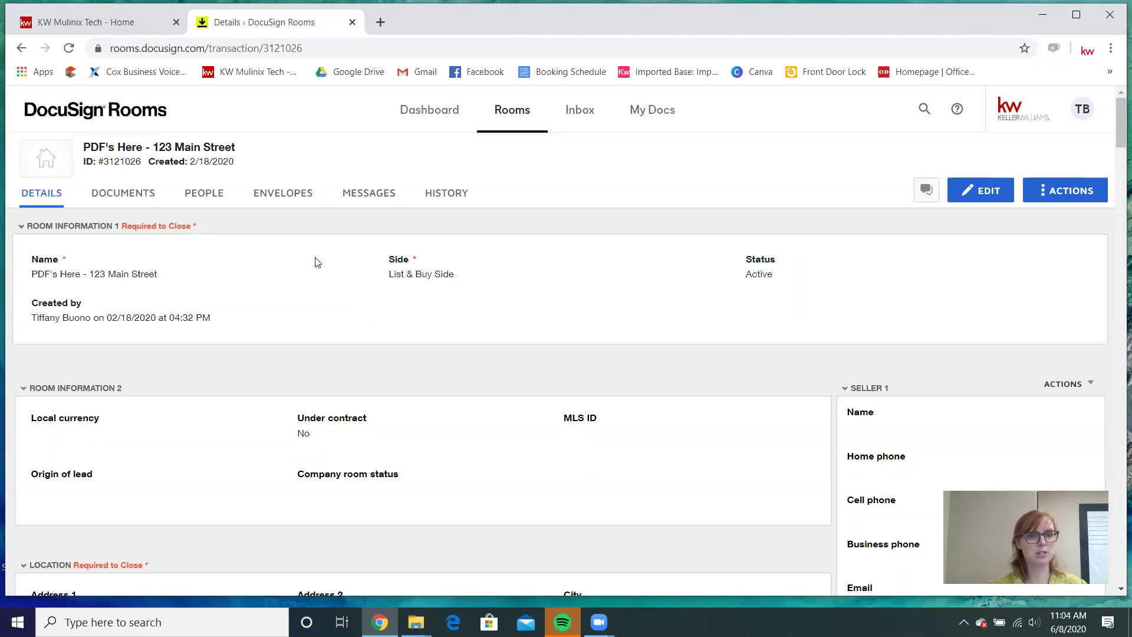
pyautogui.click(145, 201)
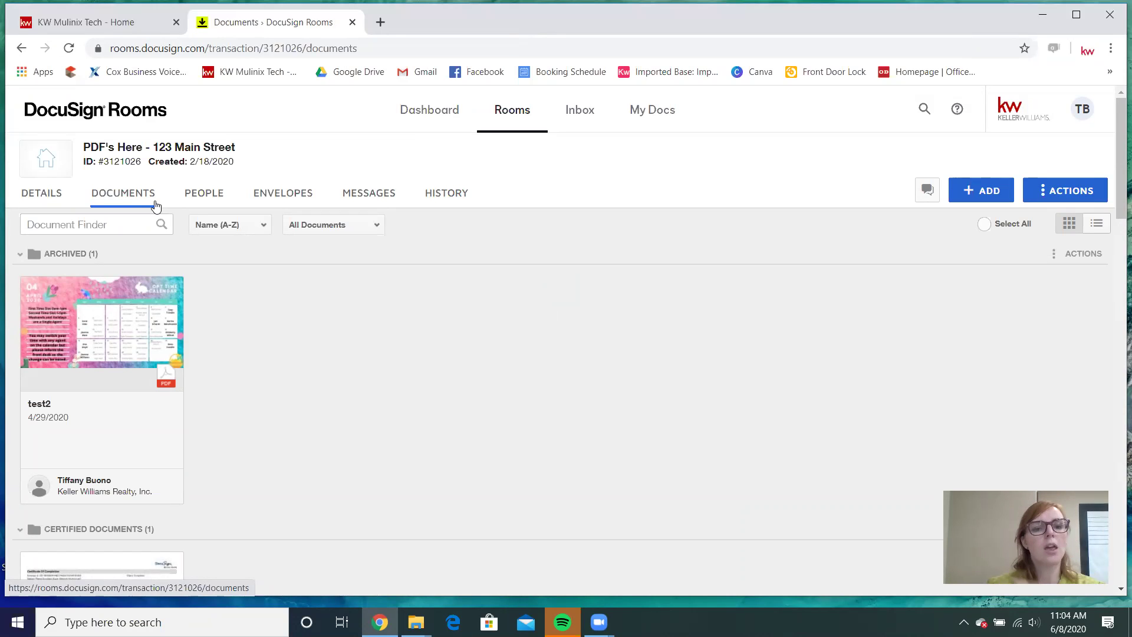
pyautogui.scroll(-7, 467, 272)
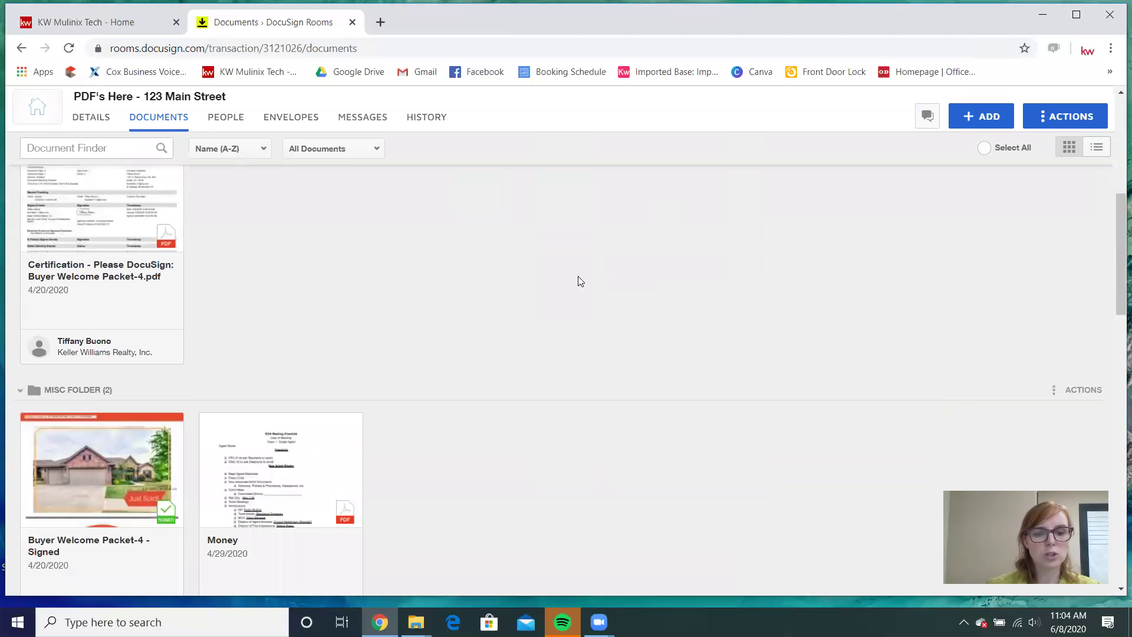
pyautogui.scroll(-10, 584, 277)
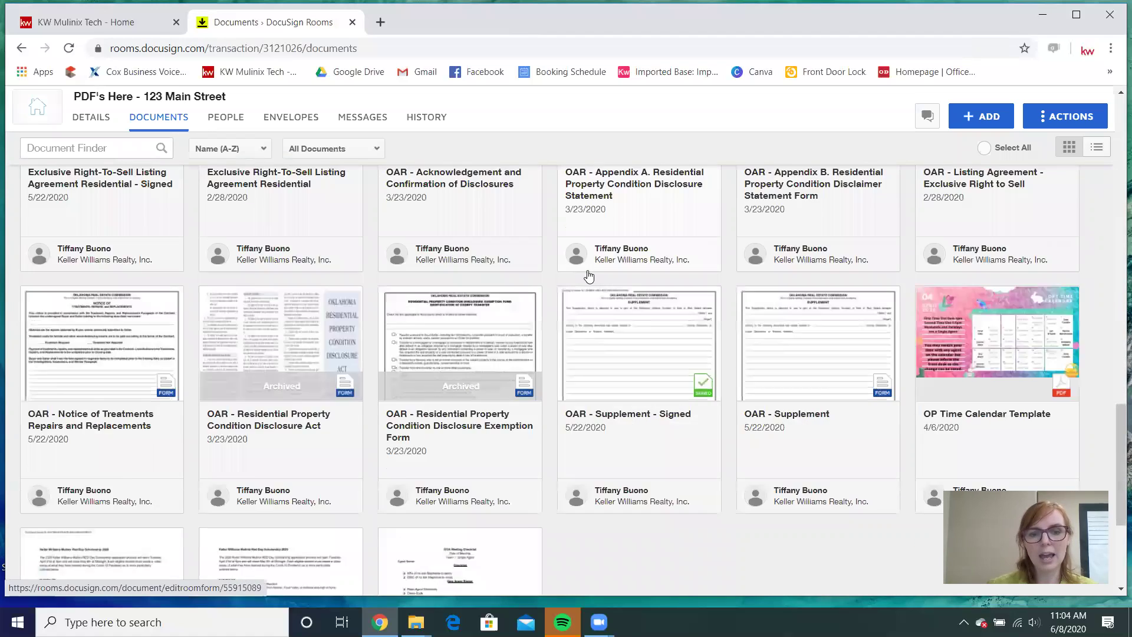
pyautogui.scroll(-2, 588, 276)
pyautogui.scroll(15, 588, 275)
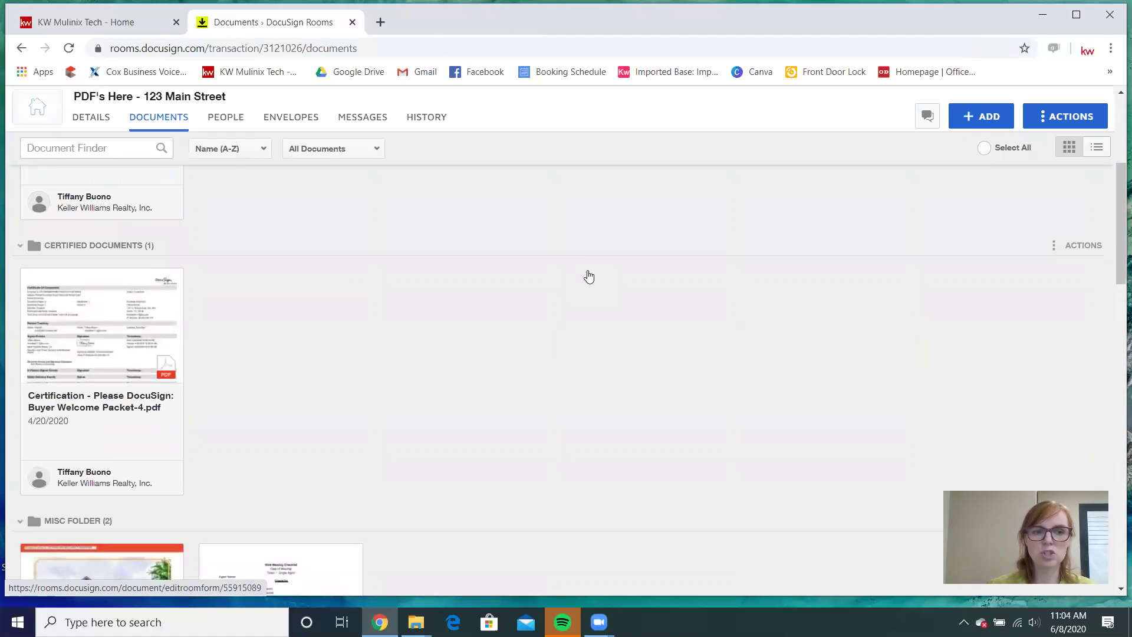
pyautogui.scroll(4, 588, 276)
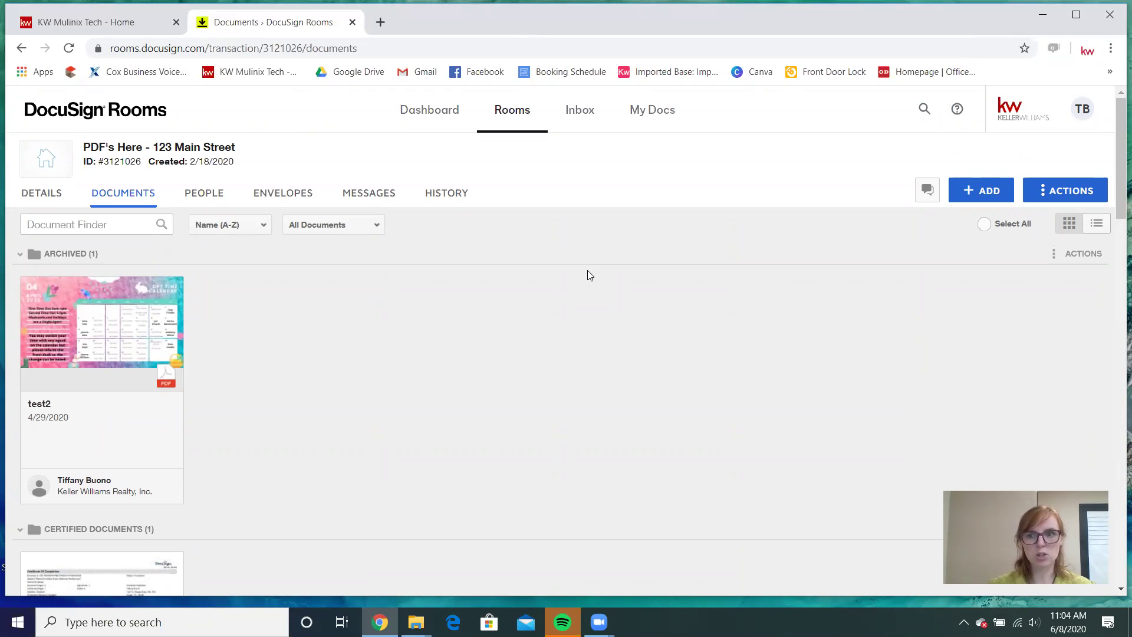
pyautogui.click(1043, 190)
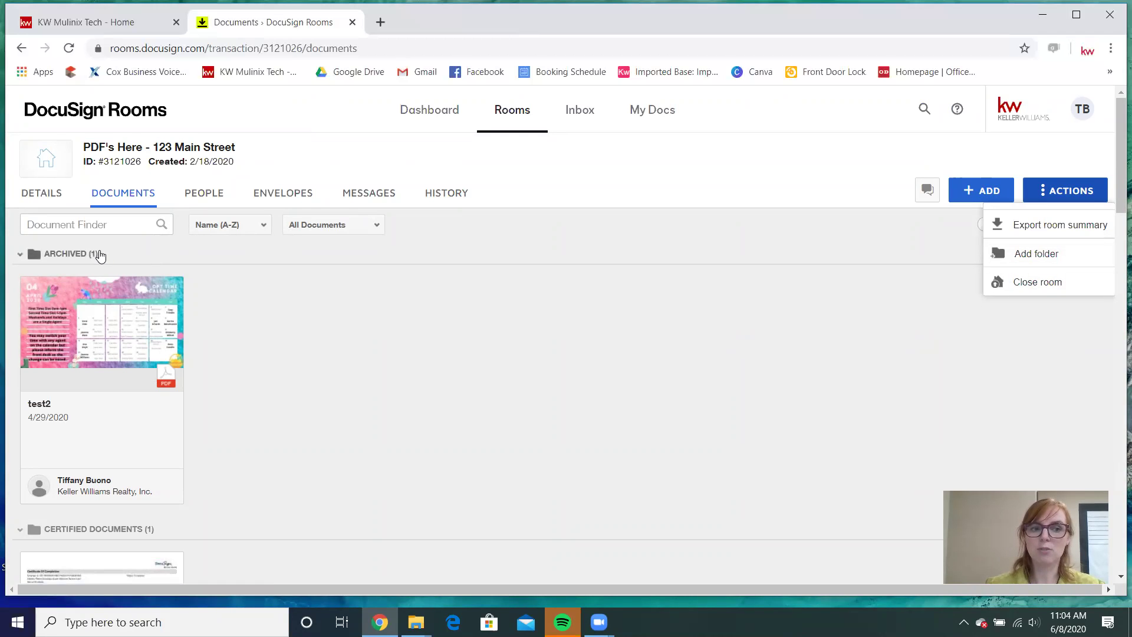
pyautogui.click(532, 348)
pyautogui.scroll(-3, 532, 347)
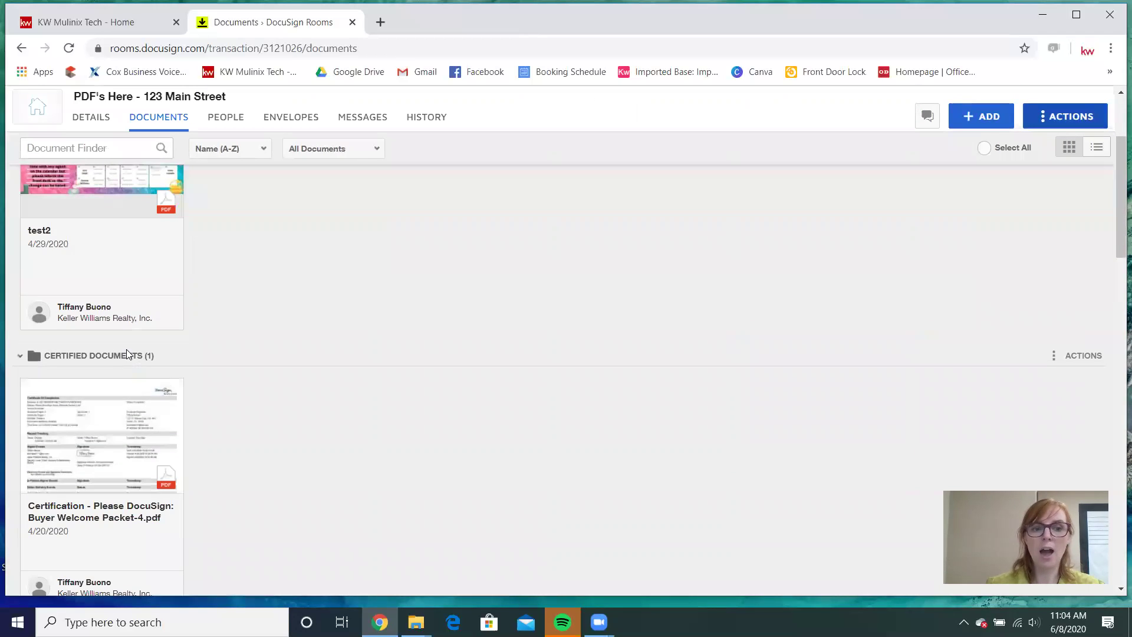
pyautogui.scroll(-5, 425, 342)
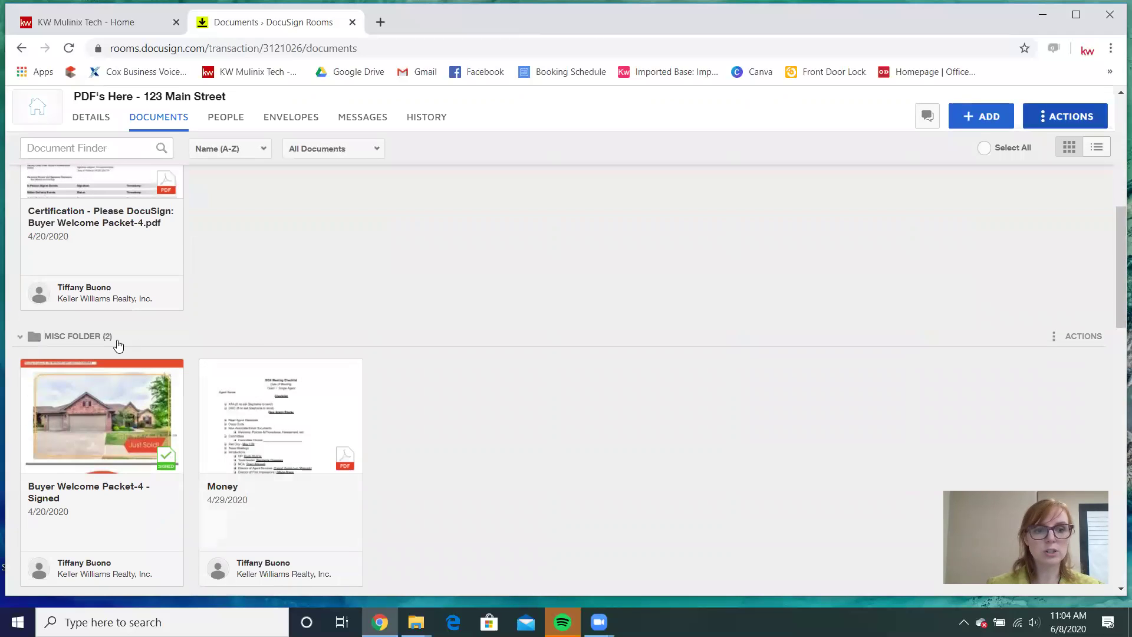
pyautogui.scroll(-4, 475, 367)
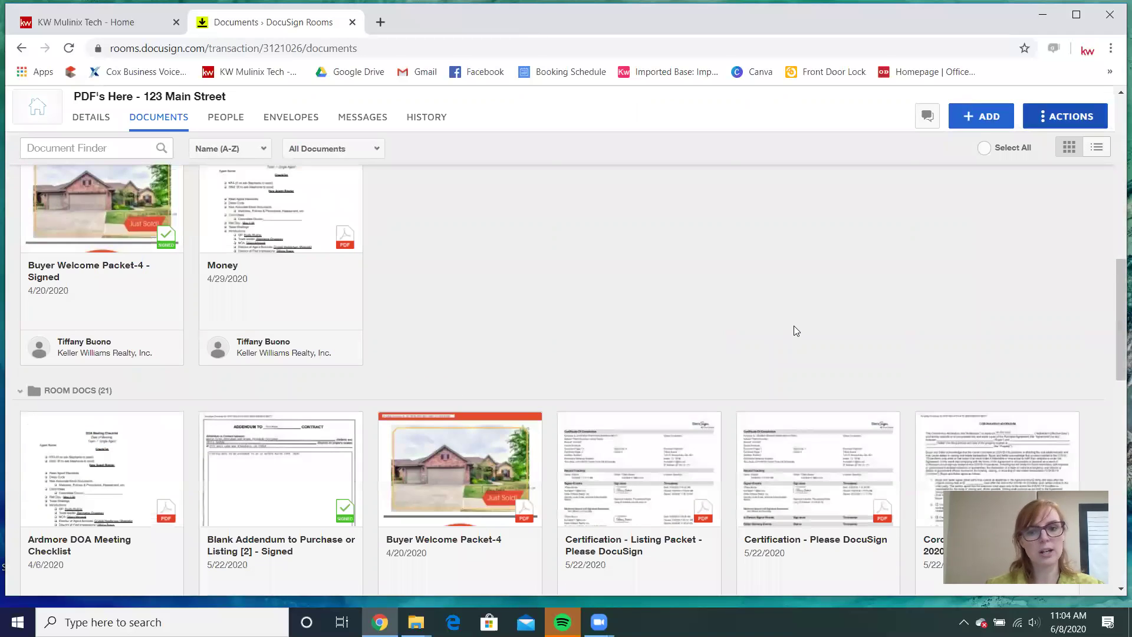
pyautogui.scroll(12, 793, 330)
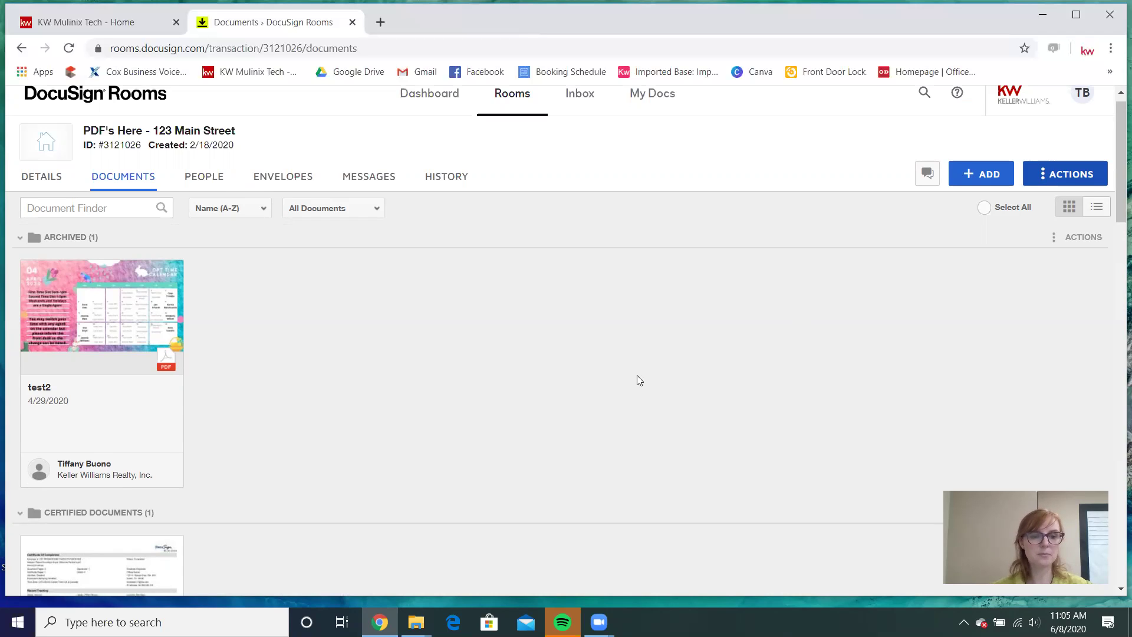
pyautogui.scroll(-4, 636, 375)
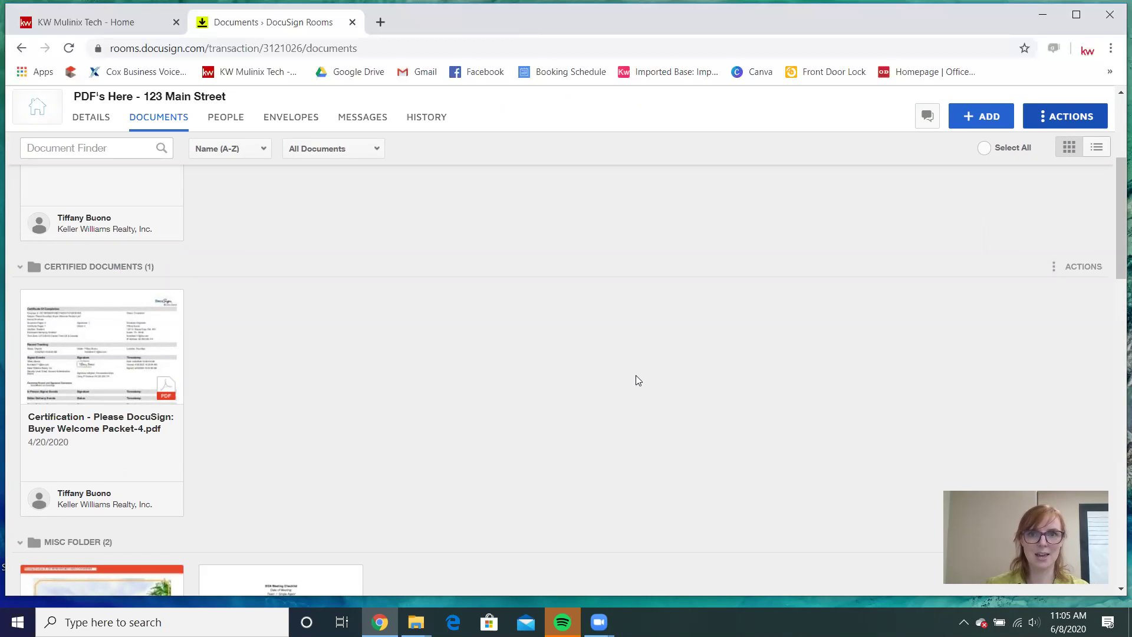
pyautogui.scroll(1, 636, 380)
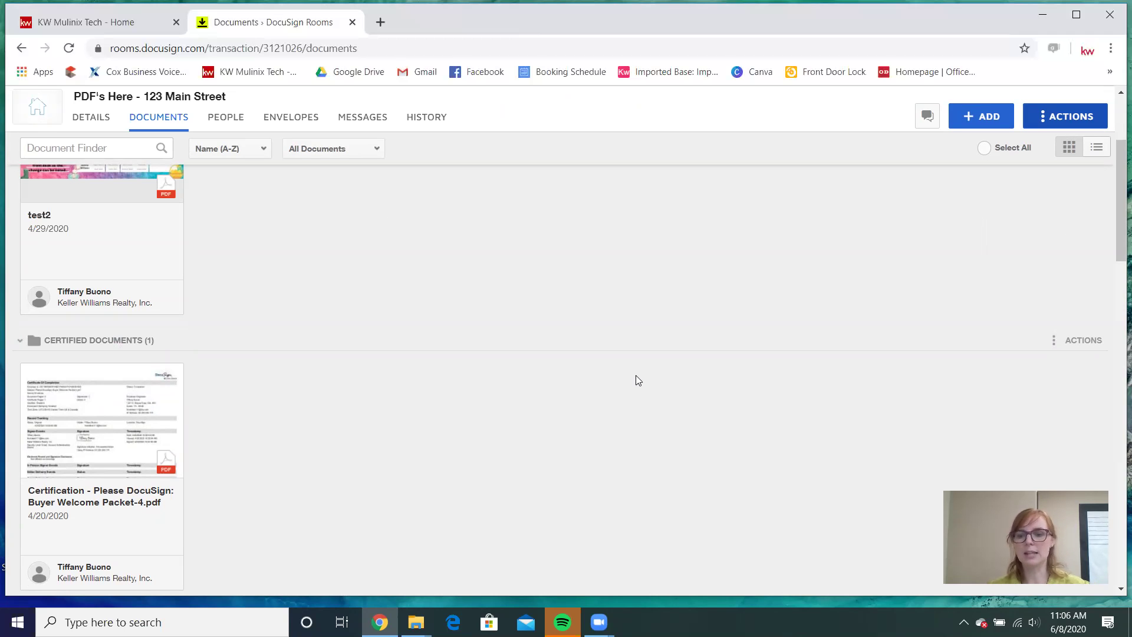
pyautogui.scroll(-7, 636, 377)
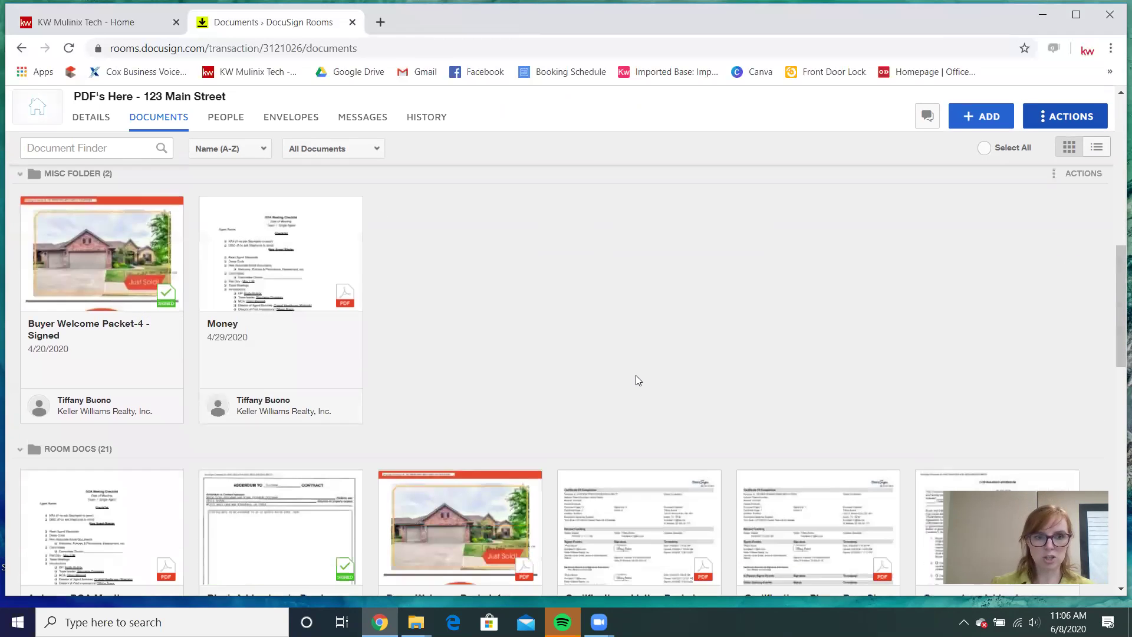
pyautogui.scroll(-4, 636, 377)
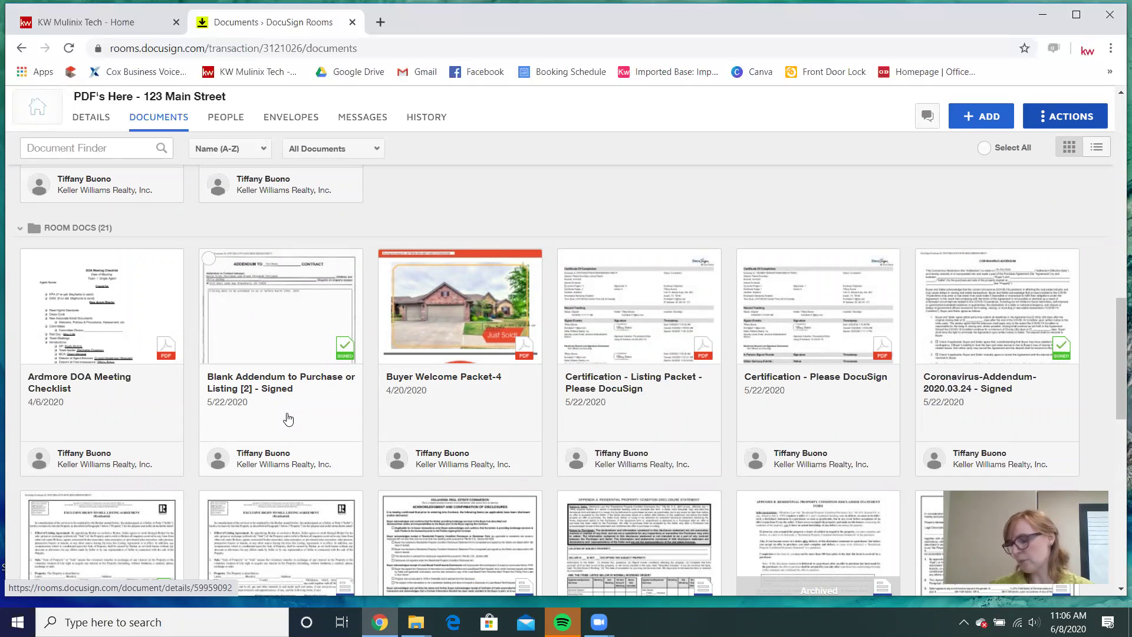
pyautogui.scroll(5, 288, 419)
pyautogui.scroll(5, 81, 392)
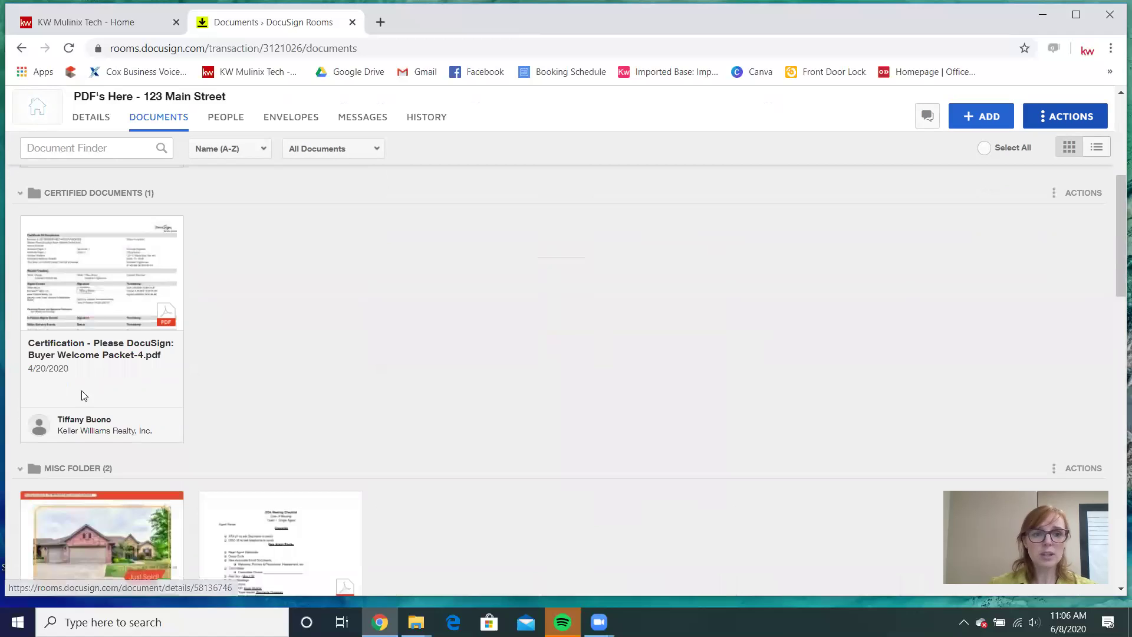
pyautogui.scroll(5, 366, 321)
pyautogui.scroll(-5, 318, 334)
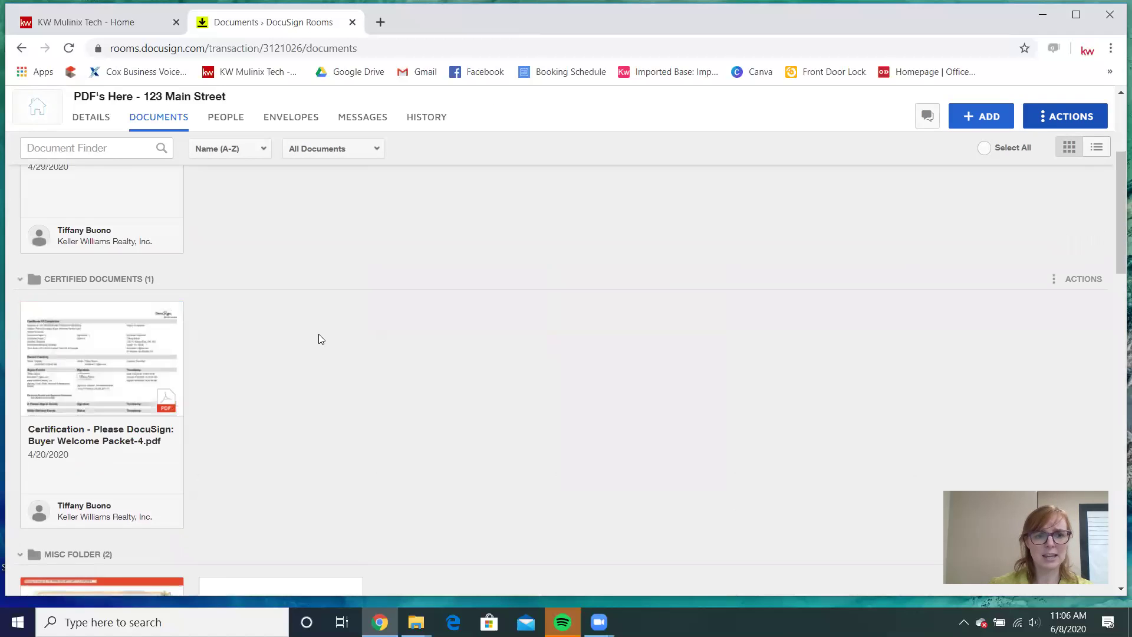
pyautogui.scroll(5, 416, 346)
# Step: Create an empty folder named 'Listing Folder' in the room from the 'Listing' name suggestion
pyautogui.click(1039, 190)
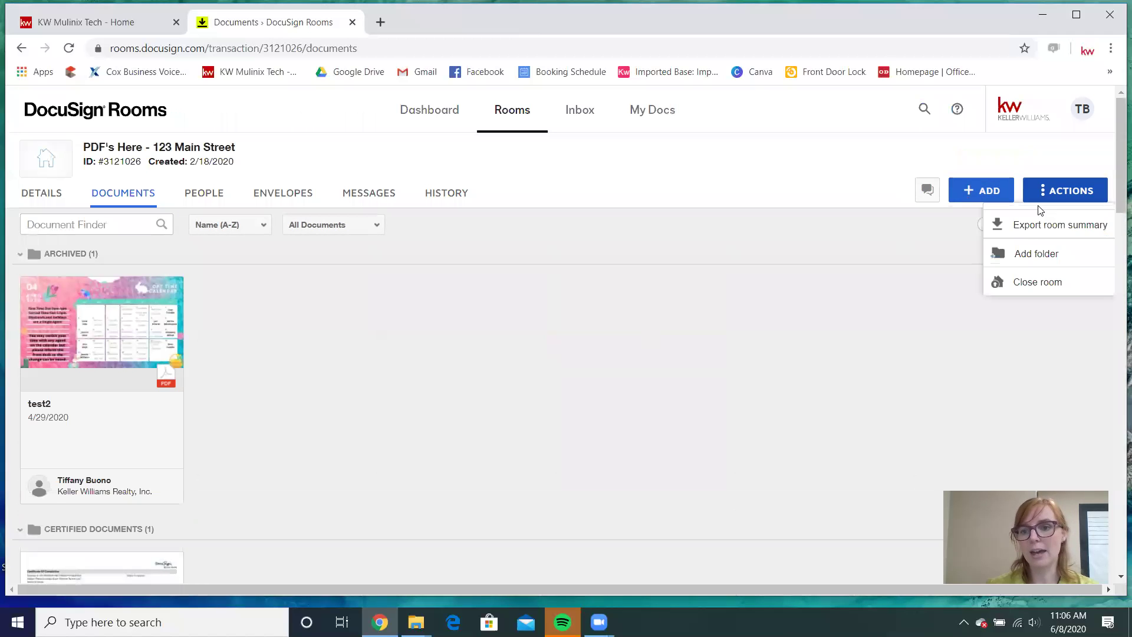
pyautogui.click(1022, 256)
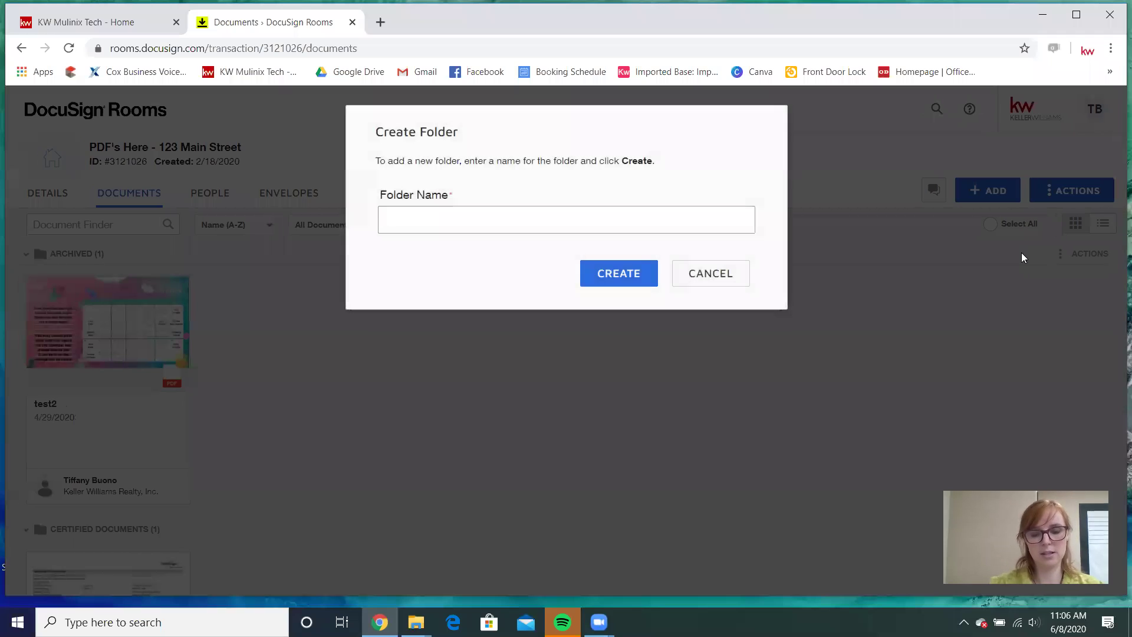
pyautogui.write('Listing Folder')
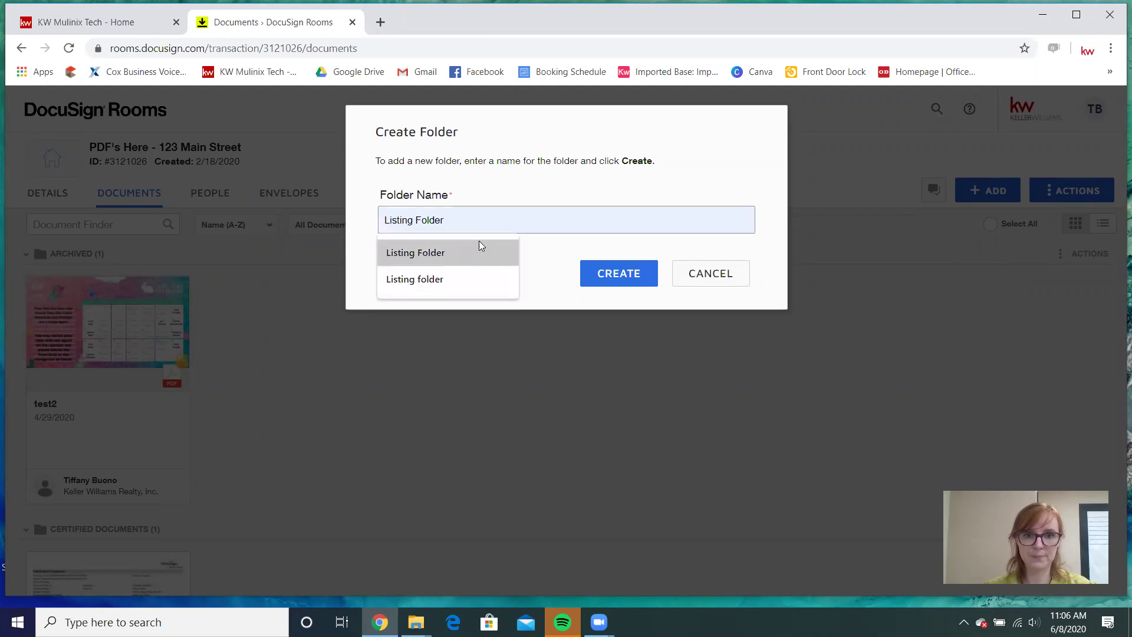
pyautogui.click(469, 252)
pyautogui.click(618, 282)
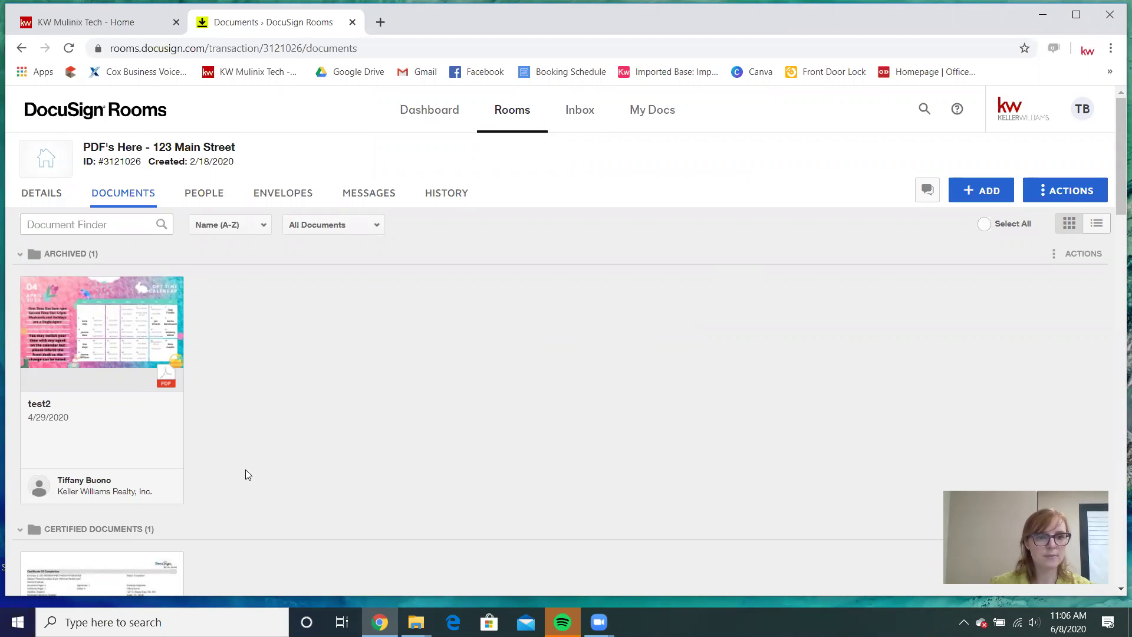
# Step: Rename Listing Folder to 'Under Contract - 123 main street'
pyautogui.scroll(-8, 290, 378)
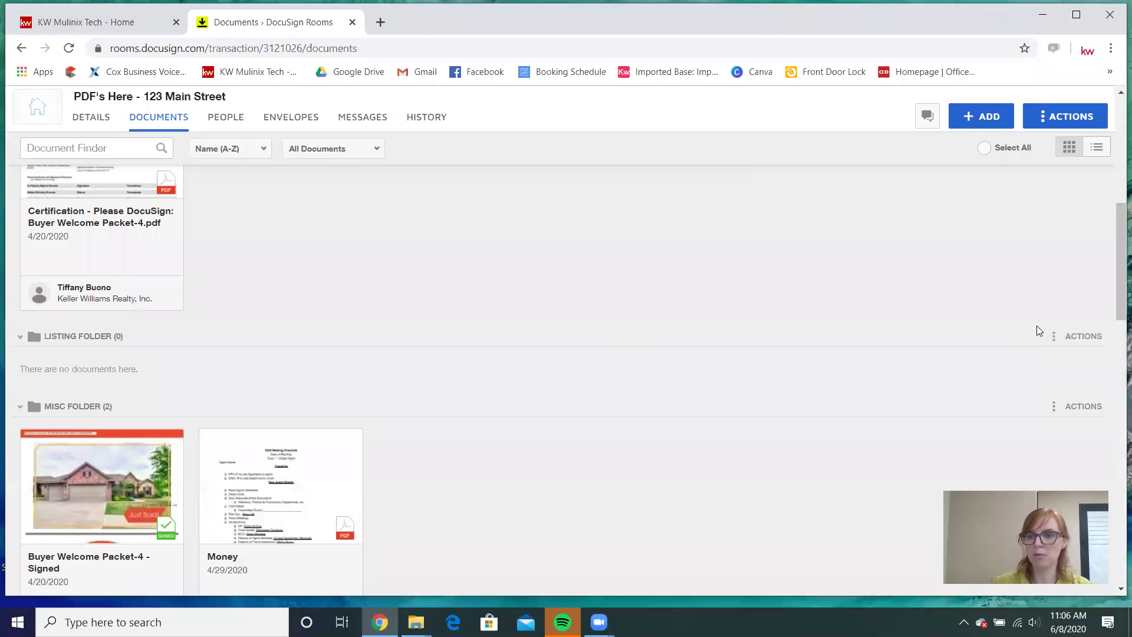
pyautogui.click(1054, 341)
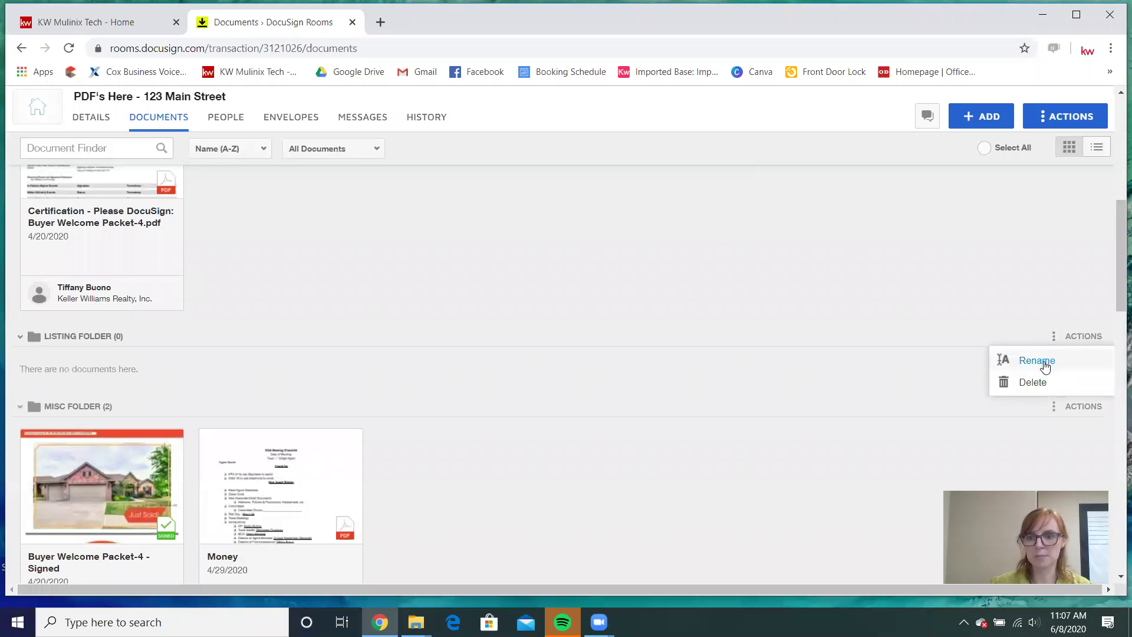
pyautogui.click(1043, 360)
pyautogui.click(403, 199)
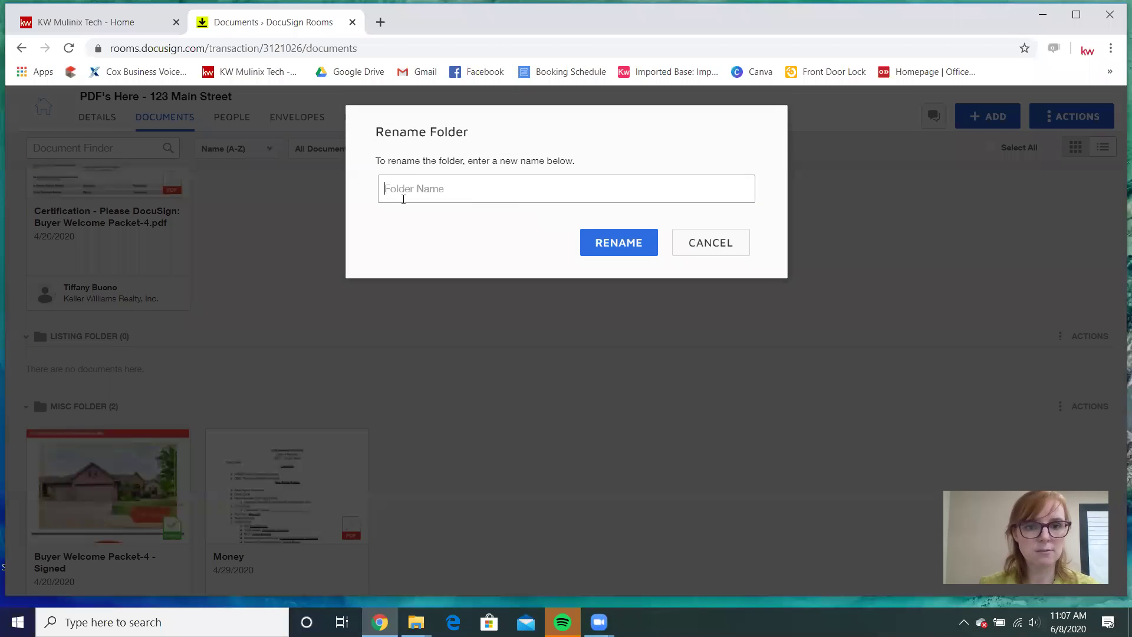
pyautogui.write('Under Contract - ')
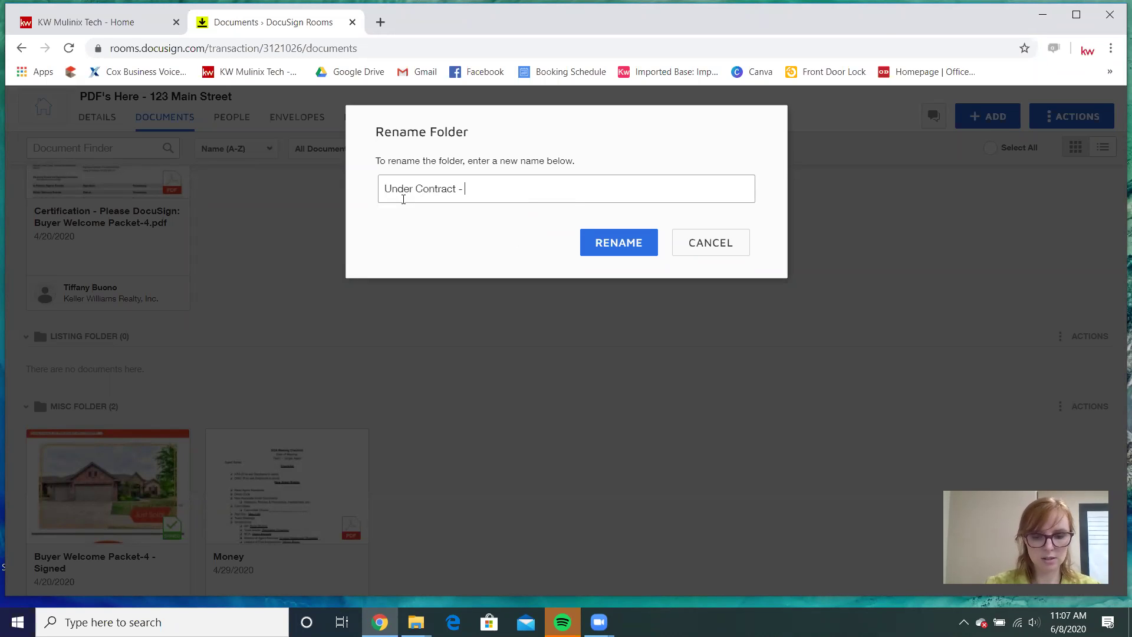
pyautogui.write('123 main')
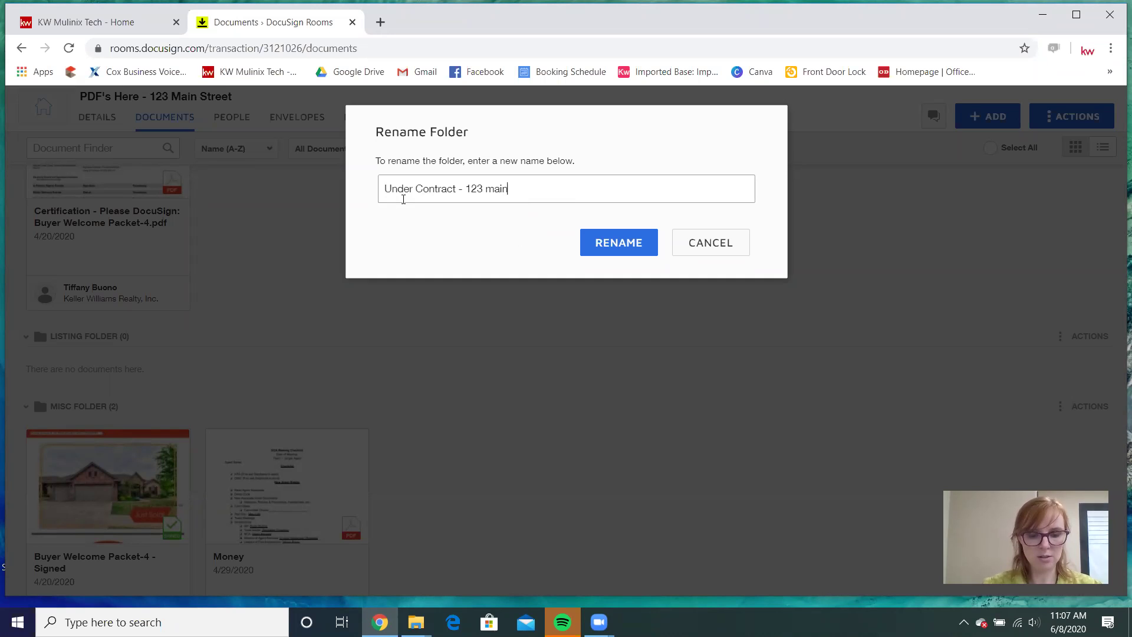
pyautogui.write(' street')
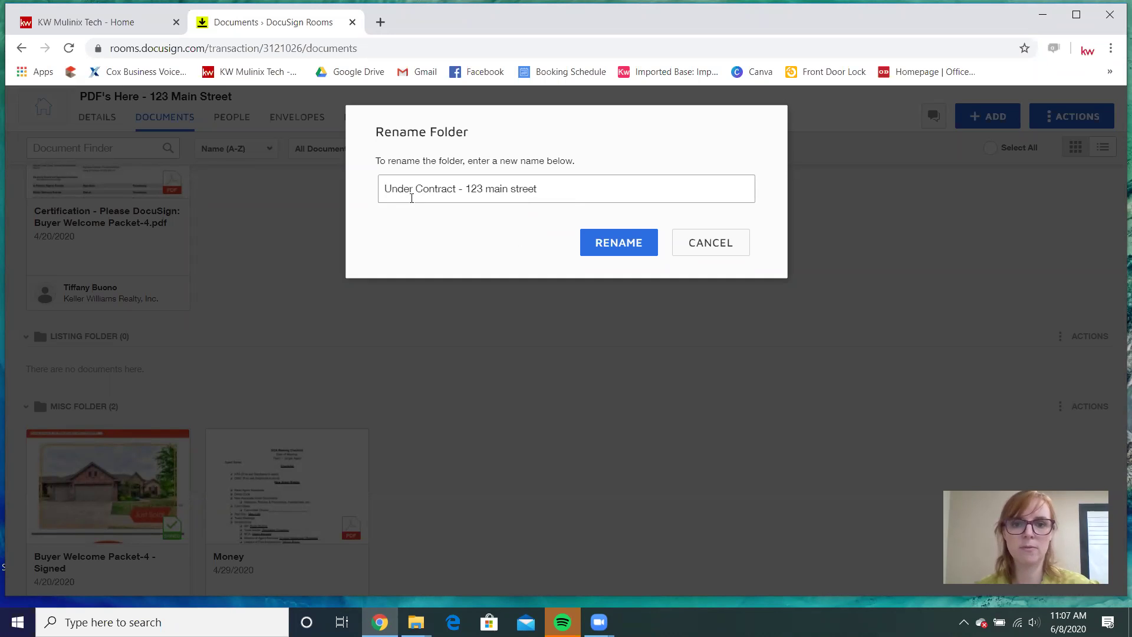
pyautogui.click(631, 241)
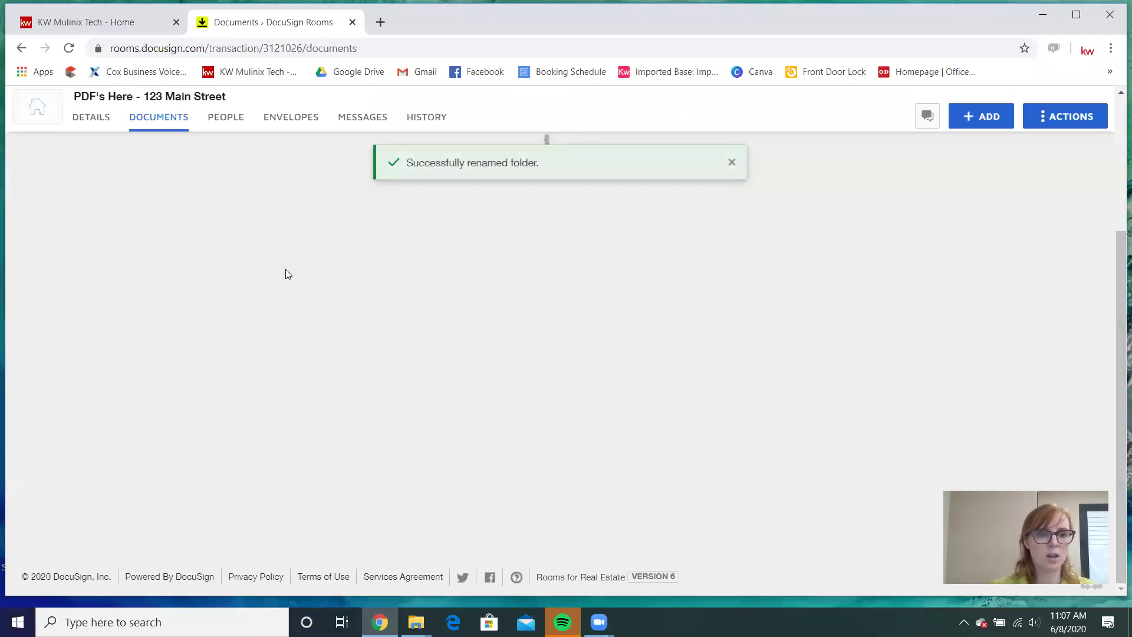
# Step: Check the renamed folder in the list and bring up the room's Actions menu again
pyautogui.scroll(-5, 348, 354)
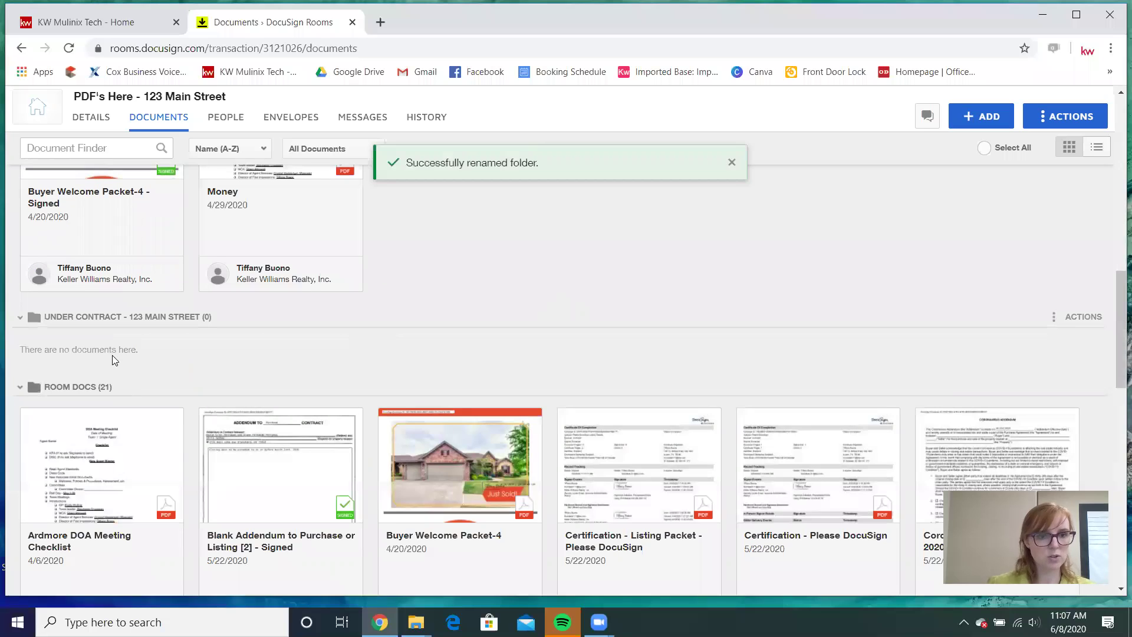
pyautogui.scroll(3, 983, 263)
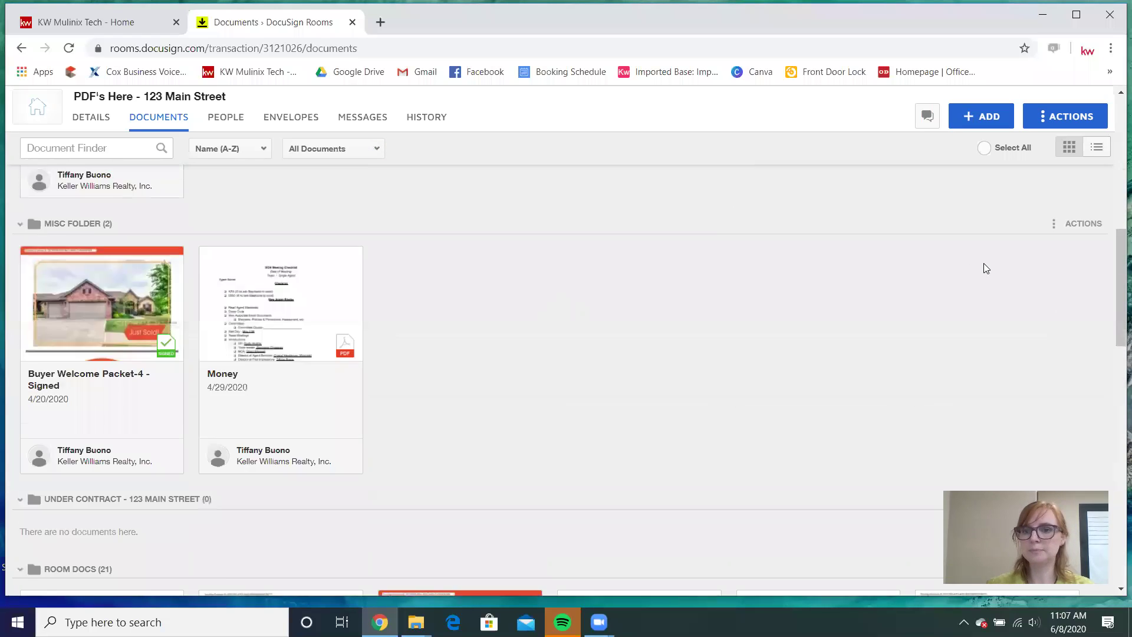
pyautogui.scroll(10, 985, 263)
pyautogui.click(1056, 175)
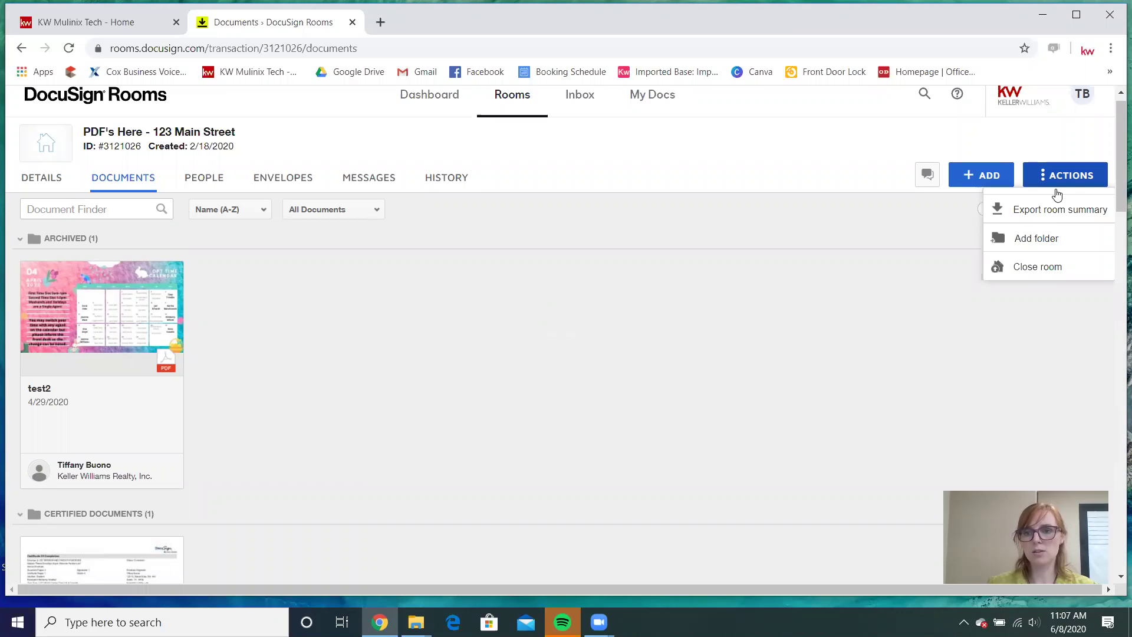
pyautogui.click(1059, 239)
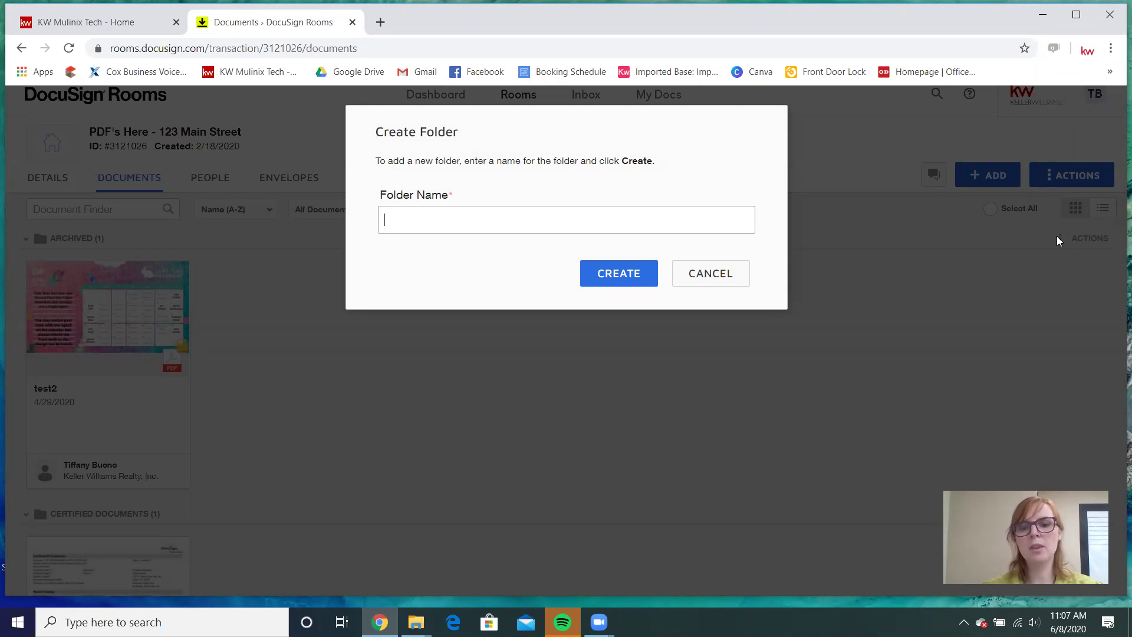
pyautogui.click(733, 283)
pyautogui.scroll(-3, 512, 394)
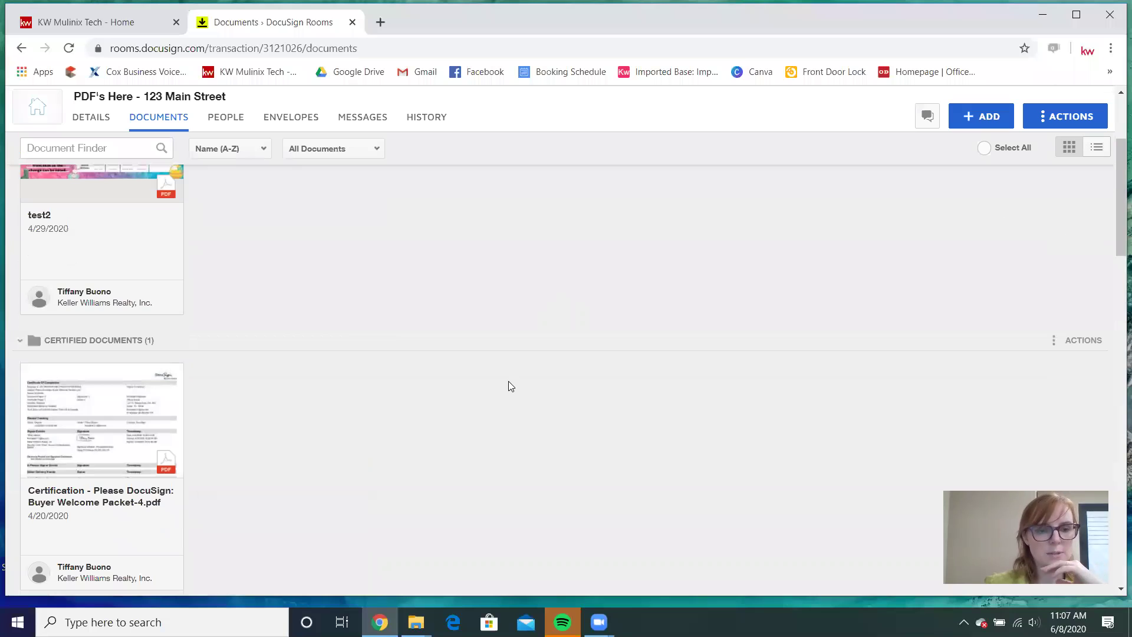
pyautogui.scroll(-11, 508, 381)
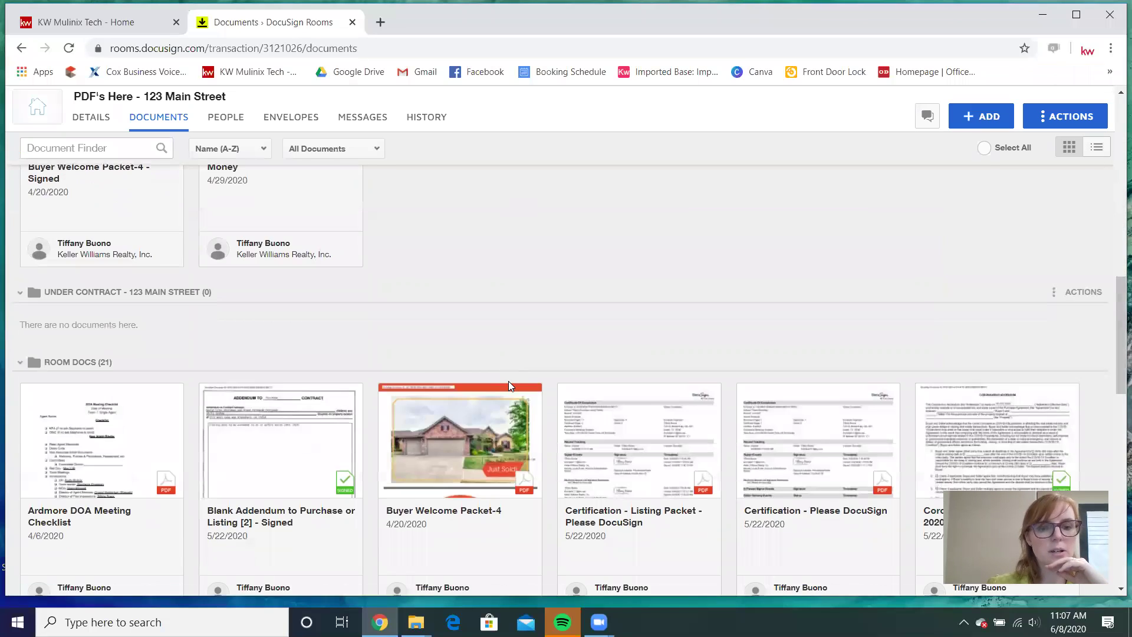
pyautogui.scroll(-2, 508, 381)
pyautogui.scroll(1, 310, 214)
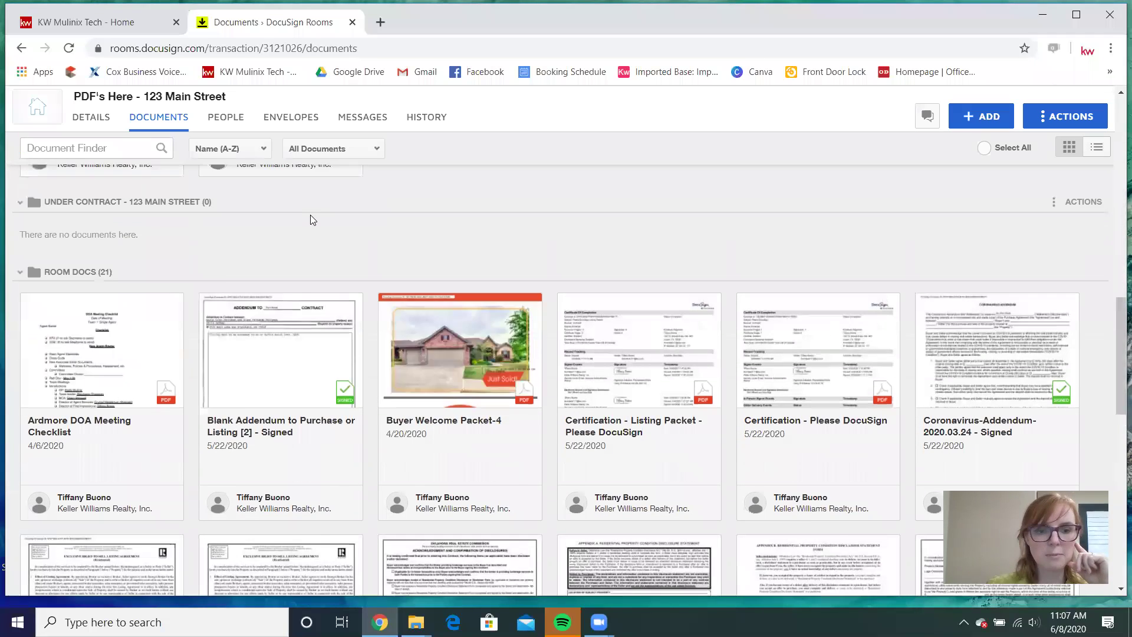
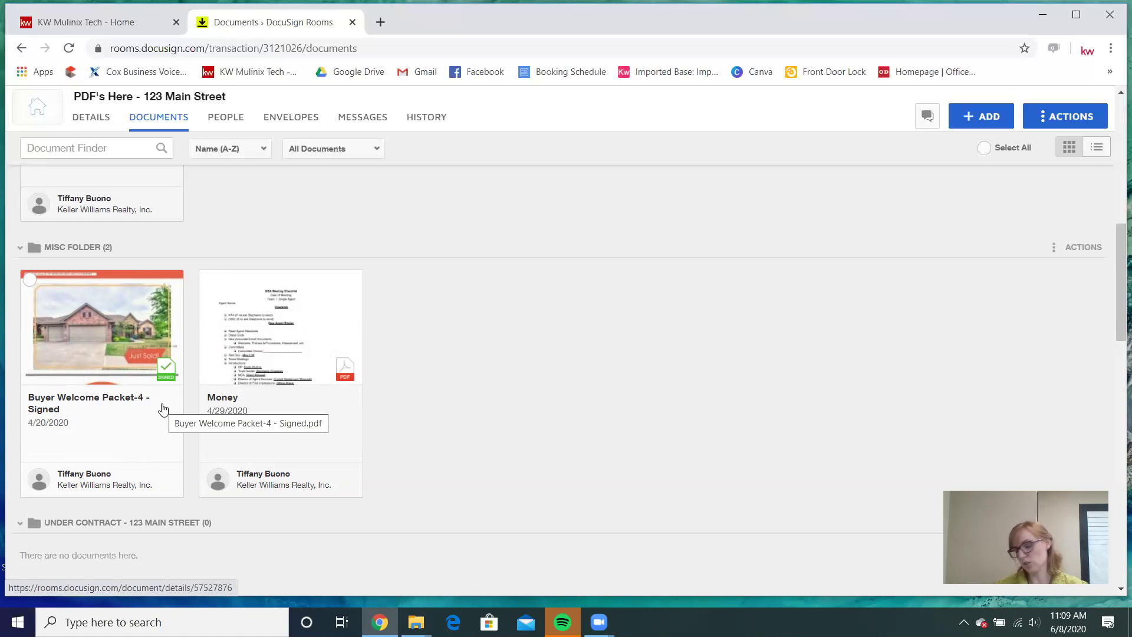
# Step: Keep the All Documents filter and select the test2 document in the Archived folder
pyautogui.scroll(5, 247, 400)
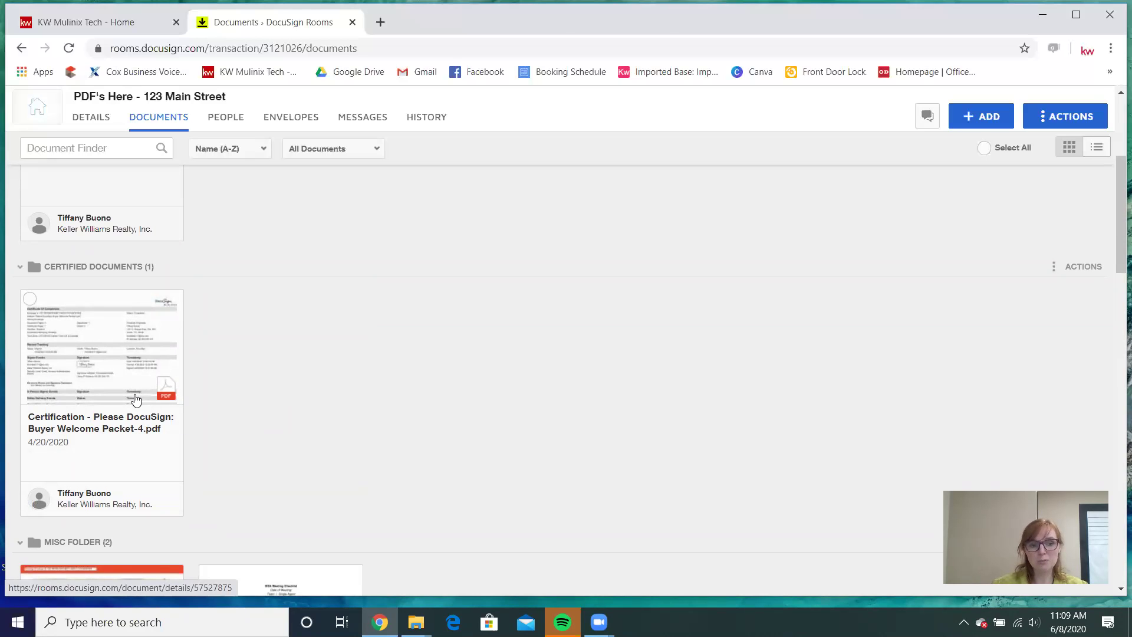
pyautogui.scroll(-1, 296, 361)
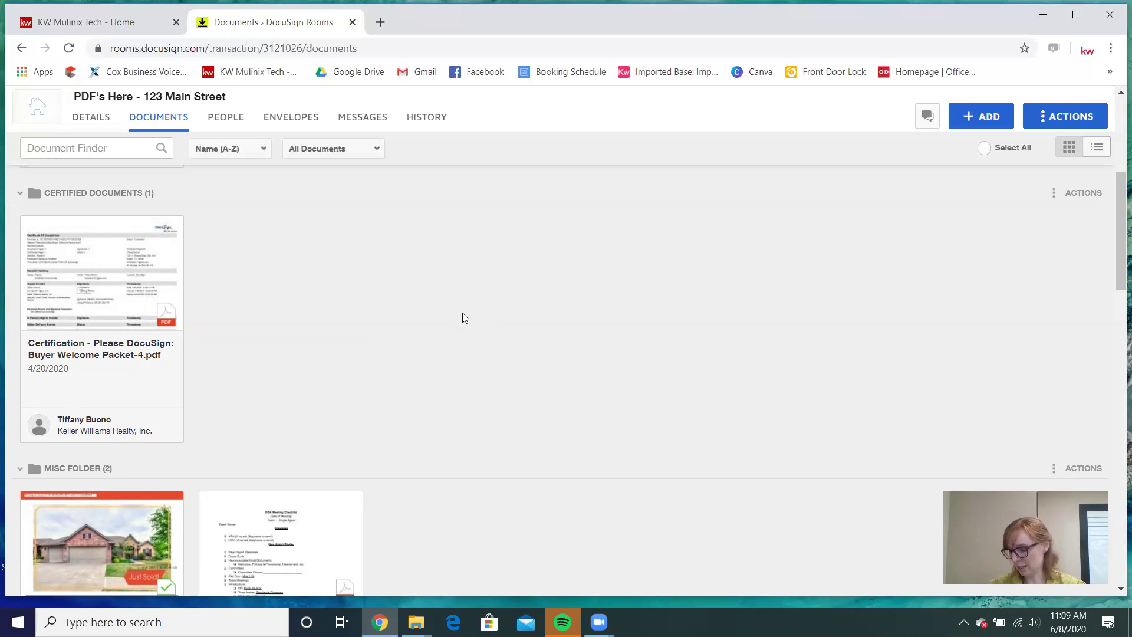
pyautogui.scroll(6, 462, 318)
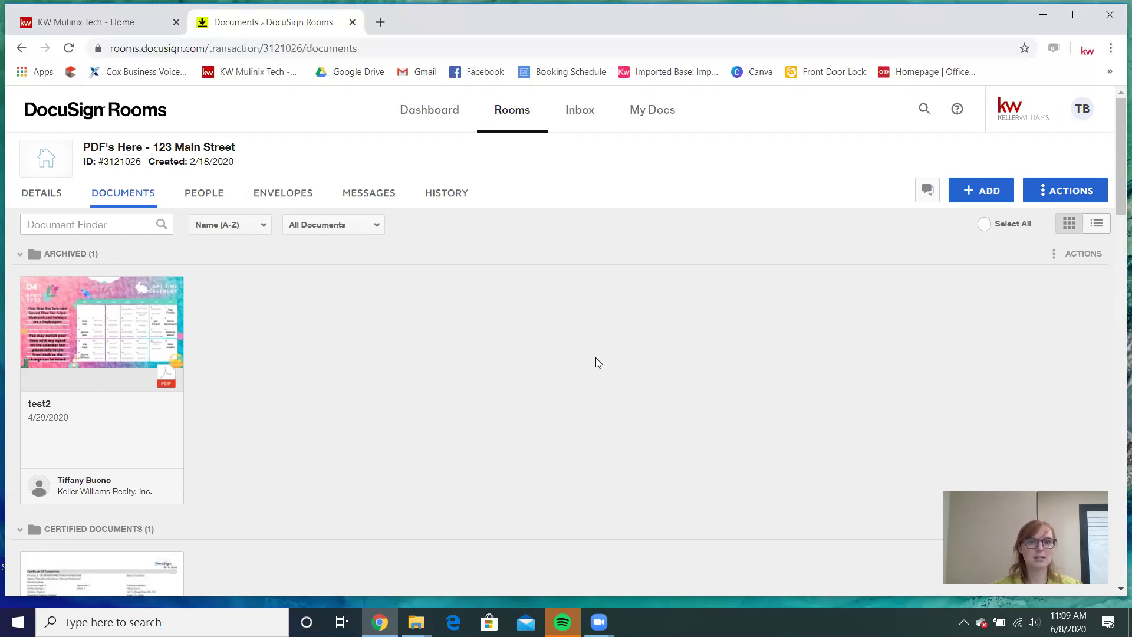
pyautogui.click(318, 227)
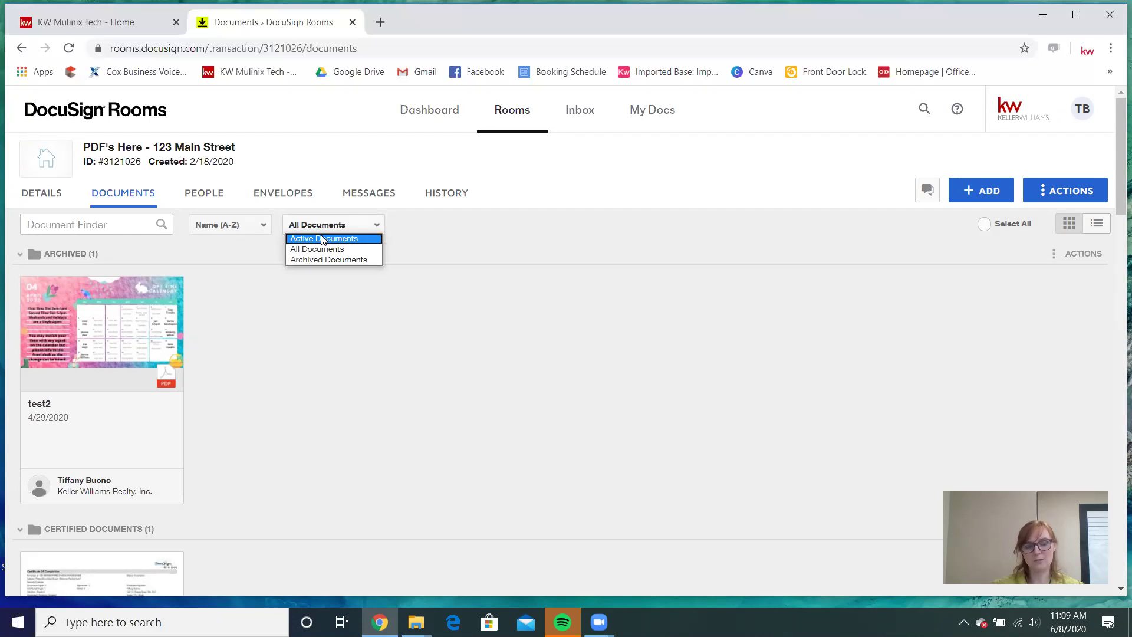
pyautogui.click(322, 250)
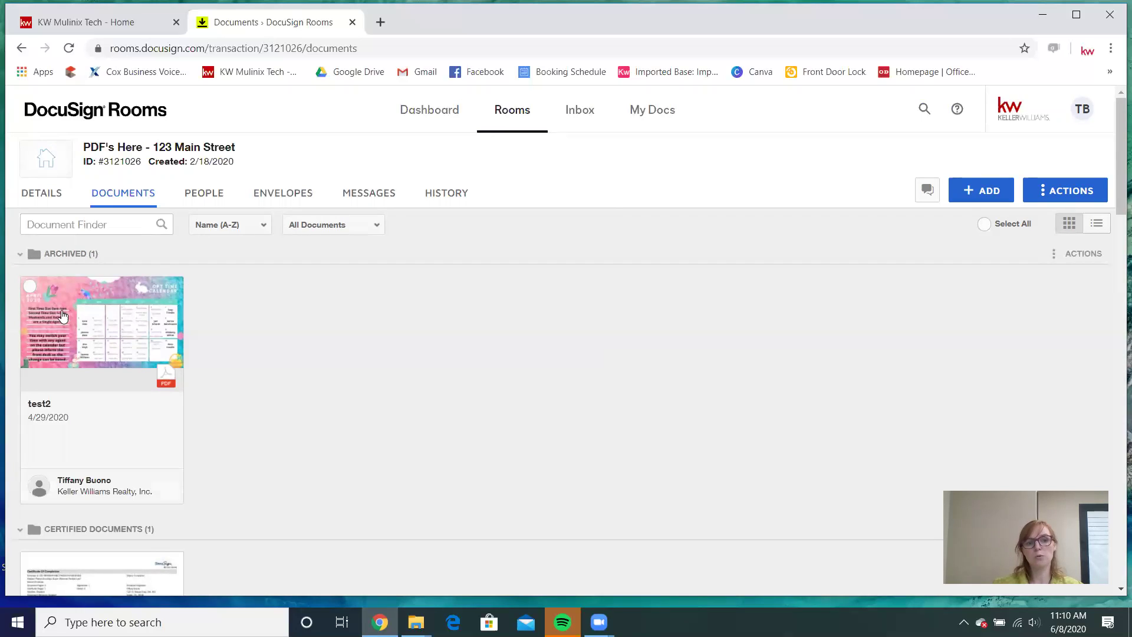
pyautogui.click(30, 287)
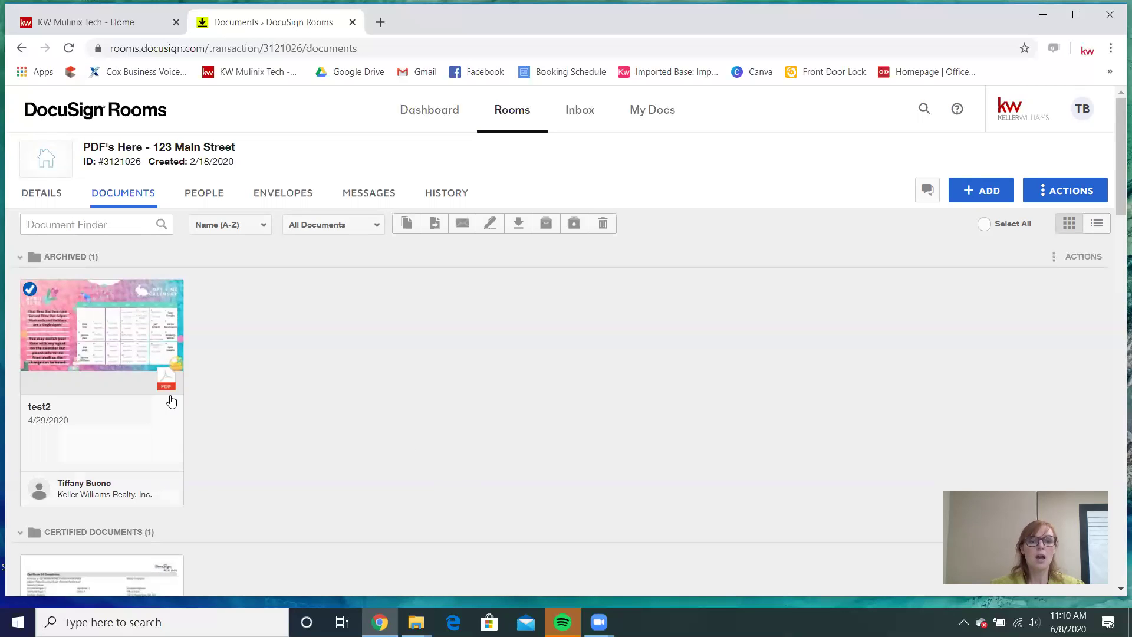
pyautogui.scroll(-9, 463, 351)
pyautogui.scroll(-3, 462, 351)
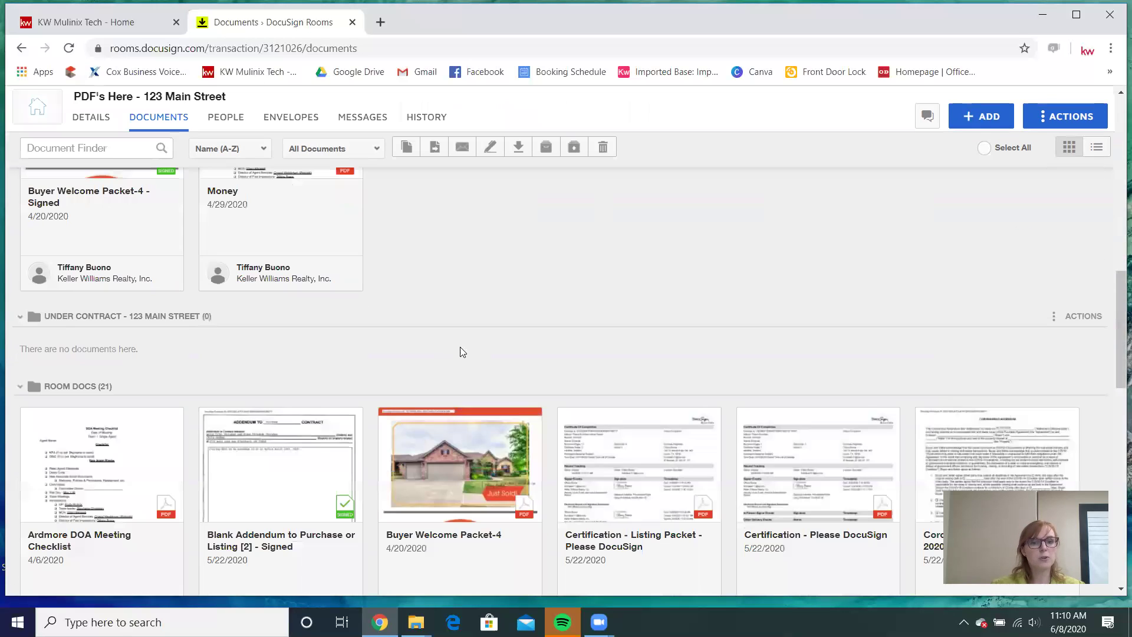
pyautogui.scroll(-3, 232, 370)
pyautogui.scroll(-3, 858, 304)
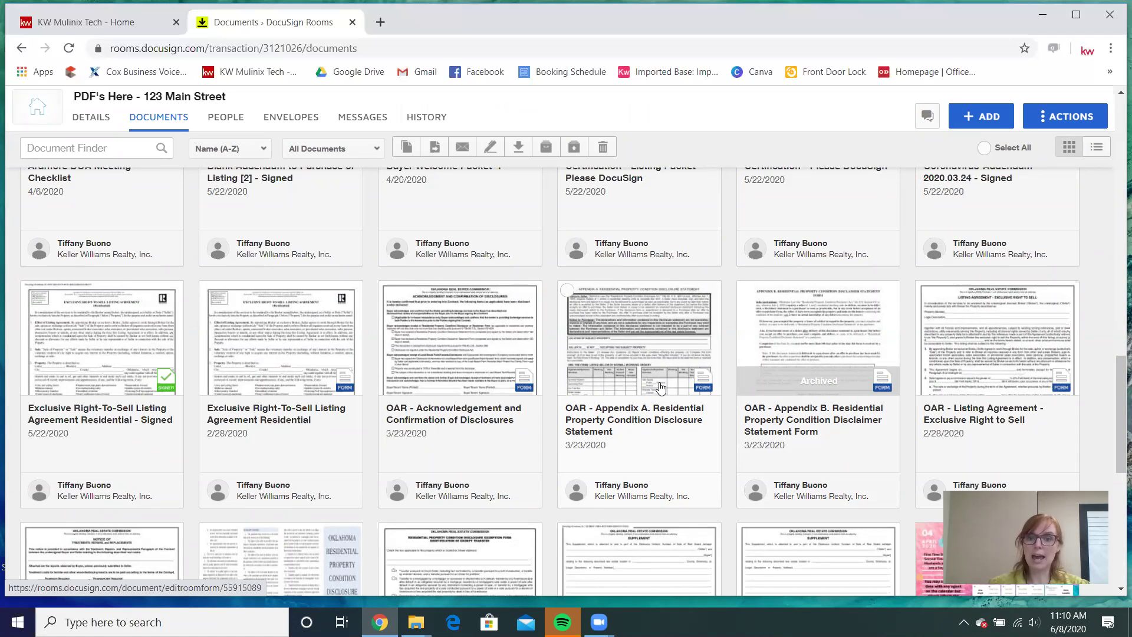
pyautogui.scroll(-4, 661, 388)
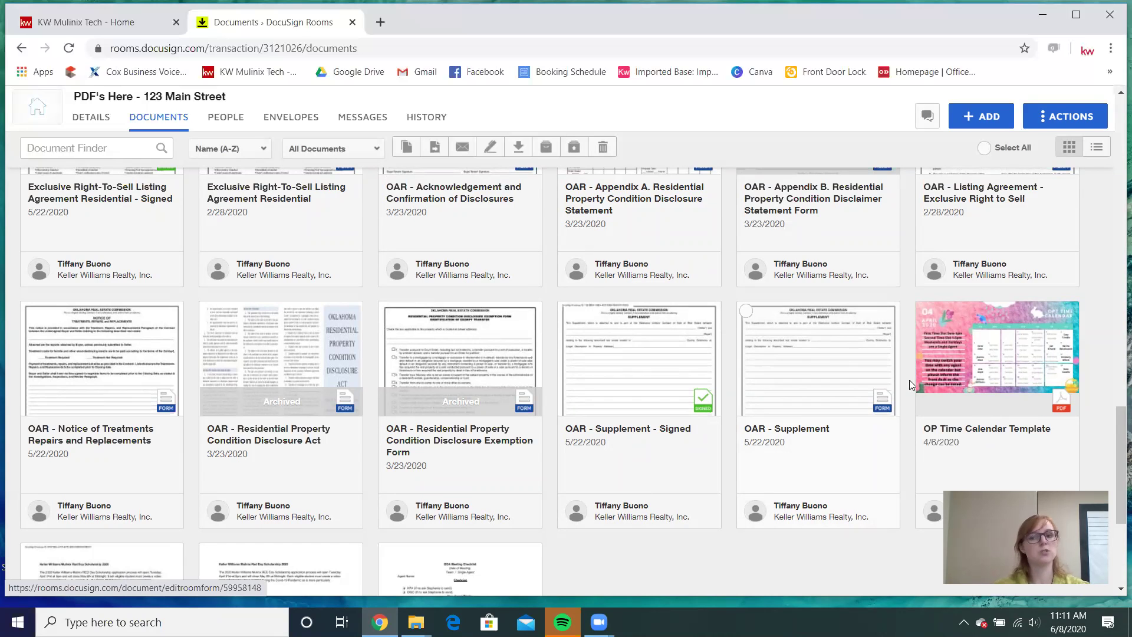
pyautogui.scroll(5, 194, 299)
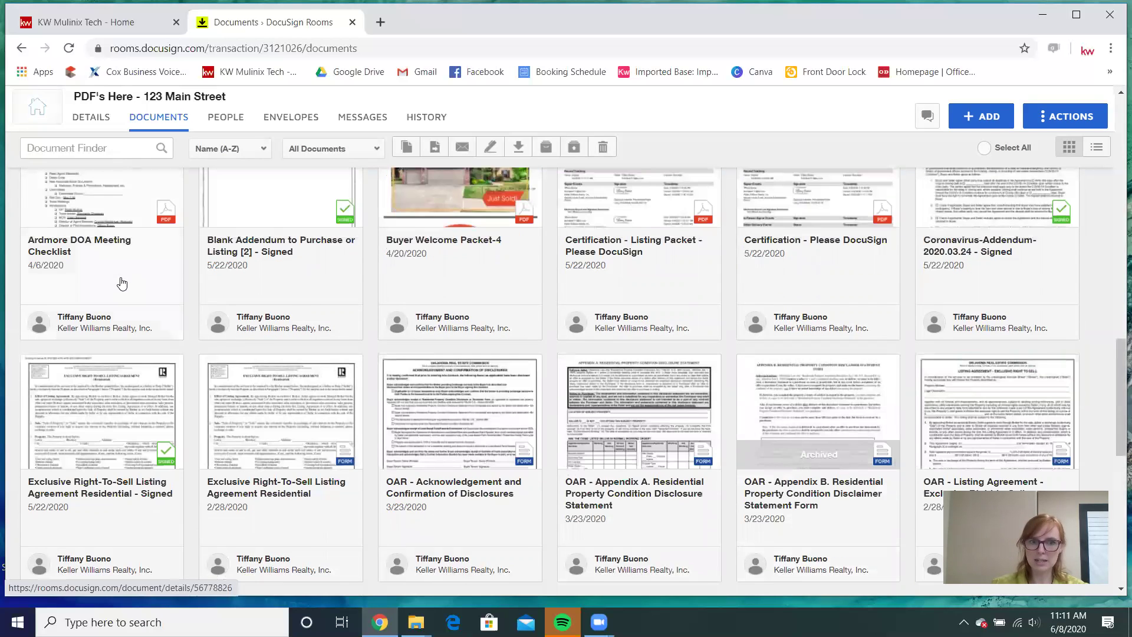
pyautogui.scroll(4, 121, 281)
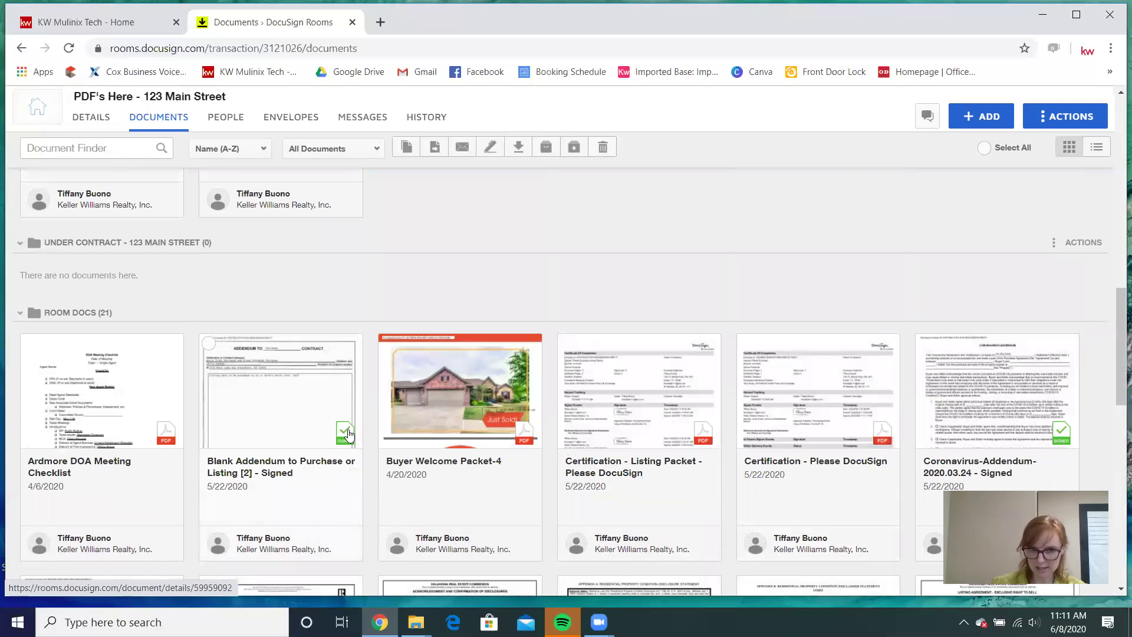
pyautogui.scroll(1, 259, 342)
pyautogui.scroll(10, 259, 342)
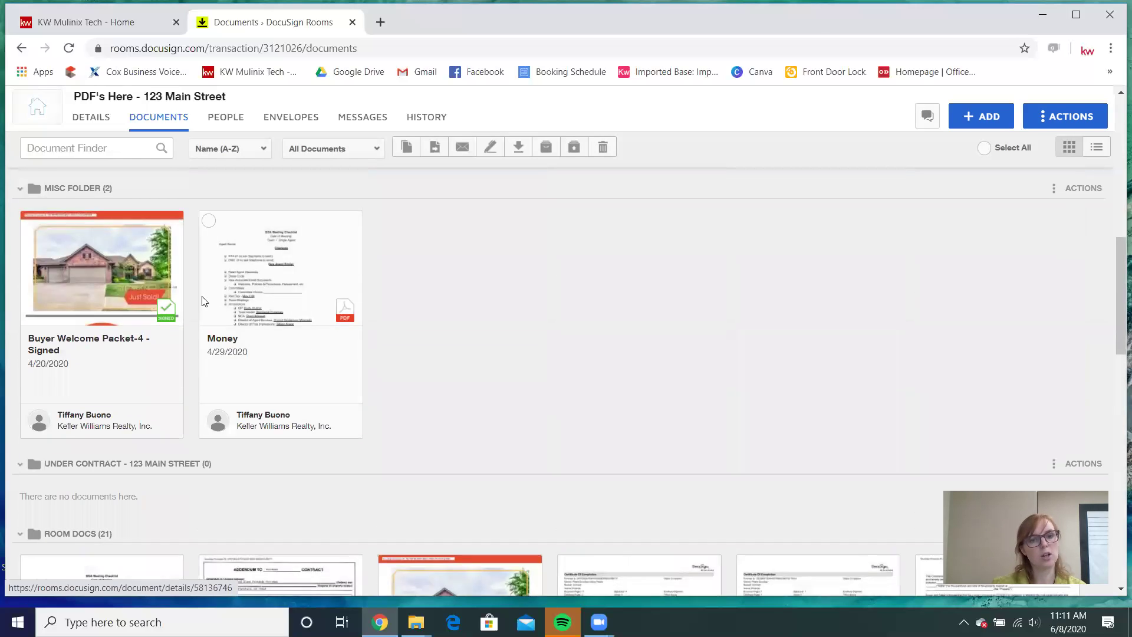
pyautogui.scroll(-6, 458, 360)
pyautogui.scroll(-5, 457, 361)
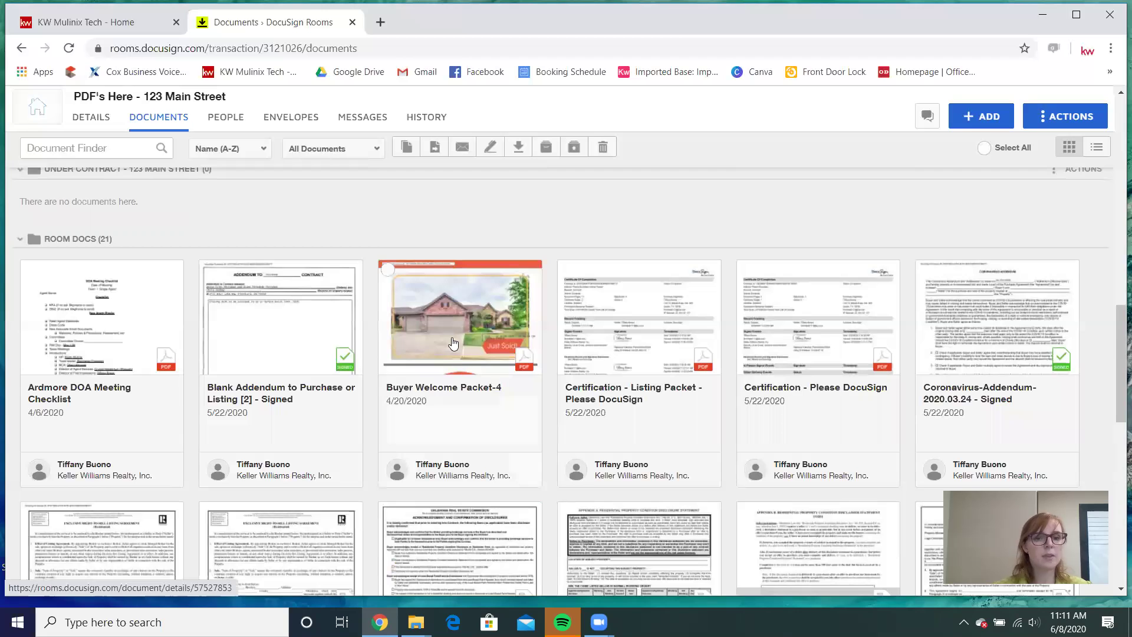
pyautogui.scroll(-4, 459, 365)
pyautogui.scroll(-6, 454, 336)
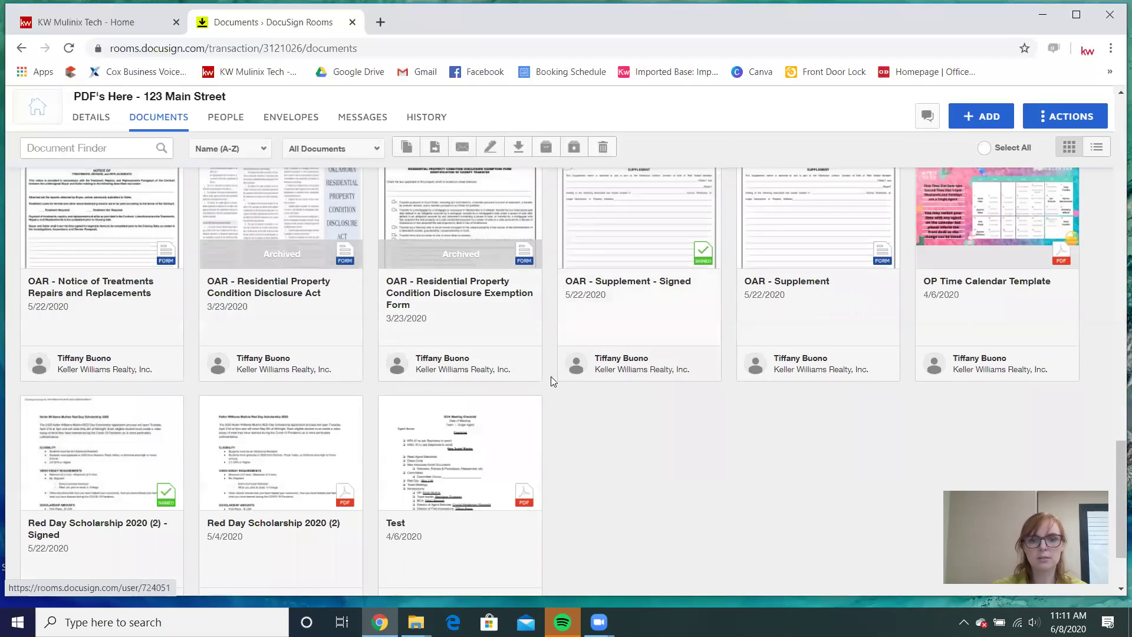
# Step: Add Test and both Red Day Scholarship 2020 (2) documents to the selection alongside test2
pyautogui.click(388, 406)
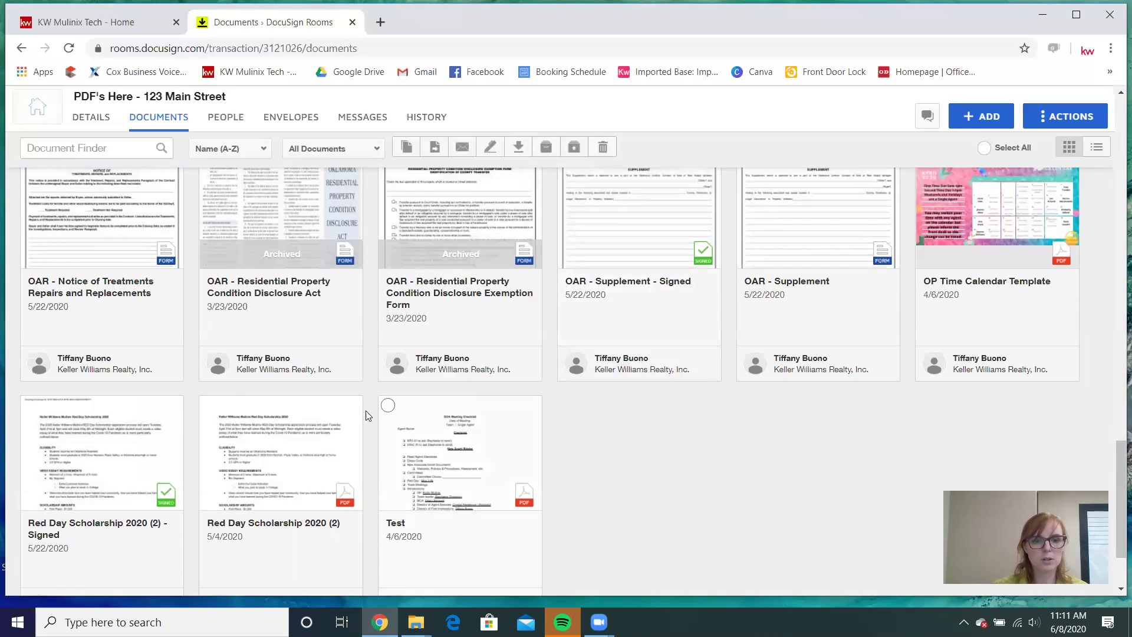
pyautogui.click(209, 405)
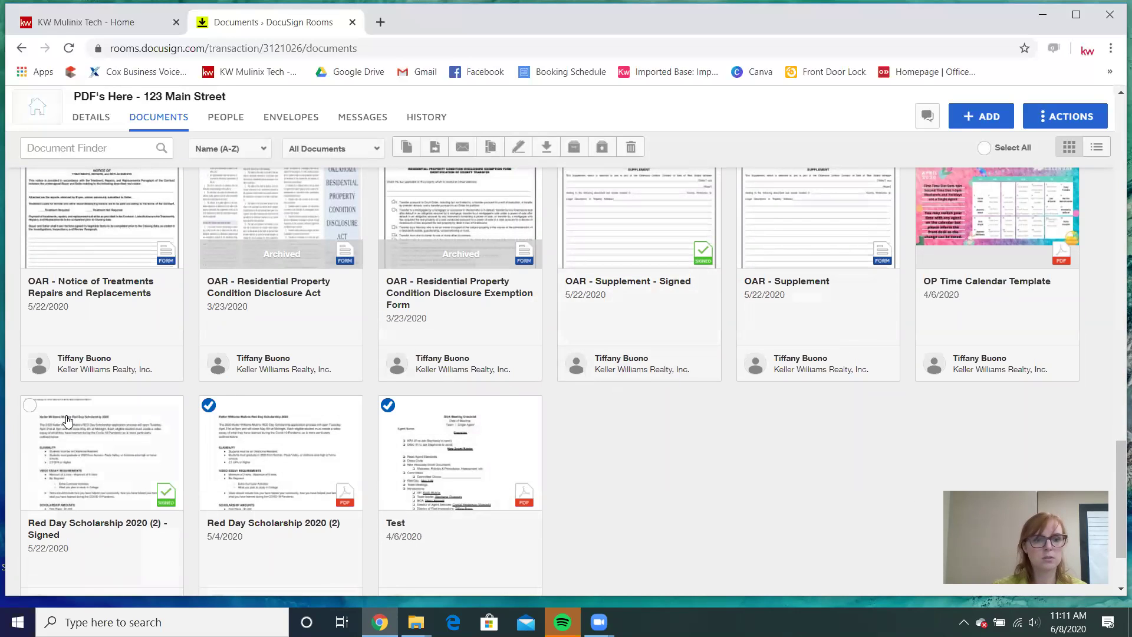
pyautogui.moveTo(28, 410)
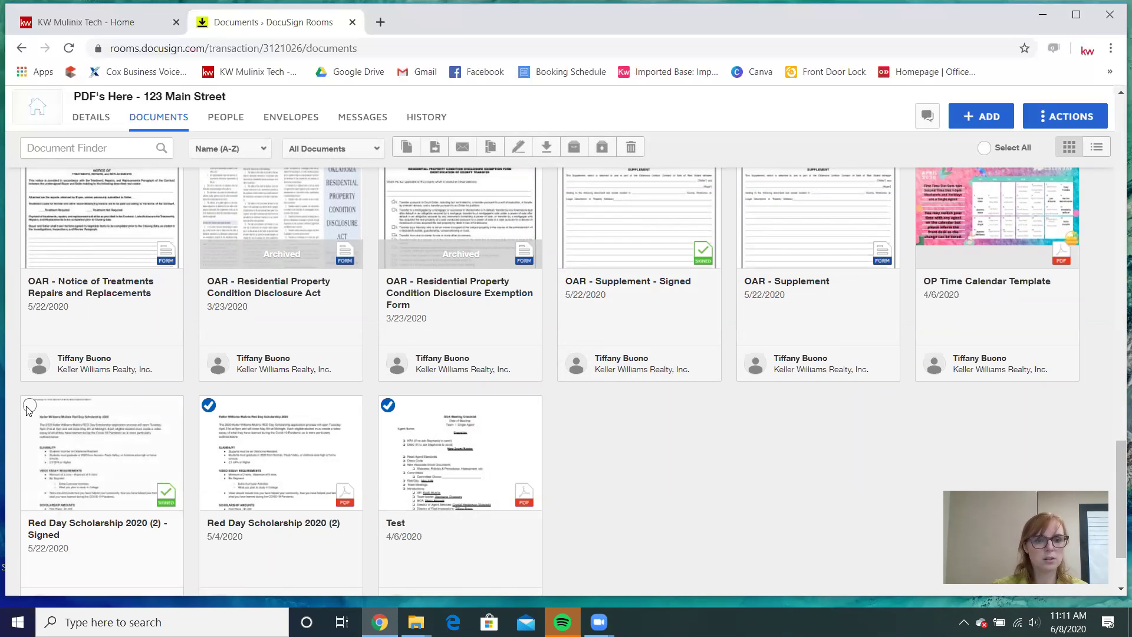
pyautogui.click(30, 406)
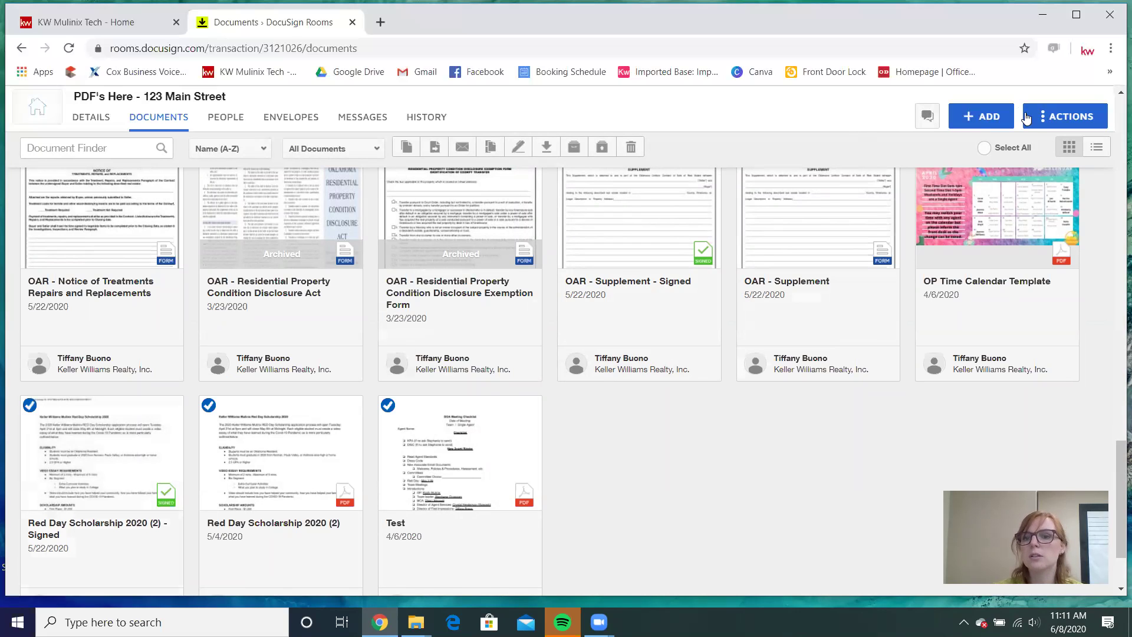
# Step: Move the four selected documents to the Under Contract - 123 main street folder in this room
pyautogui.click(434, 149)
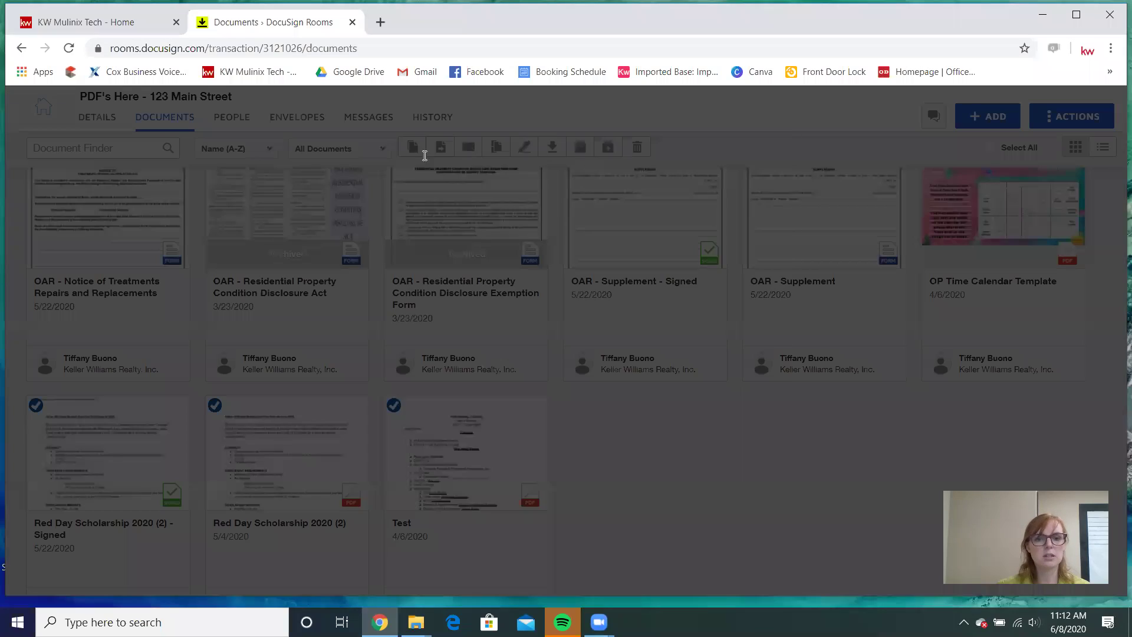
pyautogui.click(458, 258)
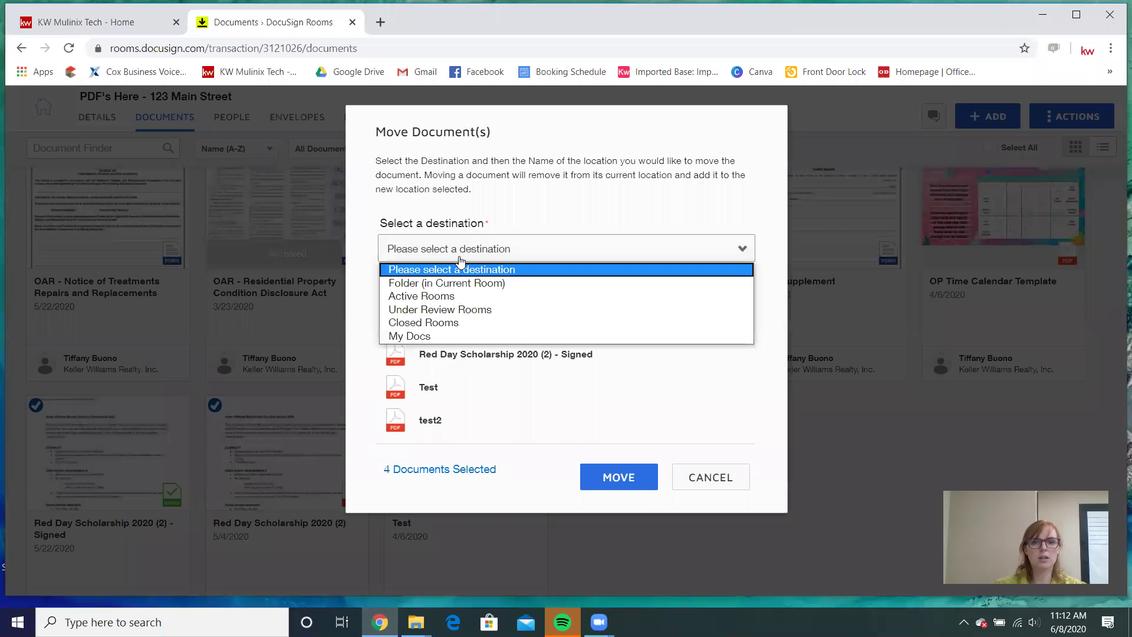
pyautogui.click(459, 283)
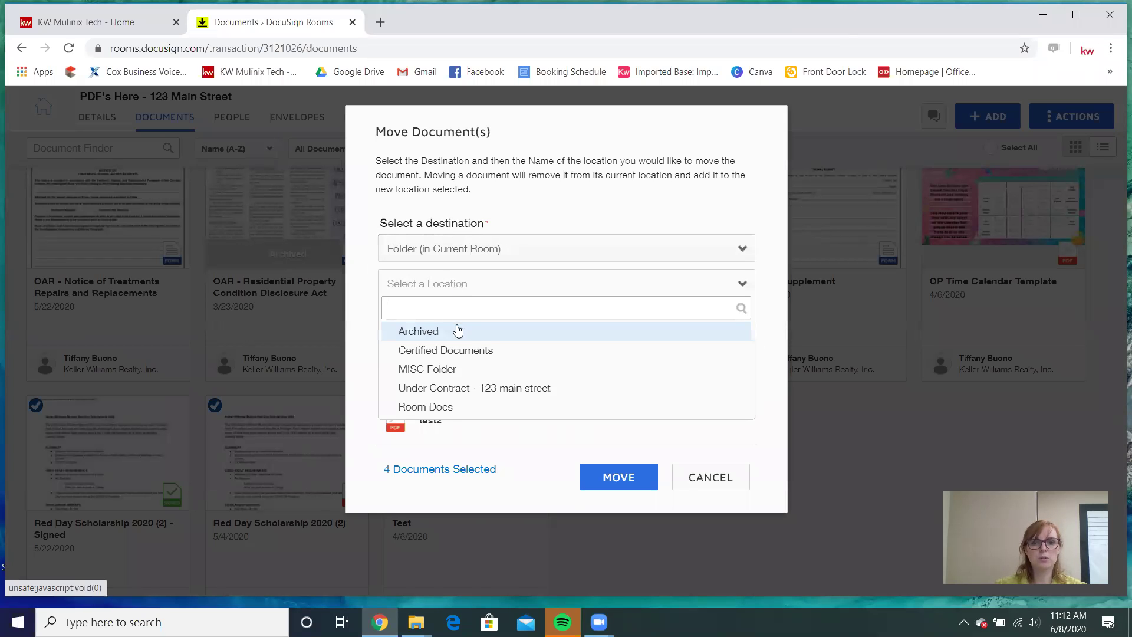
pyautogui.click(462, 389)
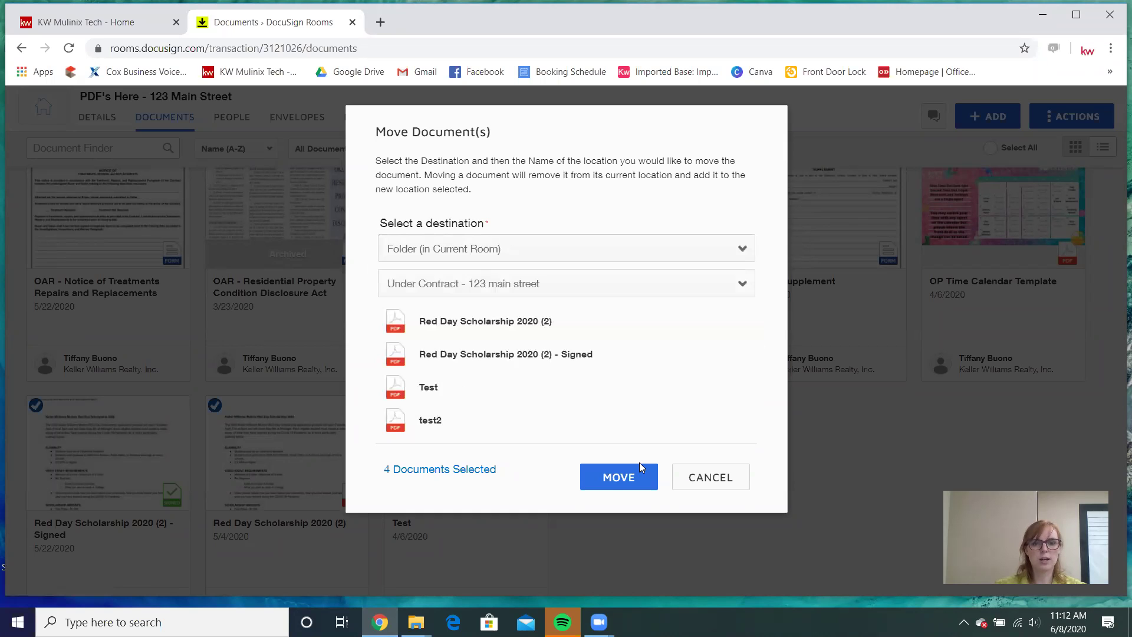
pyautogui.click(594, 485)
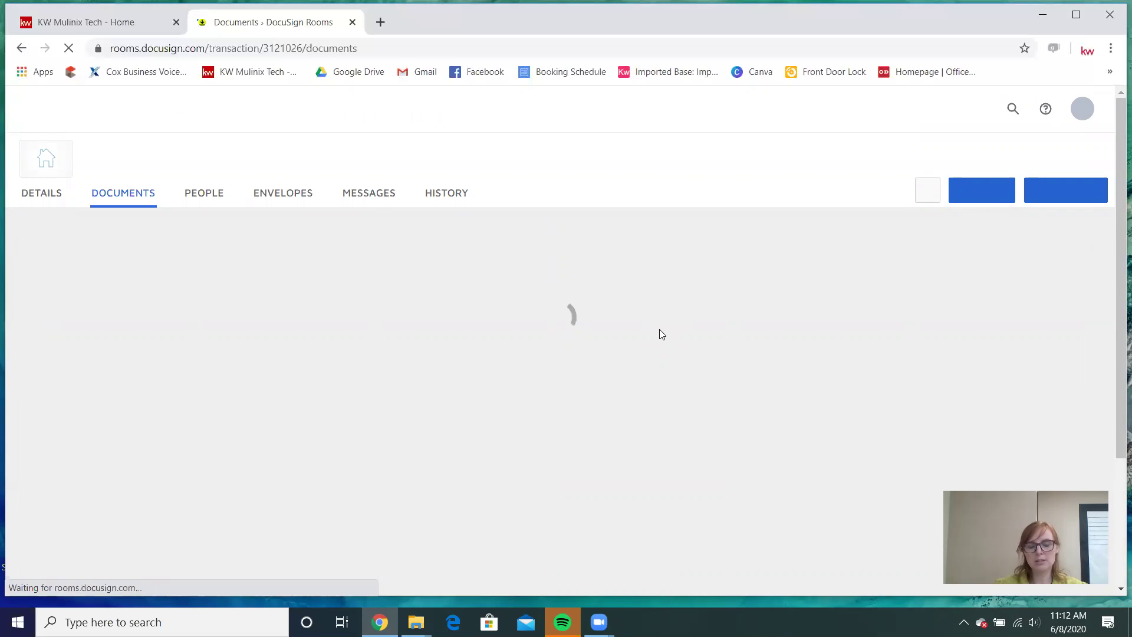
pyautogui.scroll(-10, 594, 357)
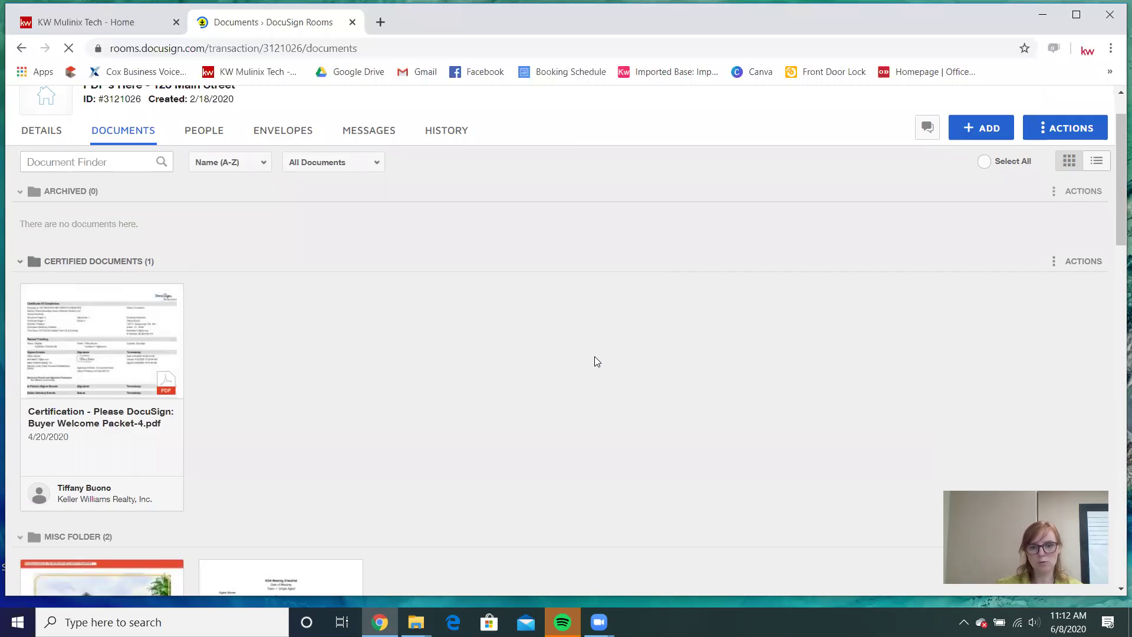
pyautogui.scroll(-1, 595, 362)
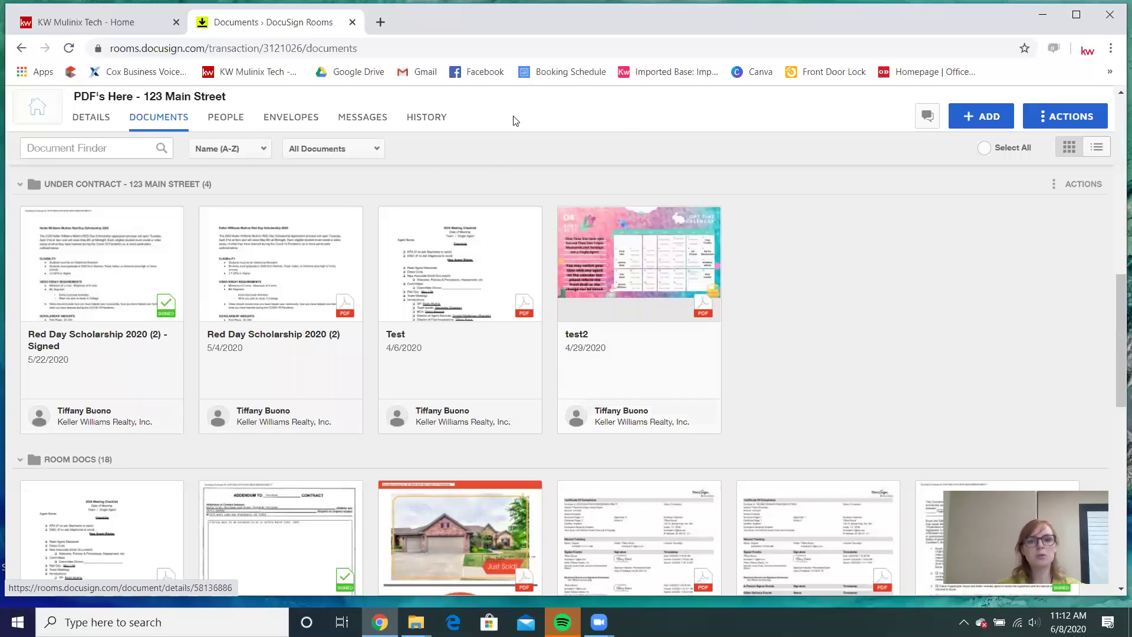
pyautogui.scroll(4, 65, 372)
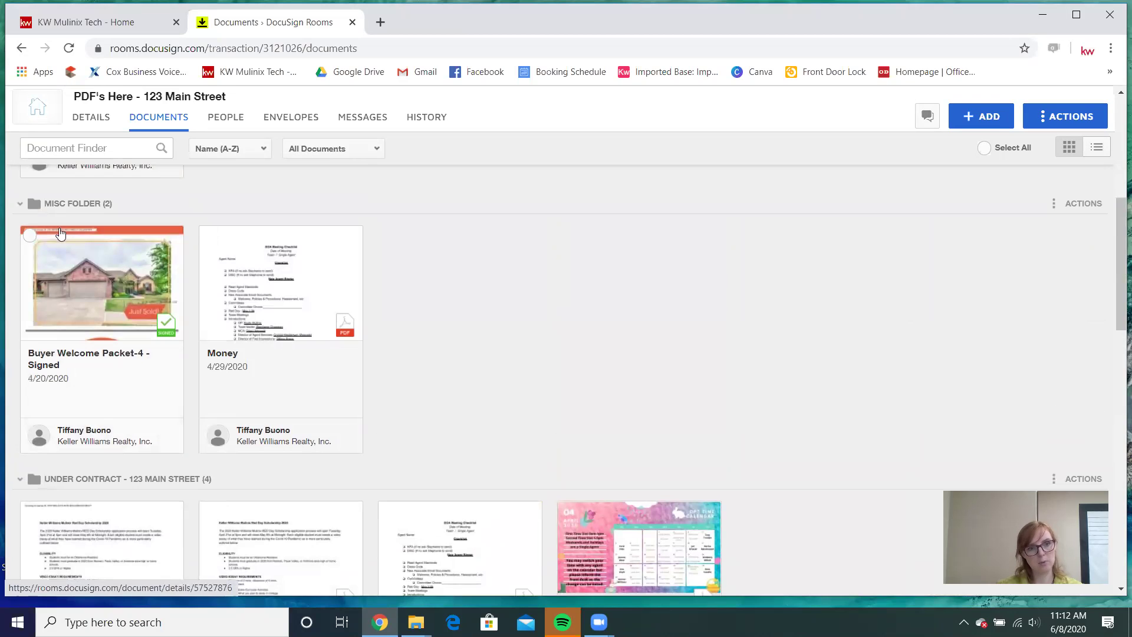
# Step: Move Buyer Welcome Packet-4 - Signed and Money into the room's MISC Folder
pyautogui.click(30, 236)
pyautogui.click(209, 237)
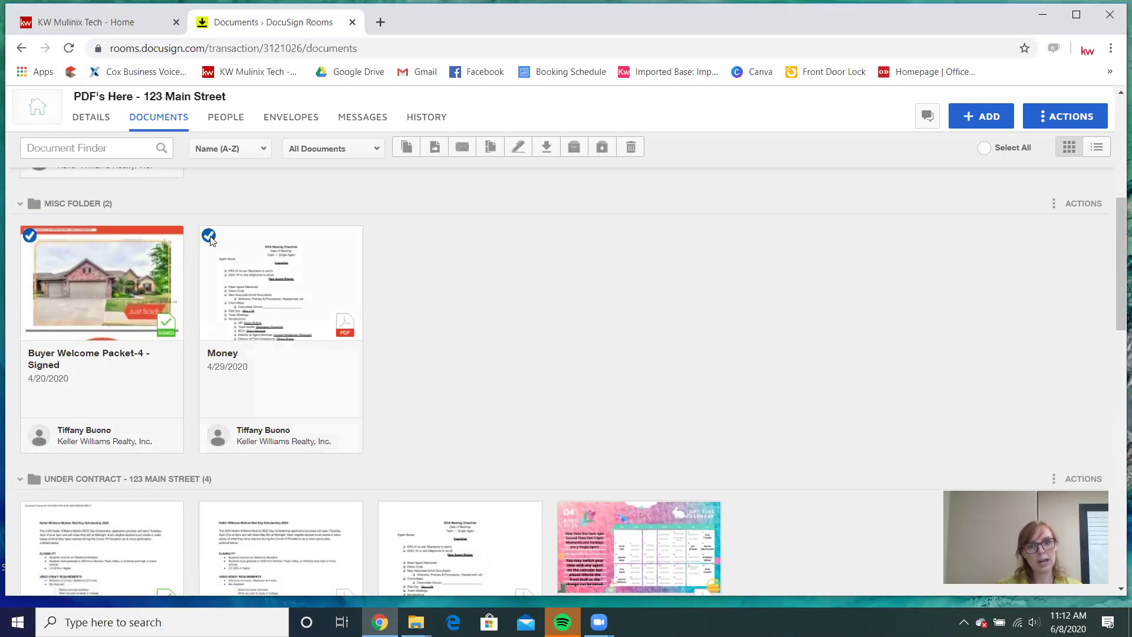
pyautogui.click(435, 146)
pyautogui.click(434, 248)
pyautogui.click(433, 283)
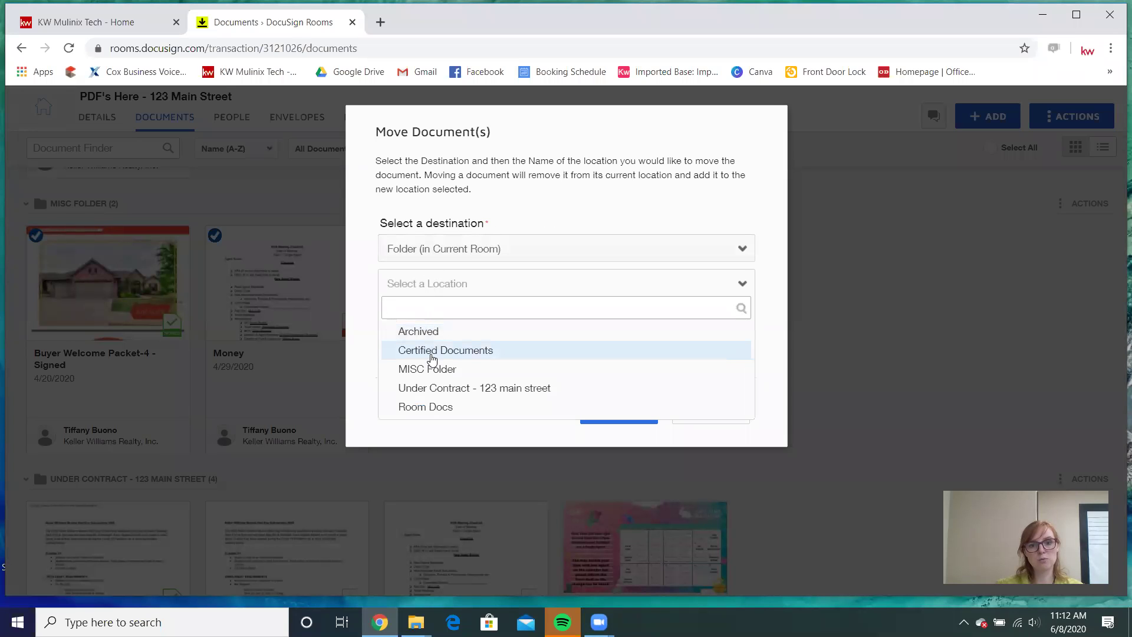
pyautogui.click(437, 376)
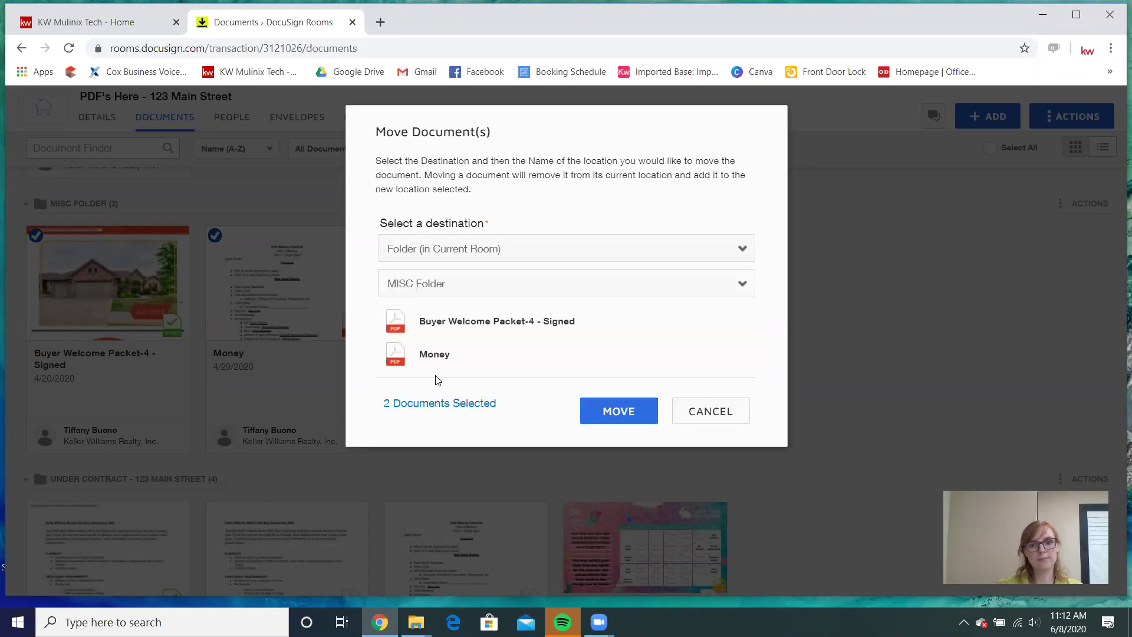
pyautogui.click(613, 419)
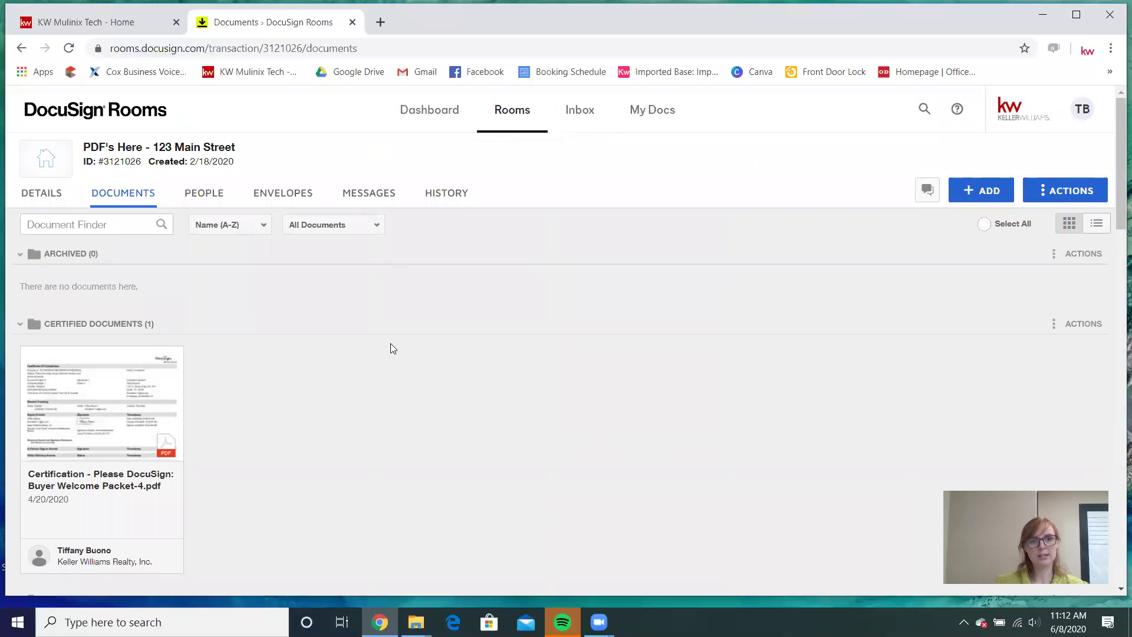
pyautogui.scroll(-8, 476, 277)
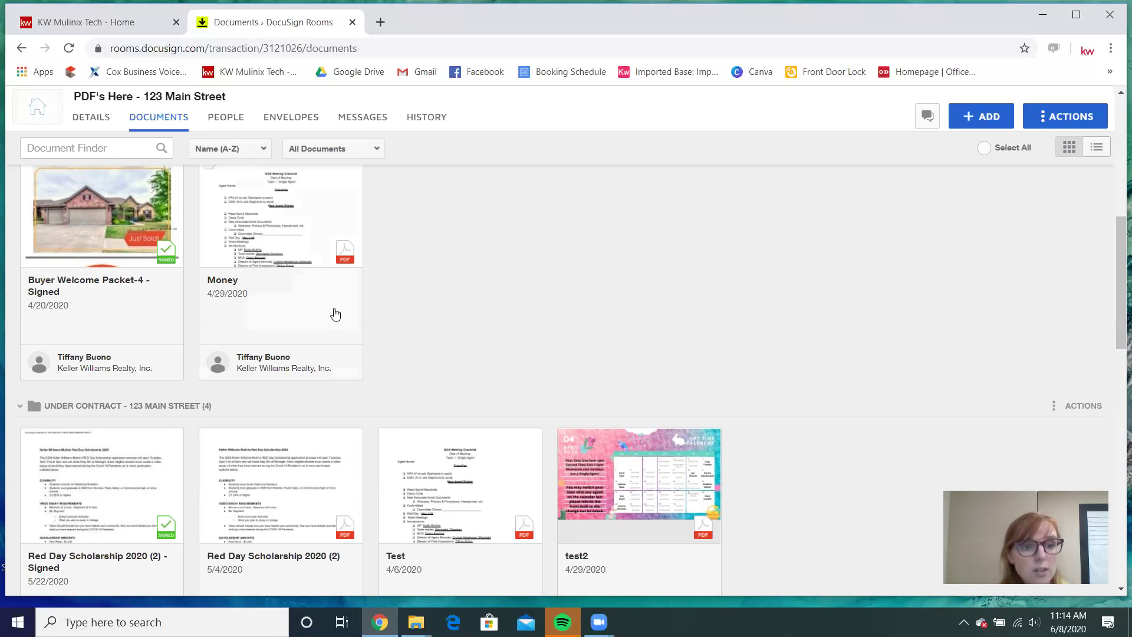
# Step: Open Buyer Welcome Packet-4 - Signed from the room's Documents list in the viewer
pyautogui.scroll(-1, 481, 277)
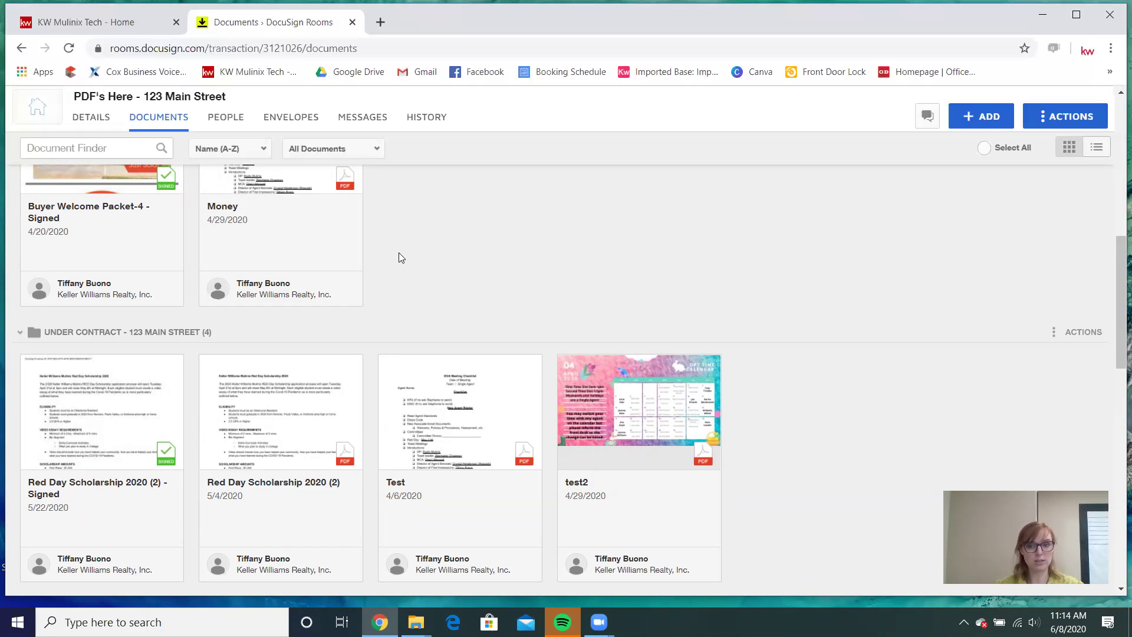
pyautogui.scroll(1, 496, 295)
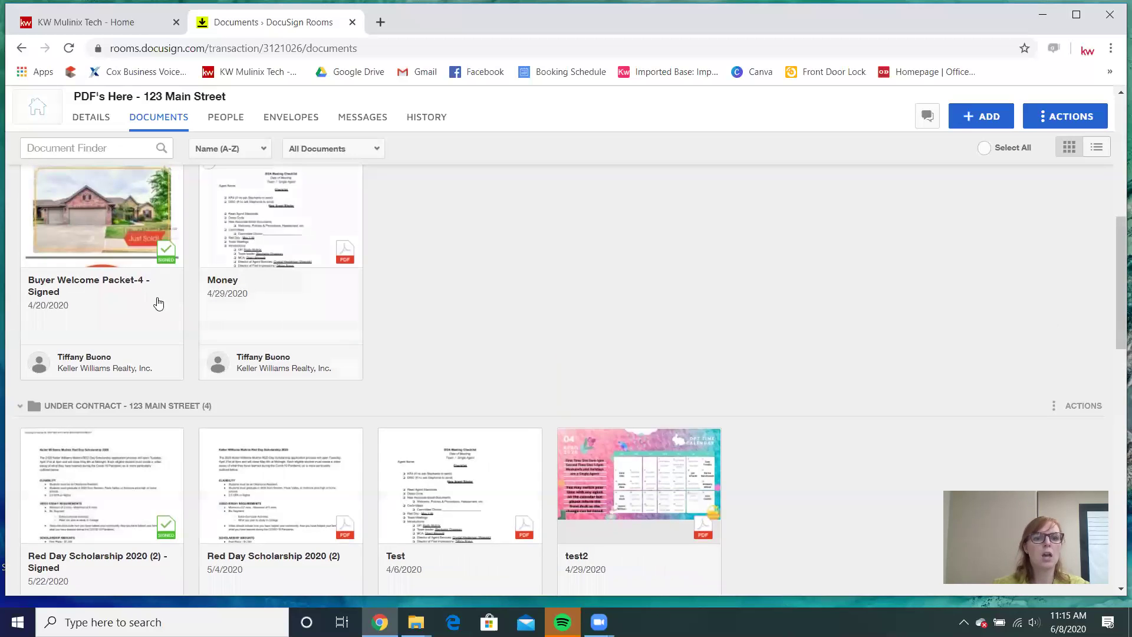
pyautogui.click(121, 302)
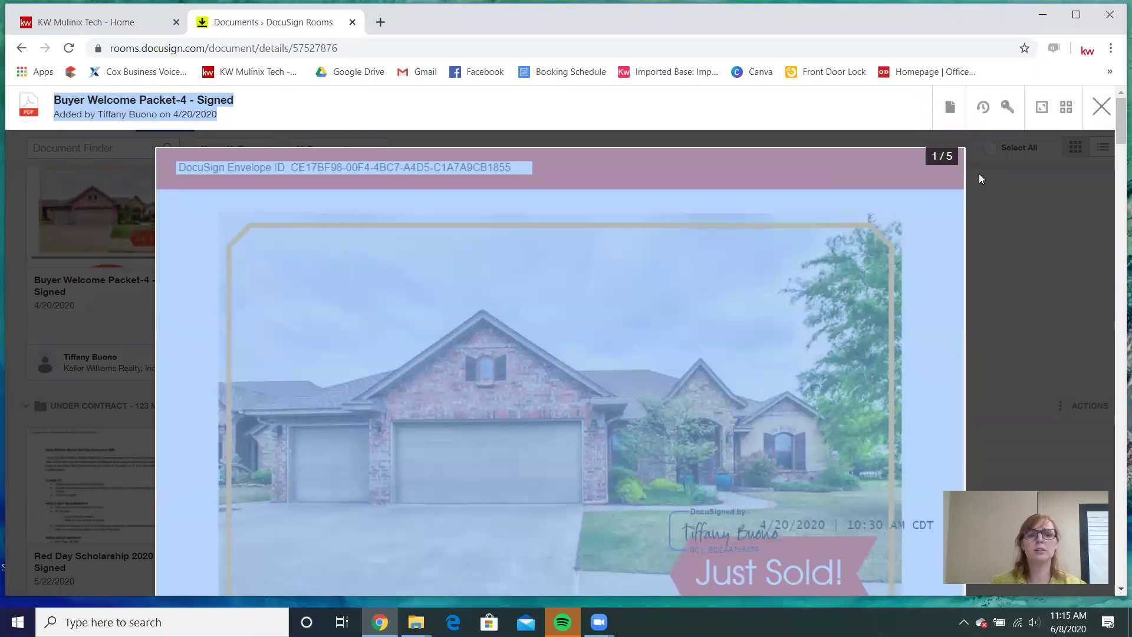
pyautogui.scroll(-5, 543, 400)
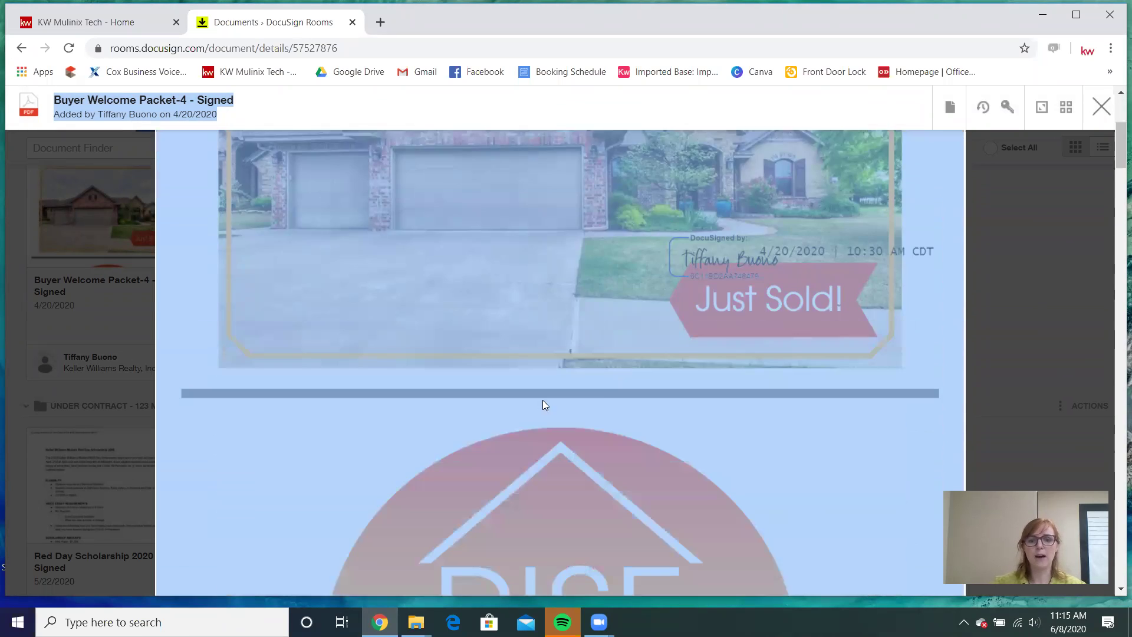
pyautogui.scroll(-20, 603, 357)
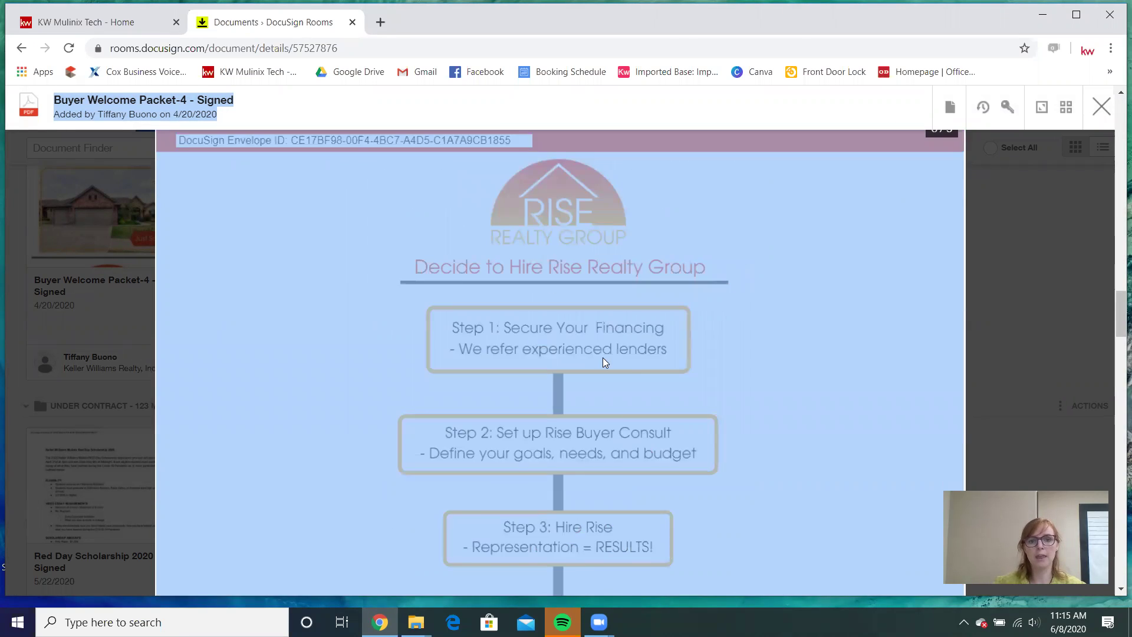
pyautogui.scroll(-20, 603, 357)
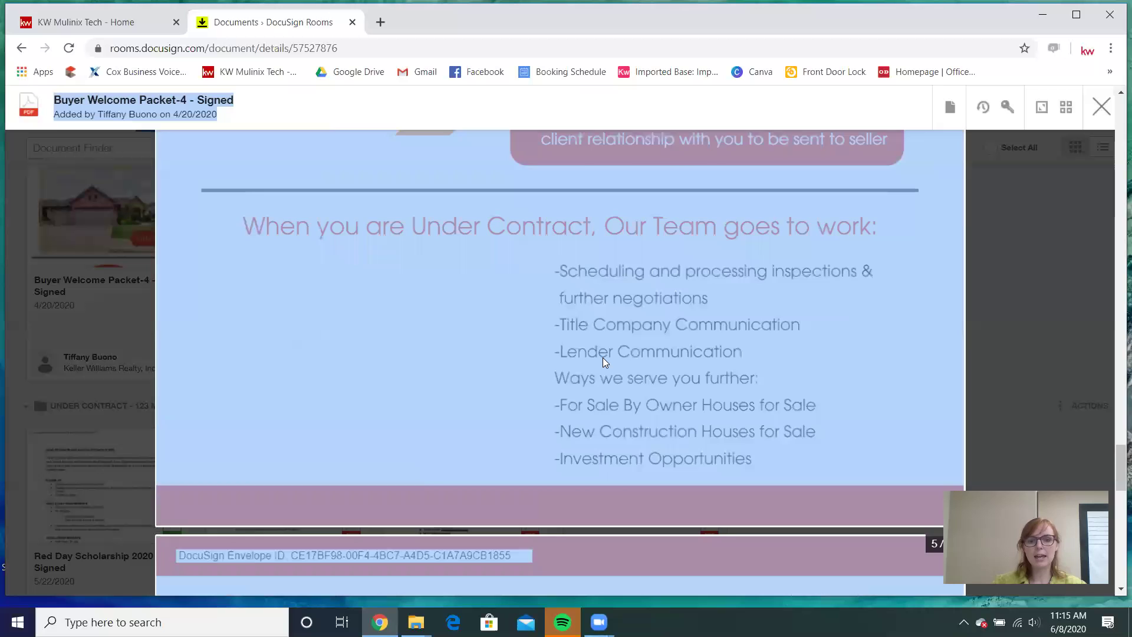
pyautogui.scroll(-14, 603, 358)
pyautogui.scroll(8, 603, 357)
pyautogui.scroll(20, 603, 358)
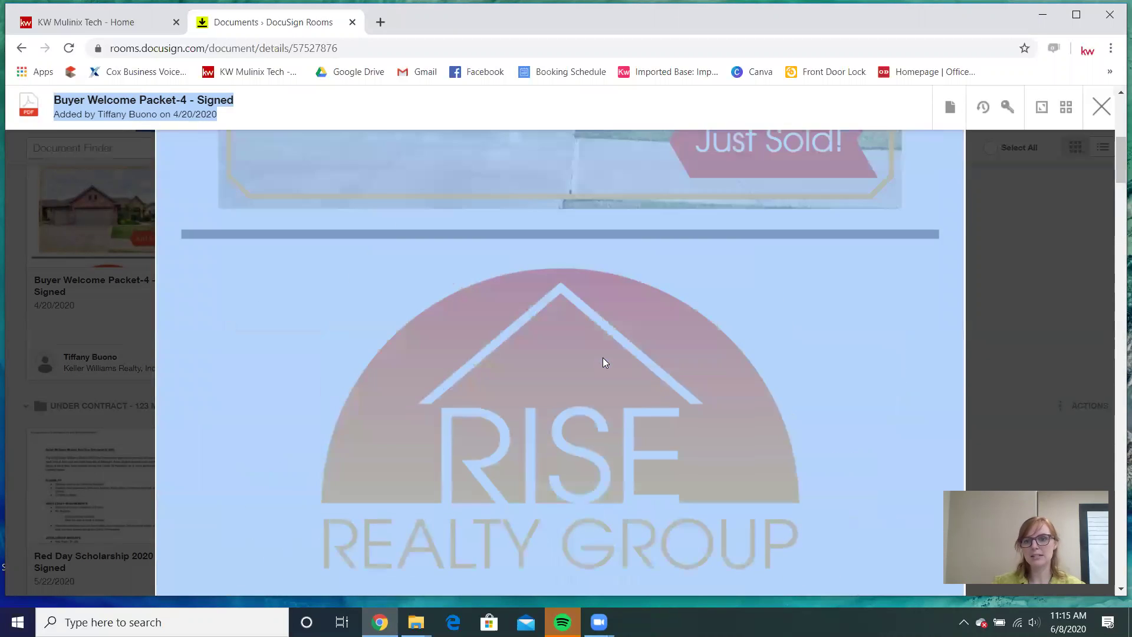
pyautogui.scroll(6, 603, 358)
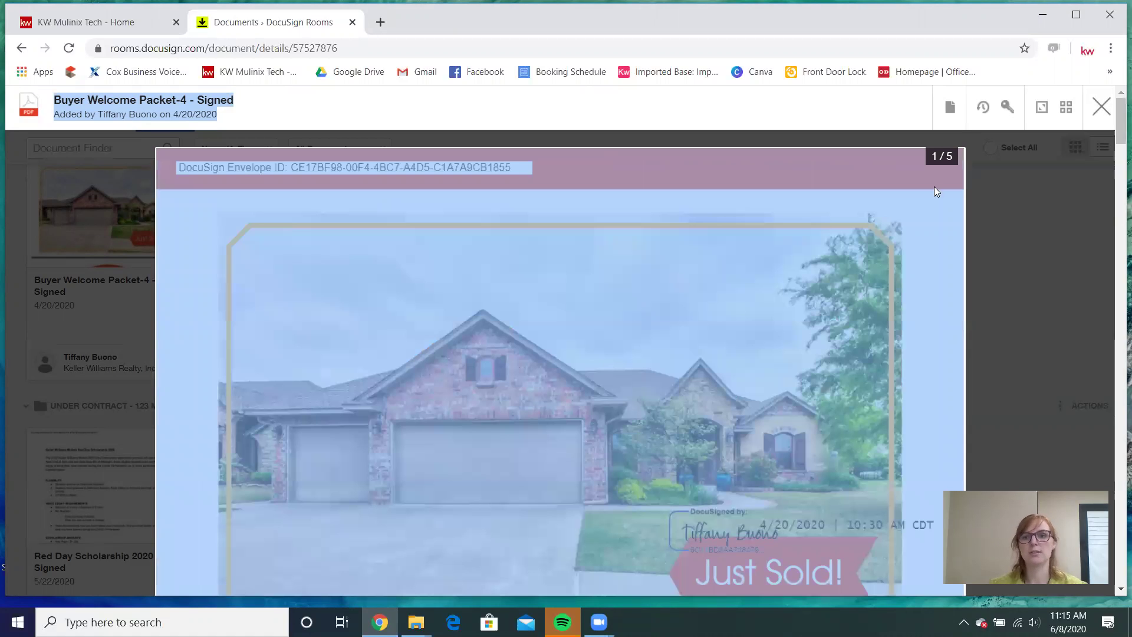
# Step: Choose Split from the Document Actions menu for Buyer Welcome Packet-4 - Signed
pyautogui.click(949, 108)
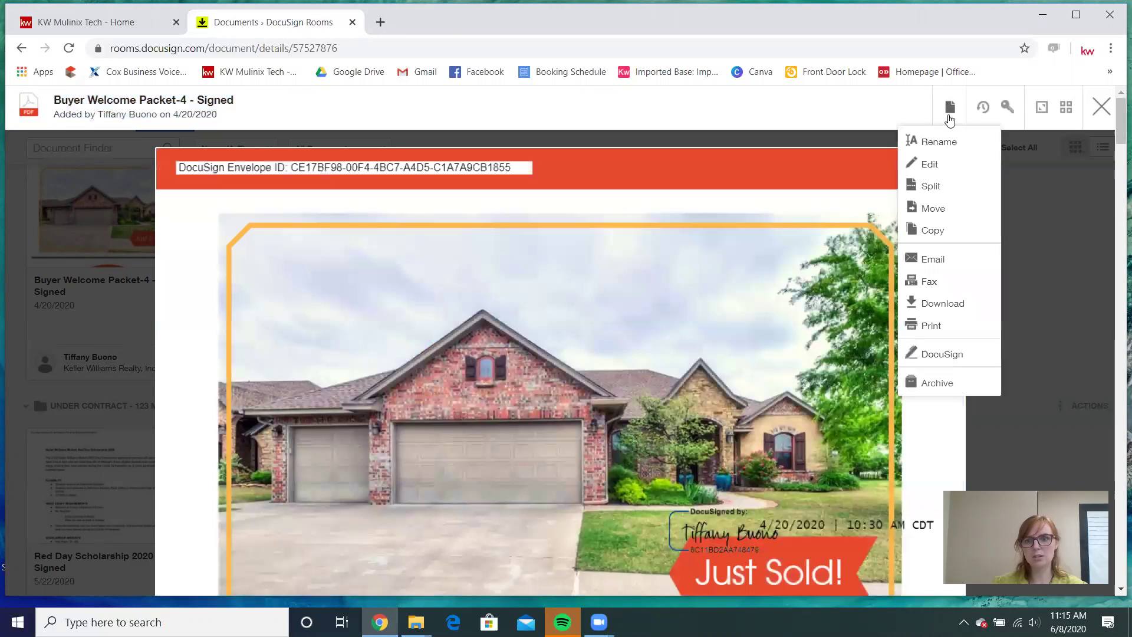
pyautogui.click(950, 191)
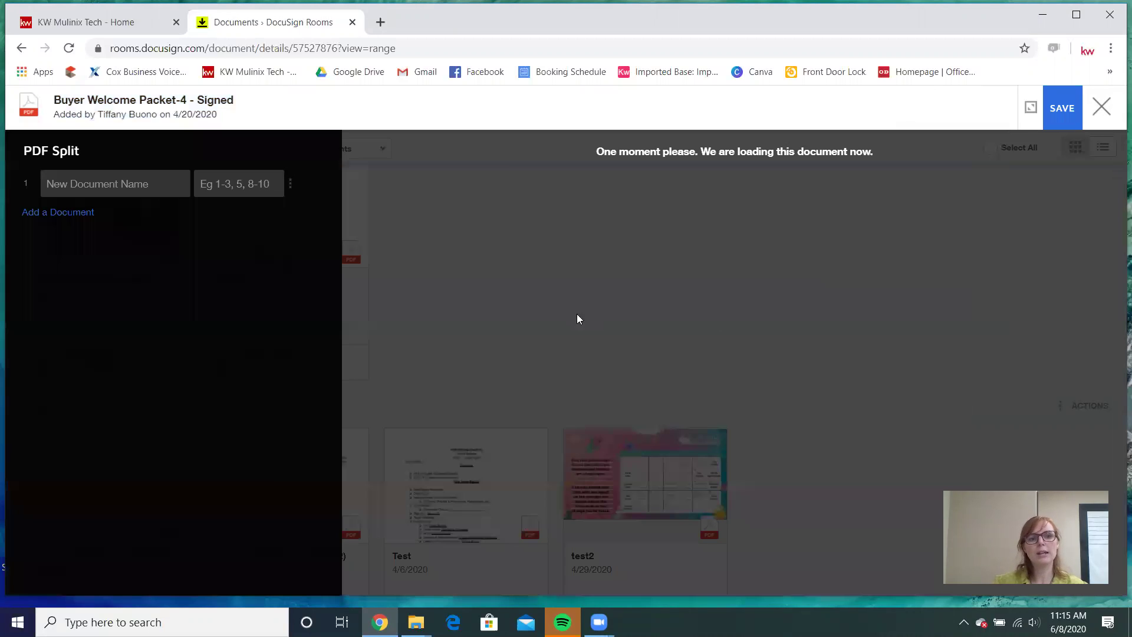
# Step: Define the first split document as 'Buyer Page1' with pages 1-2 and add a second row
pyautogui.click(143, 187)
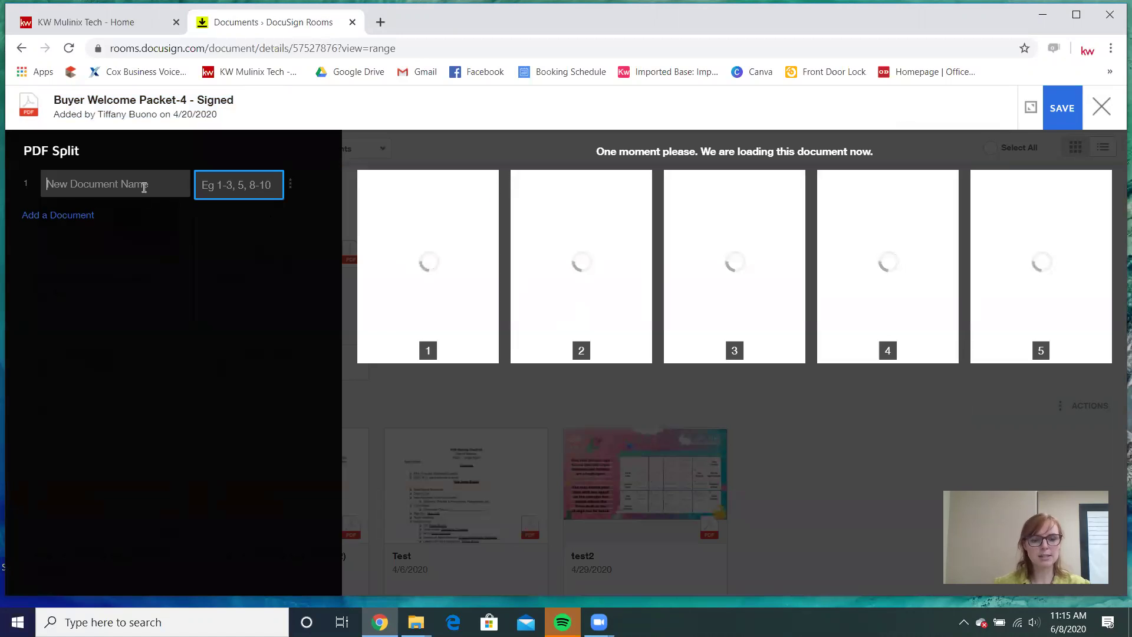
pyautogui.write('Buyer')
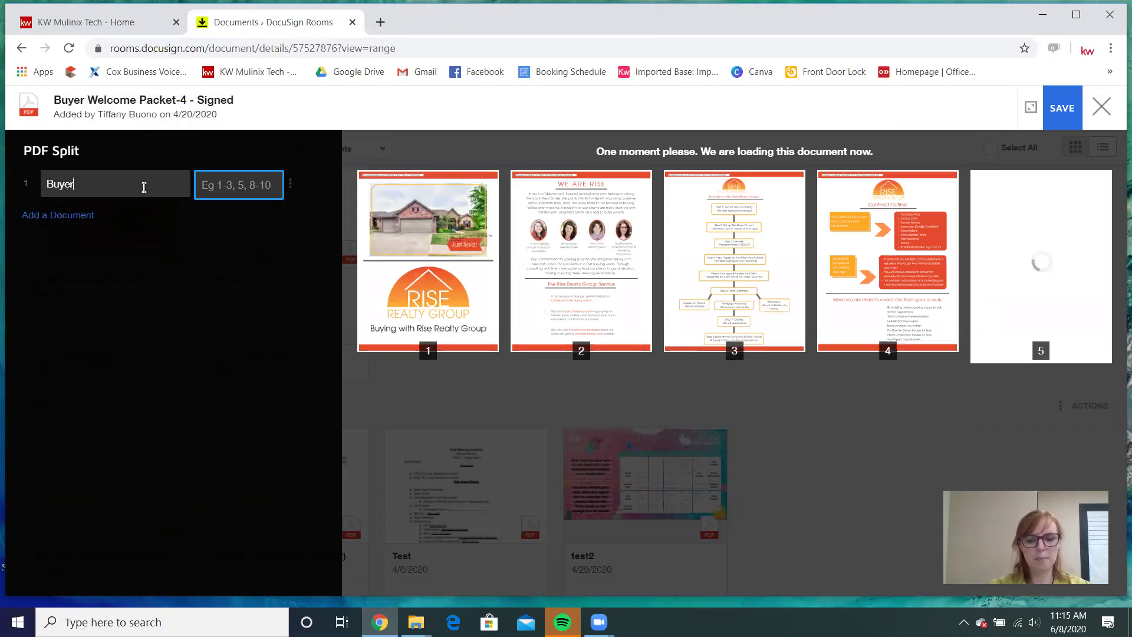
pyautogui.write(' Page1')
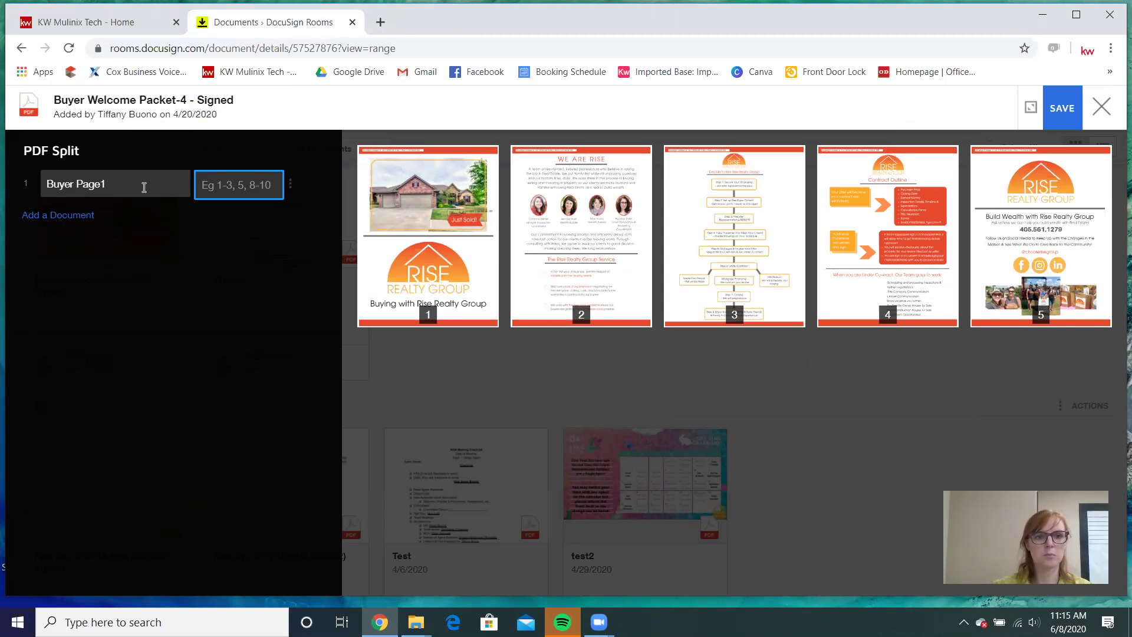
pyautogui.click(224, 191)
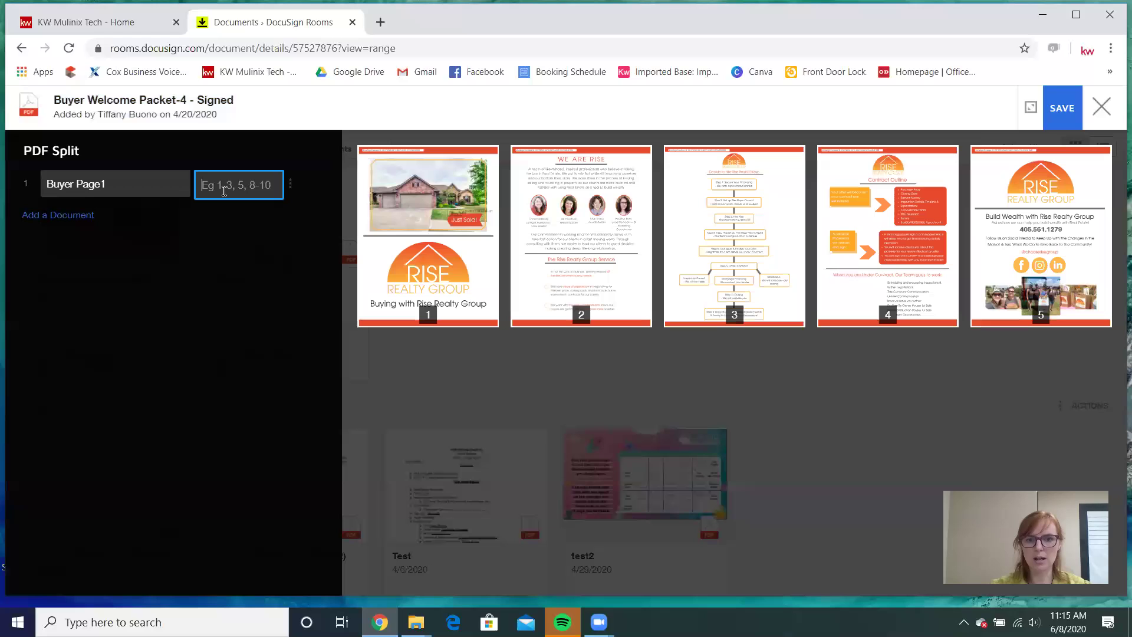
pyautogui.write('1-2')
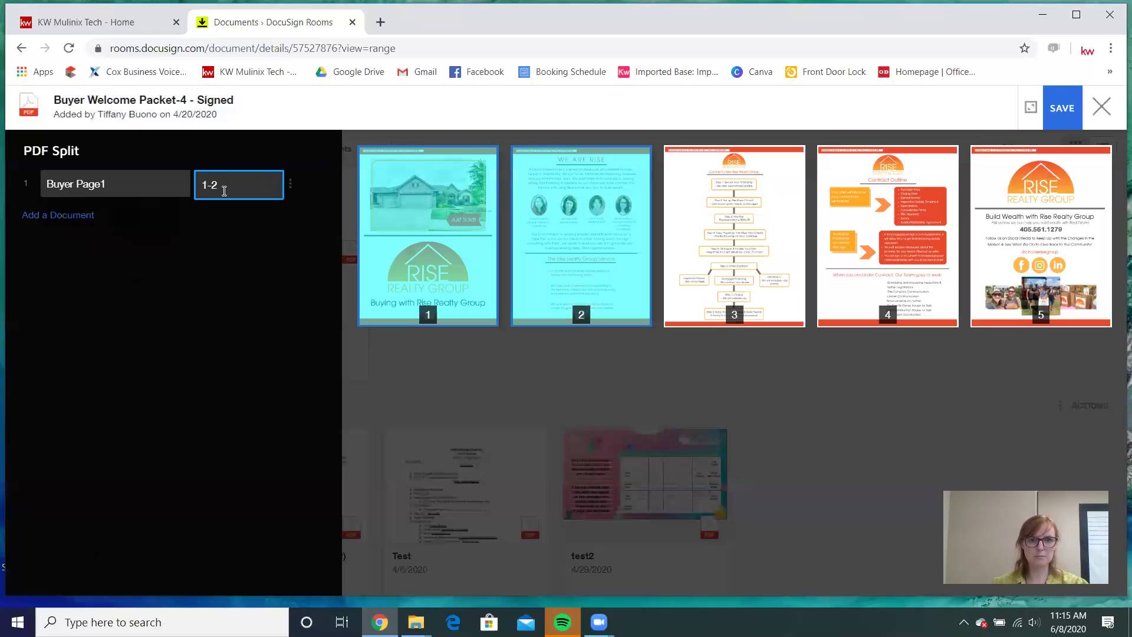
pyautogui.click(59, 215)
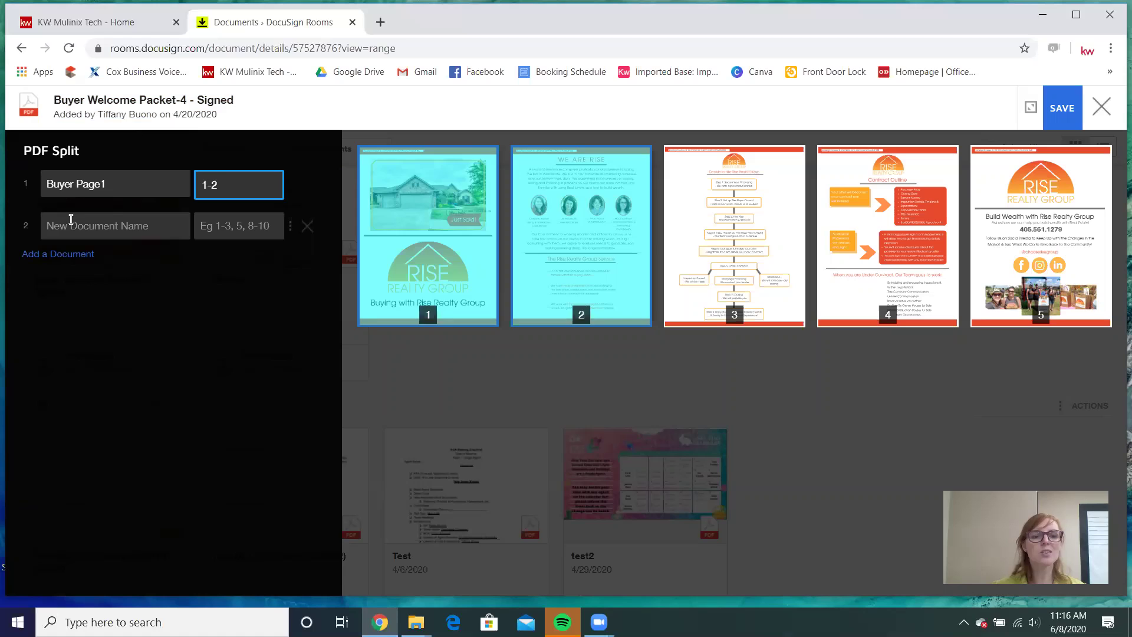
# Step: Set the second split document to 'Buyer breakdown 2' for pages 3-4 and rename the first 'Buyer Page 1'
pyautogui.click(71, 222)
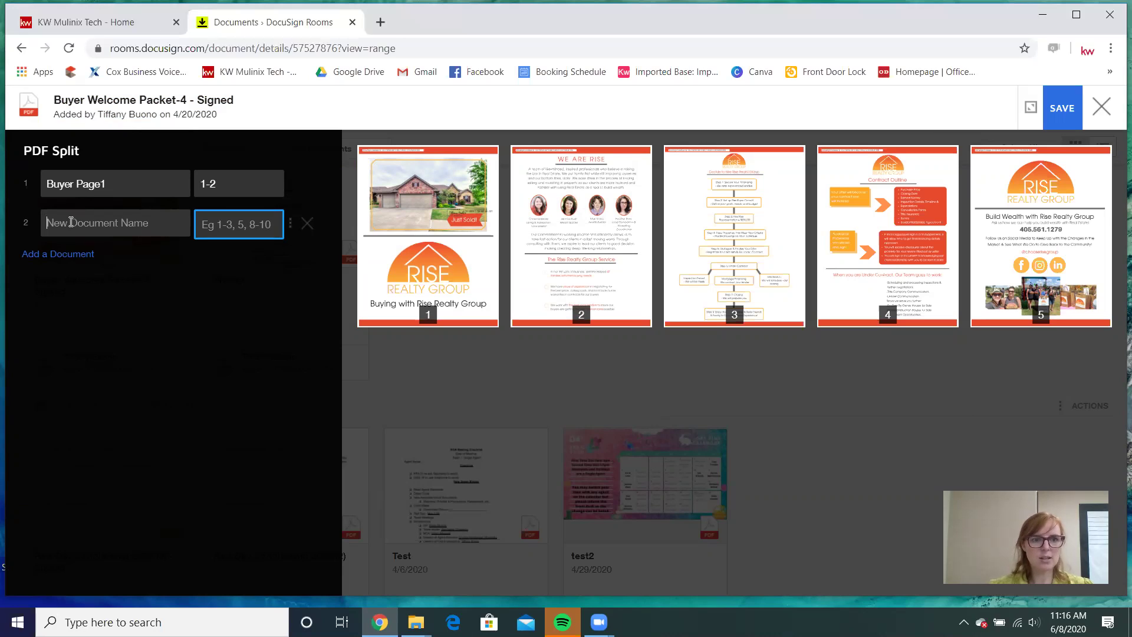
pyautogui.write('Buyer ')
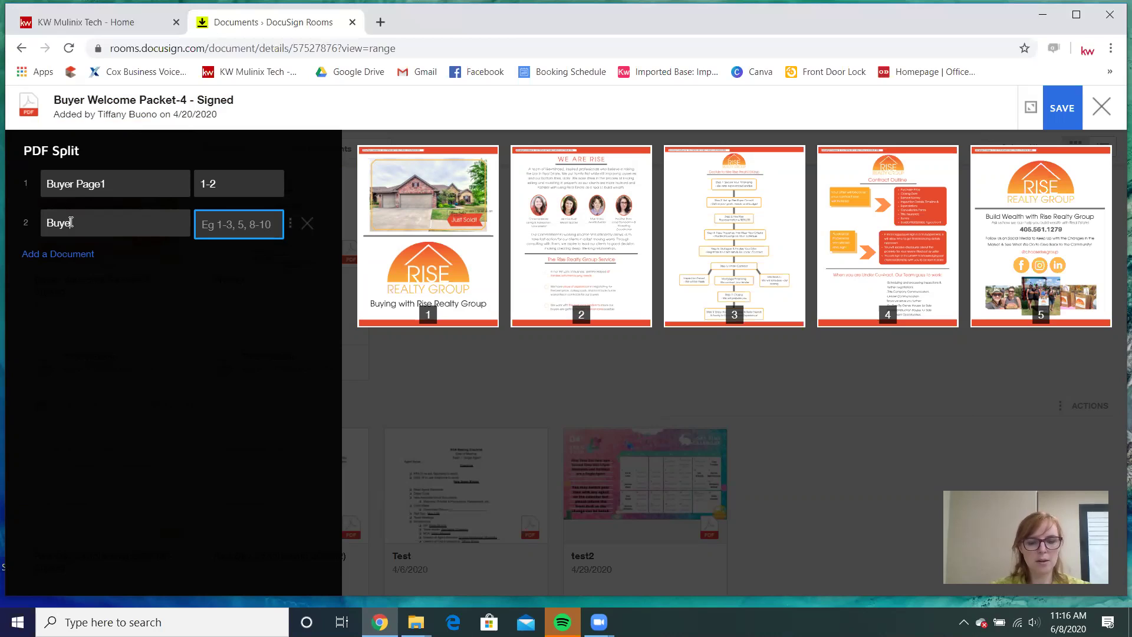
pyautogui.write('b')
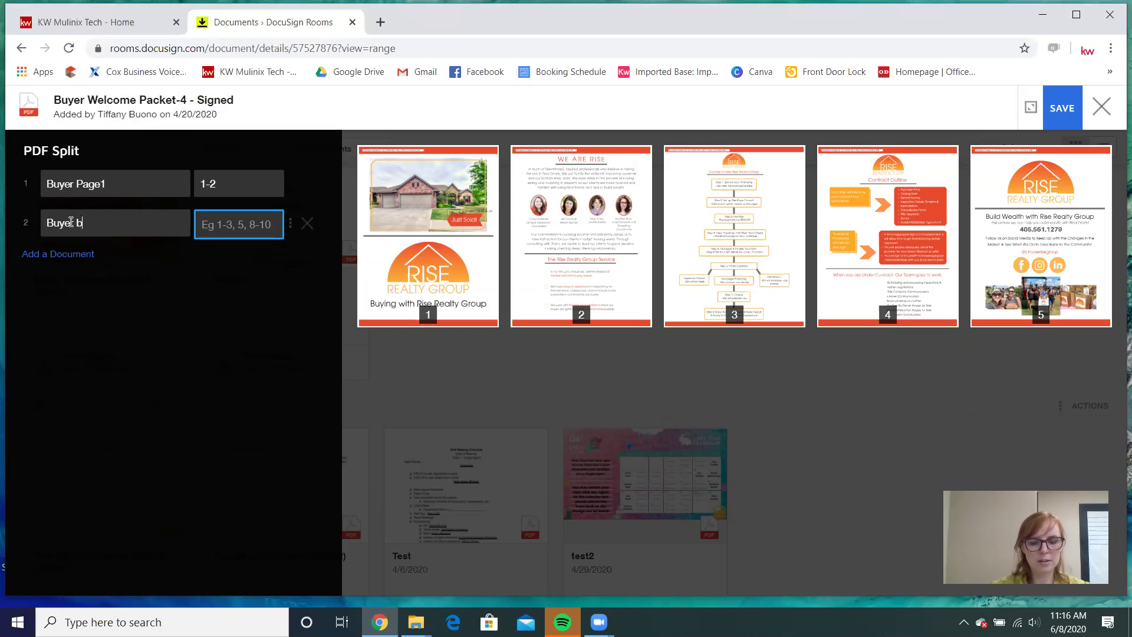
pyautogui.write('reakdown 2')
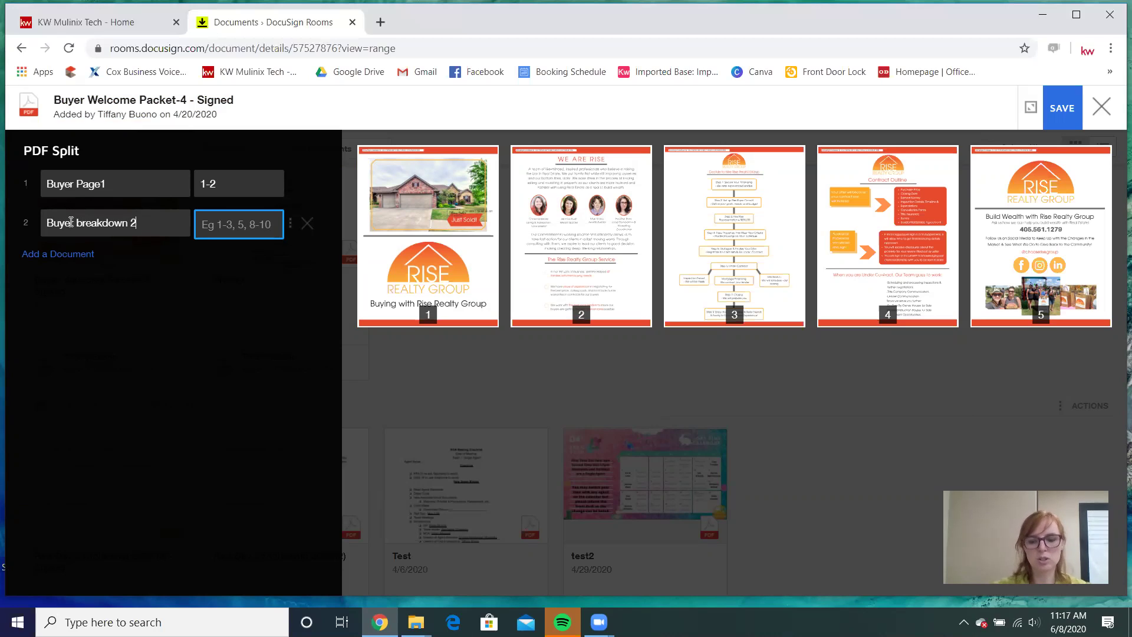
pyautogui.click(253, 225)
pyautogui.write('34')
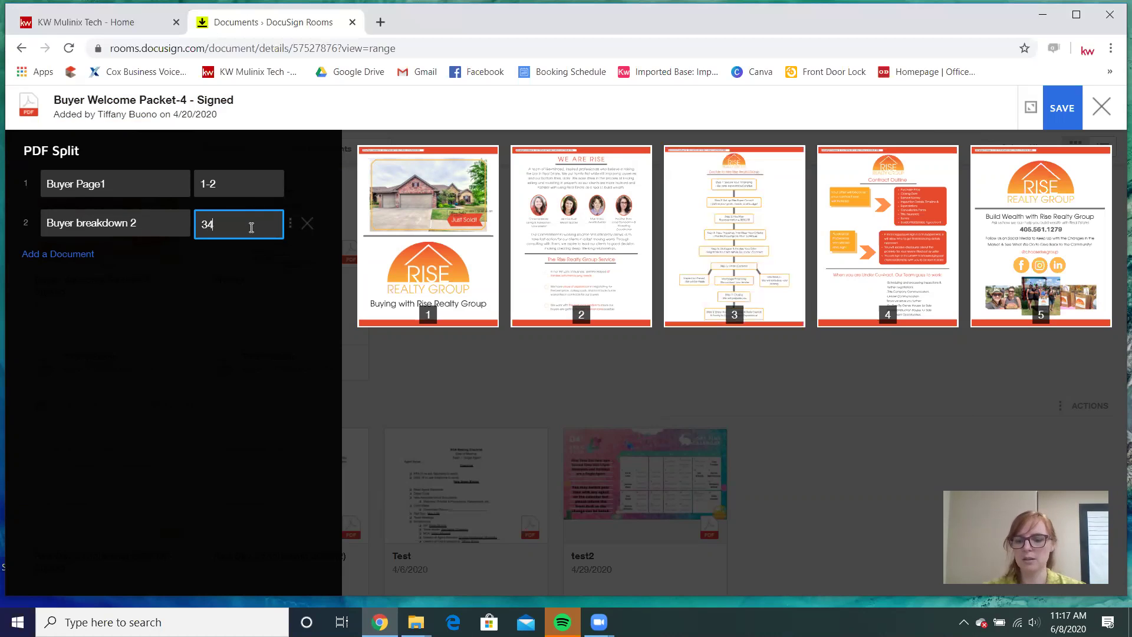
pyautogui.press('BackSpace')
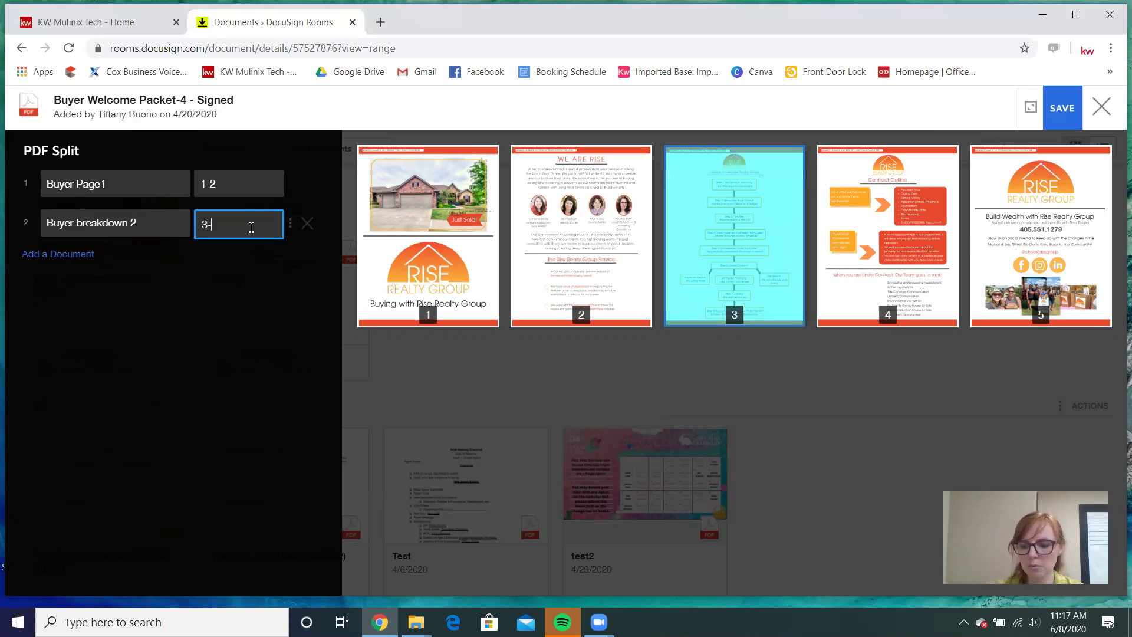
pyautogui.write('-4')
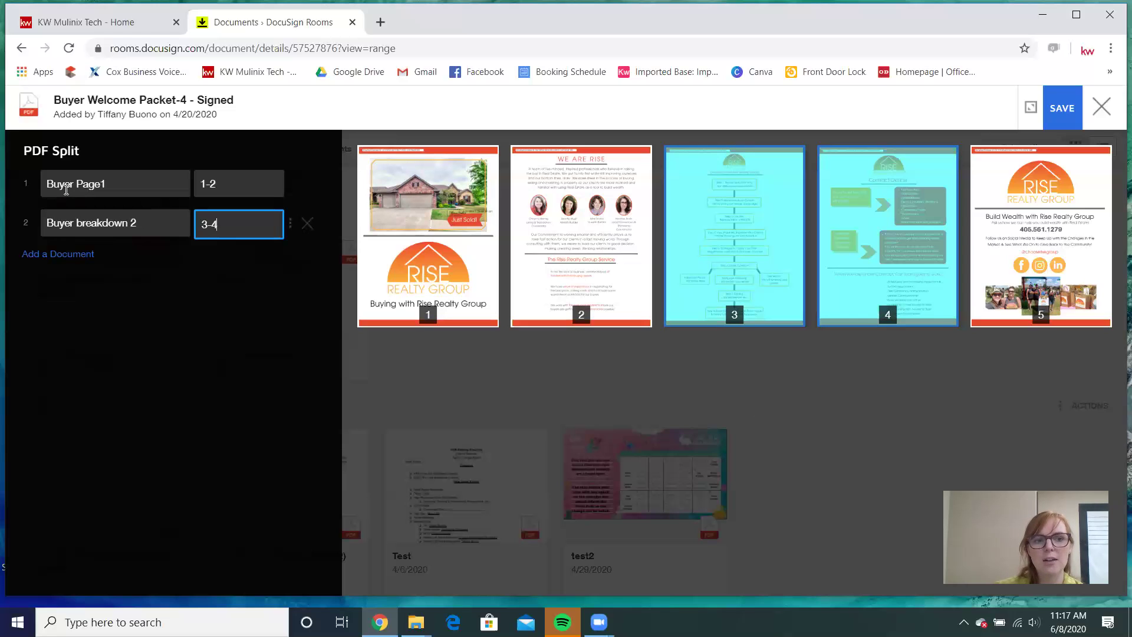
pyautogui.click(102, 183)
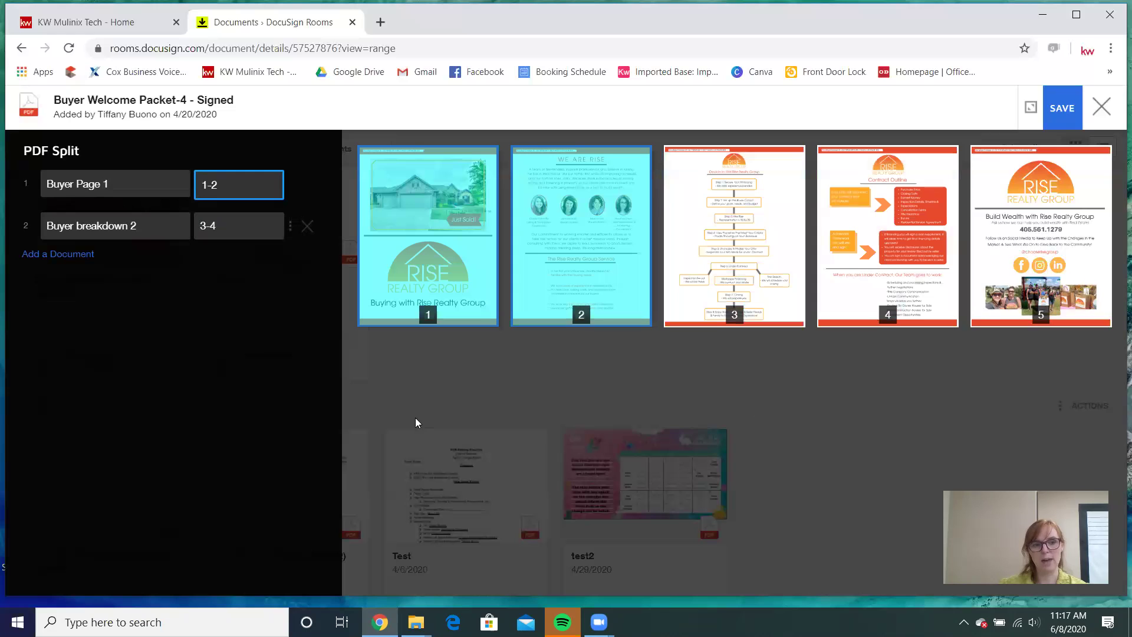
pyautogui.click(162, 231)
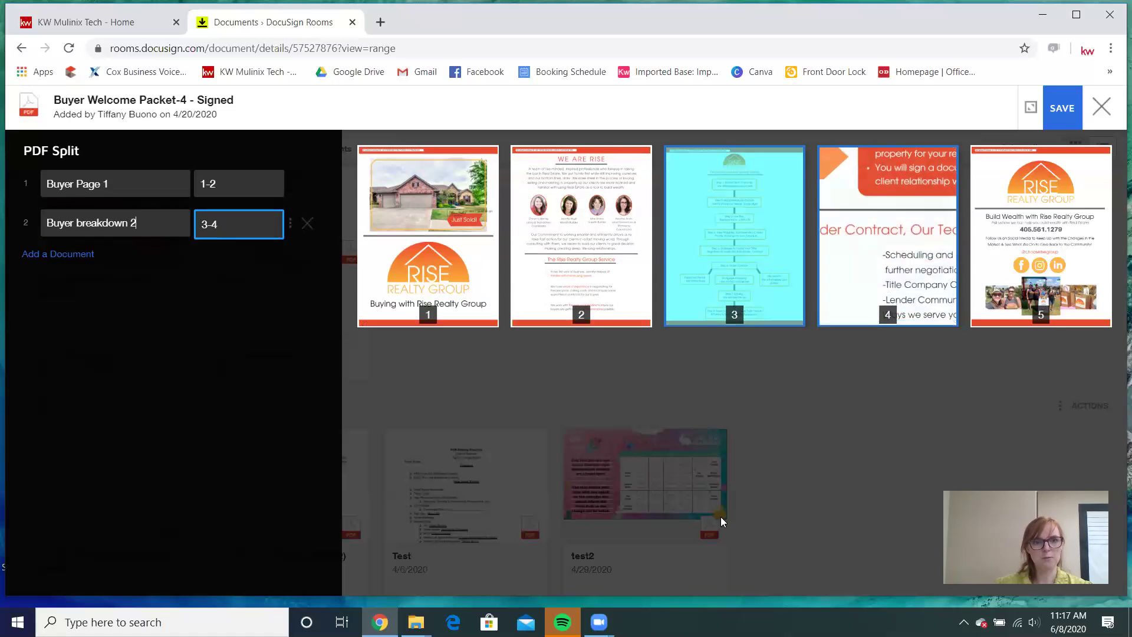
# Step: Add 'Buyer page end' for pages 2,5, limit Buyer Page 1 to page 1, and save the split
pyautogui.click(71, 255)
pyautogui.write('Buyer page end')
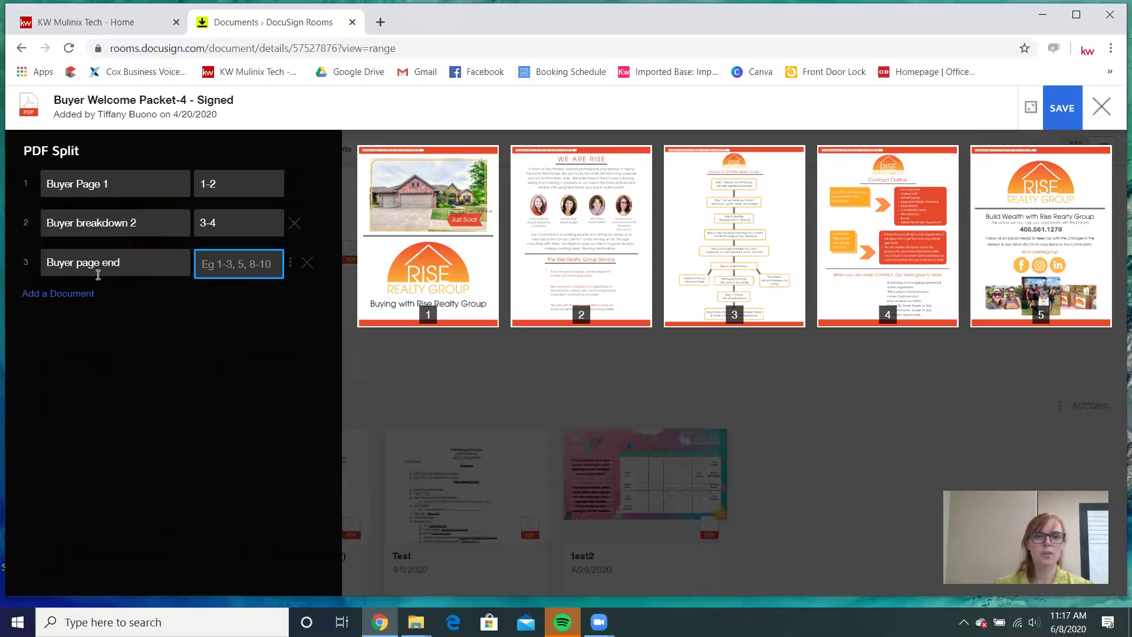
pyautogui.write('5')
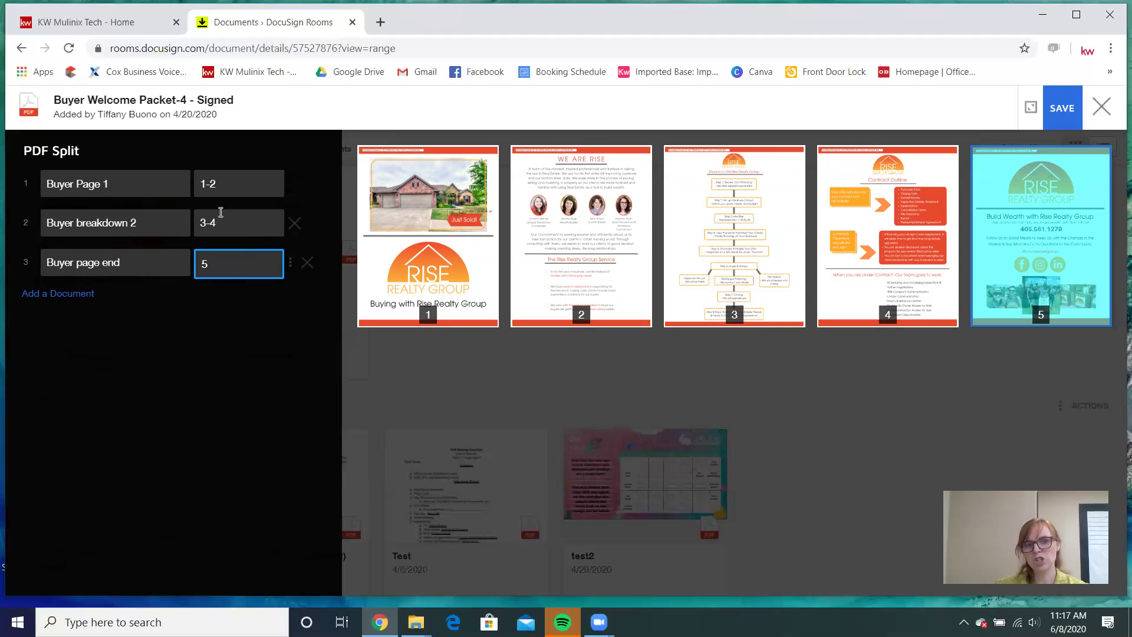
pyautogui.click(219, 192)
pyautogui.press('BackSpace')
pyautogui.press('BackSpace')
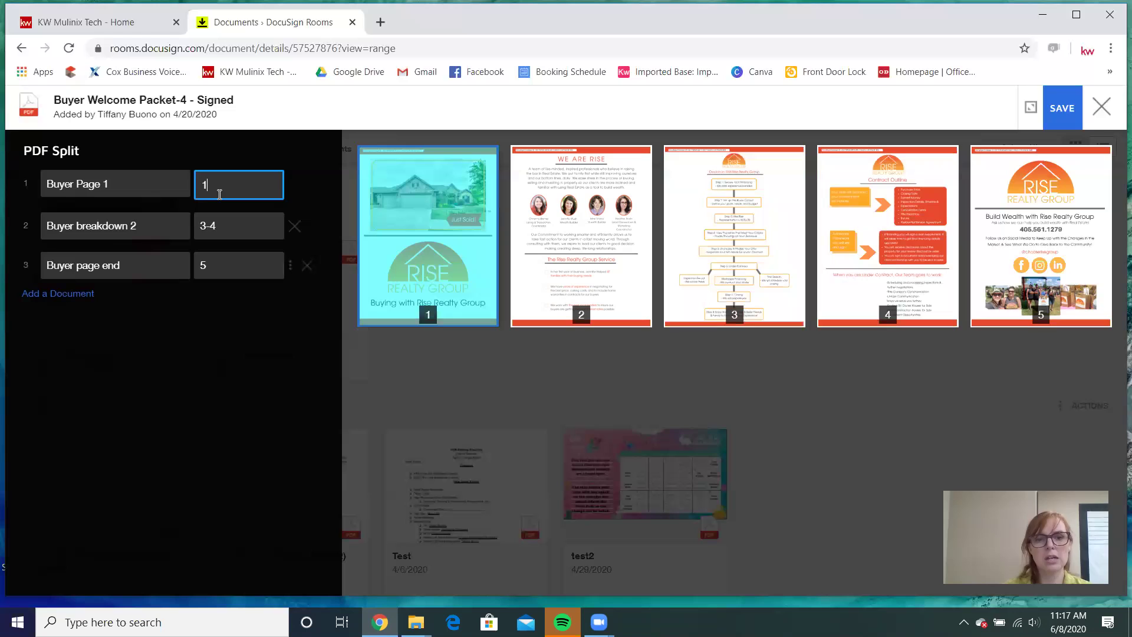
pyautogui.click(201, 266)
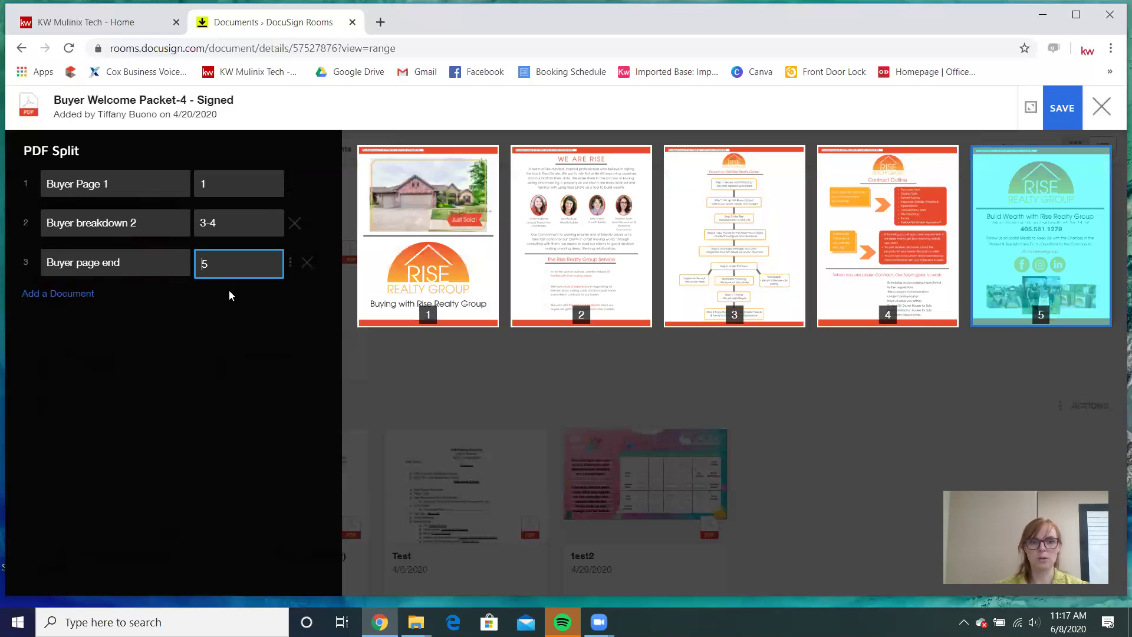
pyautogui.write('2')
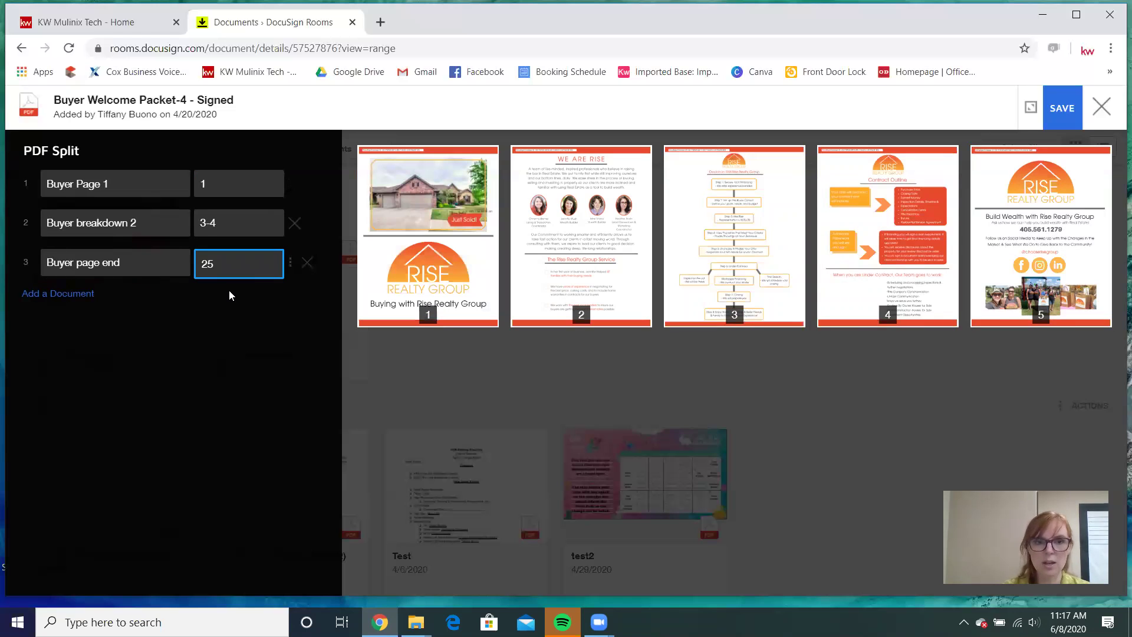
pyautogui.write(',')
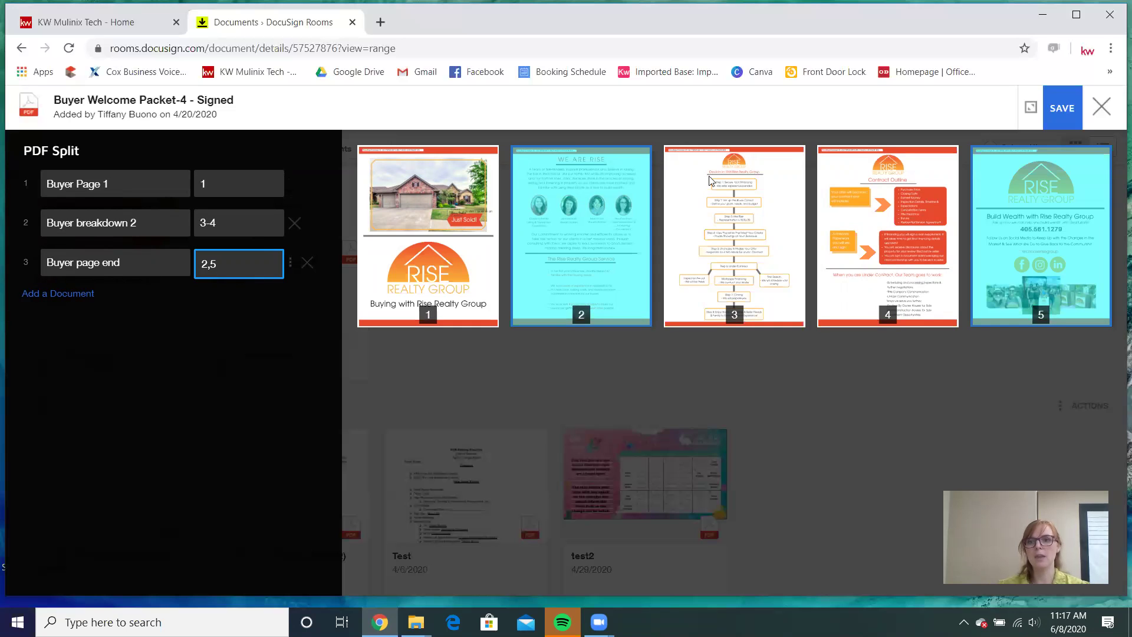
pyautogui.click(1065, 120)
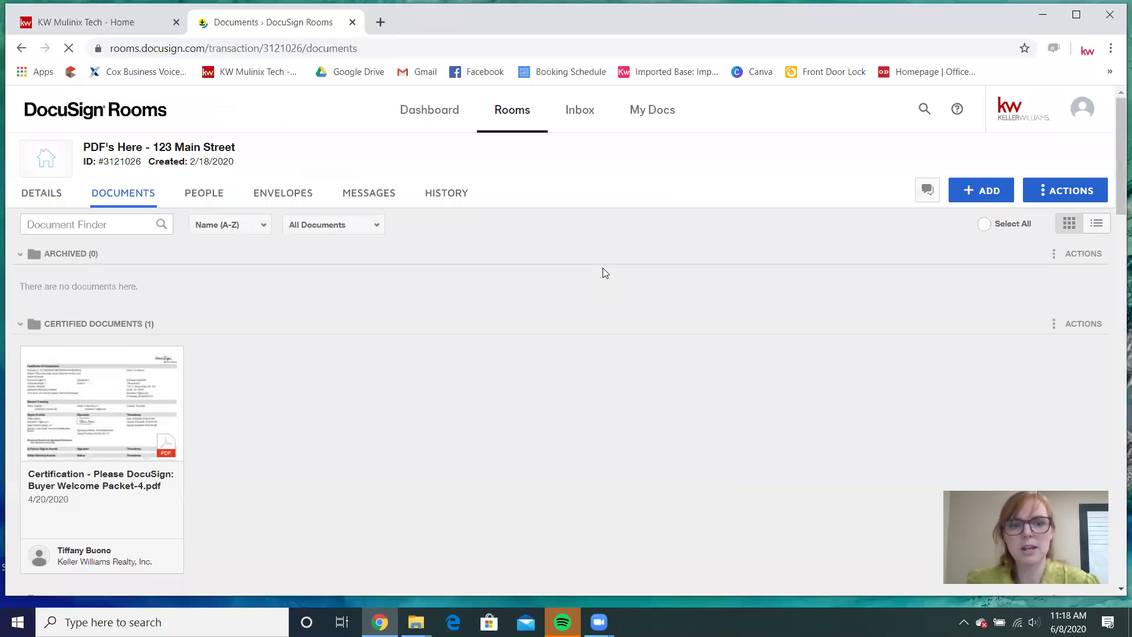
pyautogui.scroll(-5, 527, 300)
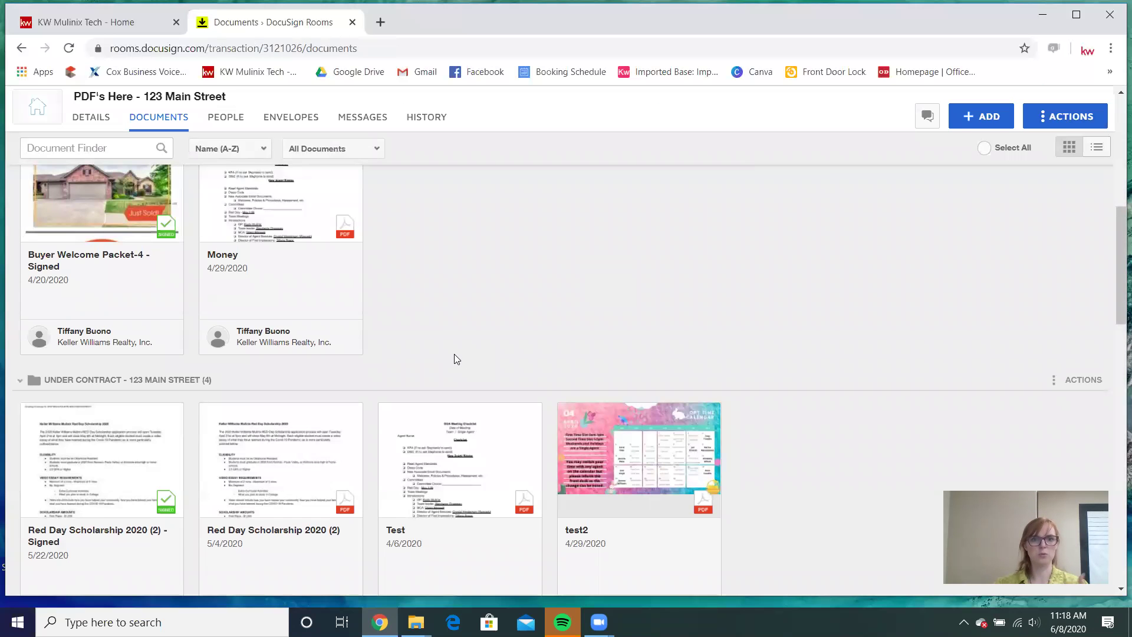
pyautogui.scroll(6, 459, 354)
pyautogui.scroll(-4, 476, 320)
pyautogui.scroll(-3, 474, 317)
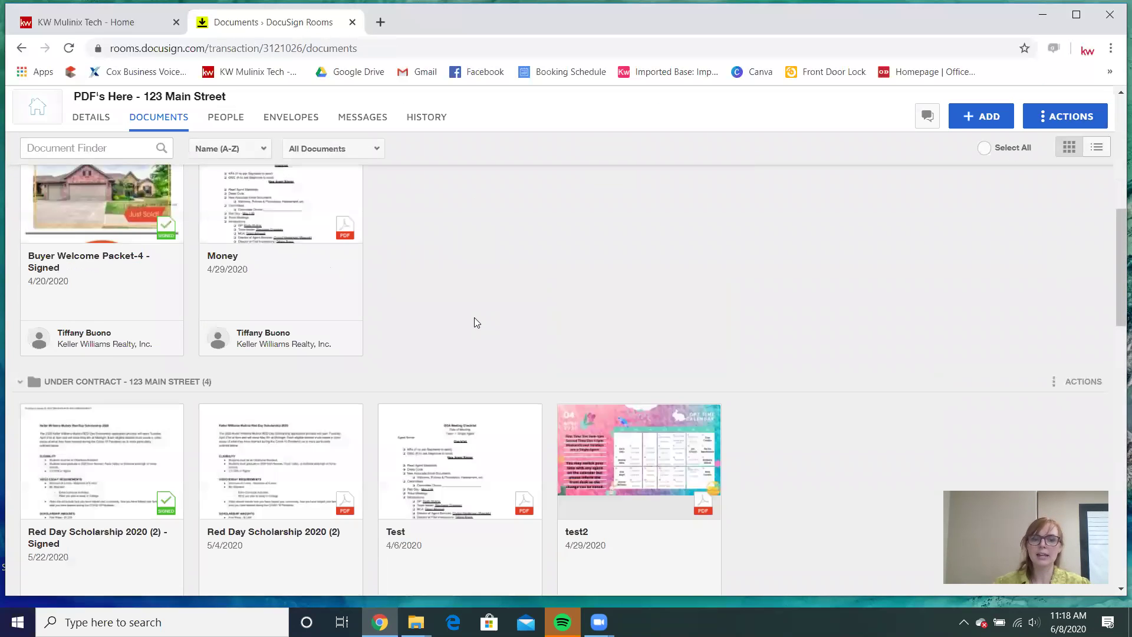
pyautogui.scroll(-3, 477, 318)
pyautogui.scroll(-5, 481, 318)
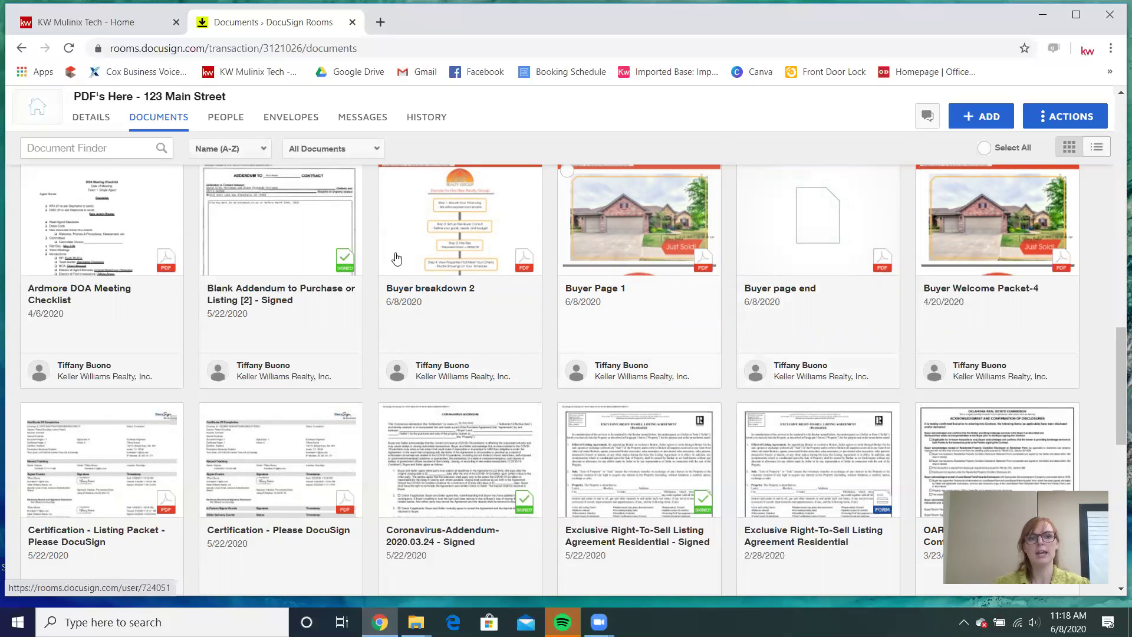
pyautogui.scroll(3, 159, 361)
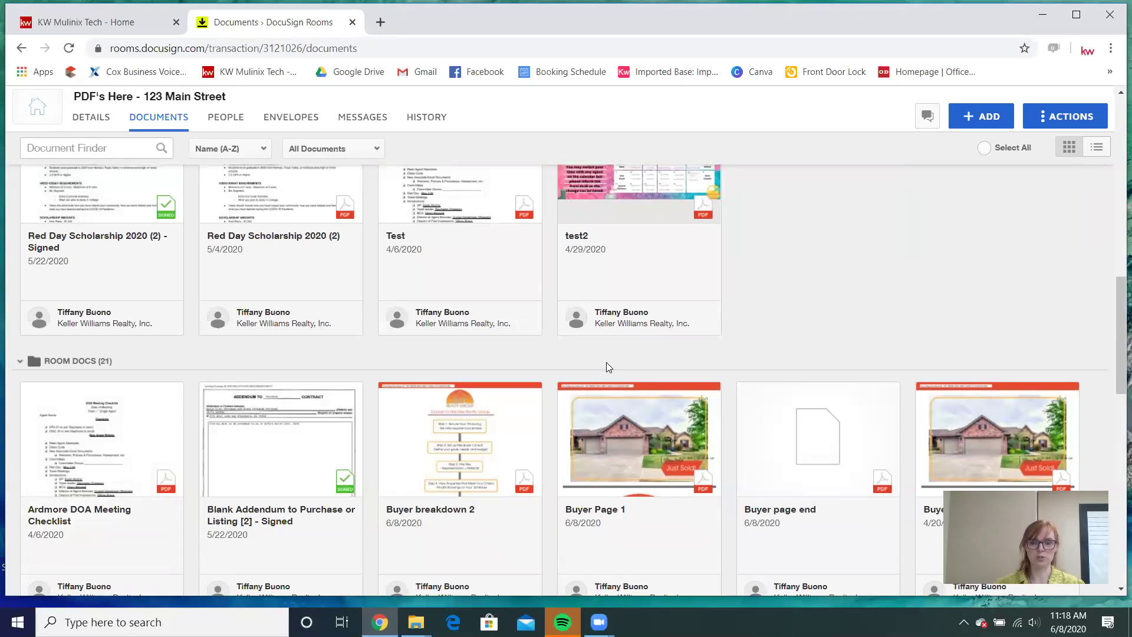
pyautogui.scroll(-1, 606, 362)
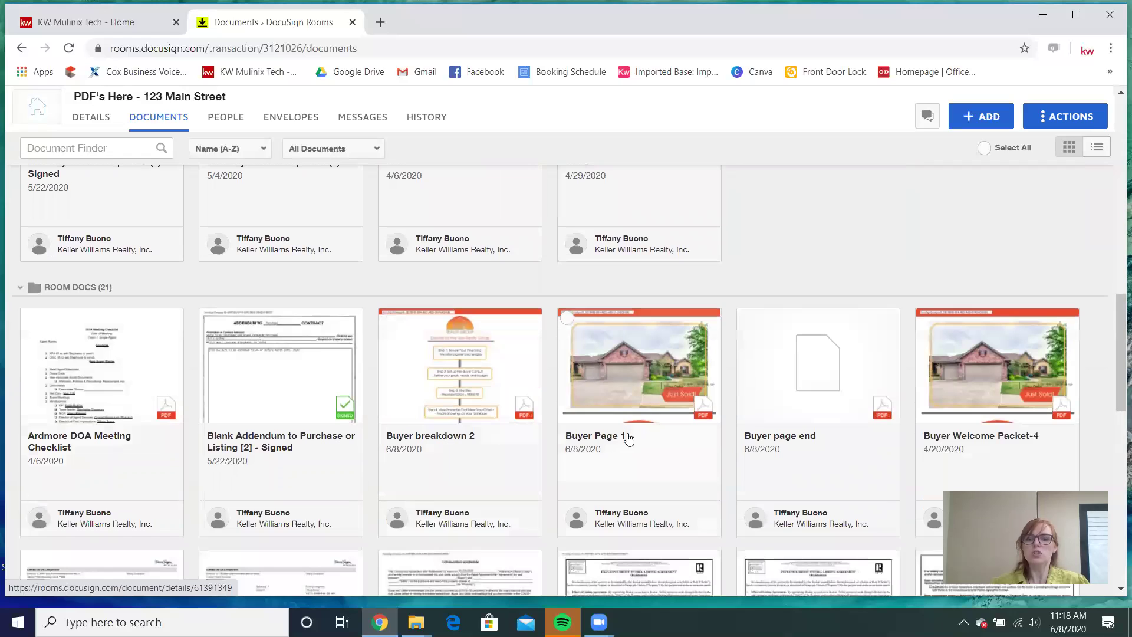
# Step: Select Buyer Page 1, Buyer breakdown 2 and the Exclusive Right-To-Sell Listing Agreement, then combine them
pyautogui.click(568, 319)
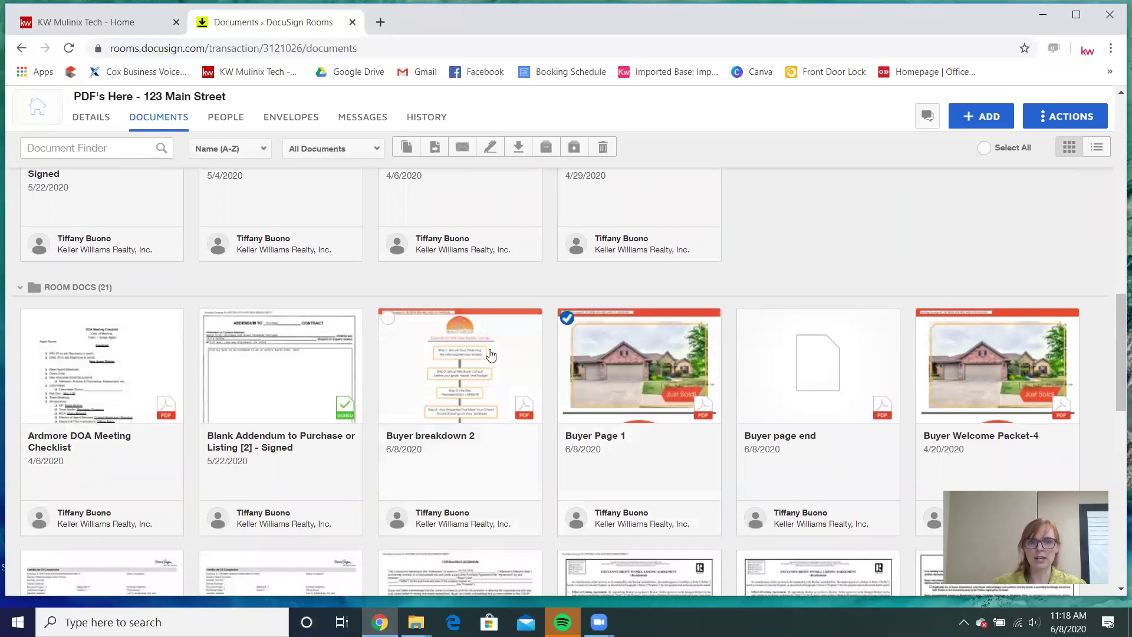
pyautogui.click(388, 319)
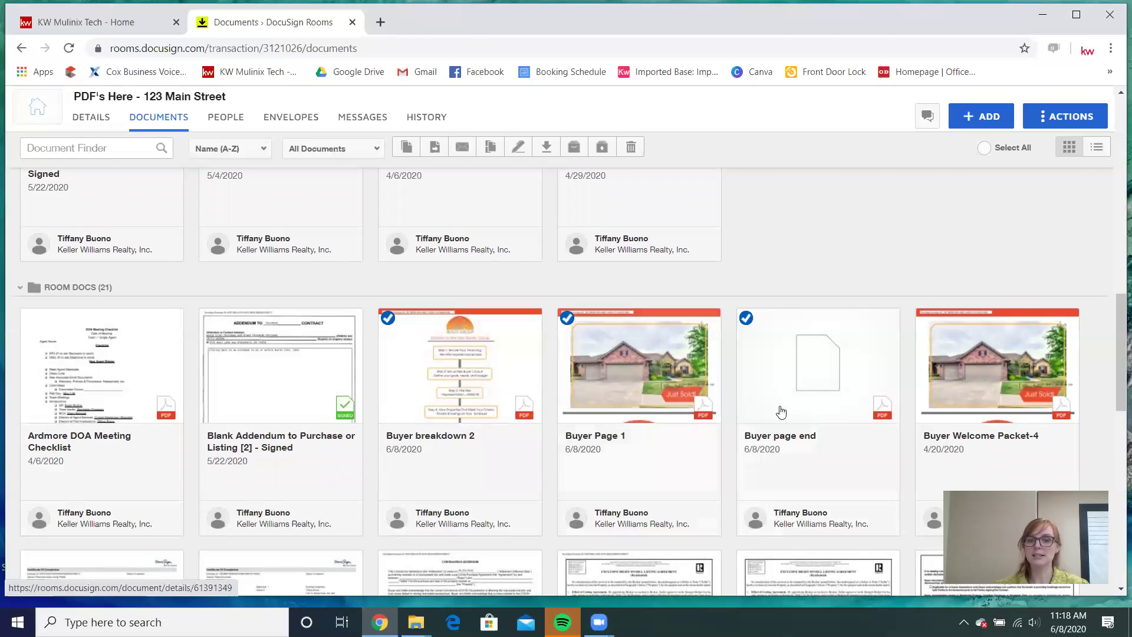
pyautogui.scroll(-4, 630, 478)
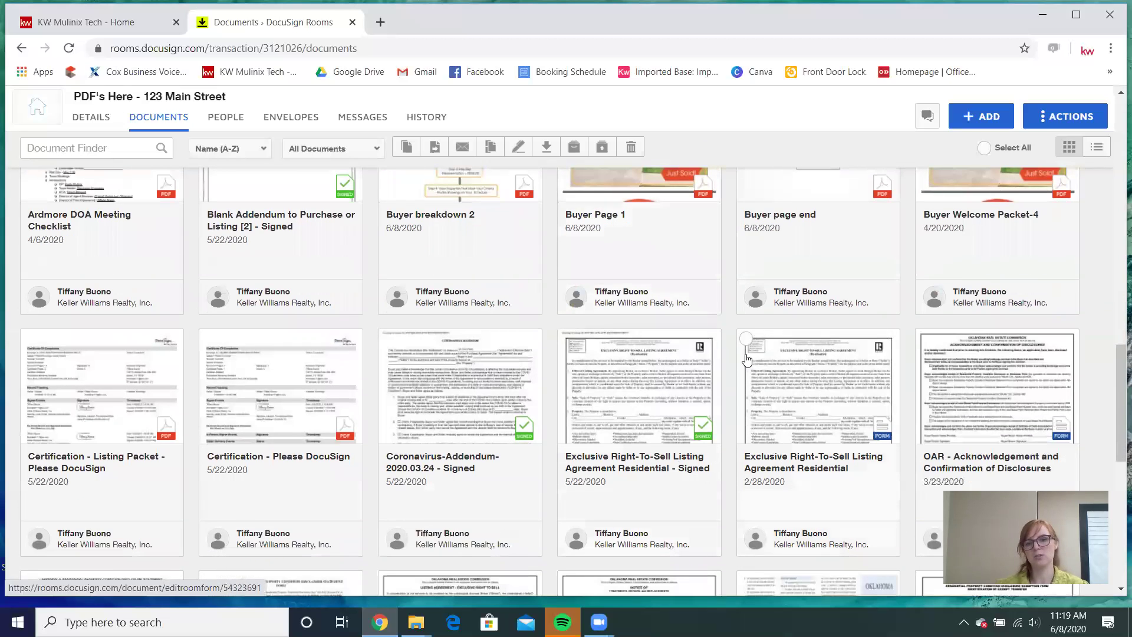
pyautogui.click(746, 339)
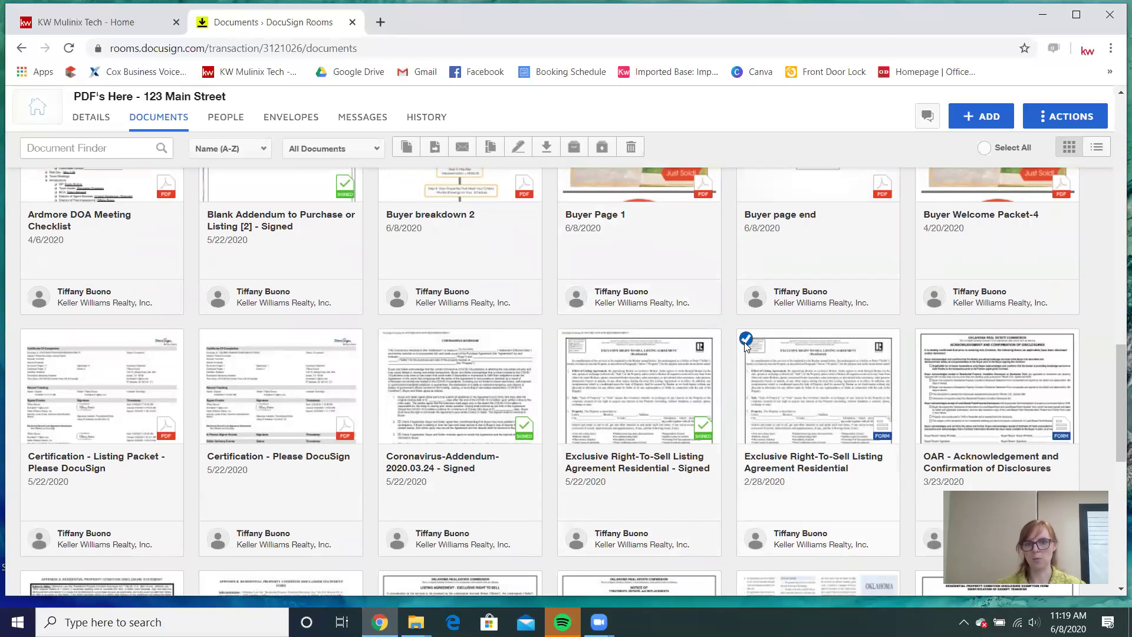
pyautogui.scroll(3, 745, 345)
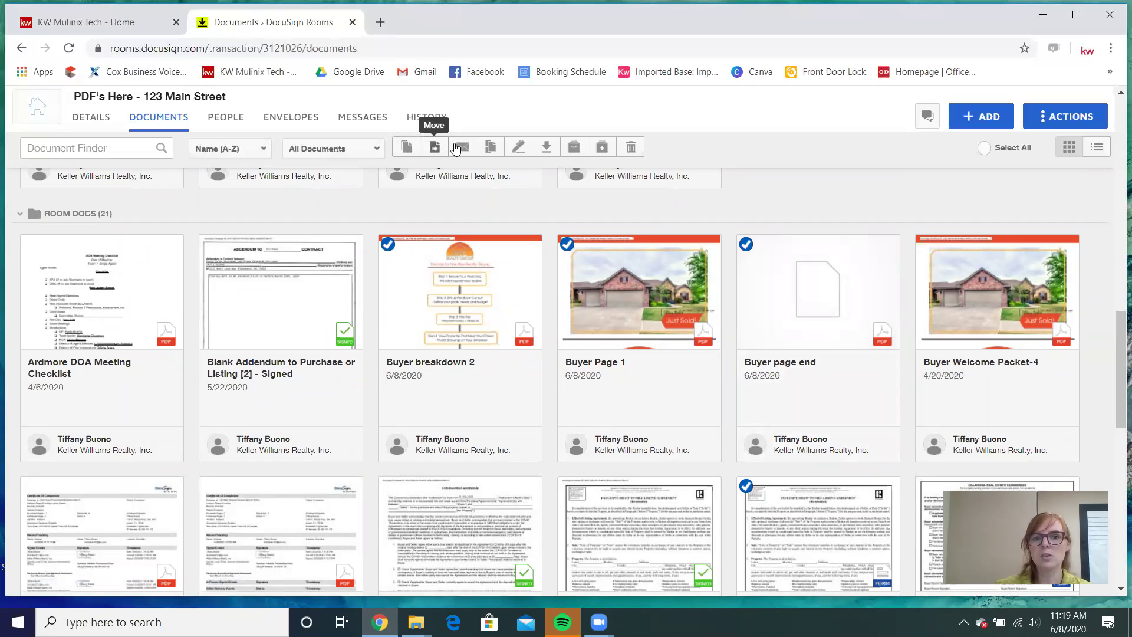
pyautogui.click(490, 148)
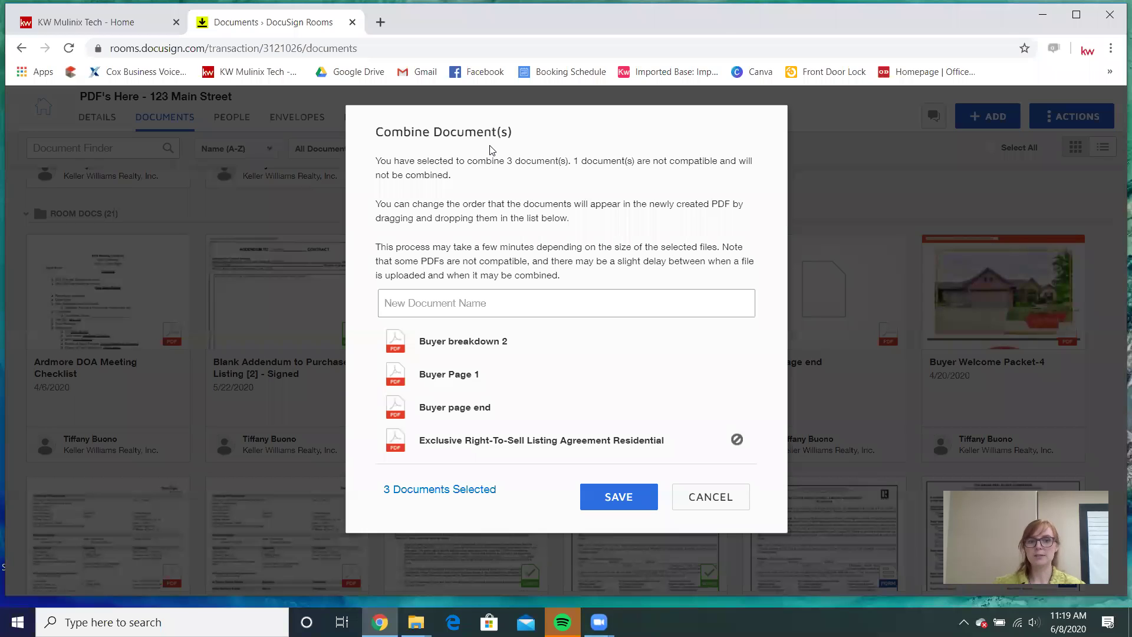
# Step: Name the combined PDF 'Buyer Packet' and check it appears in Room Docs
pyautogui.write('Buyer Pac')
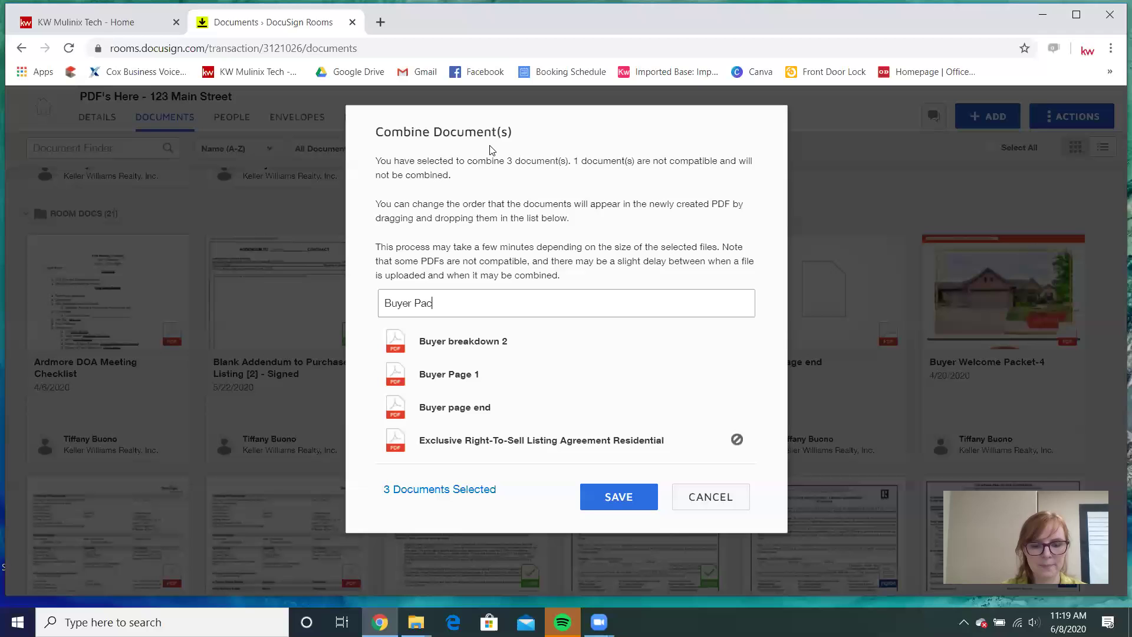
pyautogui.write('ket')
pyautogui.press('Return')
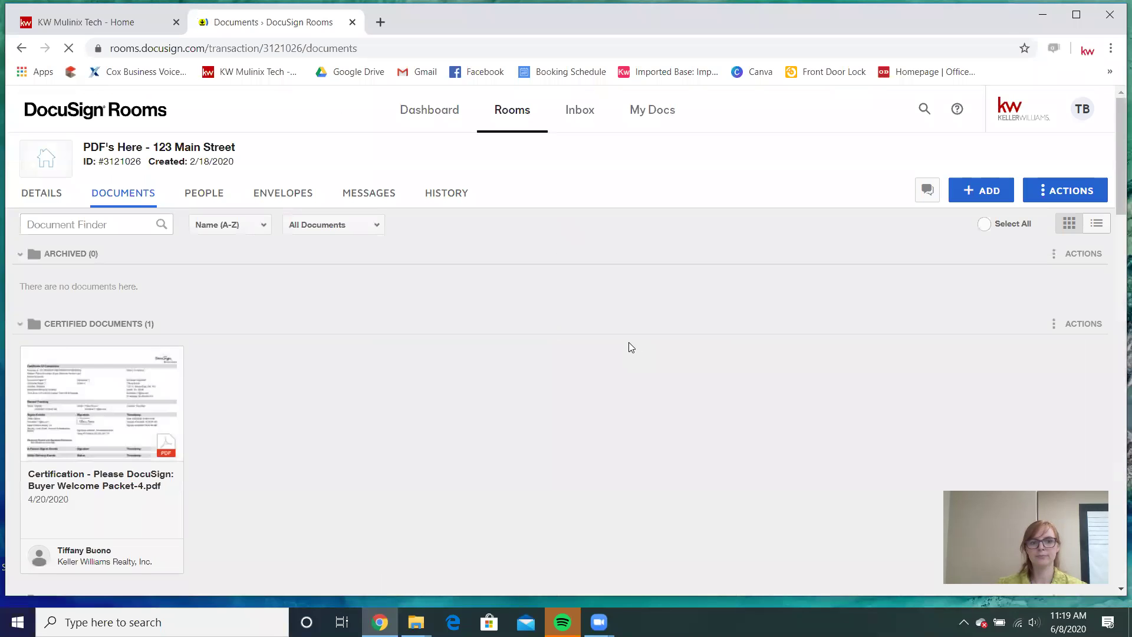
pyautogui.scroll(-5, 271, 329)
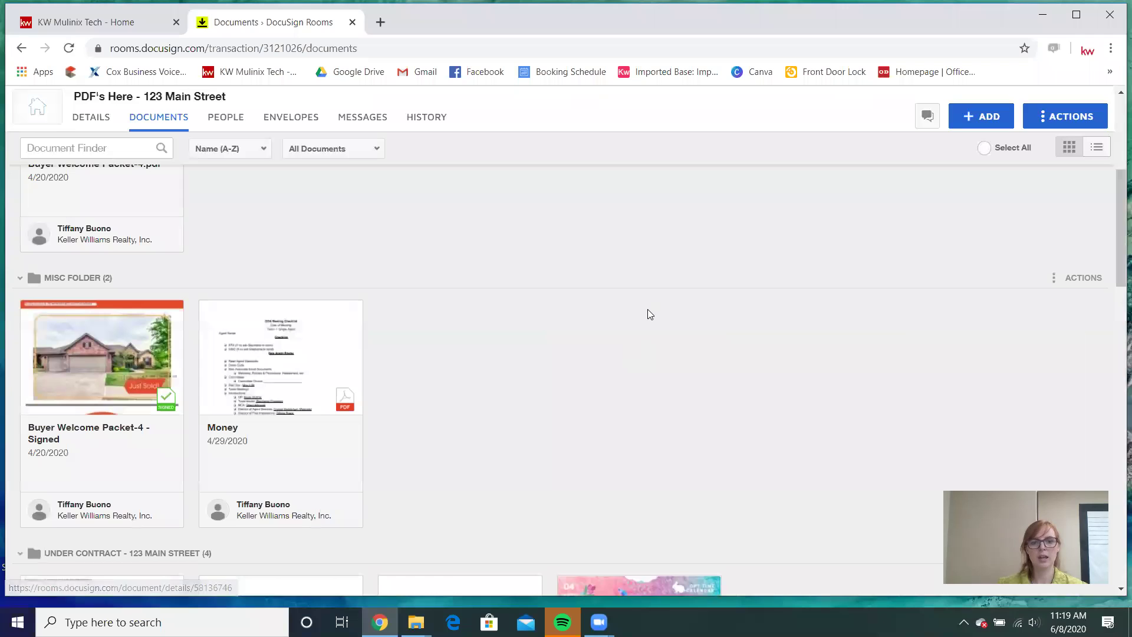
pyautogui.scroll(-3, 649, 314)
pyautogui.scroll(-6, 649, 314)
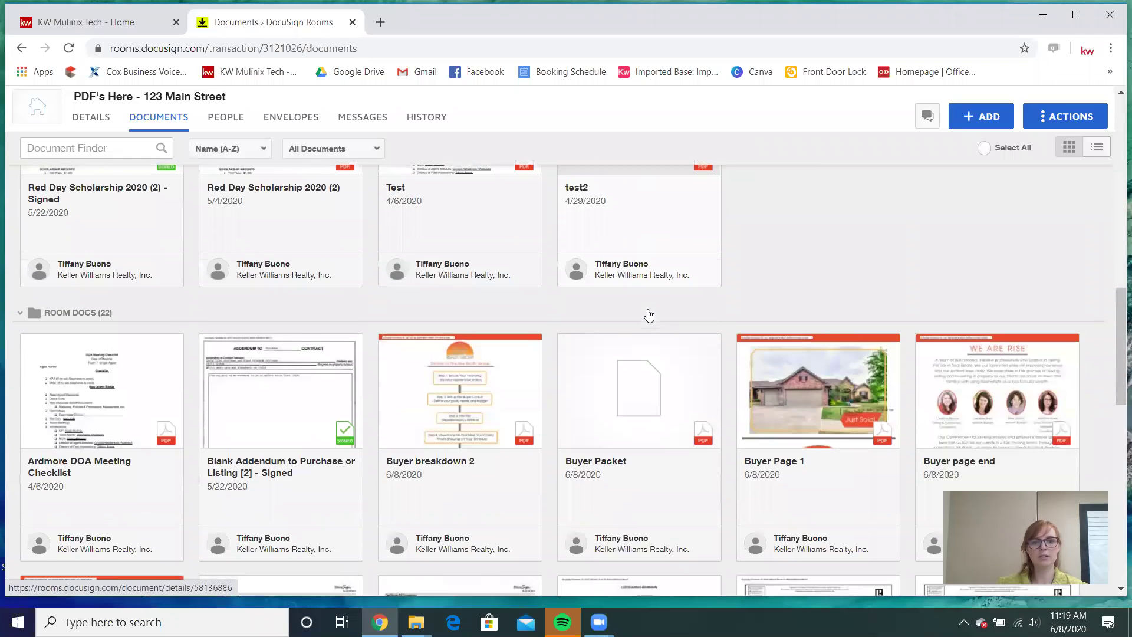
pyautogui.scroll(-1, 647, 313)
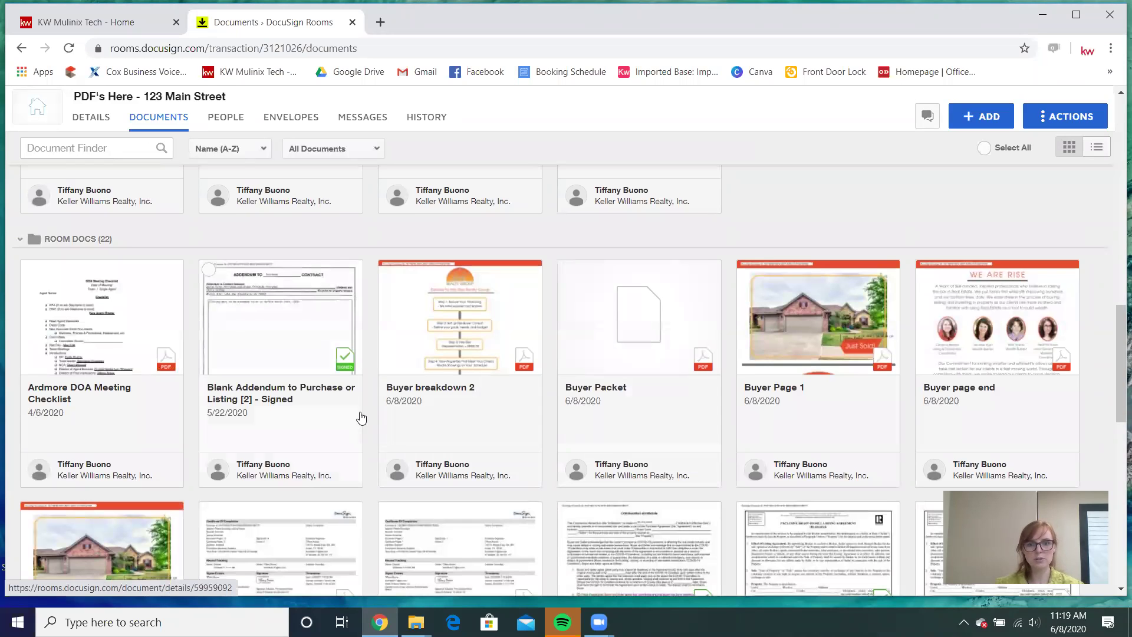
pyautogui.scroll(3, 328, 334)
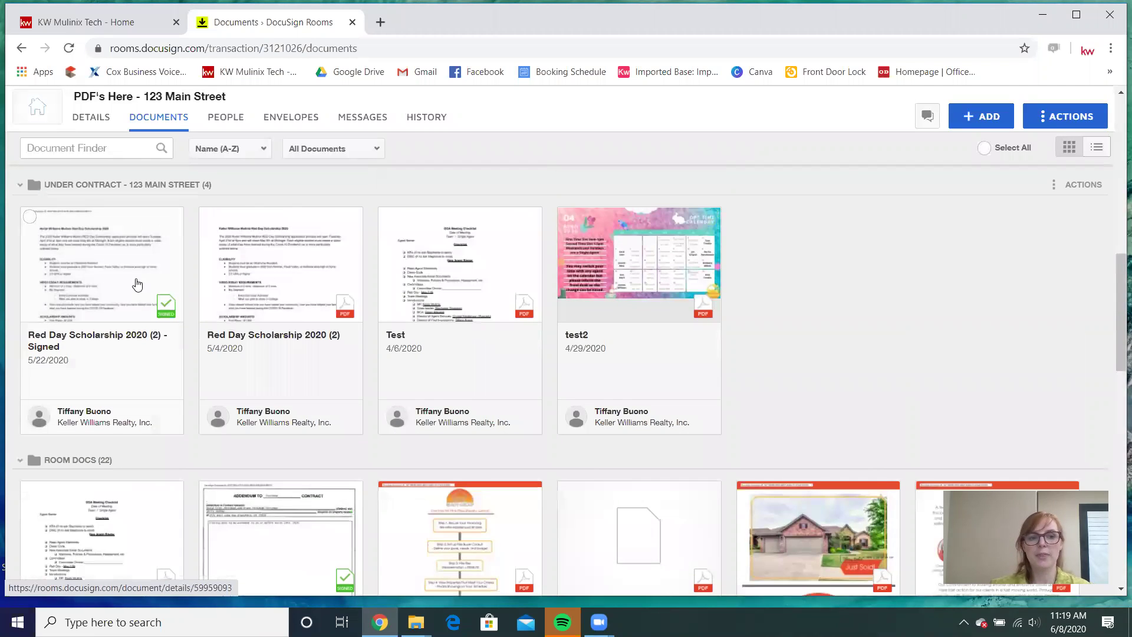
pyautogui.scroll(5, 136, 275)
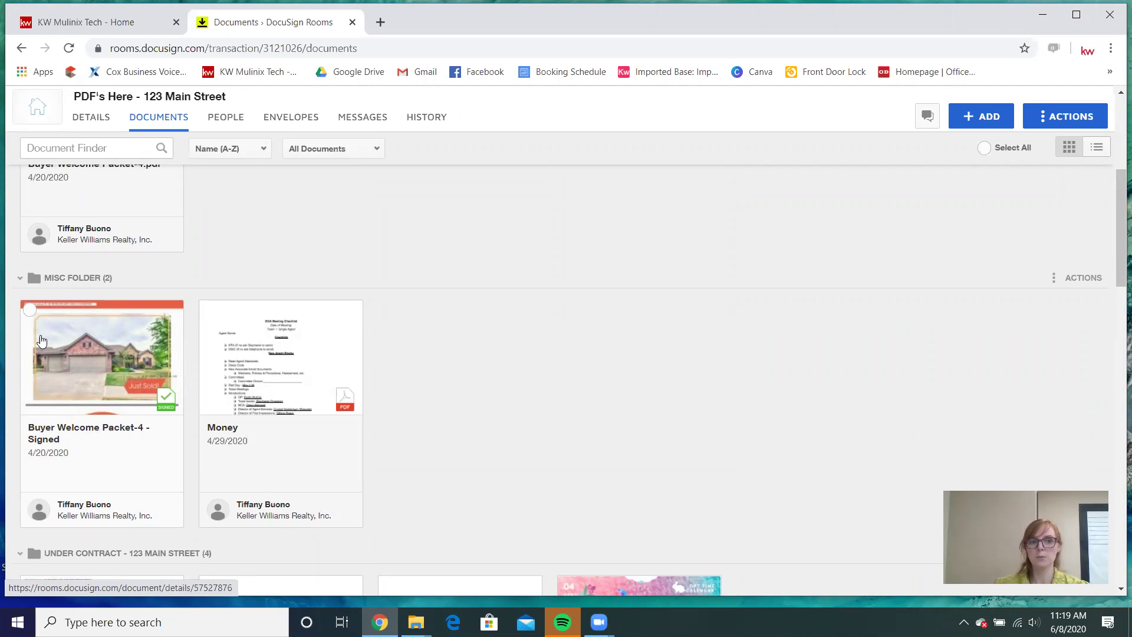
# Step: Move Buyer Welcome Packet-4 - Signed into this room's Archived folder
pyautogui.click(30, 310)
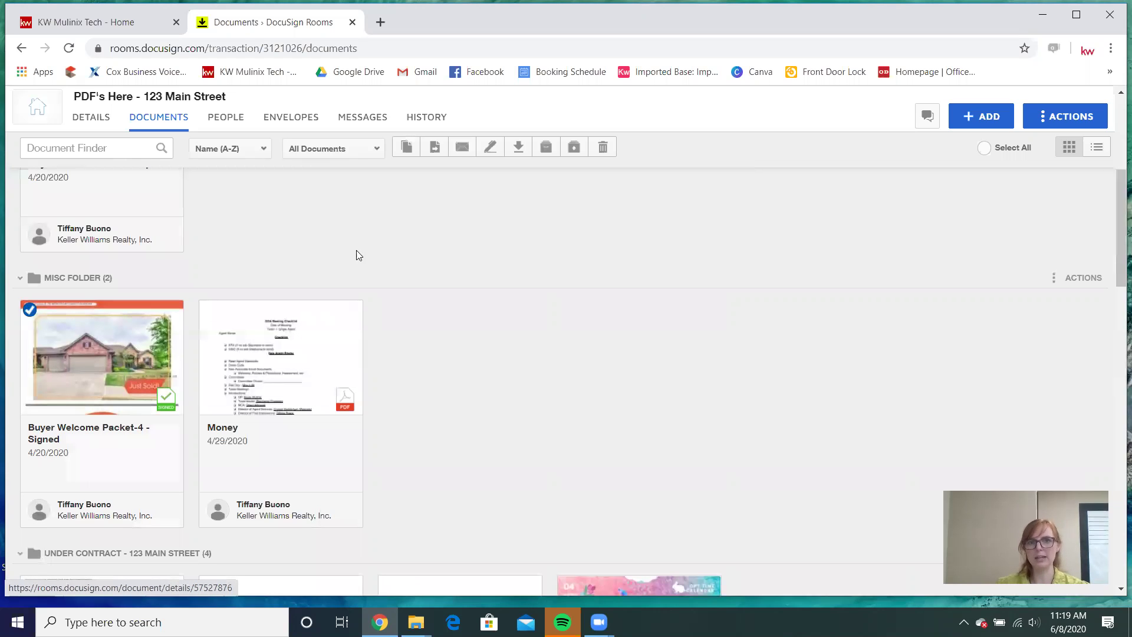
pyautogui.click(434, 146)
pyautogui.click(413, 248)
pyautogui.click(414, 296)
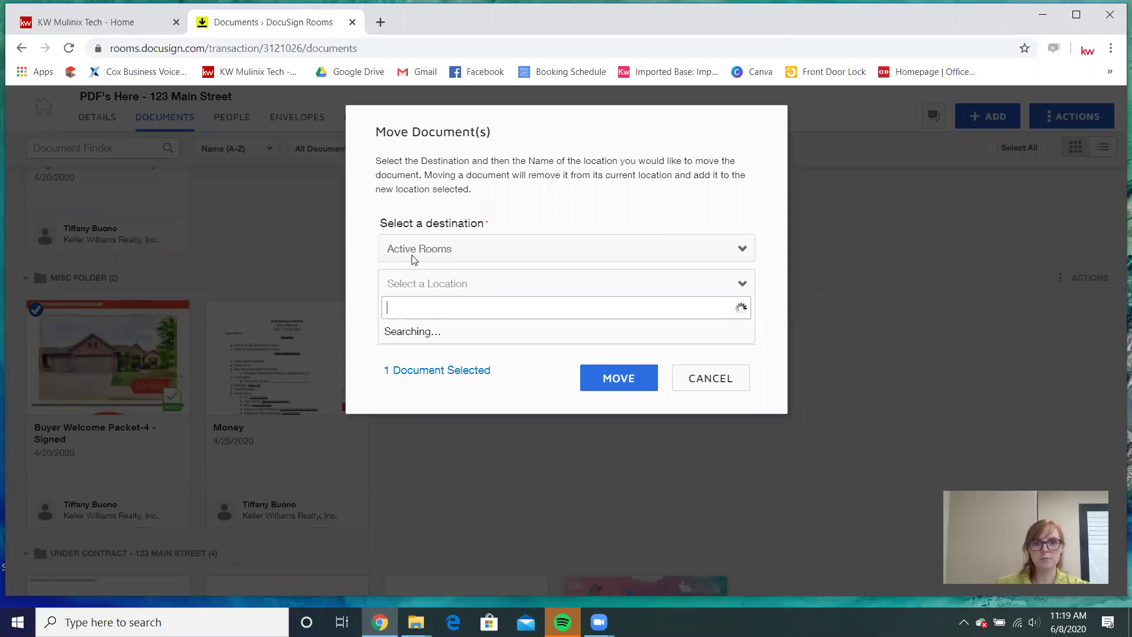
pyautogui.click(412, 248)
pyautogui.click(416, 284)
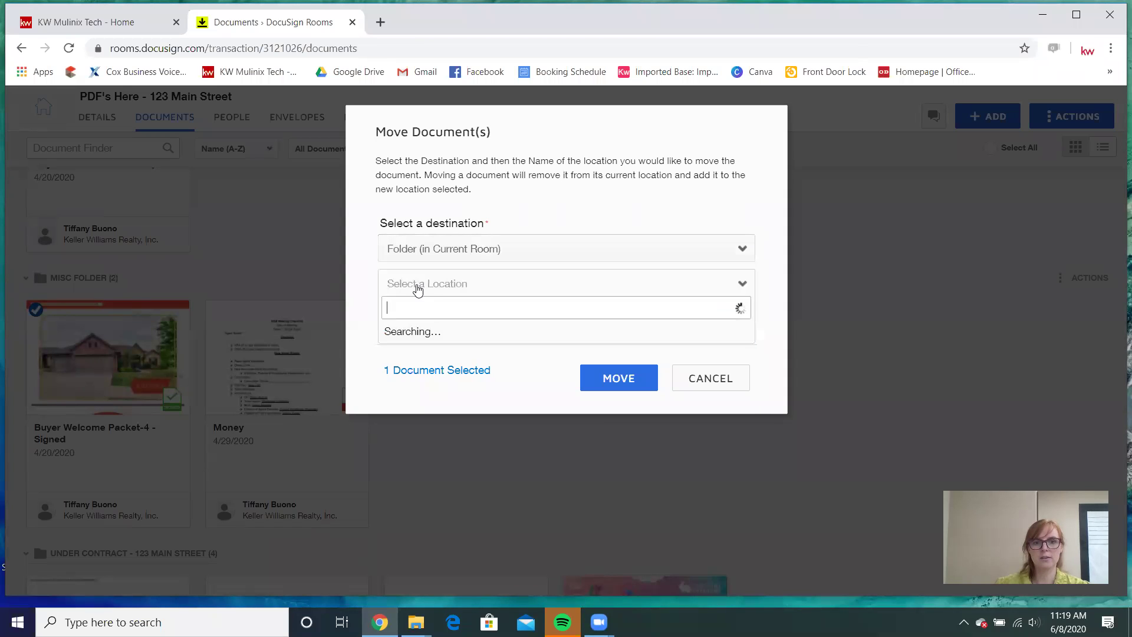
pyautogui.click(419, 332)
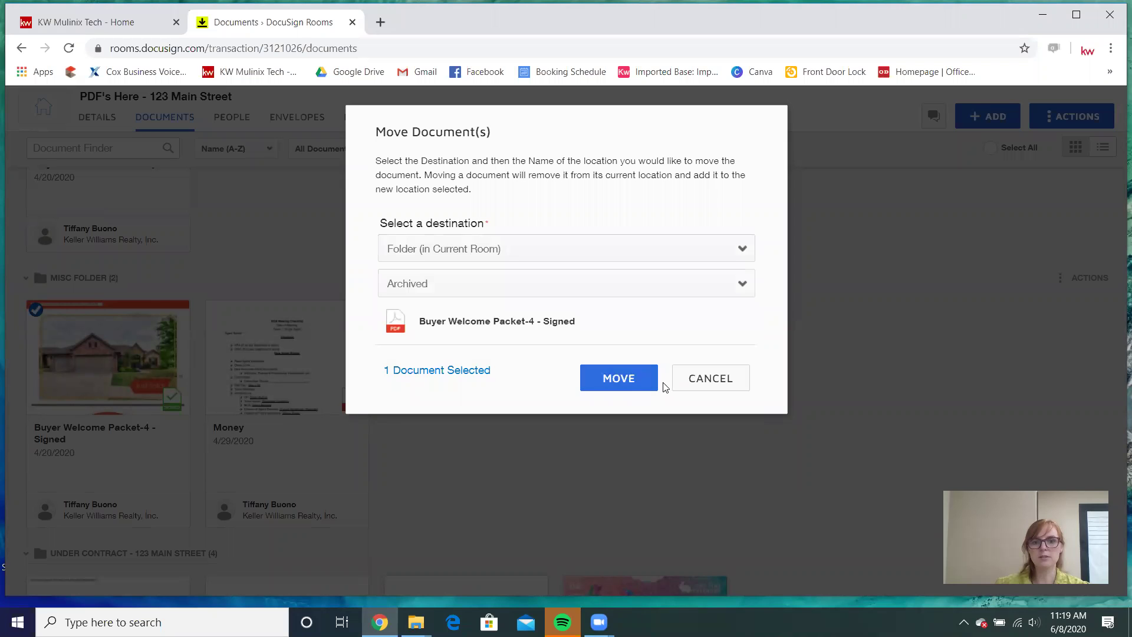
pyautogui.click(633, 380)
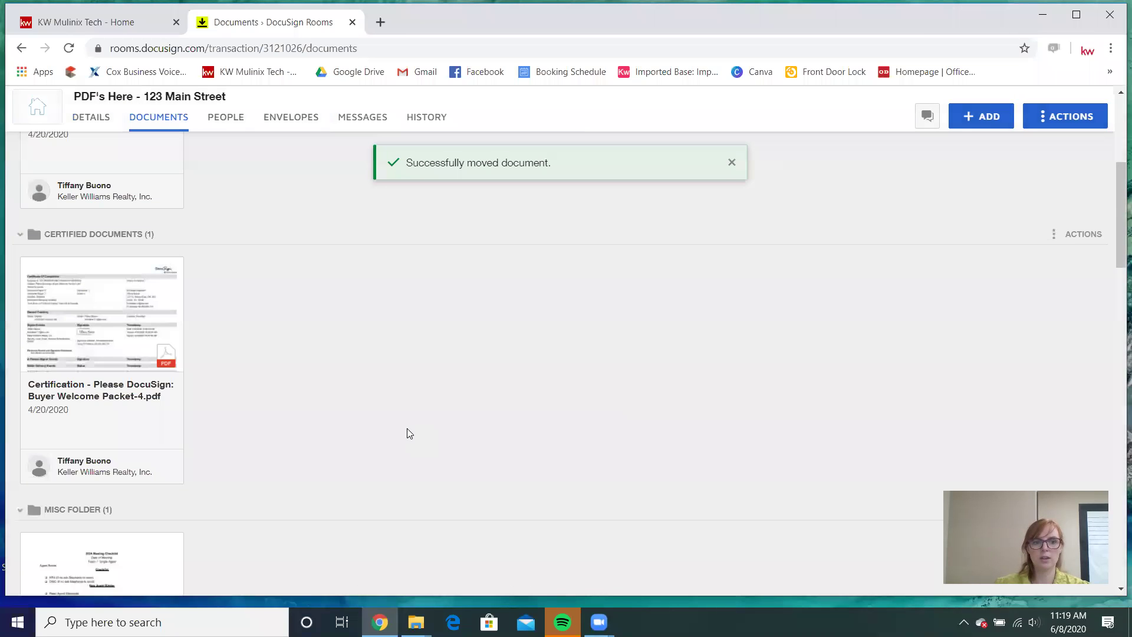
pyautogui.scroll(-9, 448, 370)
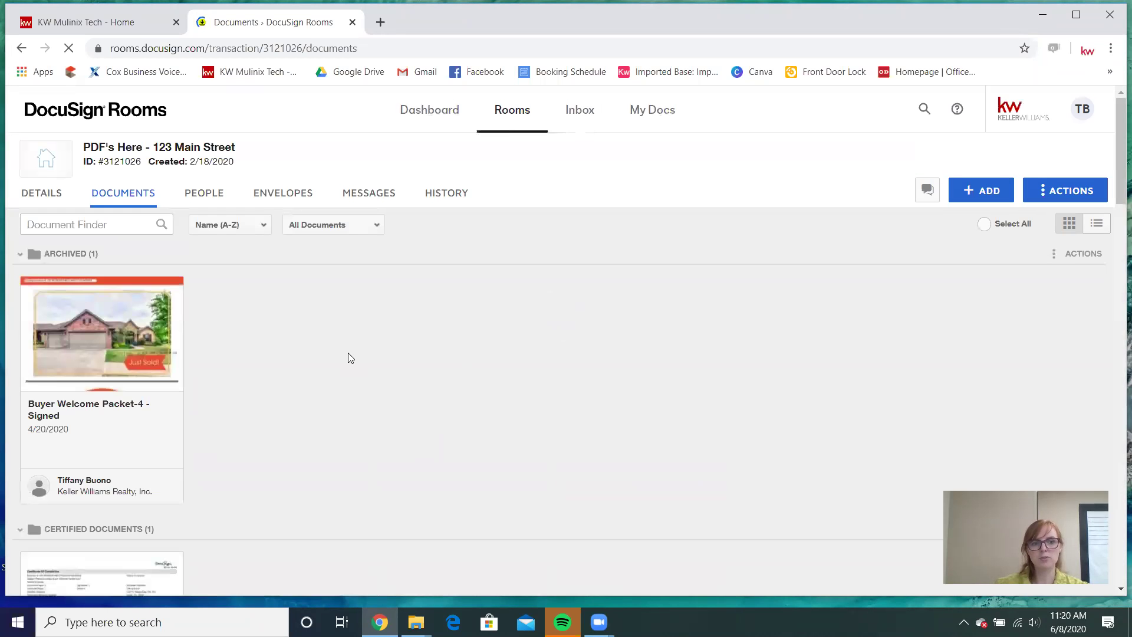
# Step: Move Buyer breakdown 2, Buyer Page 1 and Buyer page end from Room Docs into MISC Folder
pyautogui.scroll(-9, 415, 347)
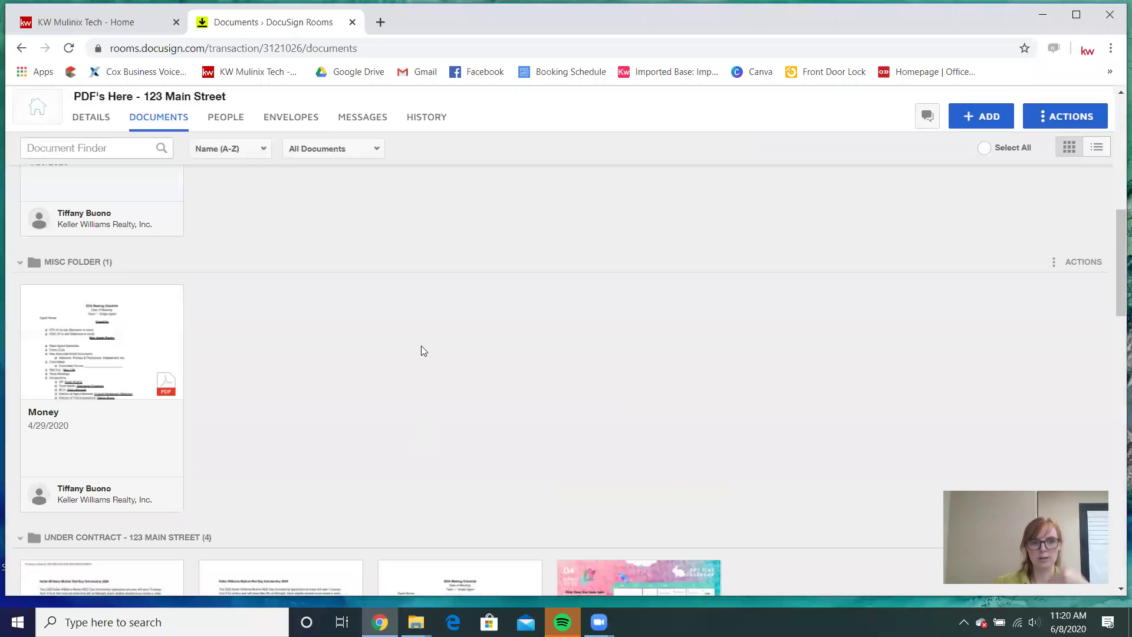
pyautogui.scroll(-9, 422, 351)
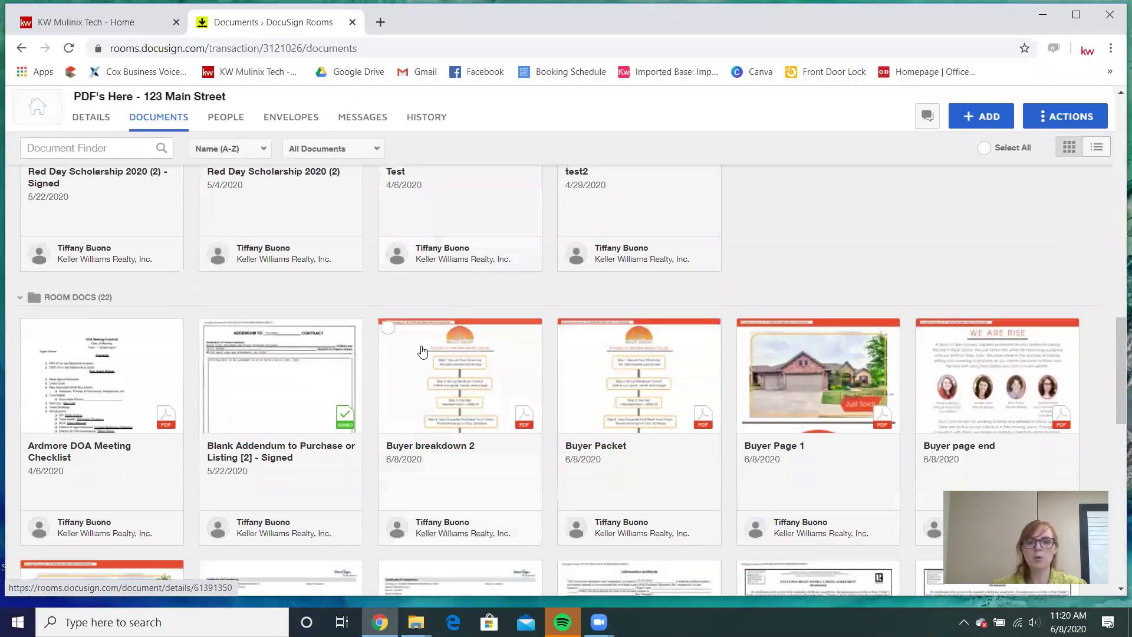
pyautogui.click(387, 328)
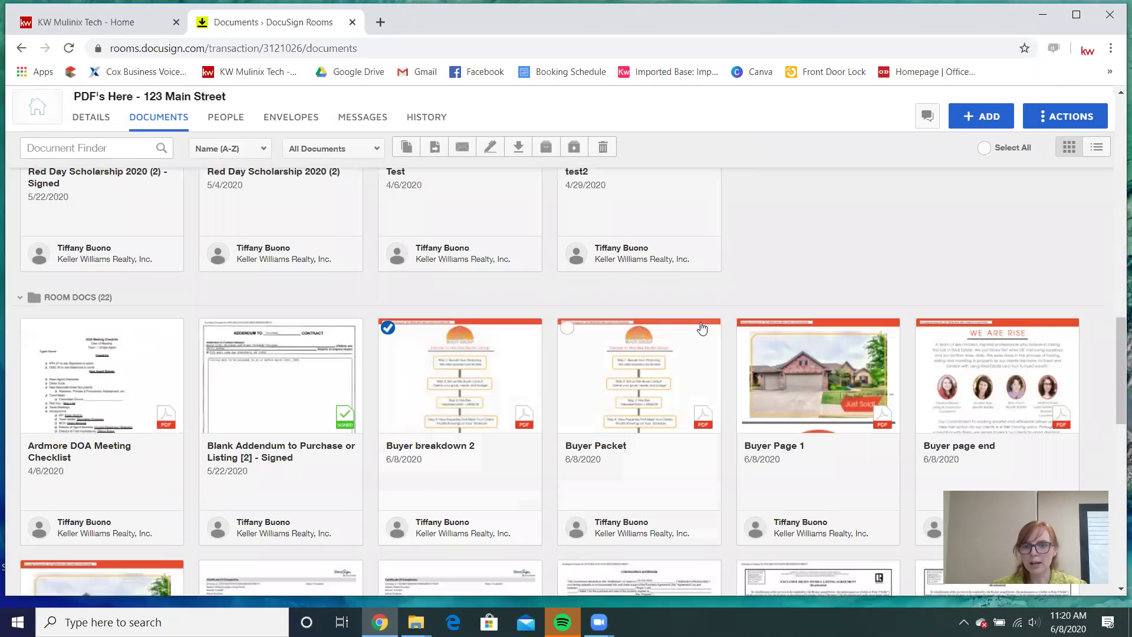
pyautogui.click(748, 328)
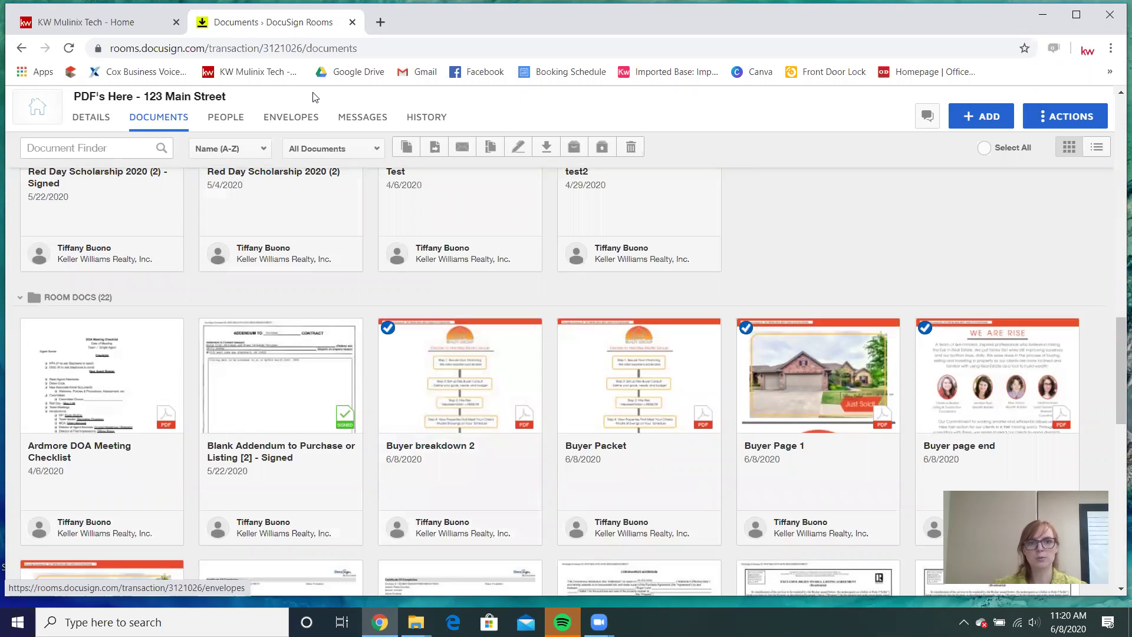
pyautogui.click(433, 148)
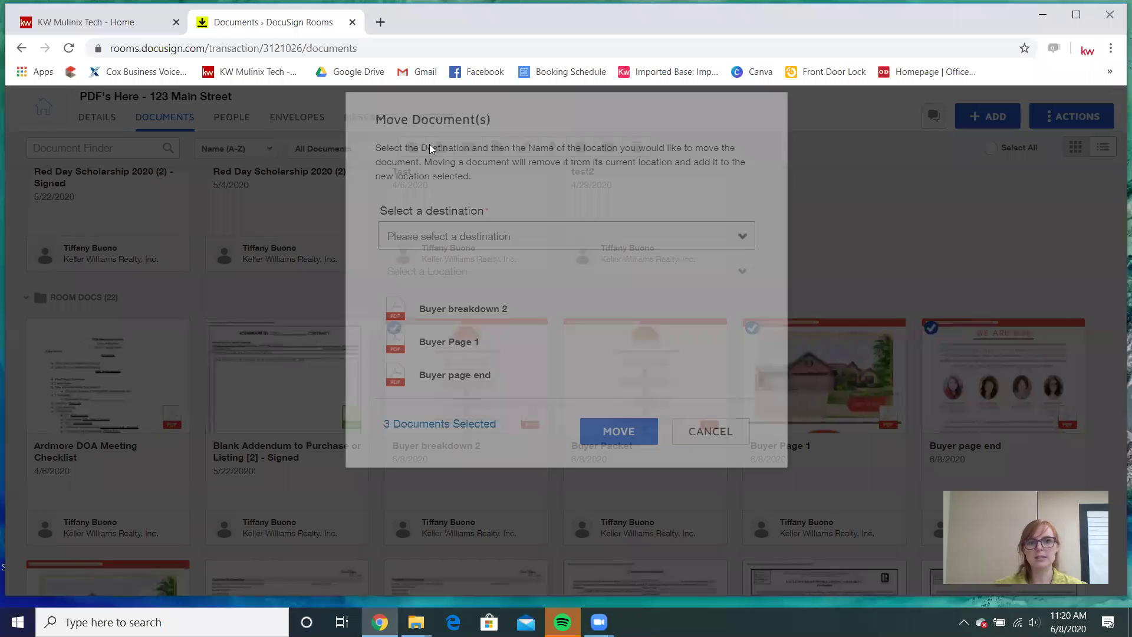
pyautogui.click(455, 260)
pyautogui.click(437, 283)
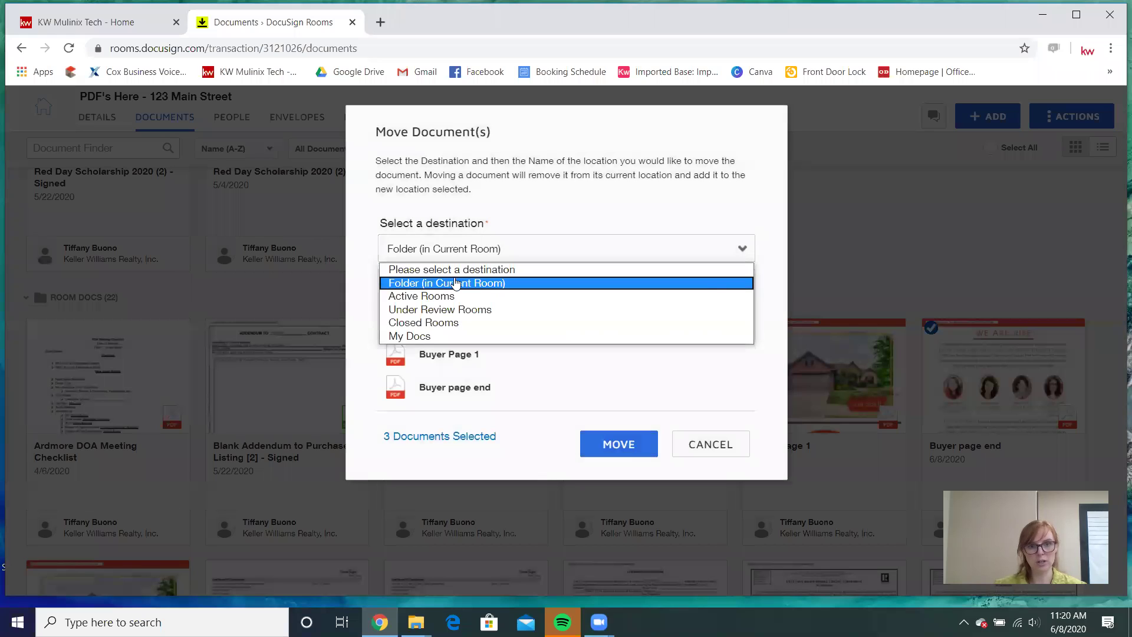
pyautogui.click(455, 284)
pyautogui.click(436, 369)
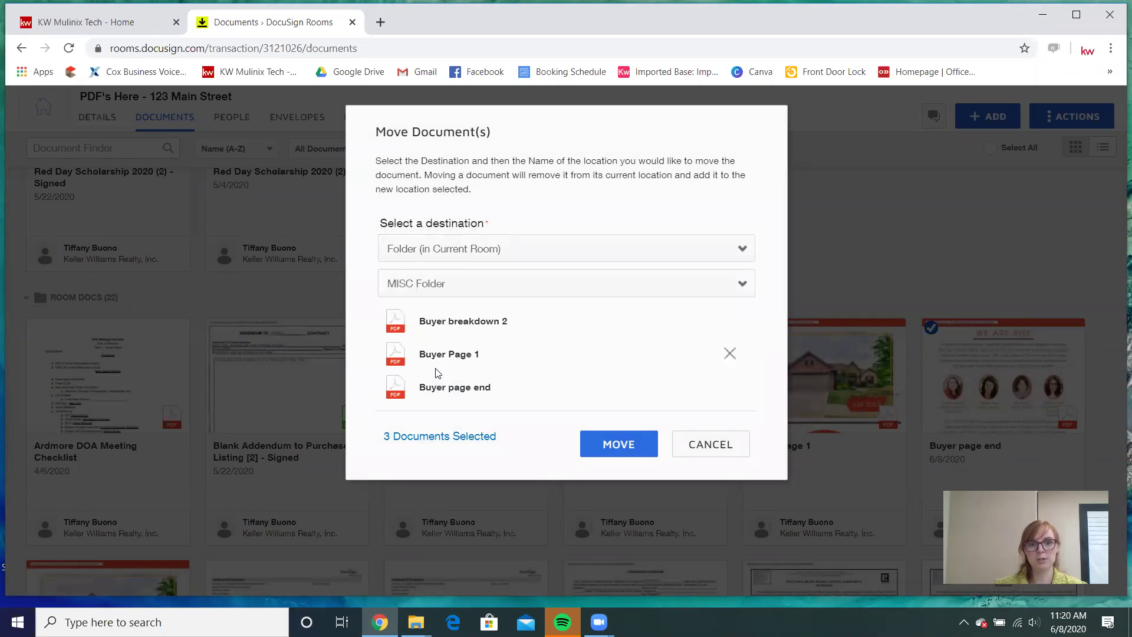
pyautogui.click(611, 447)
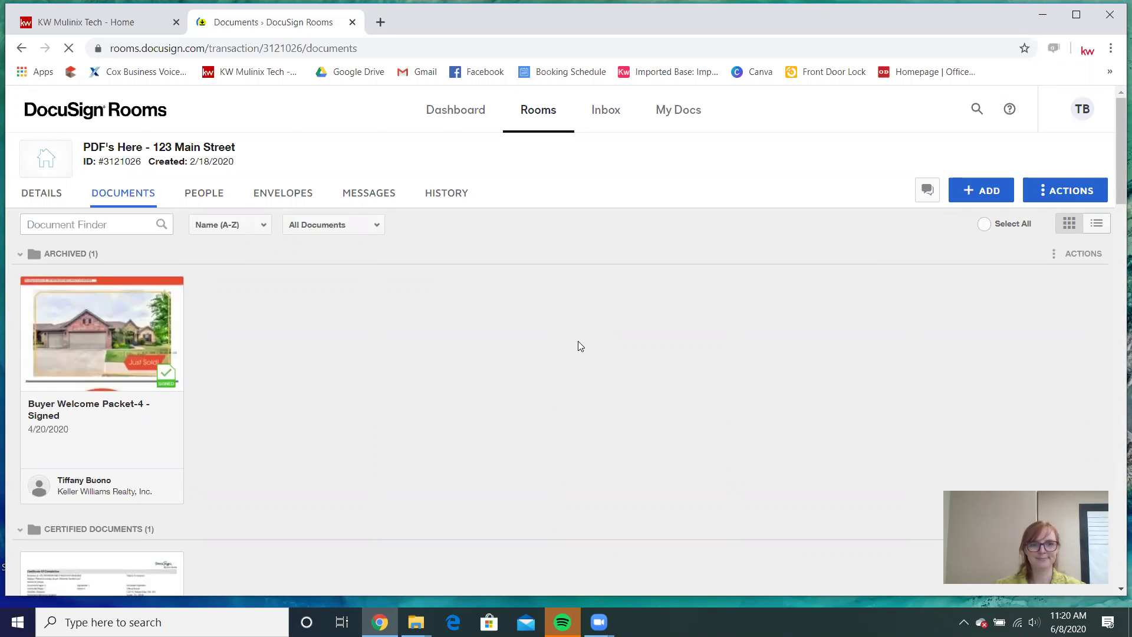
# Step: Move the Buyer Packet document into the Under Contract - 123 main street folder
pyautogui.scroll(-4, 718, 345)
pyautogui.scroll(-15, 719, 345)
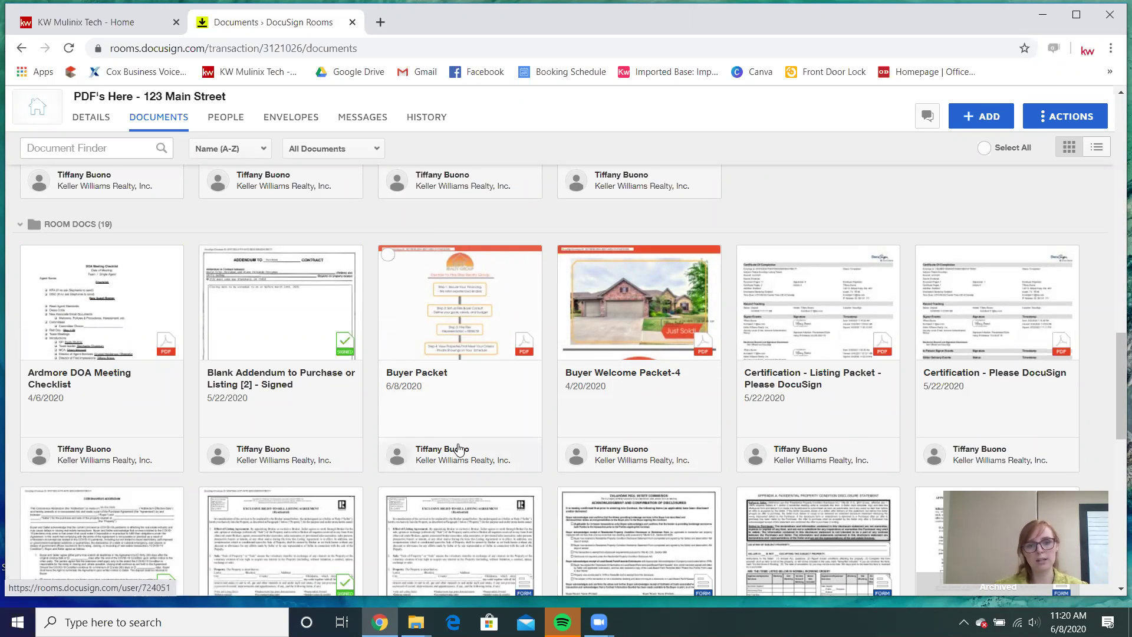
pyautogui.click(388, 255)
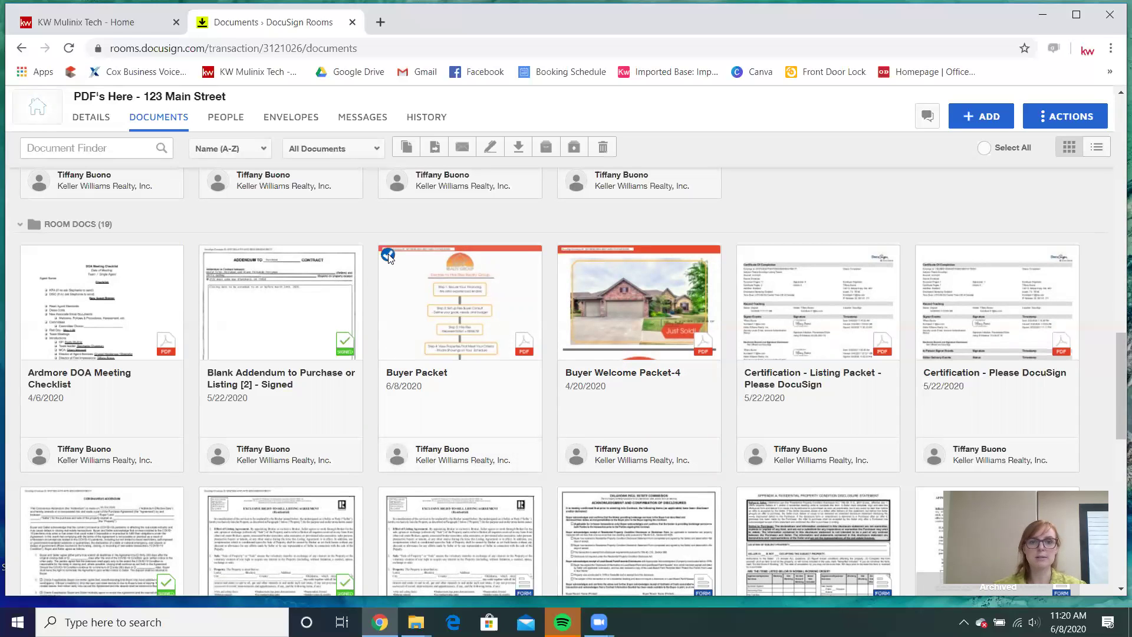
pyautogui.click(431, 148)
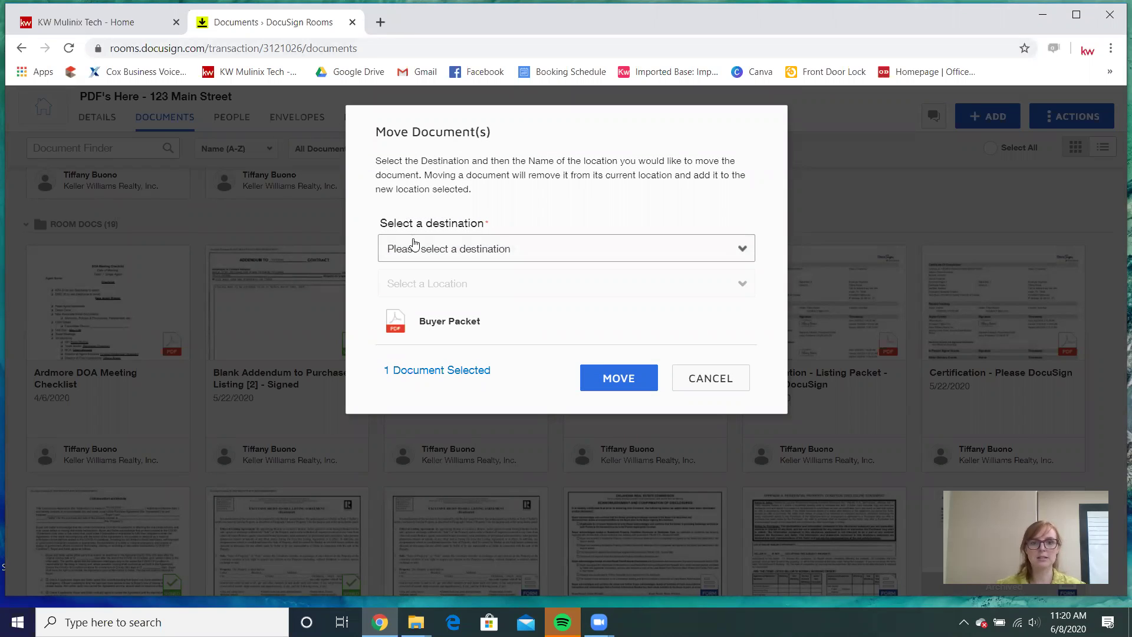
pyautogui.click(412, 246)
pyautogui.click(417, 284)
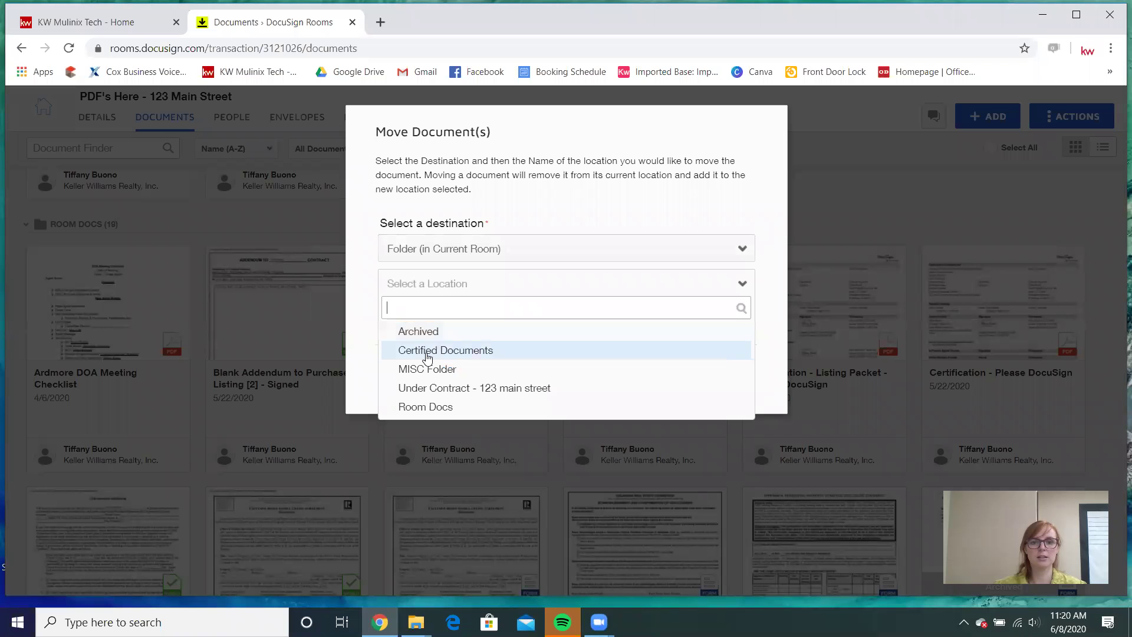
pyautogui.click(431, 389)
pyautogui.click(615, 382)
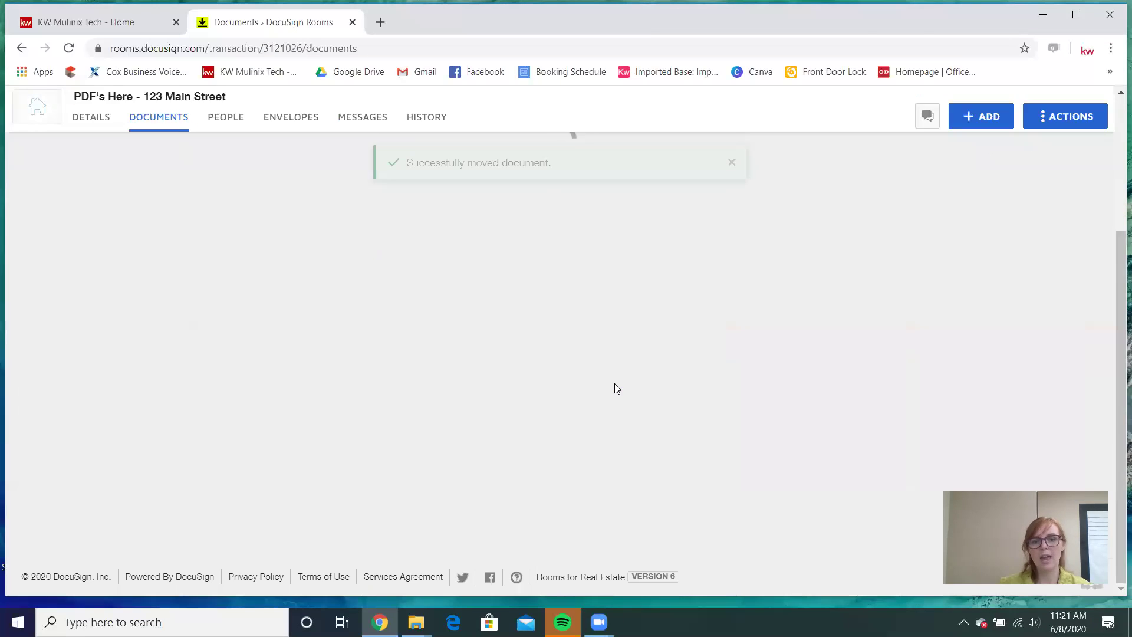
pyautogui.scroll(-10, 552, 364)
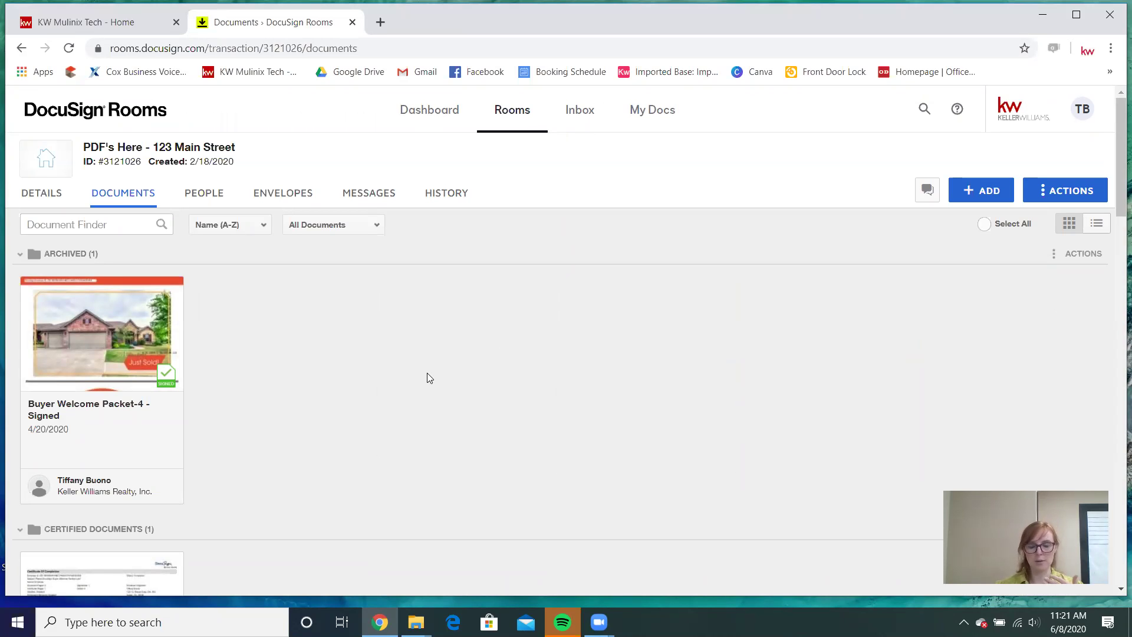
pyautogui.scroll(-8, 425, 371)
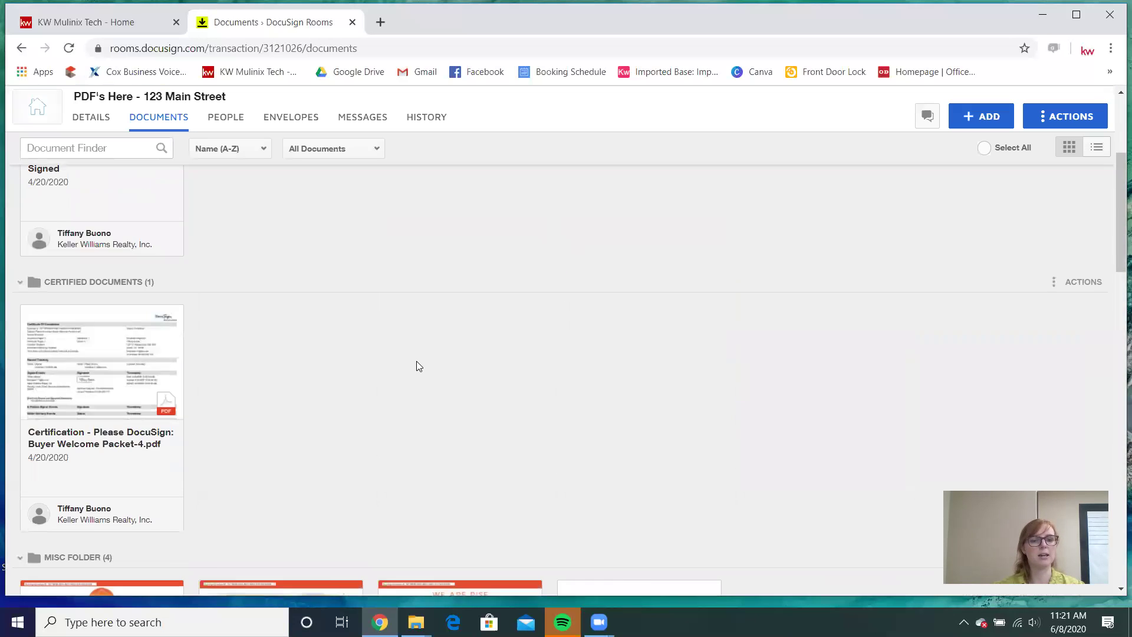
pyautogui.scroll(-8, 239, 272)
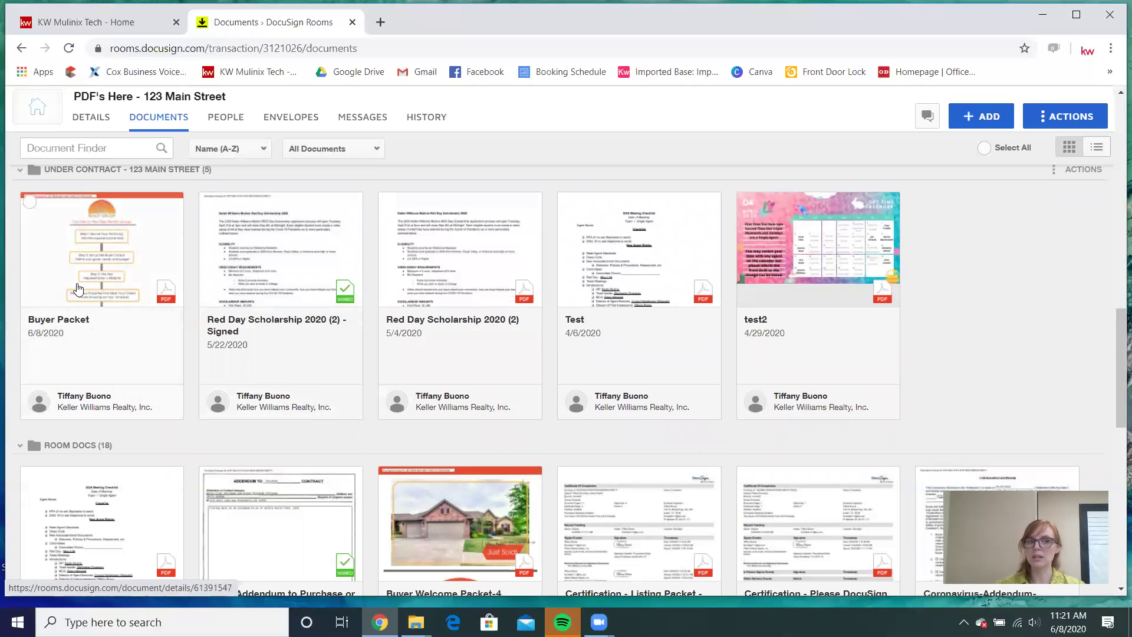
pyautogui.scroll(12, 79, 288)
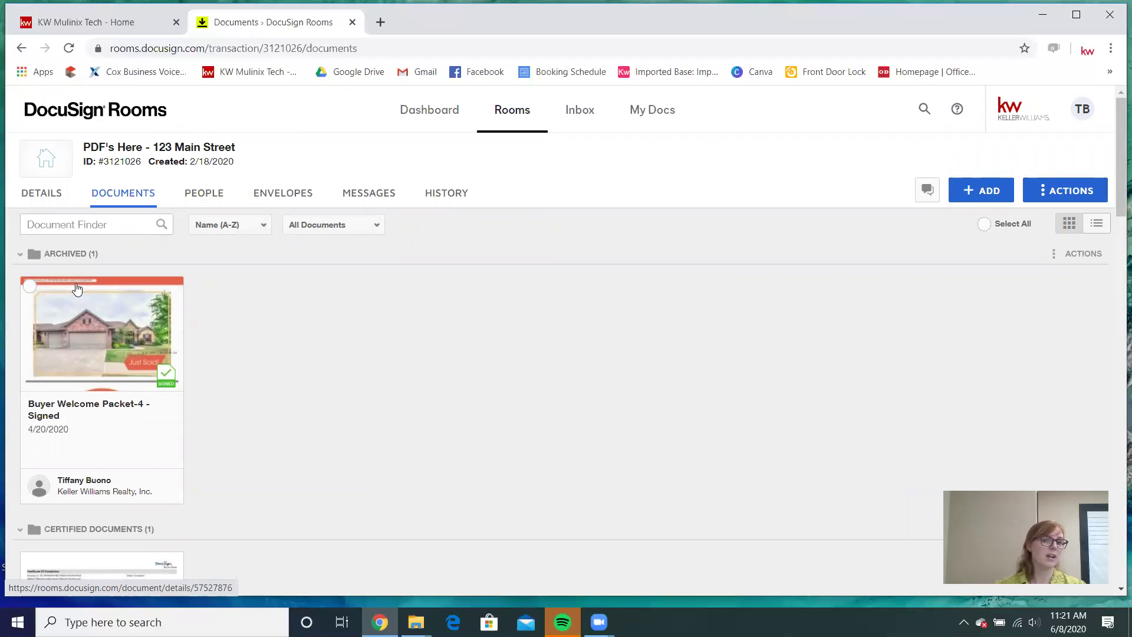
pyautogui.scroll(-10, 140, 377)
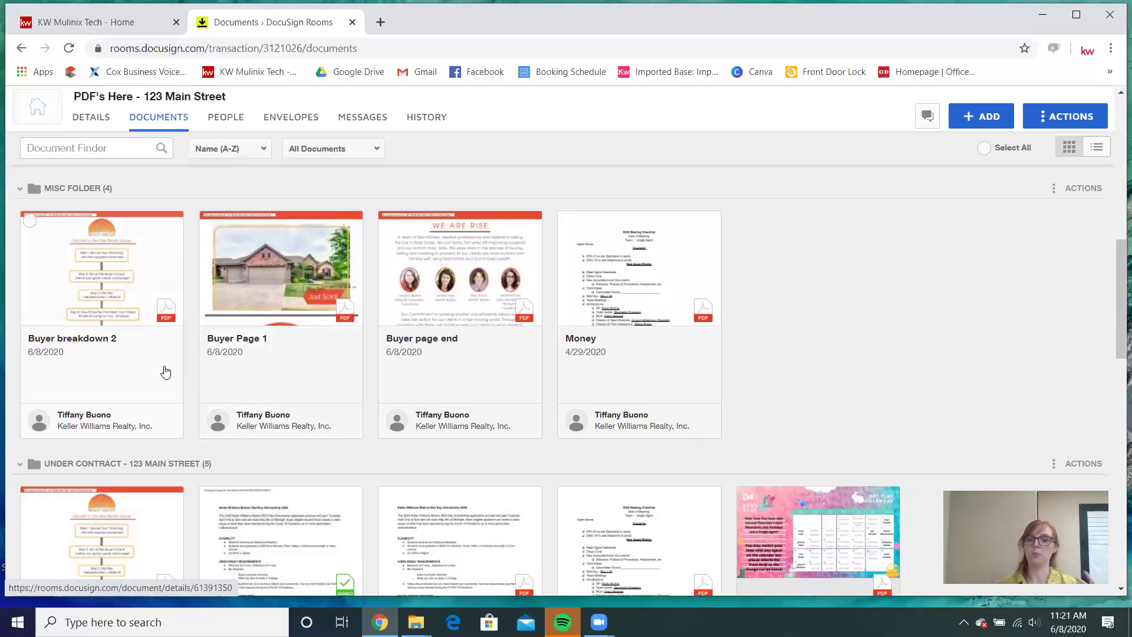
pyautogui.scroll(-10, 165, 371)
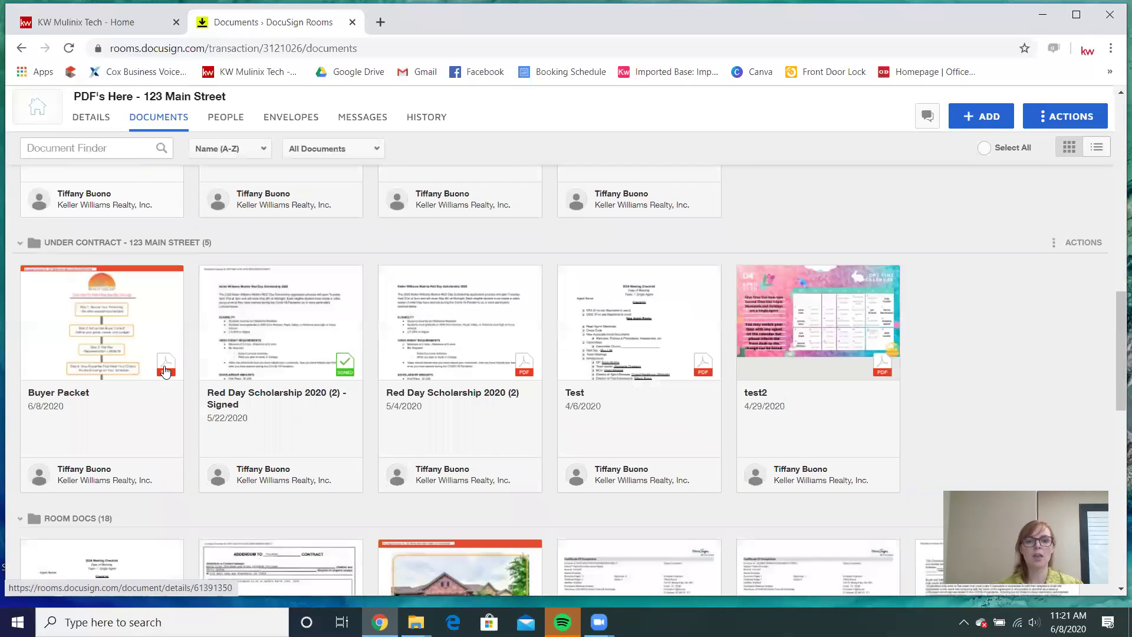
pyautogui.scroll(-4, 165, 371)
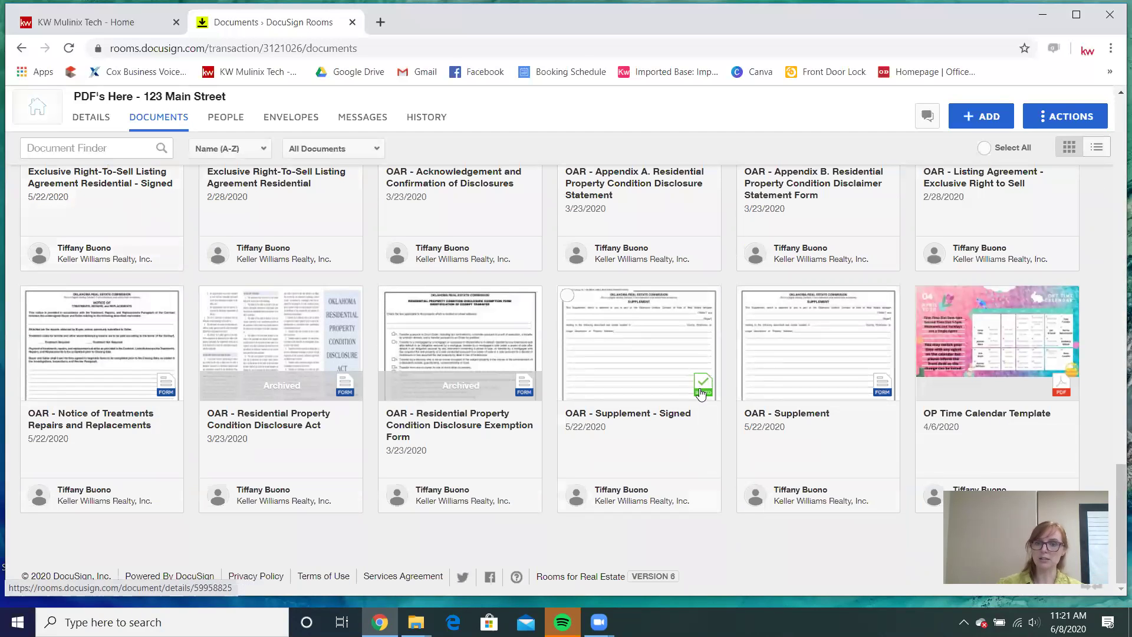
pyautogui.scroll(17, 83, 250)
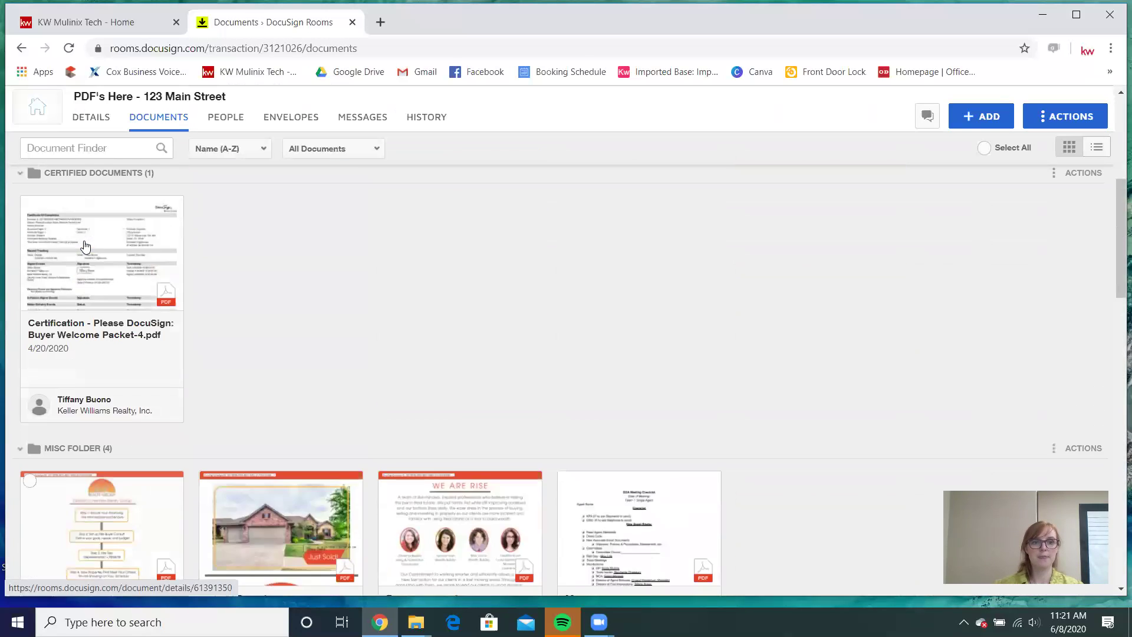
pyautogui.scroll(-10, 386, 372)
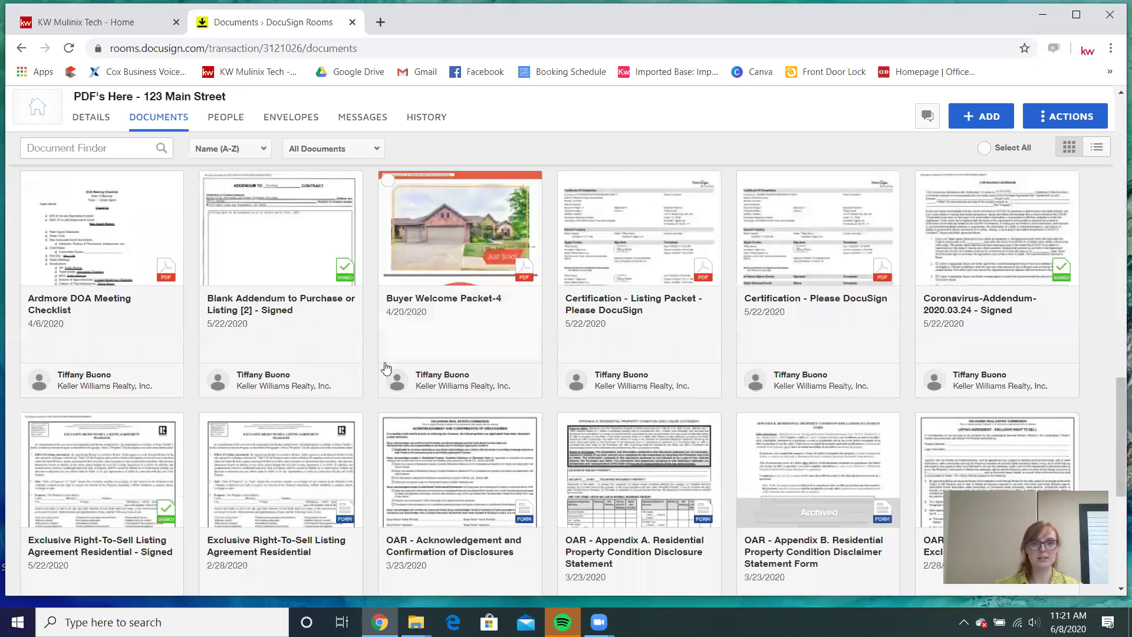
# Step: Show the room's Envelopes tab, listing three Completed envelopes and one Draft
pyautogui.scroll(-4, 386, 368)
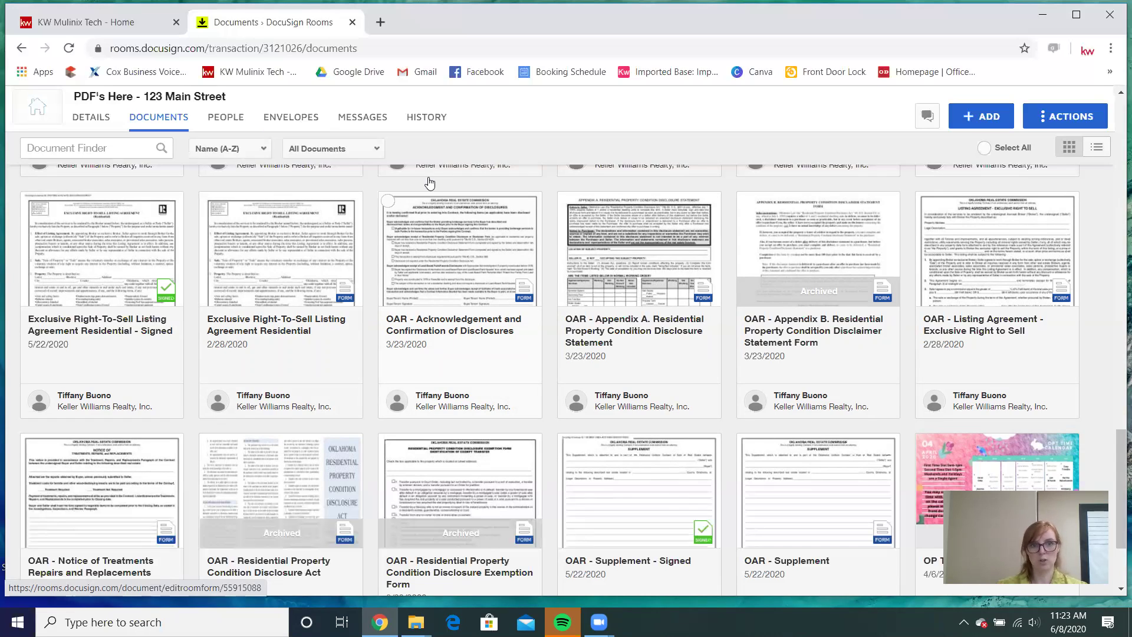
pyautogui.click(315, 128)
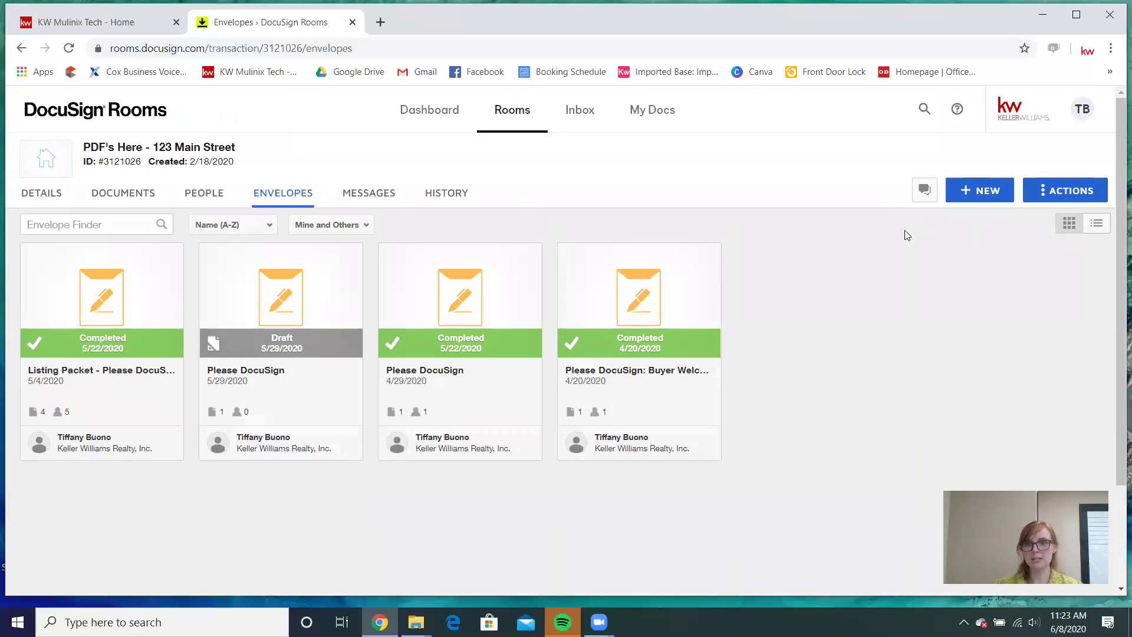
# Step: Create a new draft envelope titled 'Please DocuSign' from the Envelopes tab
pyautogui.click(973, 192)
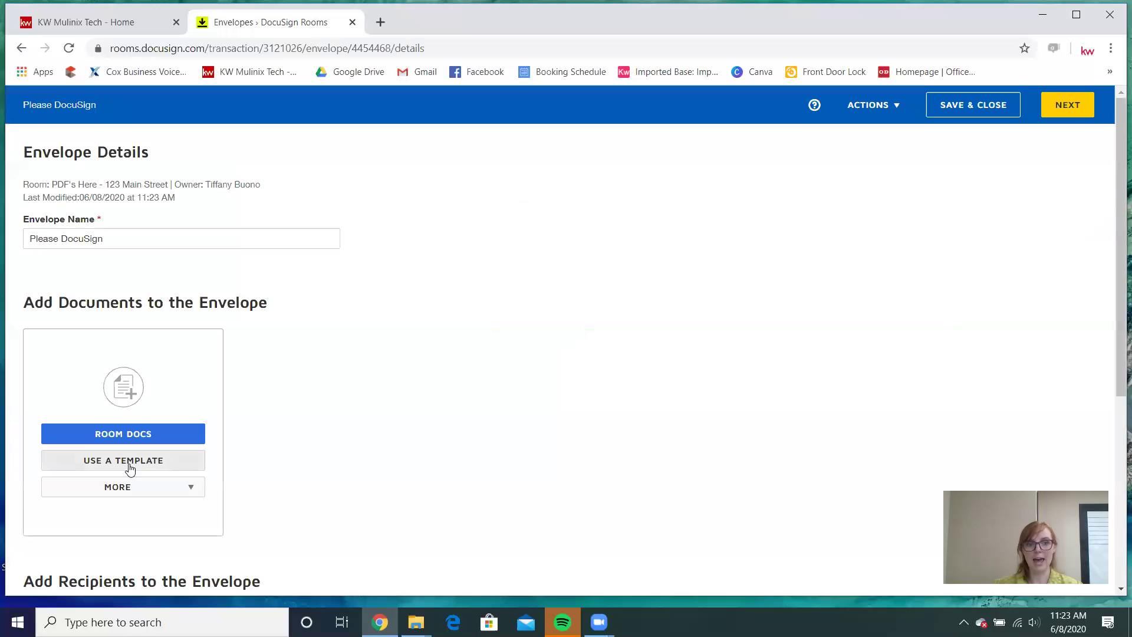
pyautogui.click(97, 464)
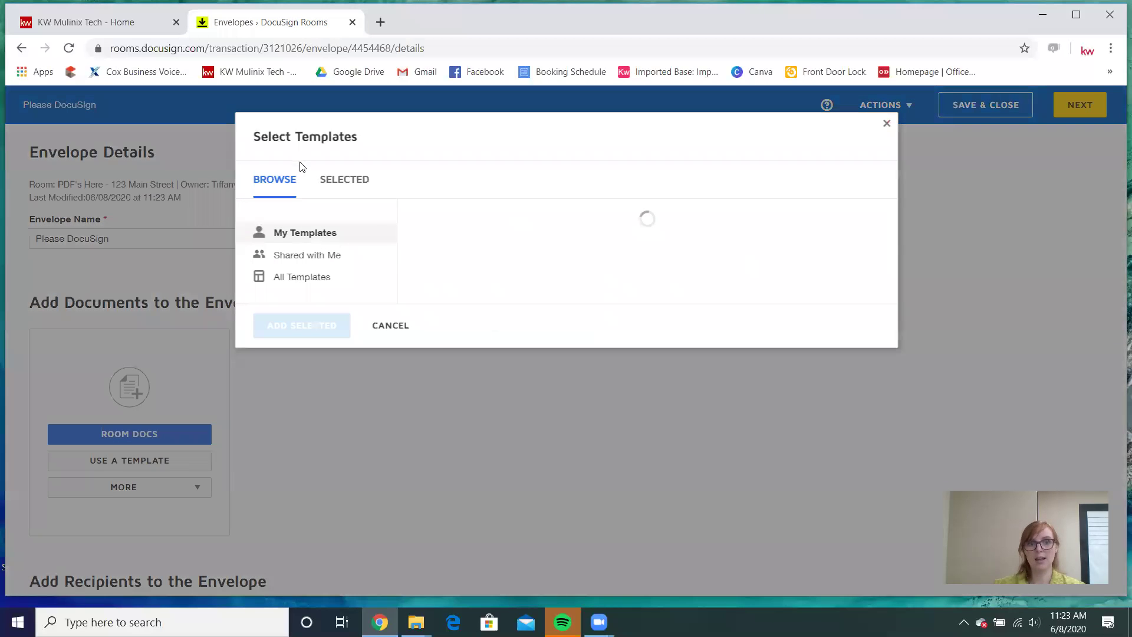
pyautogui.click(307, 259)
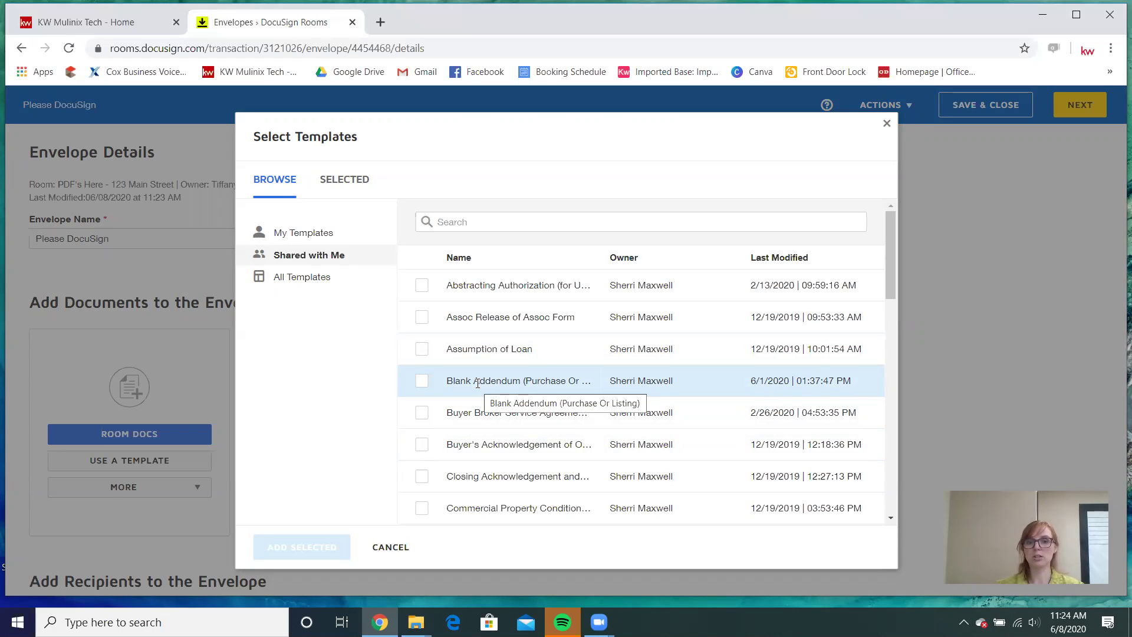
pyautogui.click(386, 547)
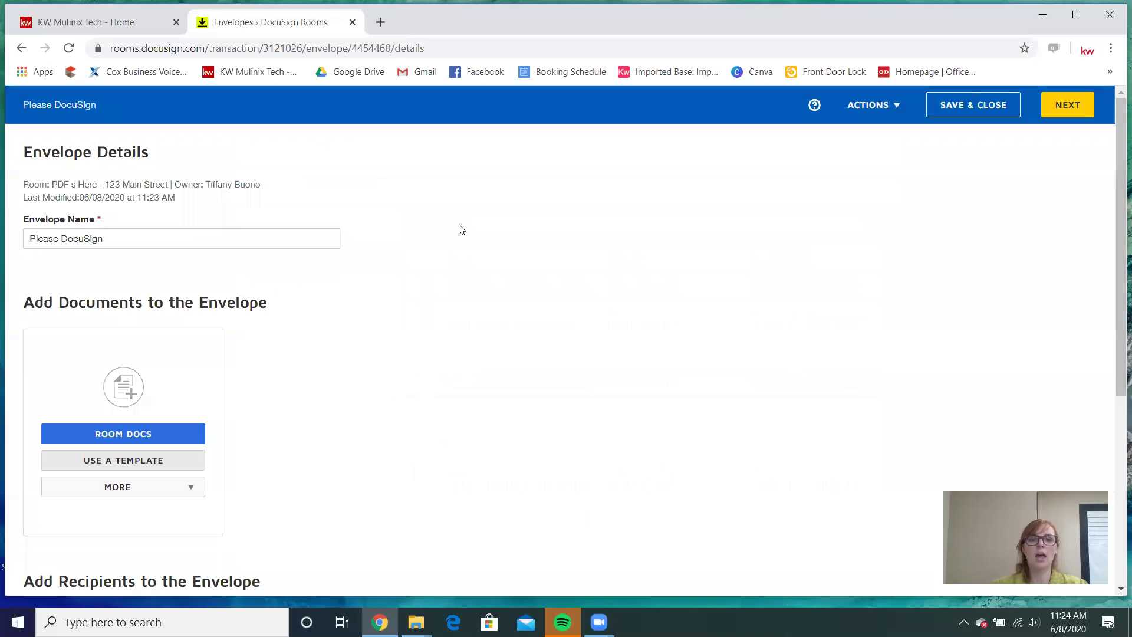
# Step: Save and close the draft envelope, return to Documents, and show the Add sources
pyautogui.click(974, 105)
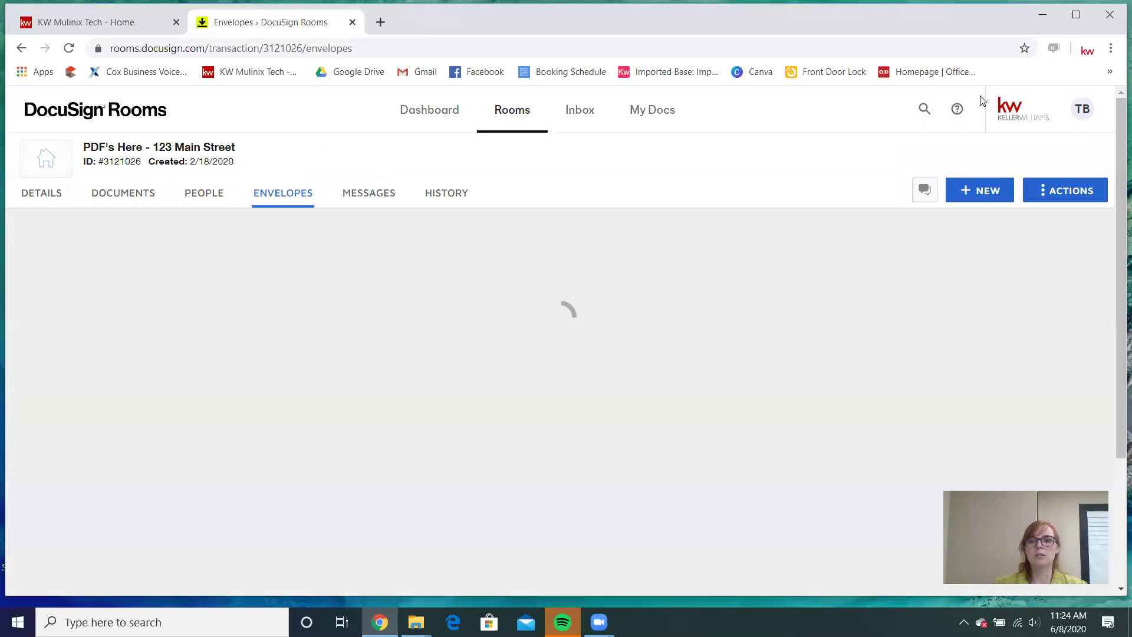
pyautogui.click(152, 195)
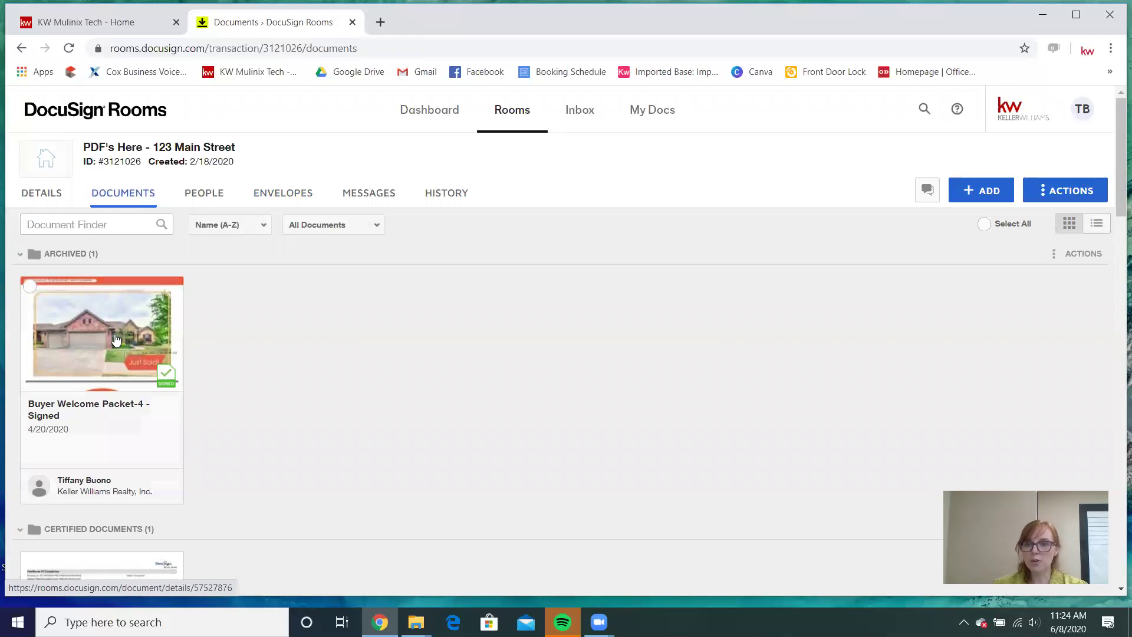
pyautogui.click(996, 197)
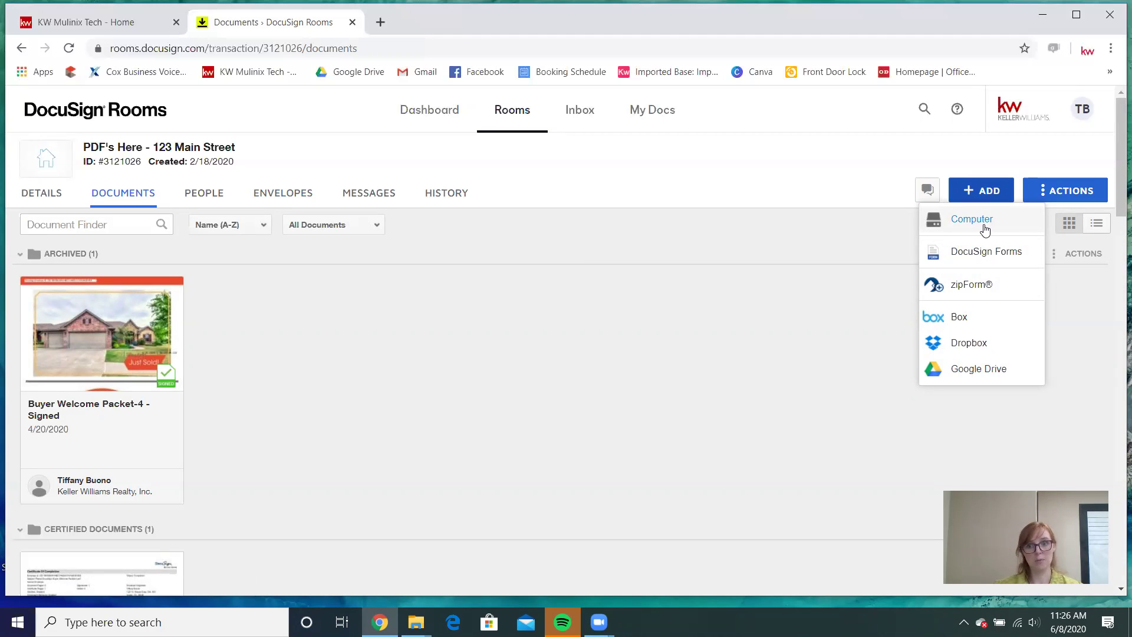
# Step: Upload FHA Loan (02-2018) from the computer's Downloads folder into the room
pyautogui.click(985, 230)
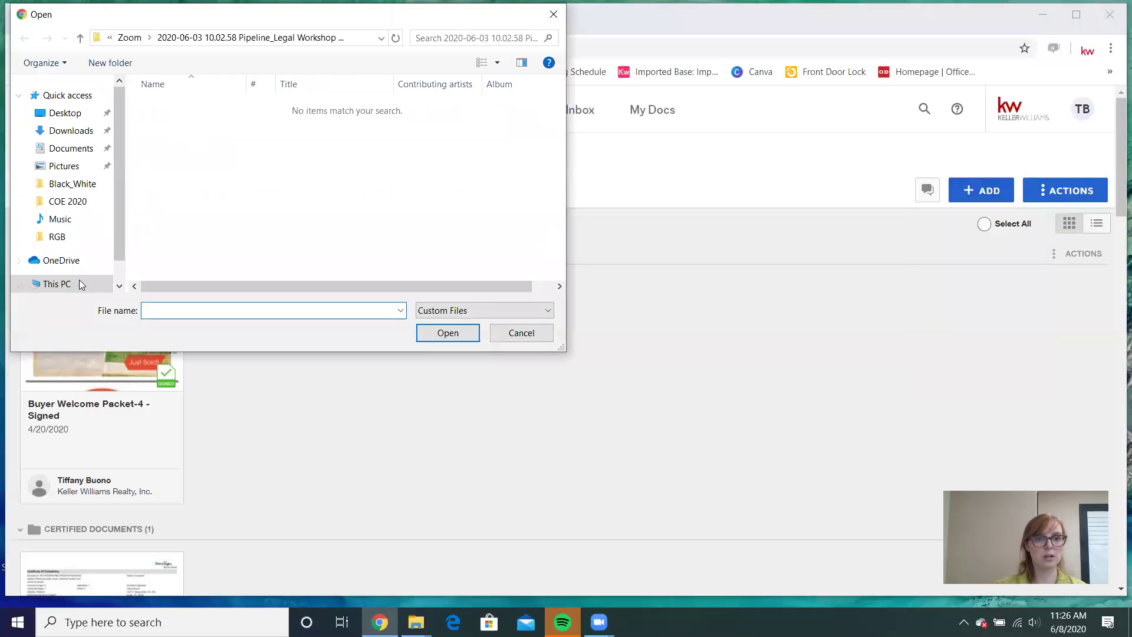
pyautogui.click(65, 131)
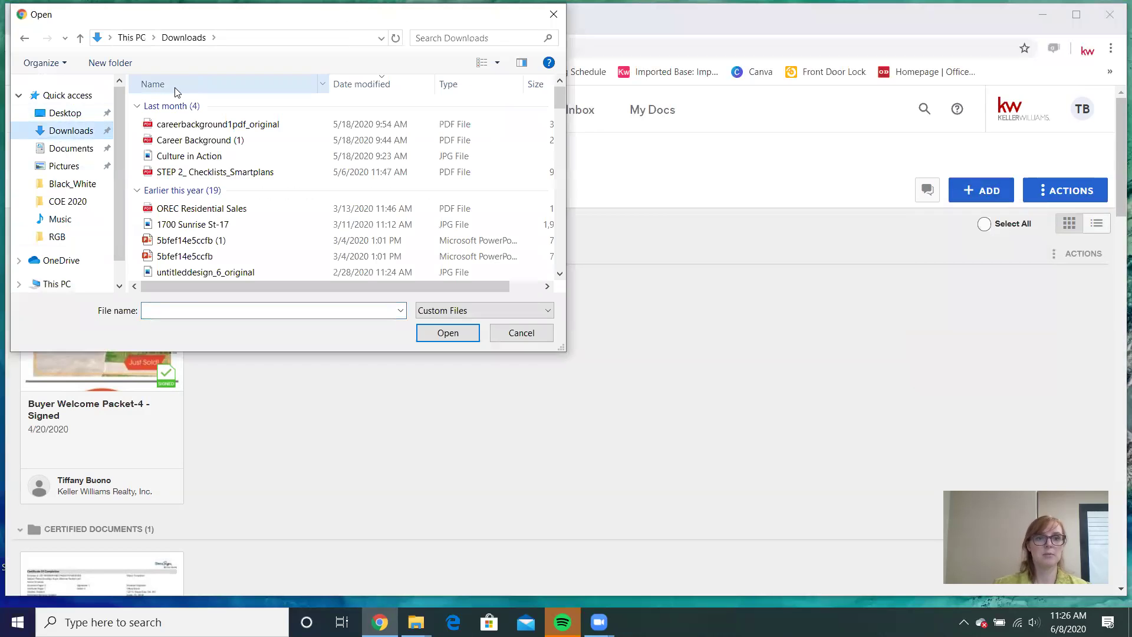
pyautogui.scroll(-1, 185, 130)
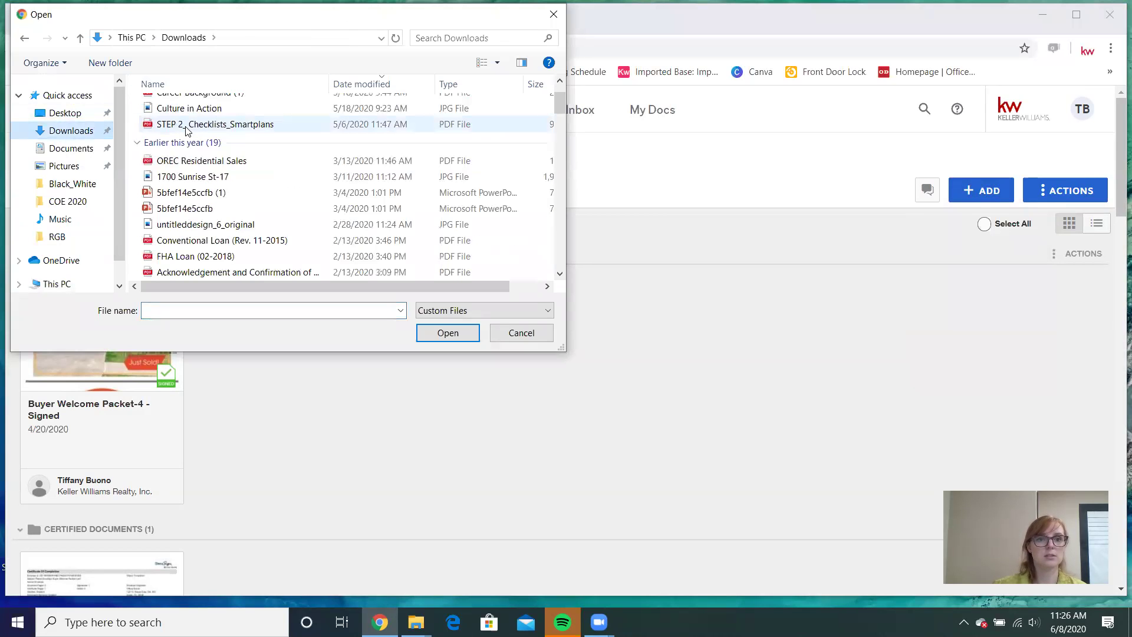
pyautogui.scroll(1, 187, 129)
pyautogui.scroll(-2, 187, 156)
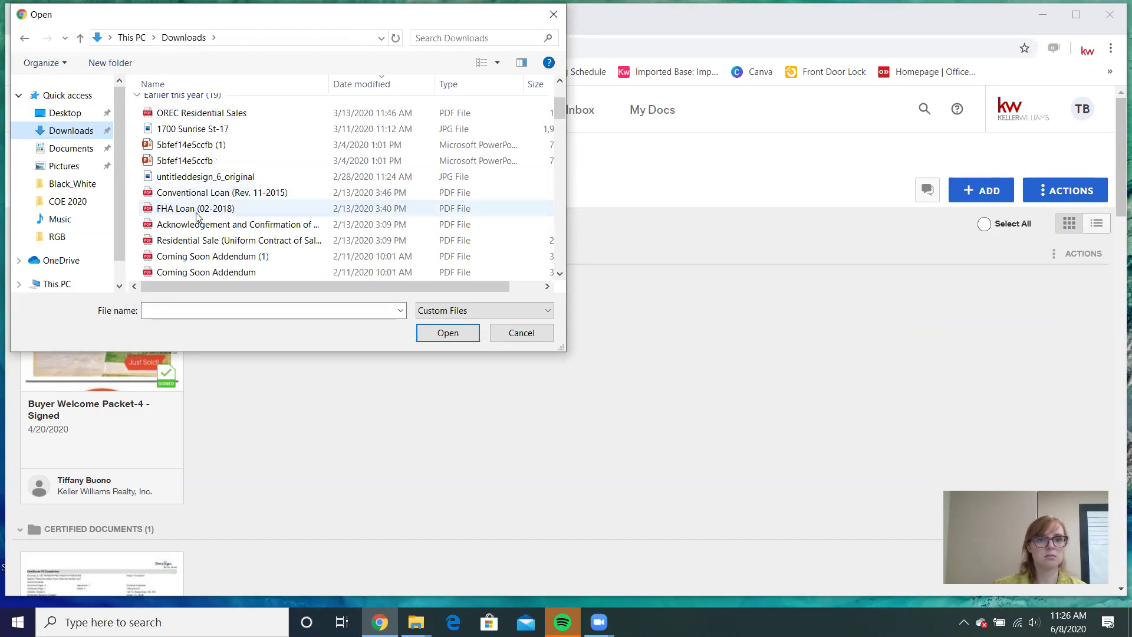
pyautogui.click(185, 210)
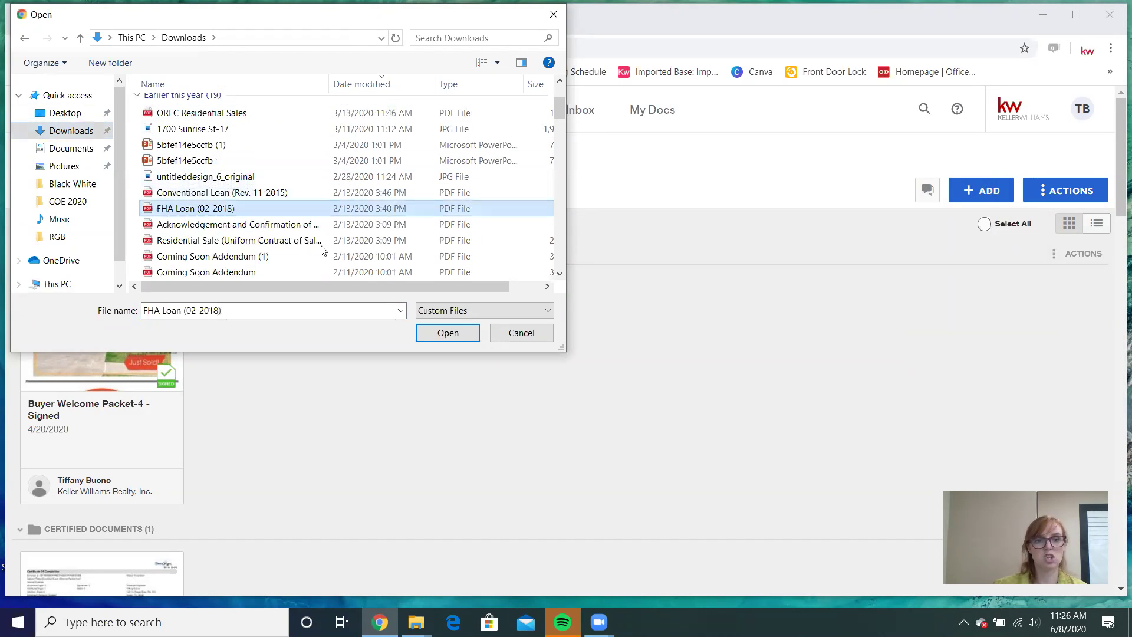
pyautogui.click(452, 333)
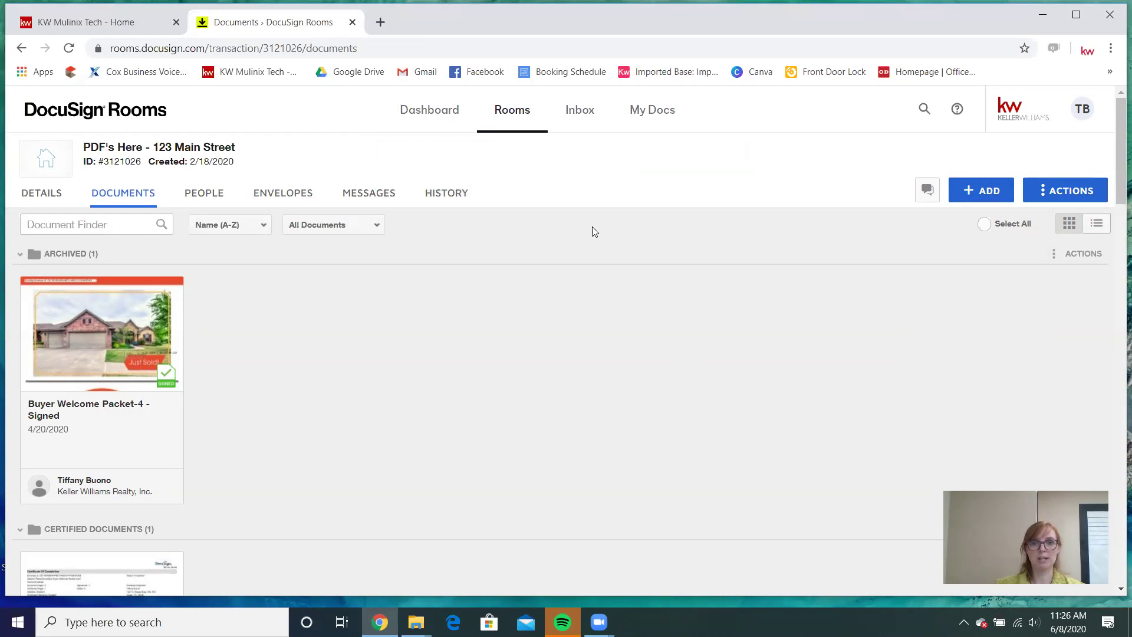
pyautogui.scroll(-9, 560, 352)
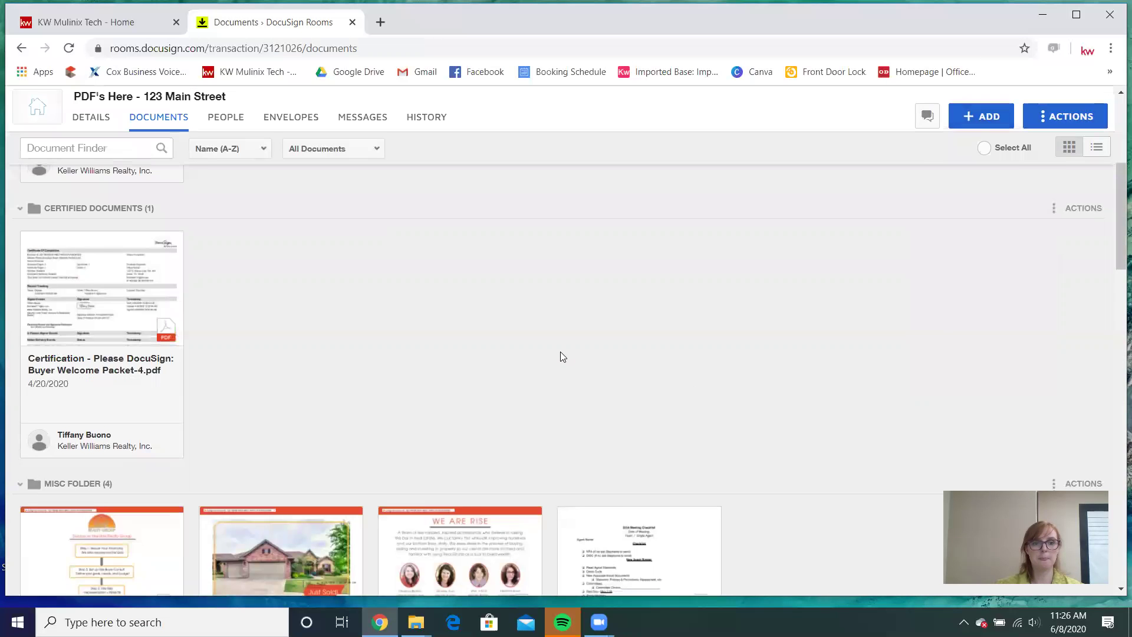
pyautogui.scroll(-9, 597, 349)
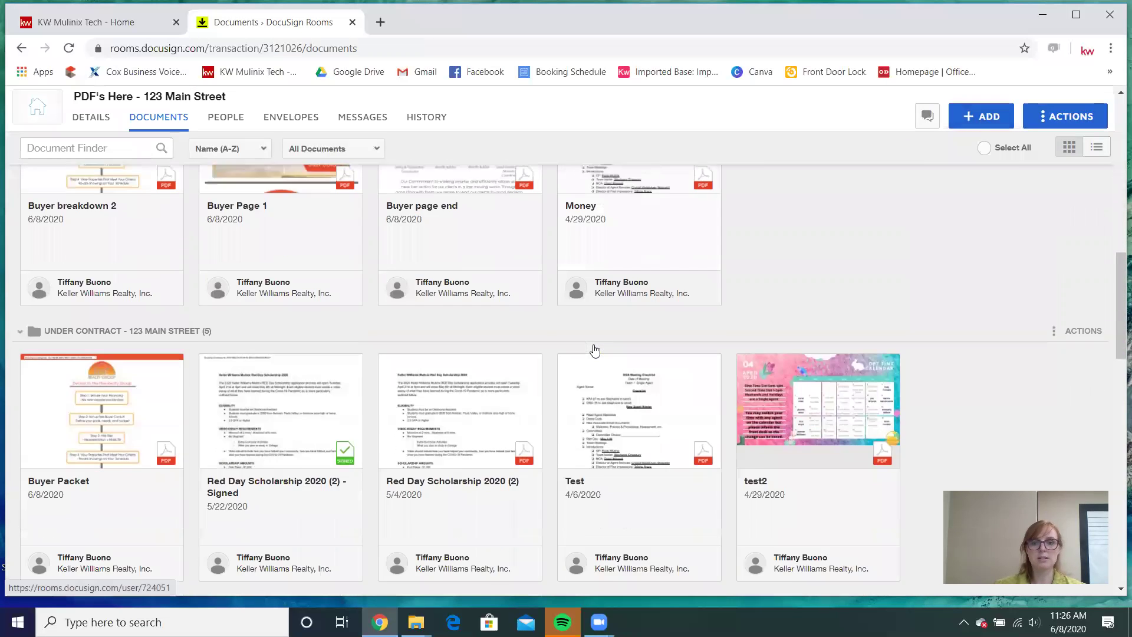
pyautogui.scroll(-4, 599, 349)
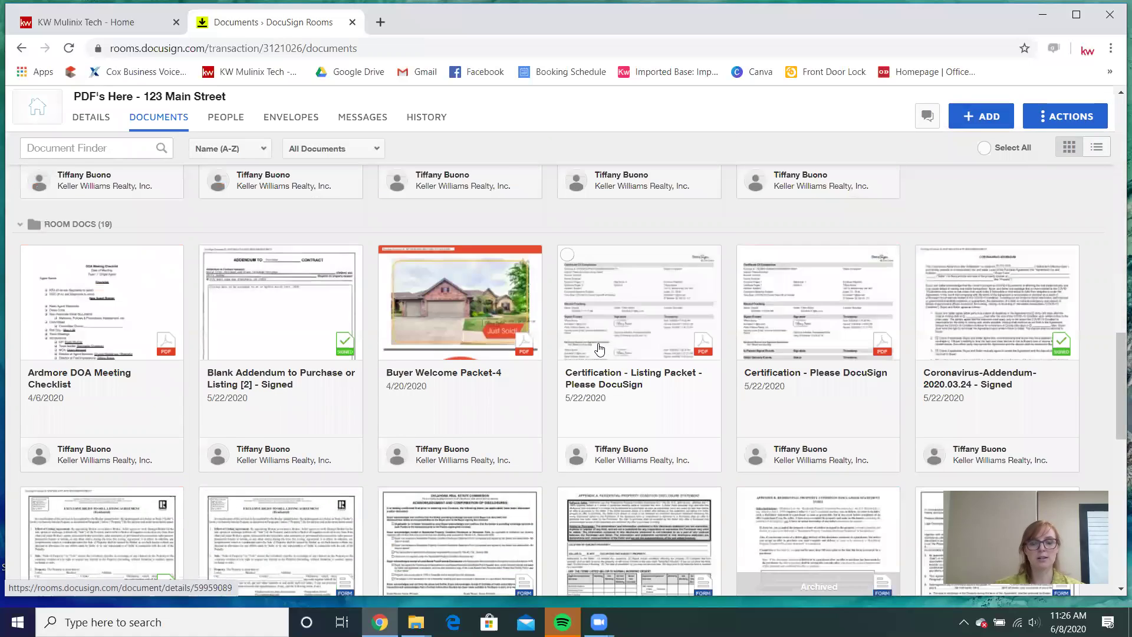
pyautogui.scroll(-1, 599, 349)
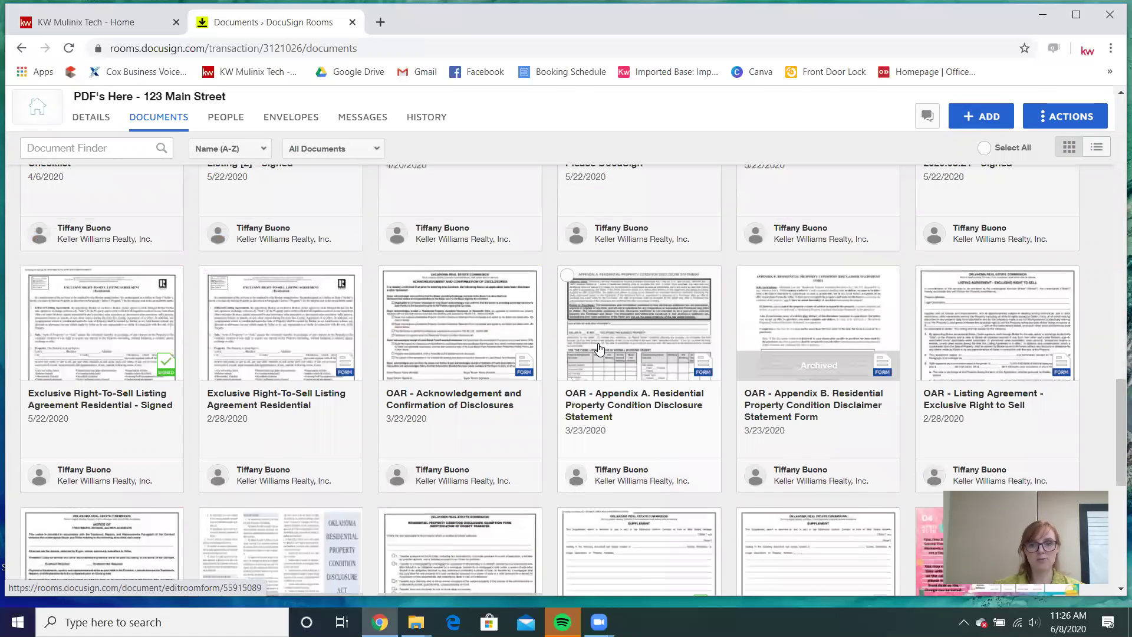
pyautogui.scroll(-3, 598, 349)
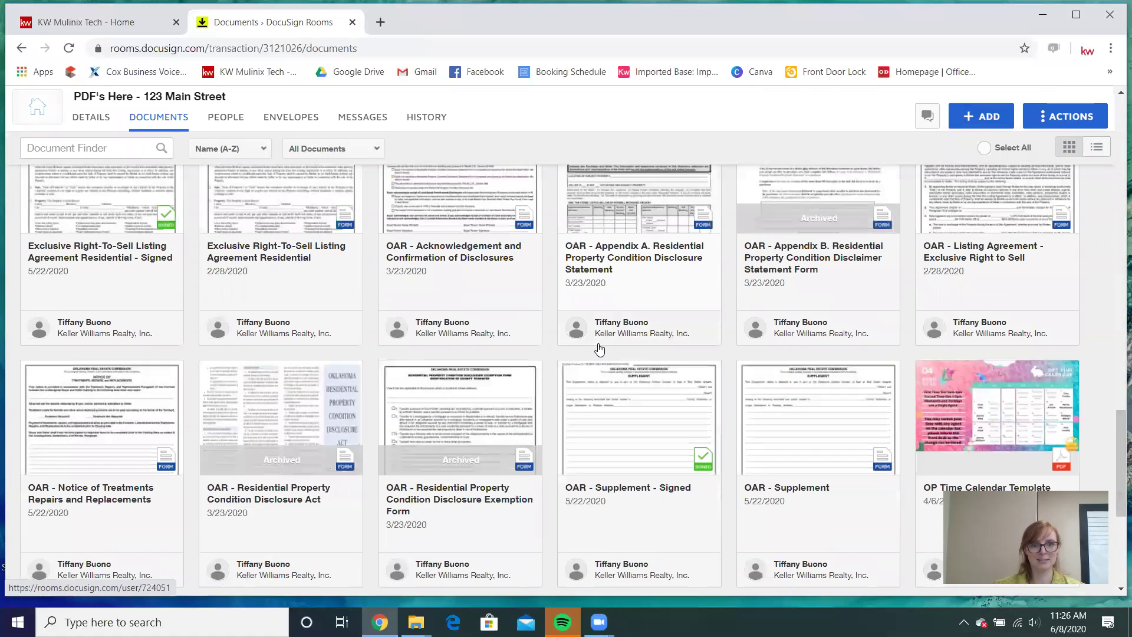
pyautogui.scroll(-2, 598, 349)
pyautogui.scroll(-3, 598, 349)
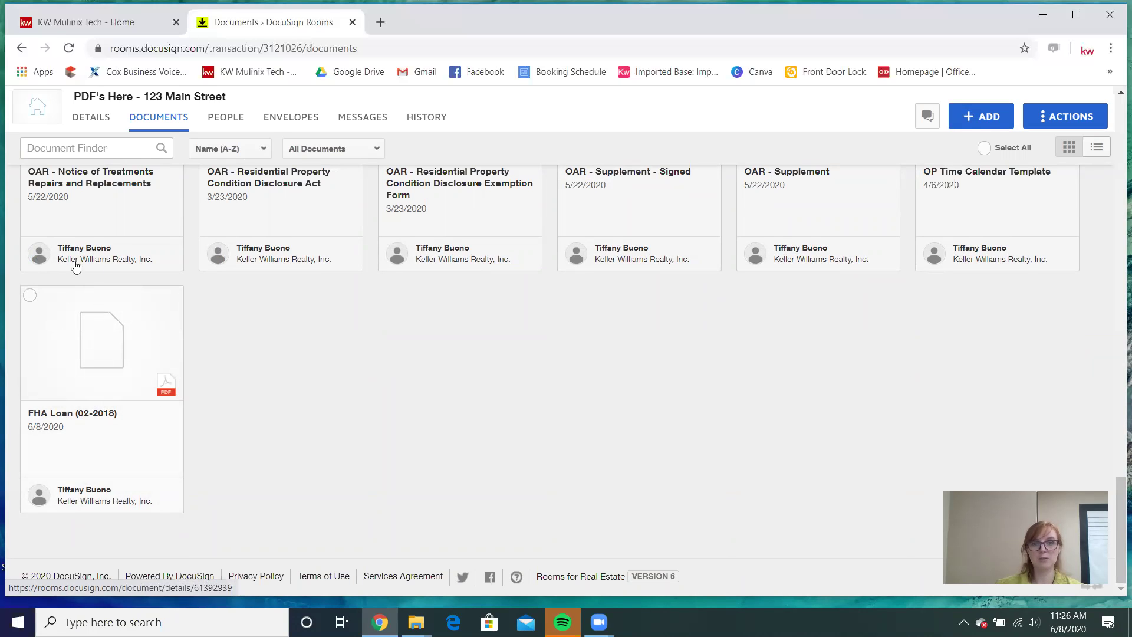
pyautogui.scroll(5, 263, 394)
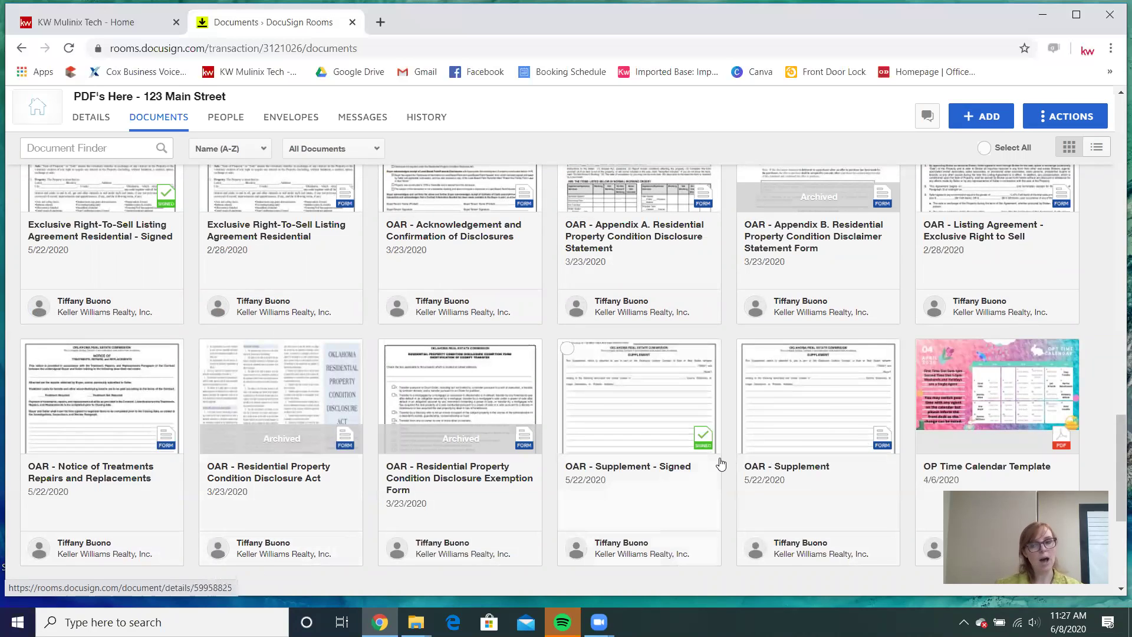
pyautogui.scroll(4, 554, 442)
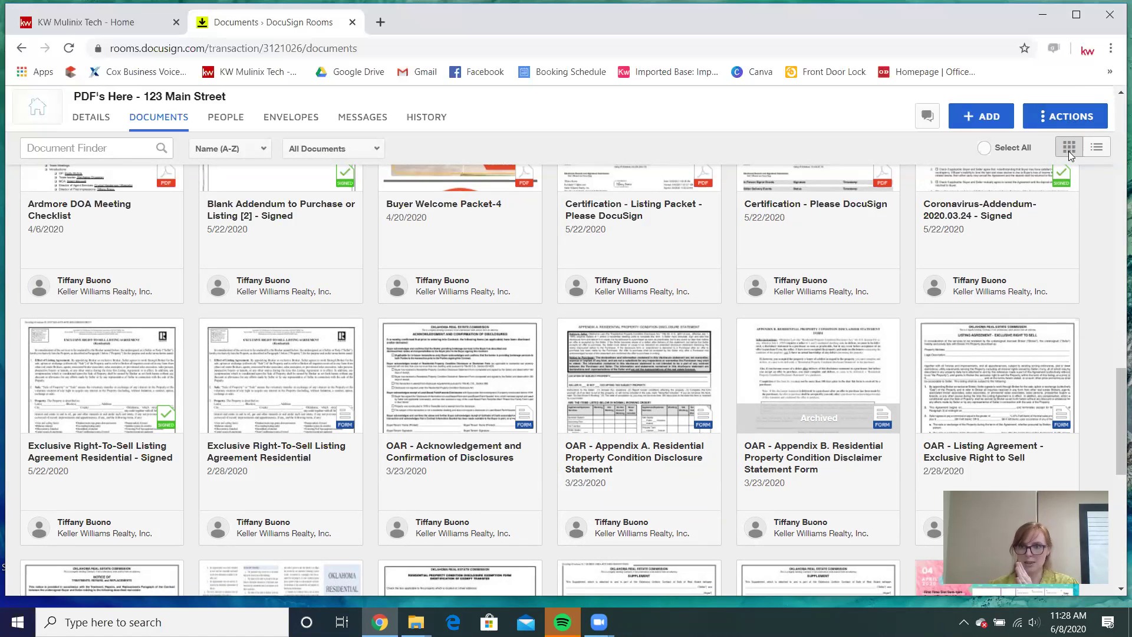
# Step: Switch the room documents to list view, then back to grid view
pyautogui.click(1096, 148)
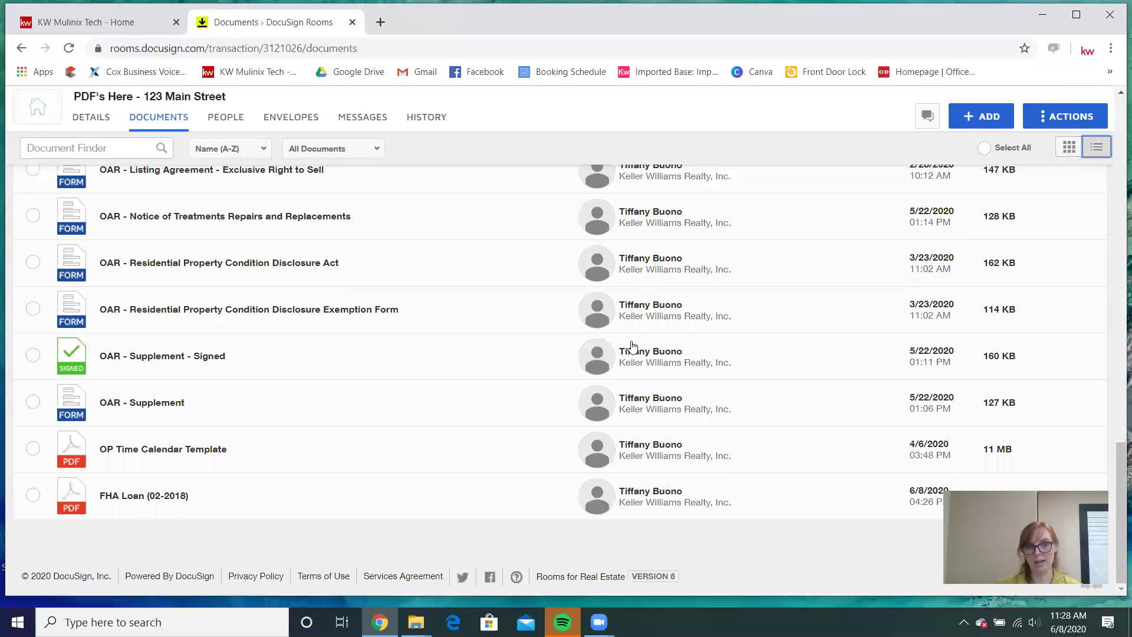
pyautogui.scroll(7, 167, 492)
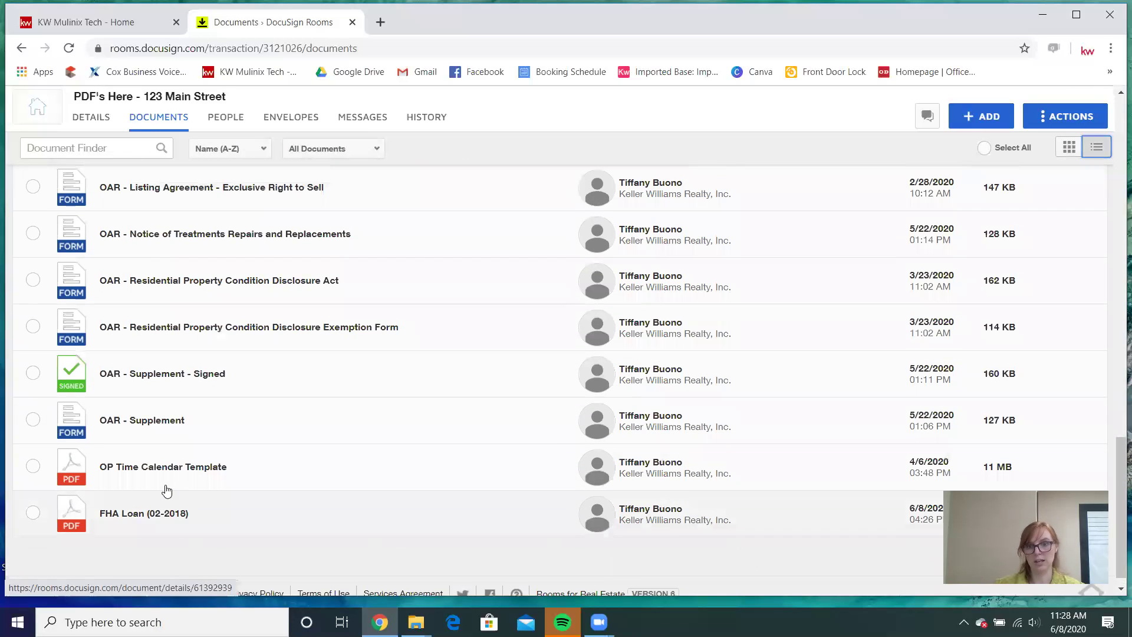
pyautogui.scroll(13, 175, 388)
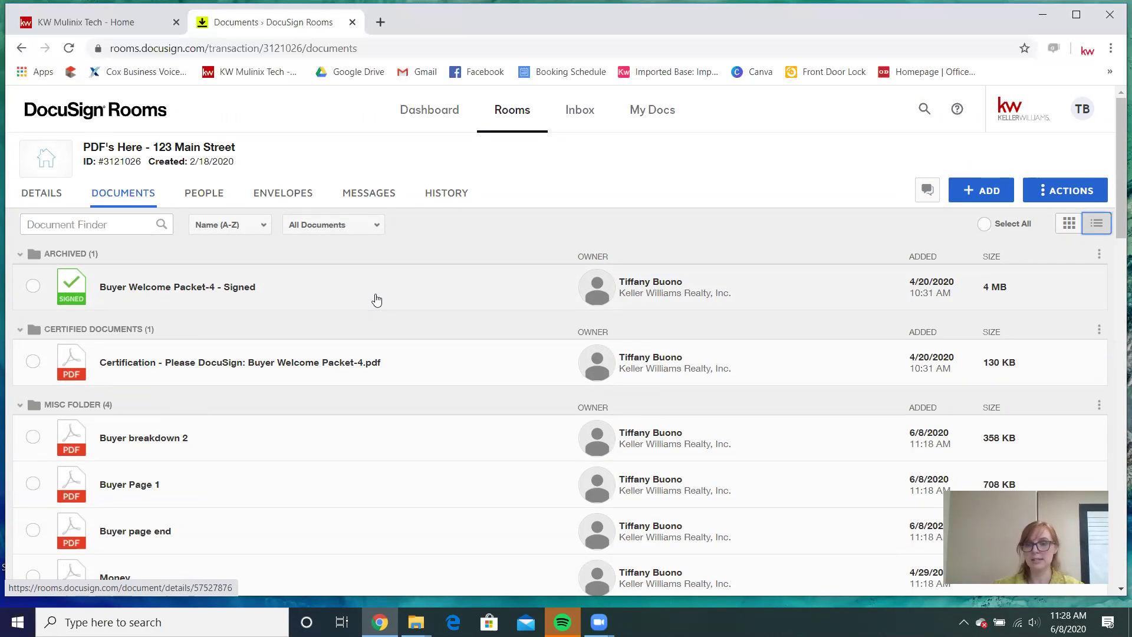
pyautogui.click(1069, 224)
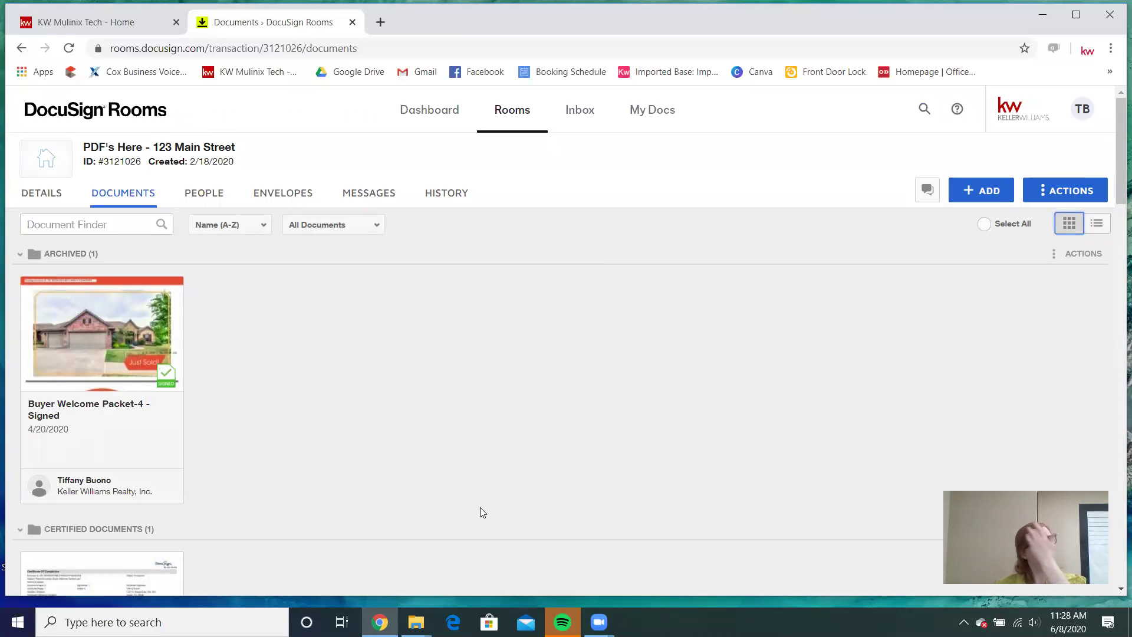
# Step: Check that the FHA Loan (02-2018) card ends the documents, then show the Add sources
pyautogui.scroll(-4, 335, 371)
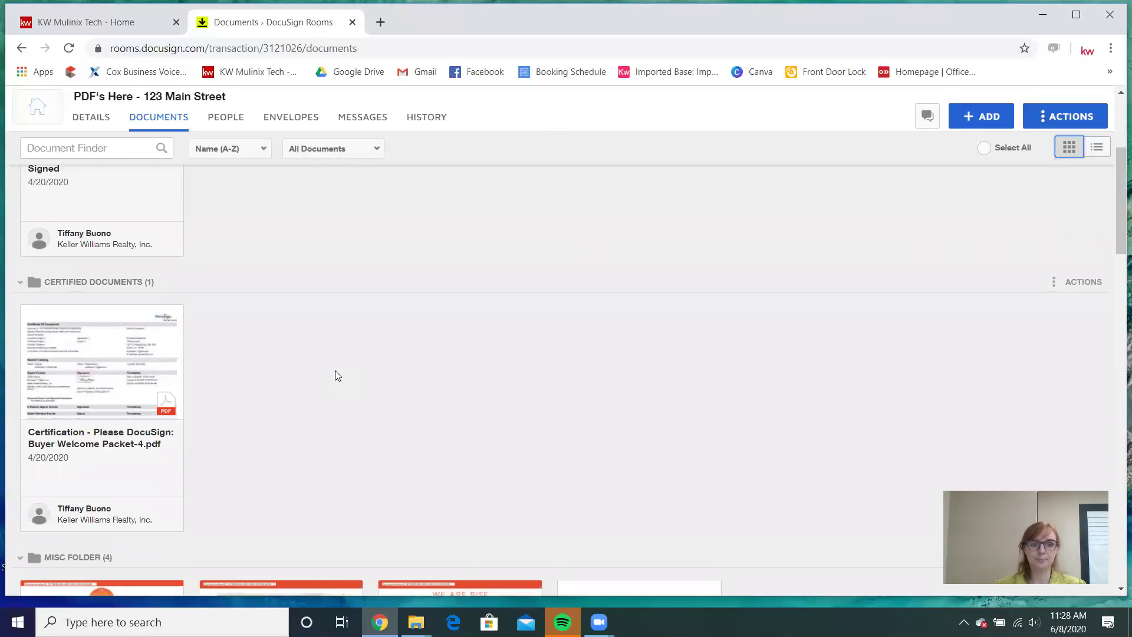
pyautogui.scroll(-20, 335, 371)
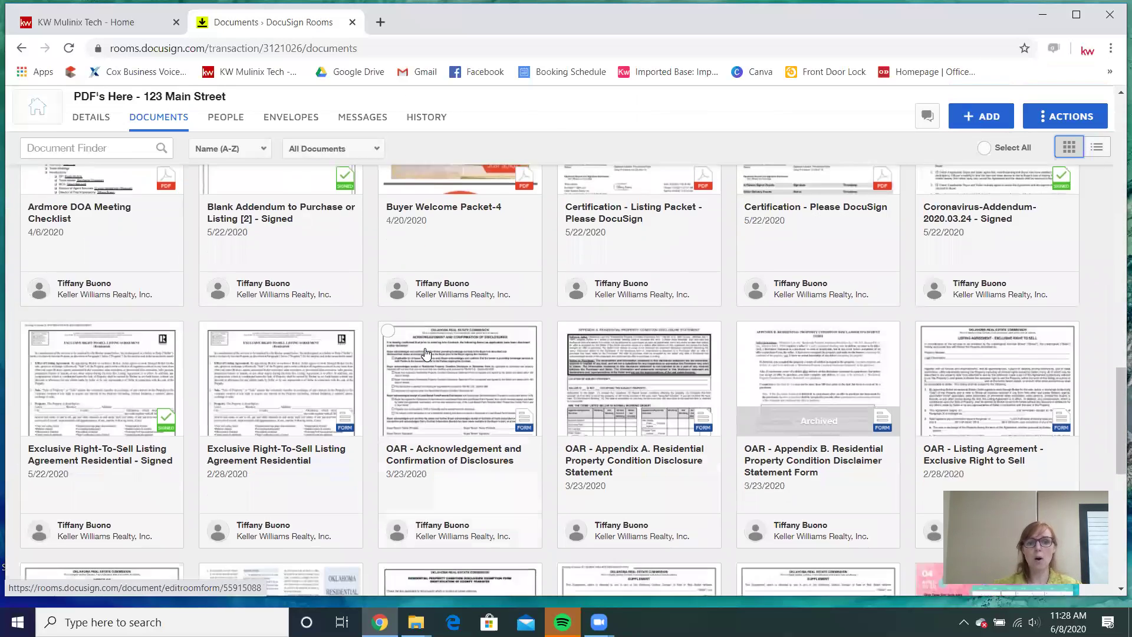
pyautogui.scroll(-8, 425, 352)
pyautogui.scroll(6, 424, 354)
pyautogui.scroll(-5, 267, 460)
pyautogui.click(994, 118)
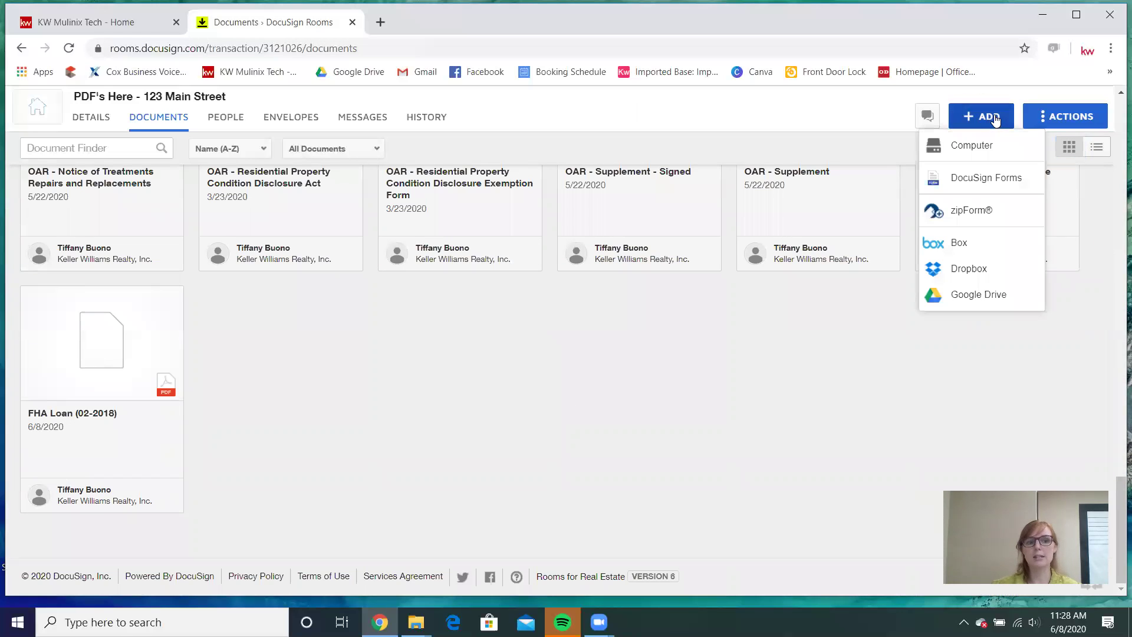
# Step: Open Add DocuSign Forms and keep DocuSign Forms Library as the source
pyautogui.click(989, 179)
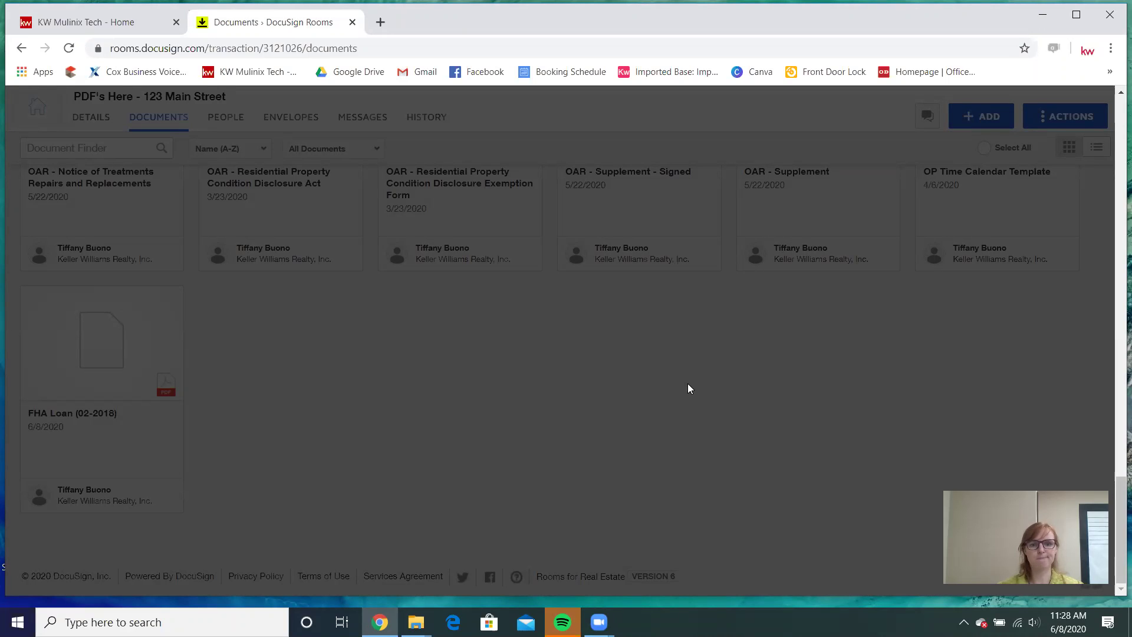
pyautogui.scroll(20, 425, 275)
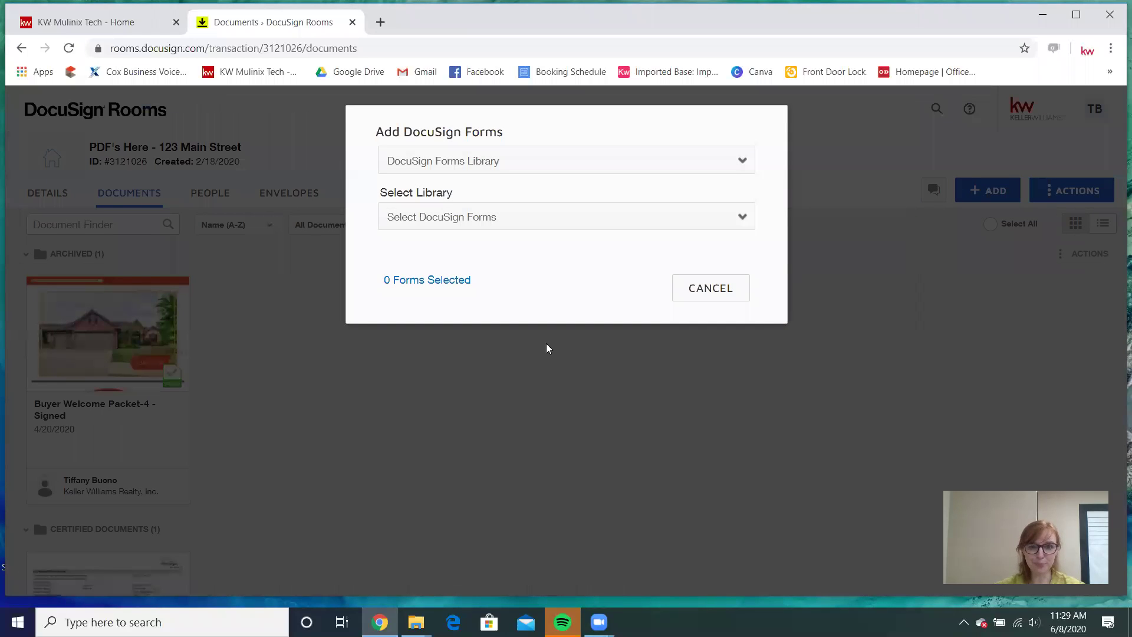
pyautogui.click(510, 161)
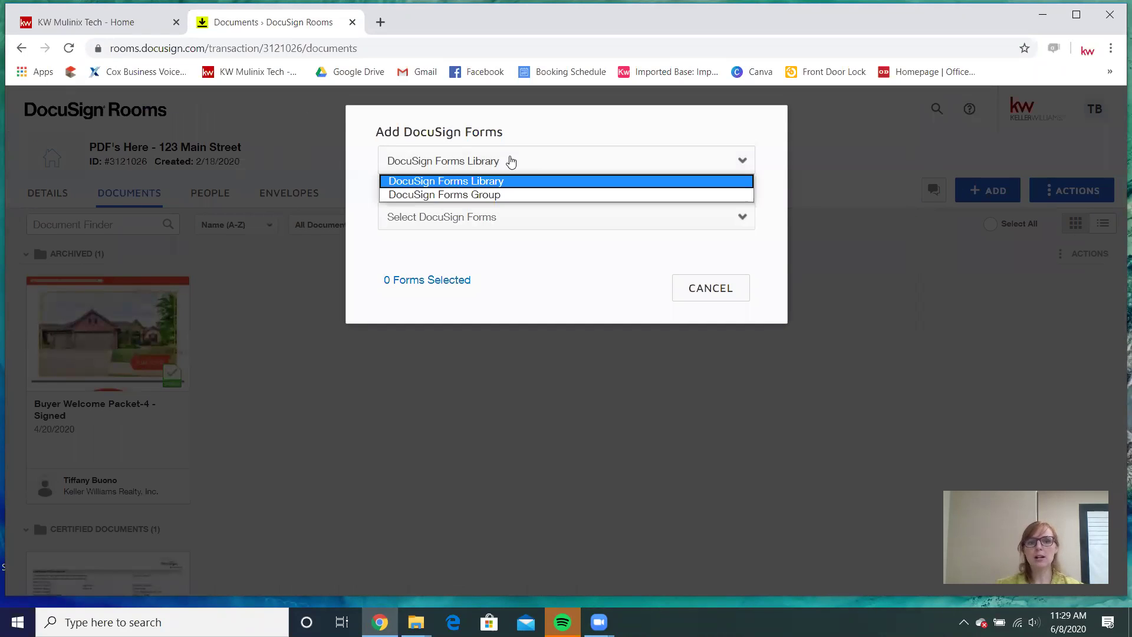
pyautogui.click(459, 183)
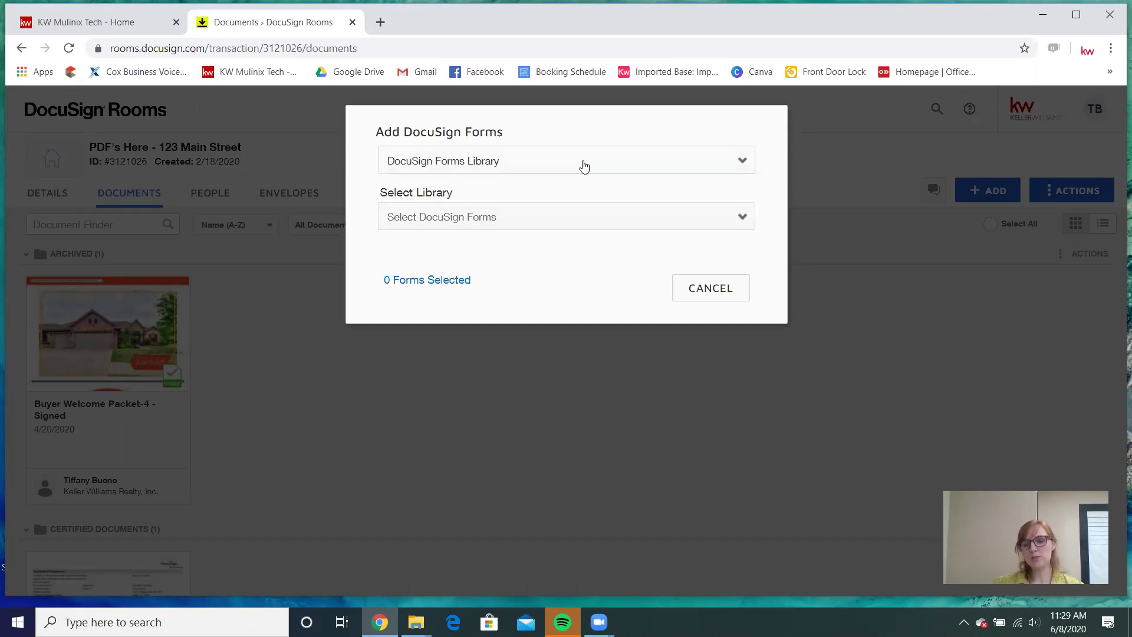
# Step: Select the OREC - Oklahoma Real Estate Commission library and browse its OAR forms
pyautogui.click(571, 223)
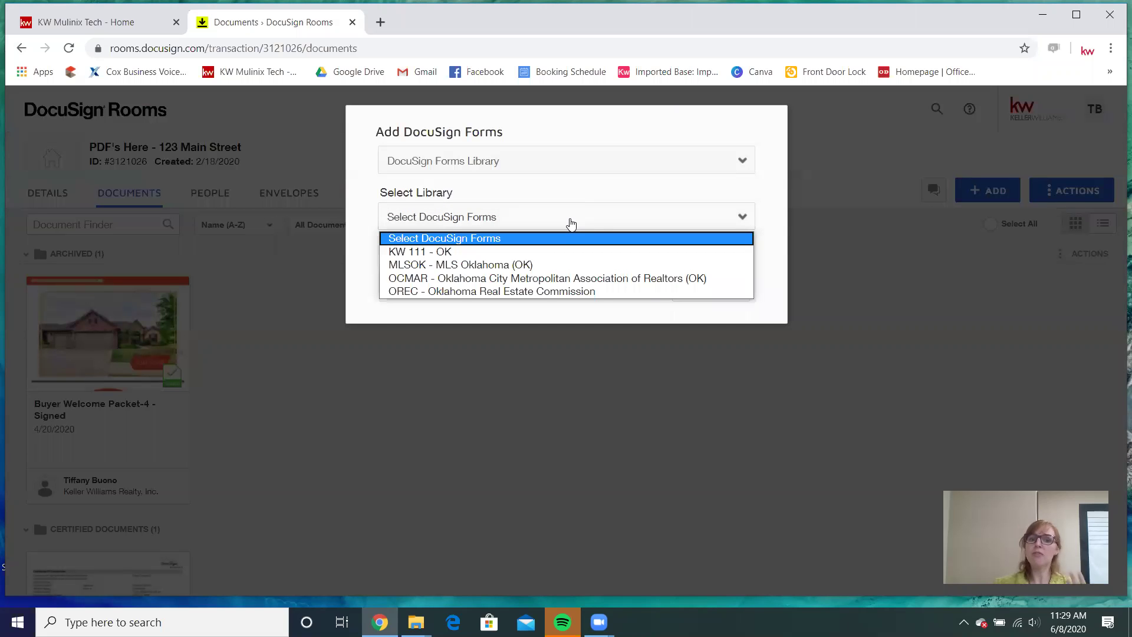
pyautogui.click(505, 292)
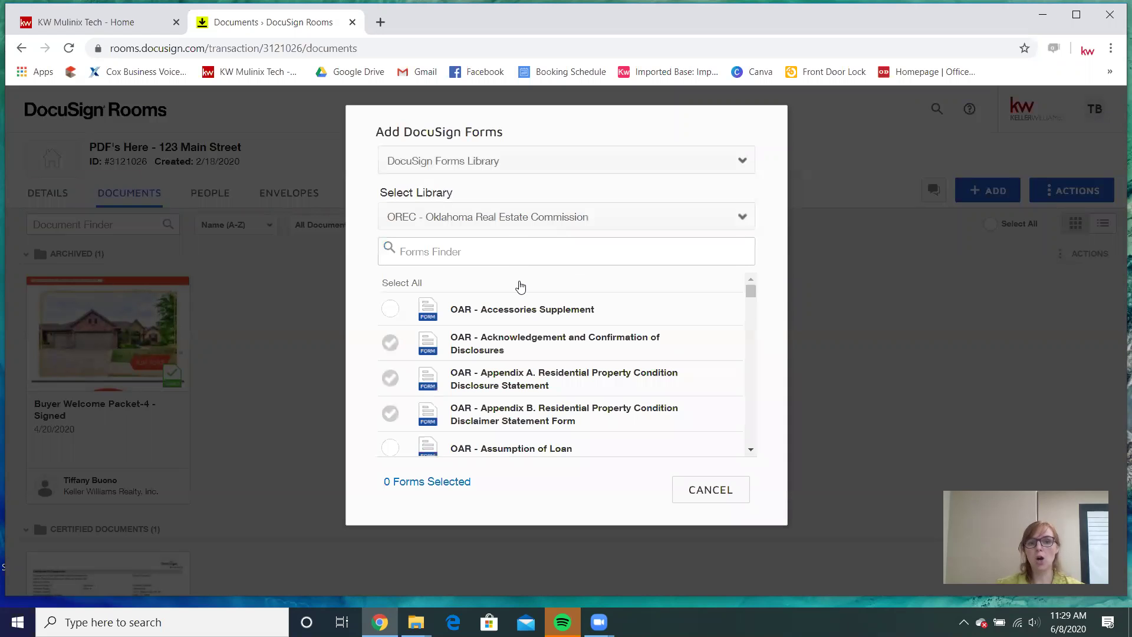
pyautogui.scroll(-3, 522, 295)
pyautogui.scroll(-10, 522, 295)
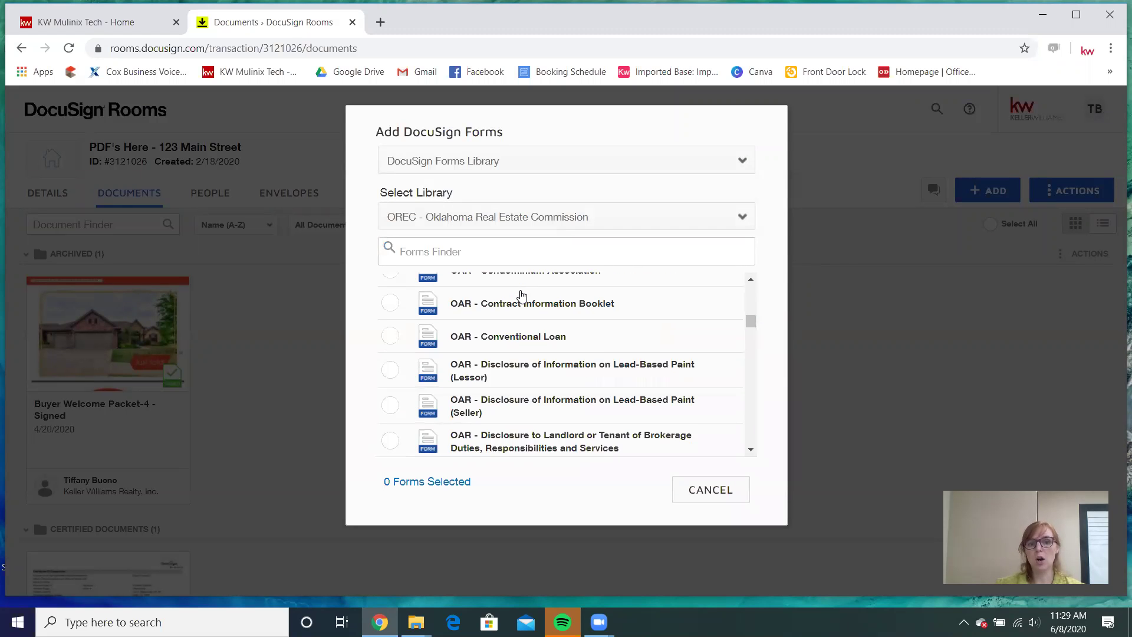
pyautogui.scroll(-10, 522, 295)
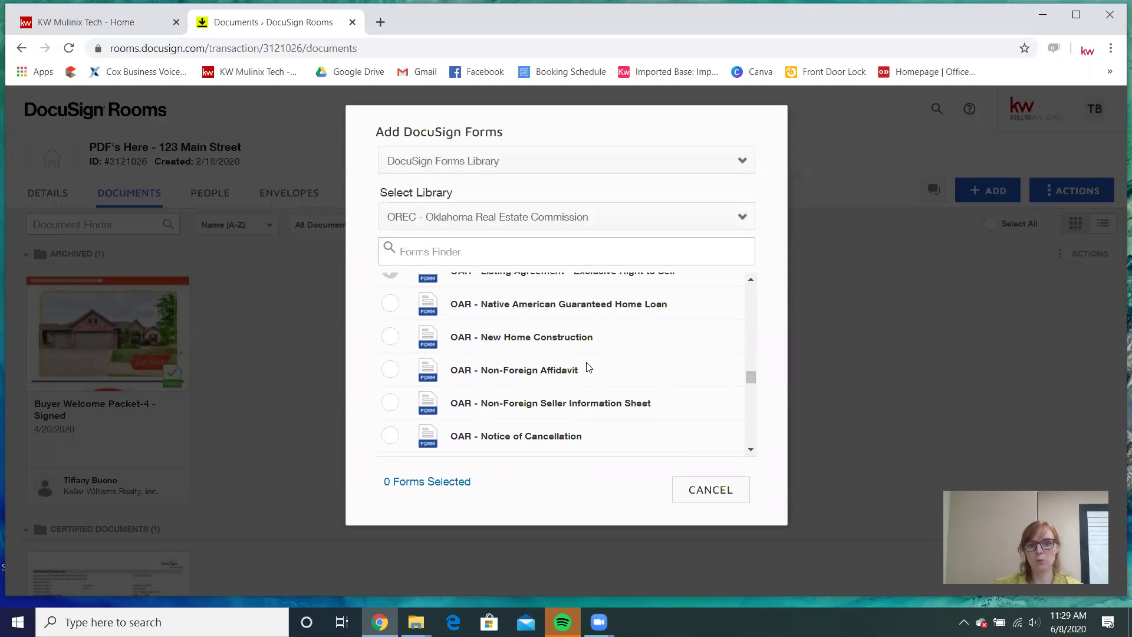
pyautogui.scroll(1, 586, 366)
pyautogui.scroll(-5, 586, 366)
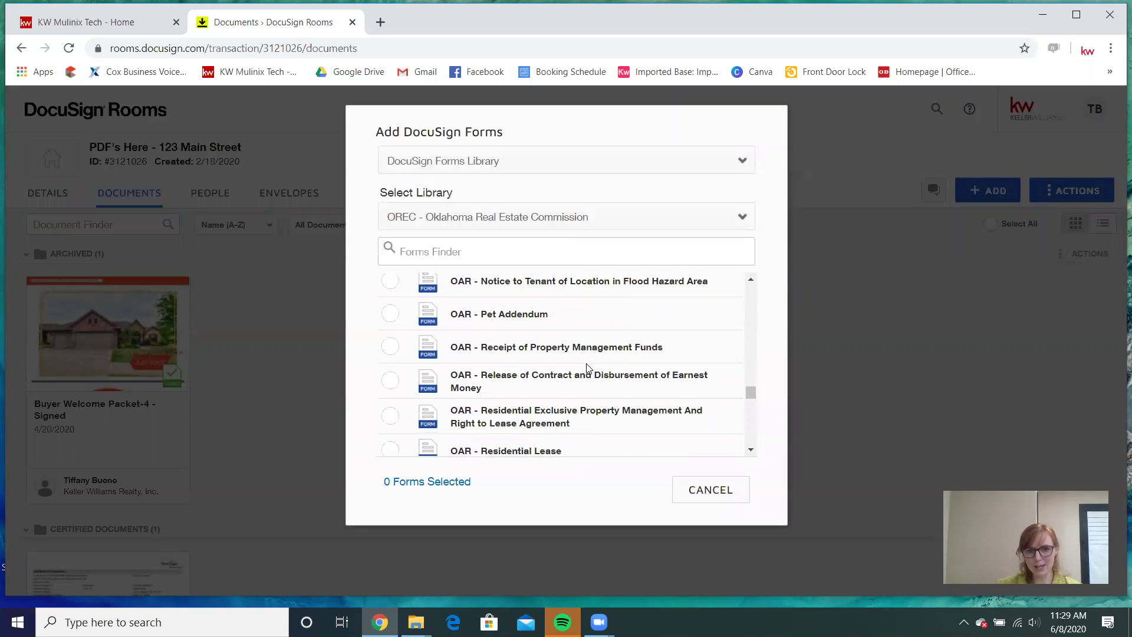
pyautogui.scroll(1, 586, 367)
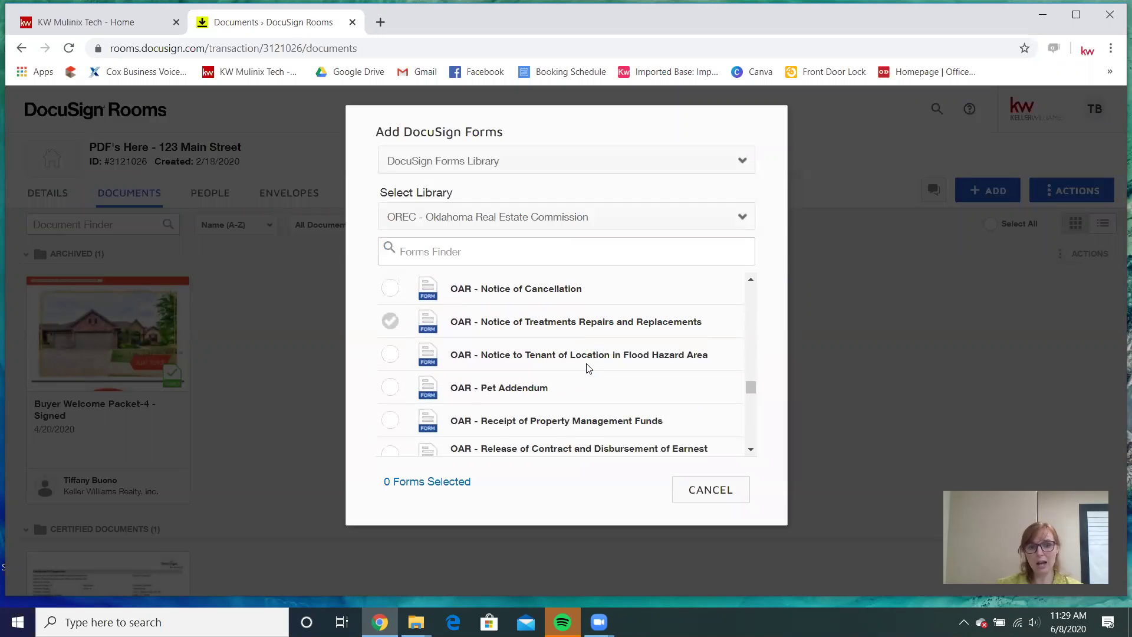
pyautogui.scroll(3, 586, 367)
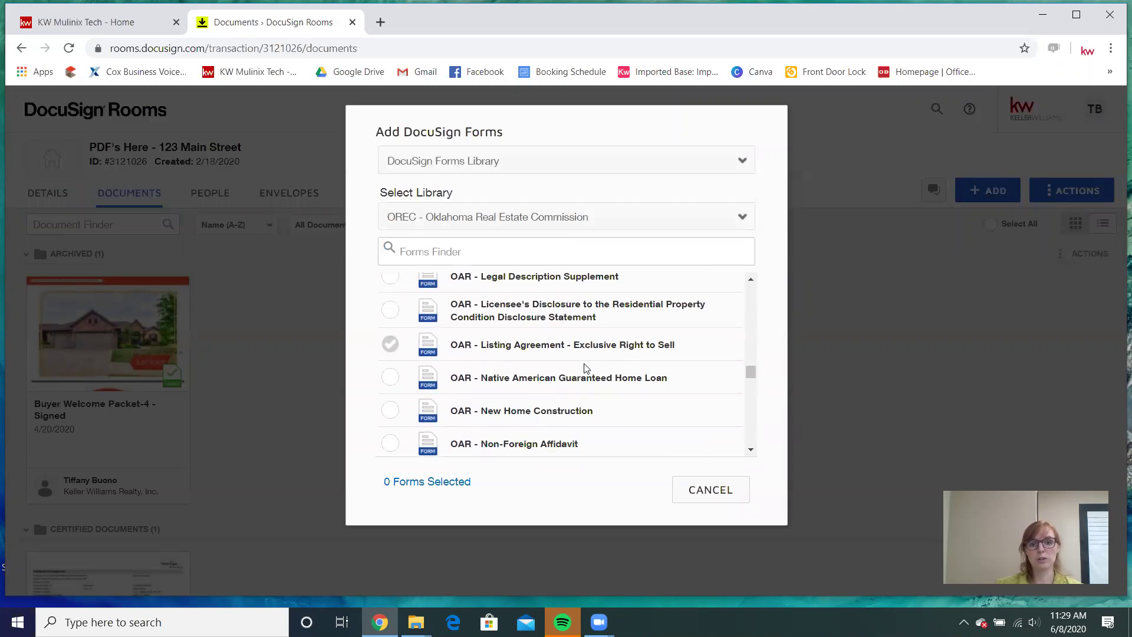
pyautogui.scroll(3, 586, 367)
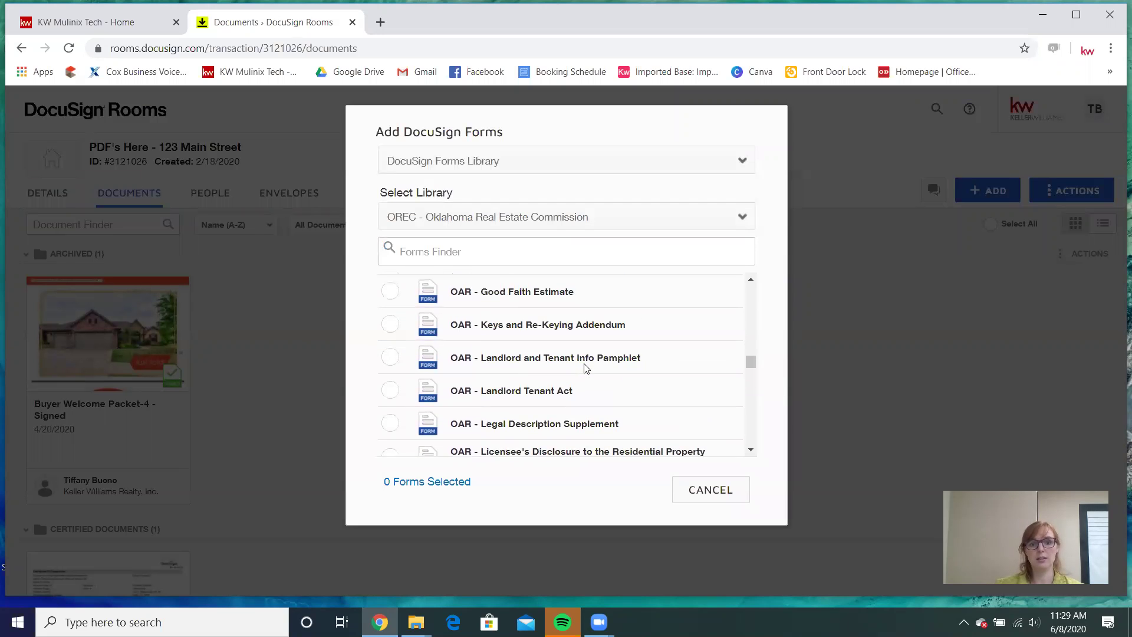
pyautogui.scroll(1, 586, 368)
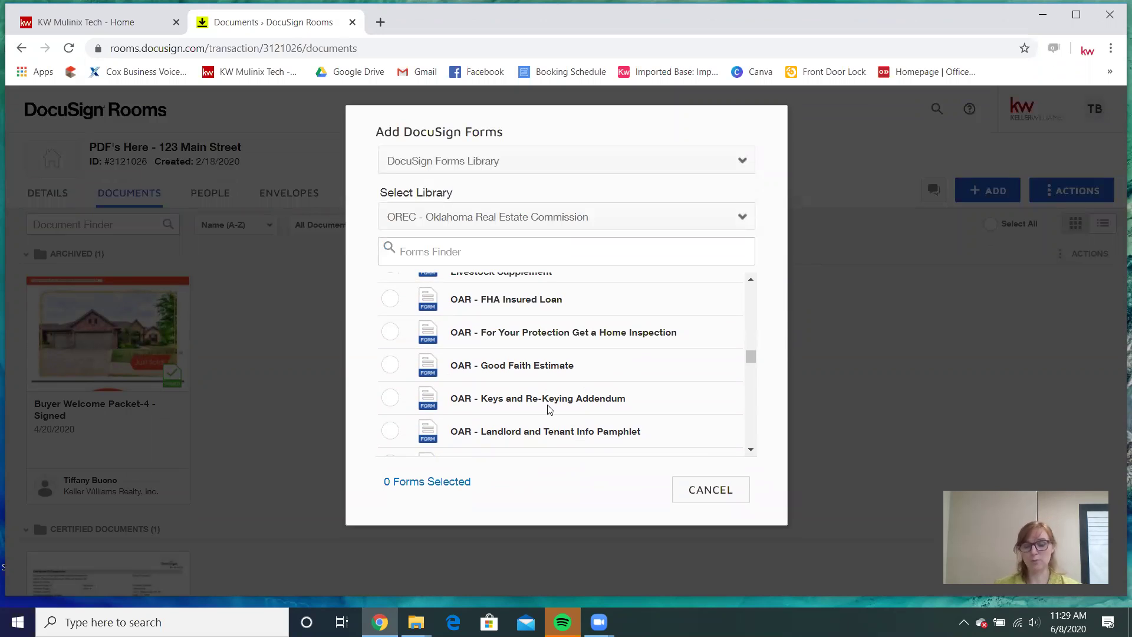
pyautogui.scroll(3, 549, 409)
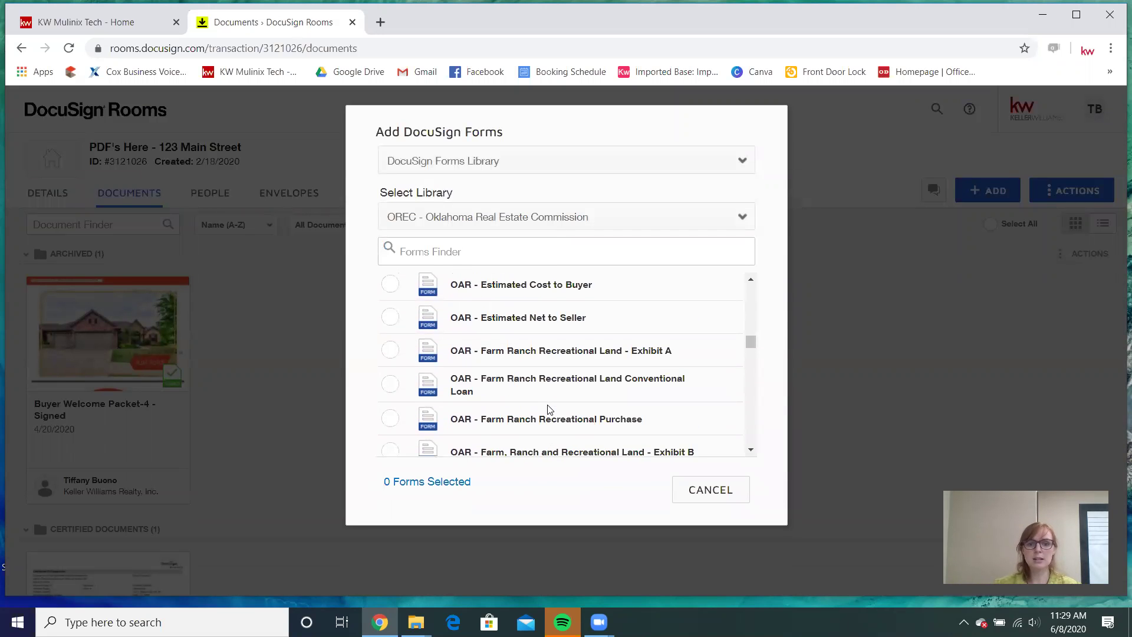
pyautogui.scroll(3, 549, 409)
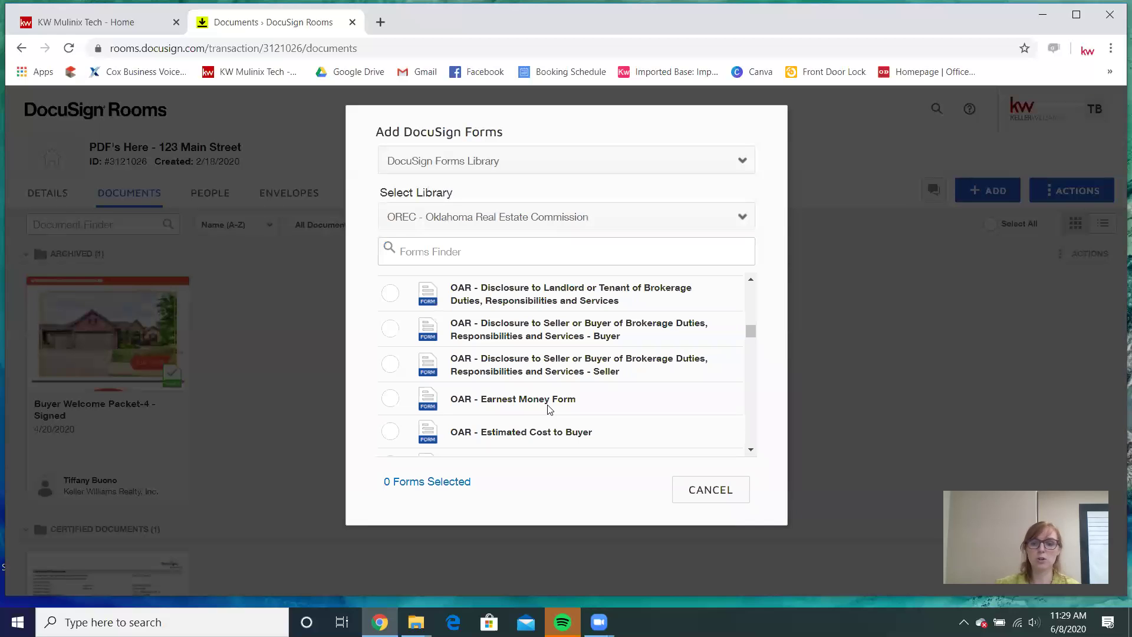
# Step: Switch the forms library to OCMAR and browse its forms
pyautogui.click(524, 221)
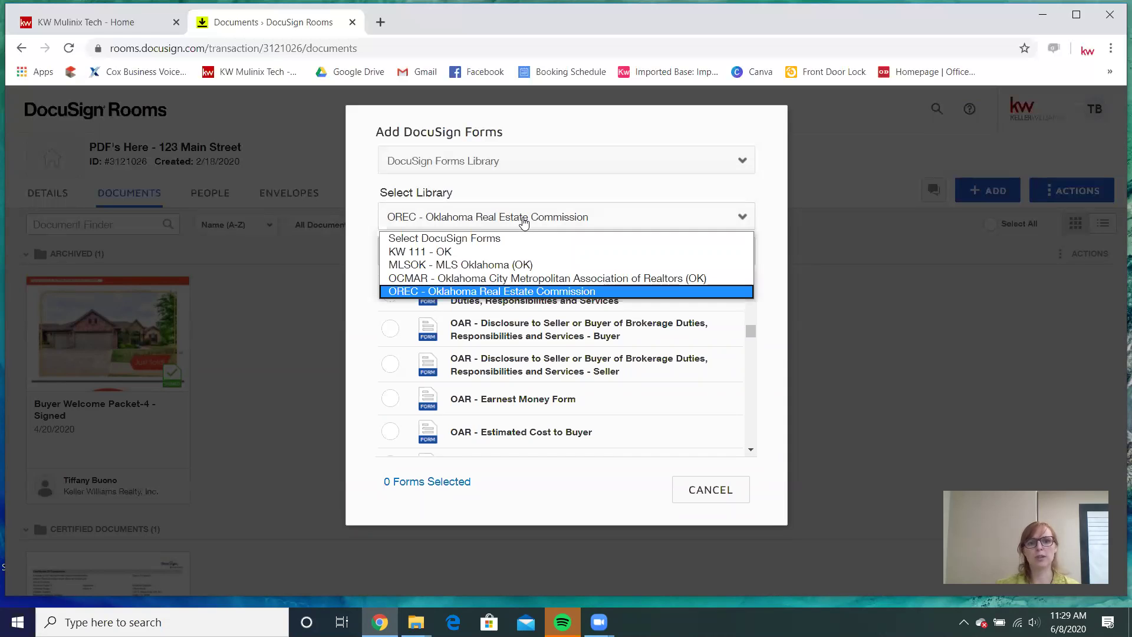
pyautogui.click(453, 281)
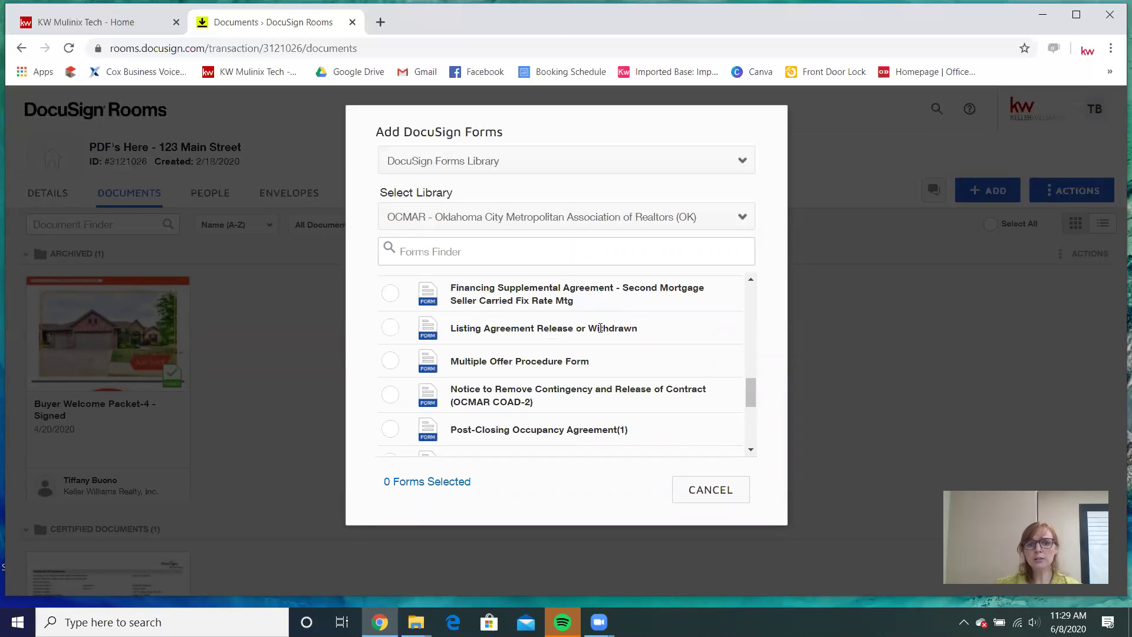
pyautogui.scroll(-1, 600, 328)
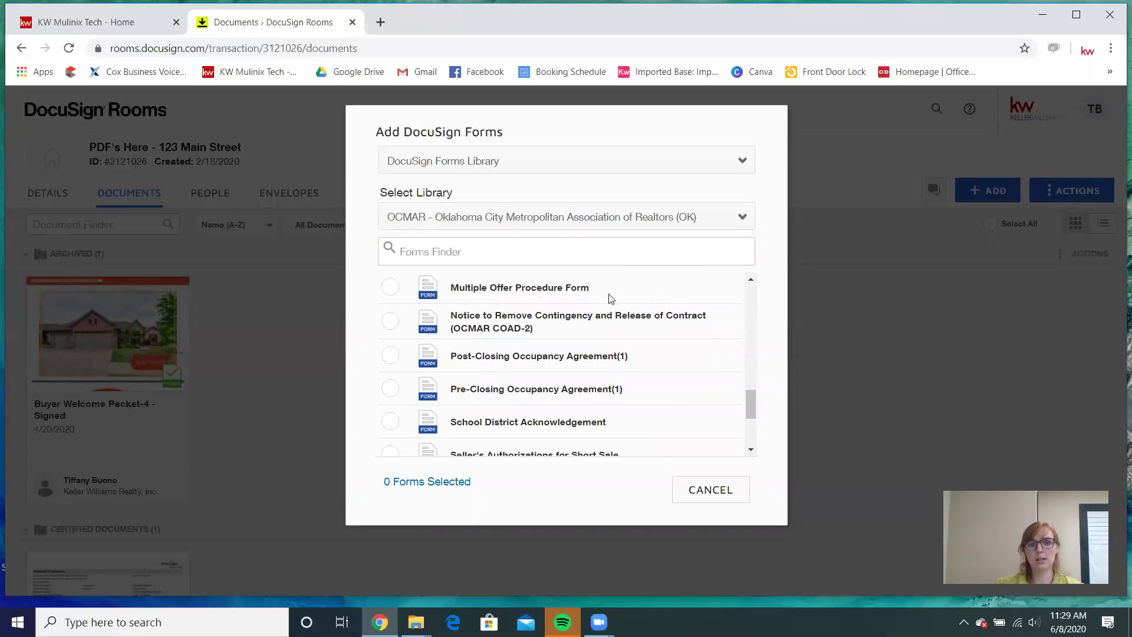
pyautogui.scroll(-2, 608, 297)
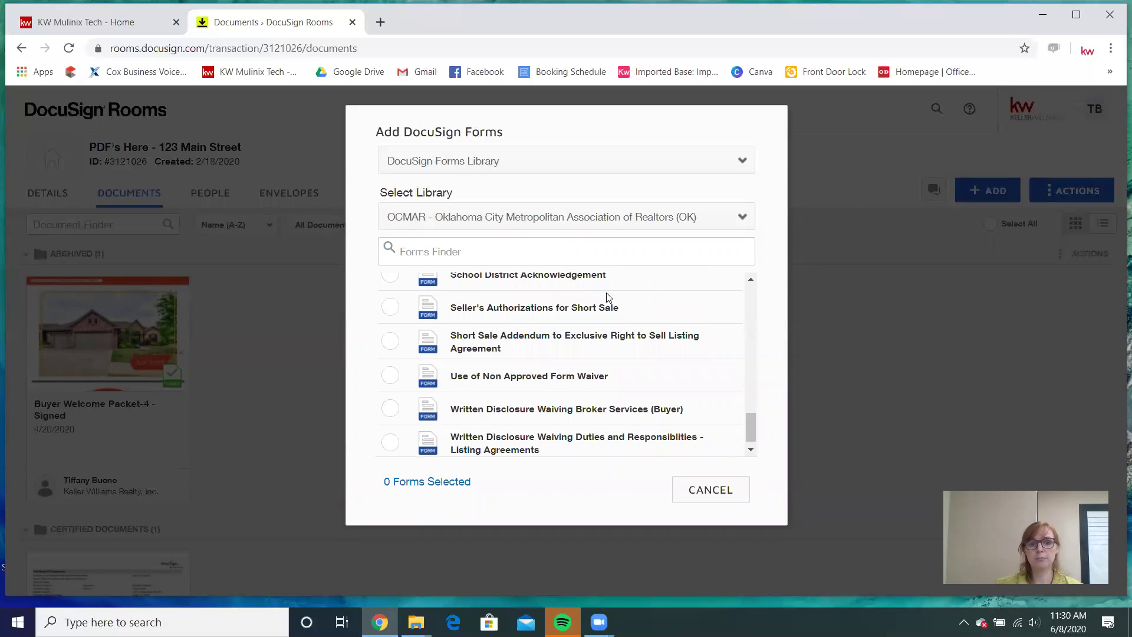
pyautogui.scroll(-1, 608, 297)
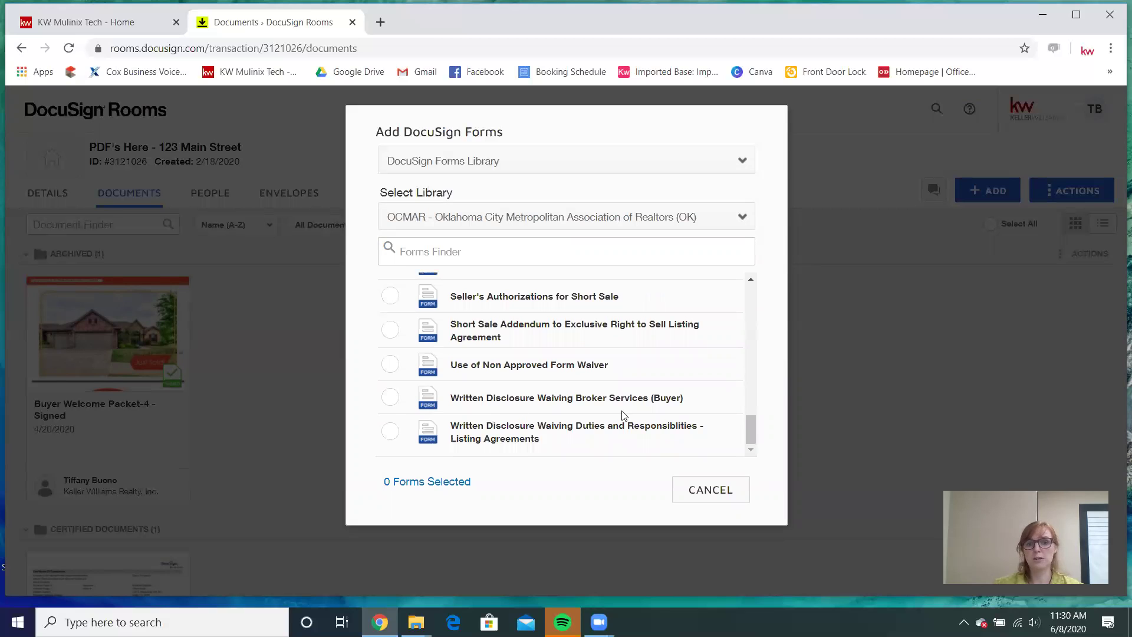
# Step: Switch the forms library to MLSOK - MLS Oklahoma (OK)
pyautogui.click(586, 227)
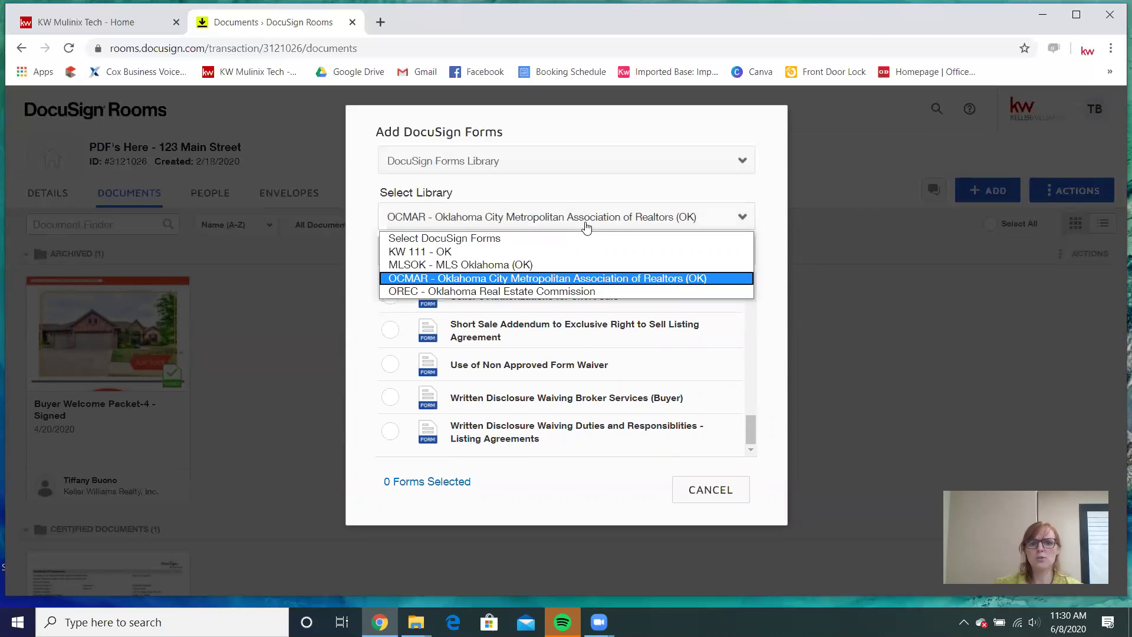
pyautogui.click(517, 264)
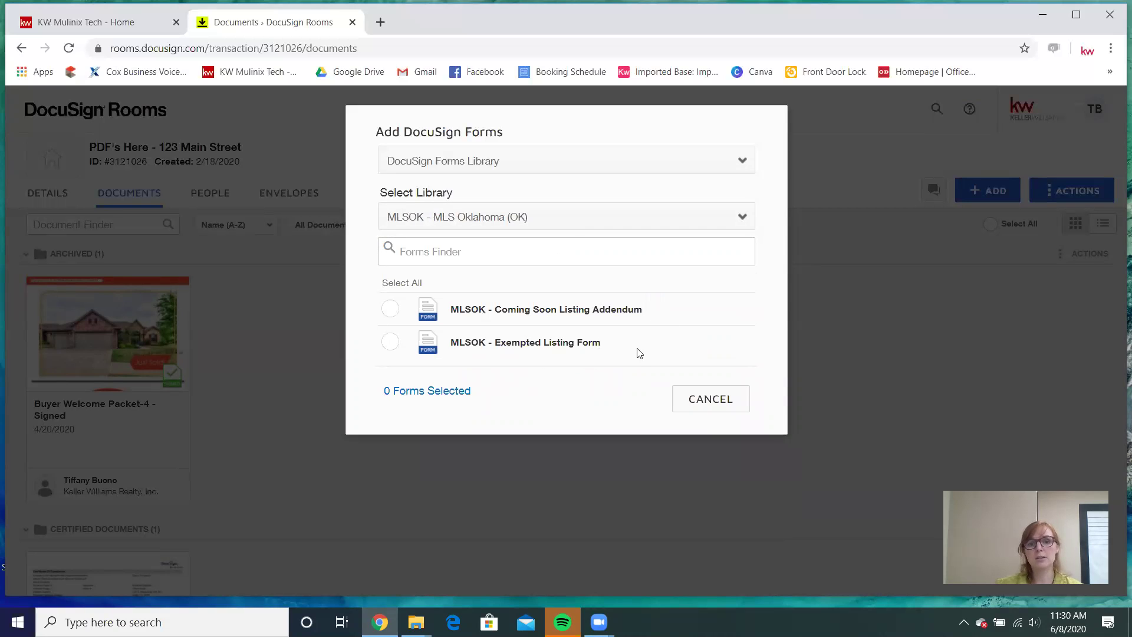
pyautogui.click(551, 221)
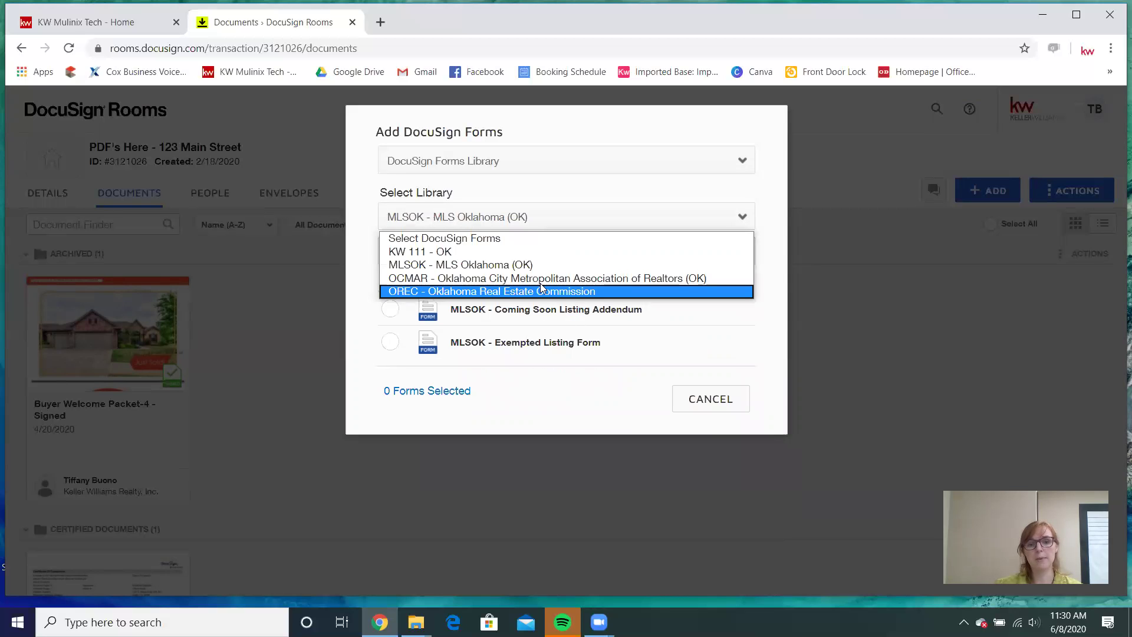
# Step: Browse the forms in the KW 111 - OK library, then cancel without adding any
pyautogui.click(507, 253)
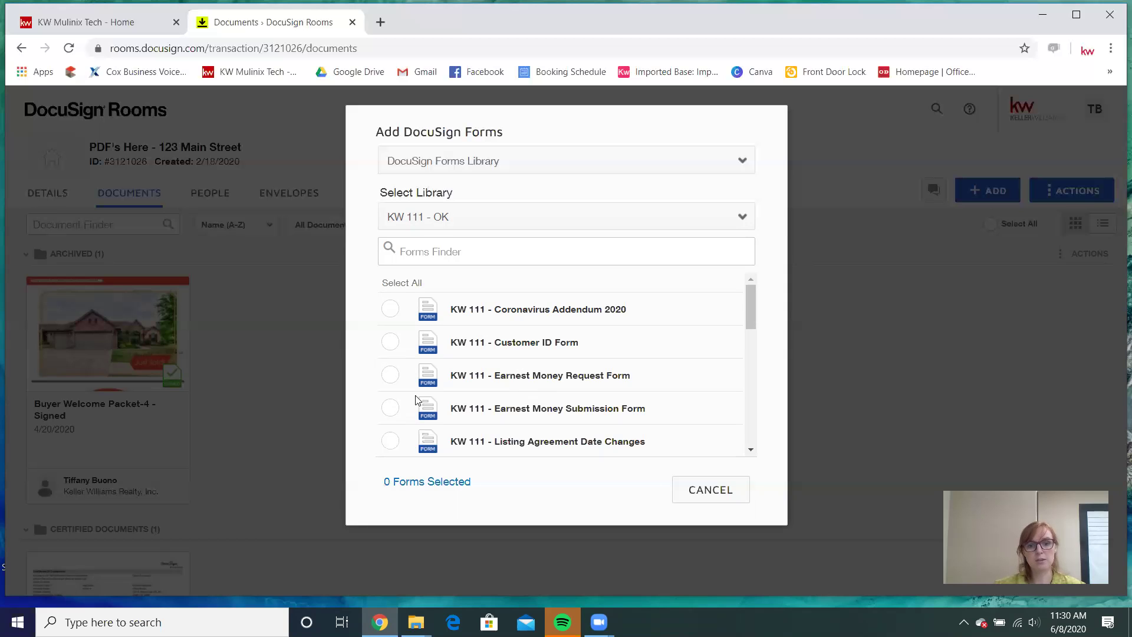
pyautogui.scroll(-1, 677, 379)
pyautogui.scroll(-2, 676, 380)
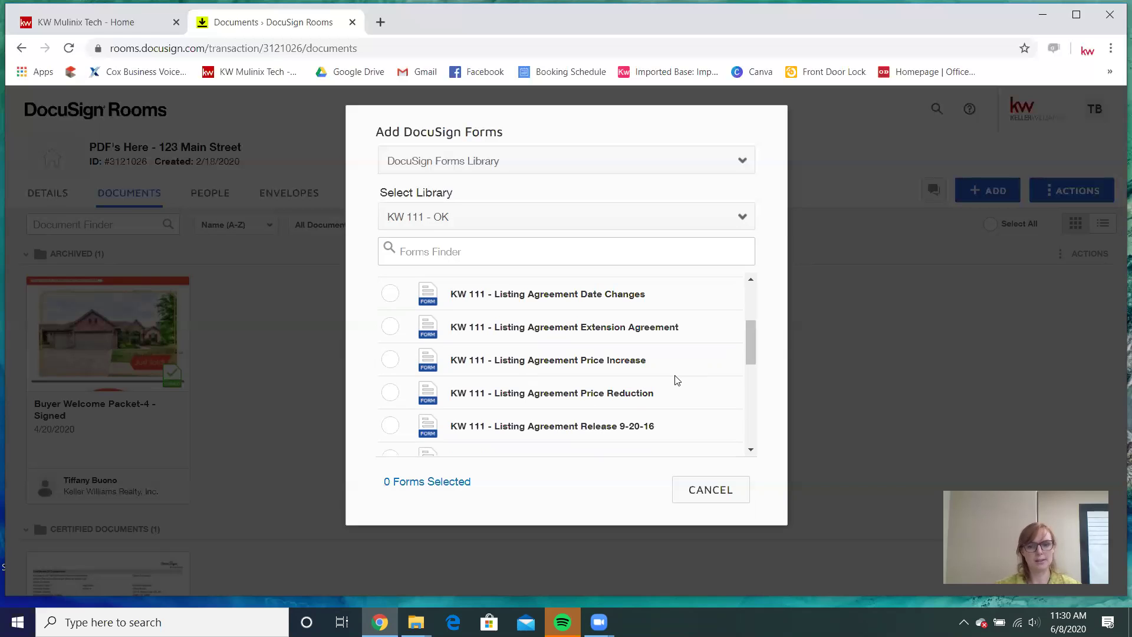
pyautogui.scroll(-6, 677, 380)
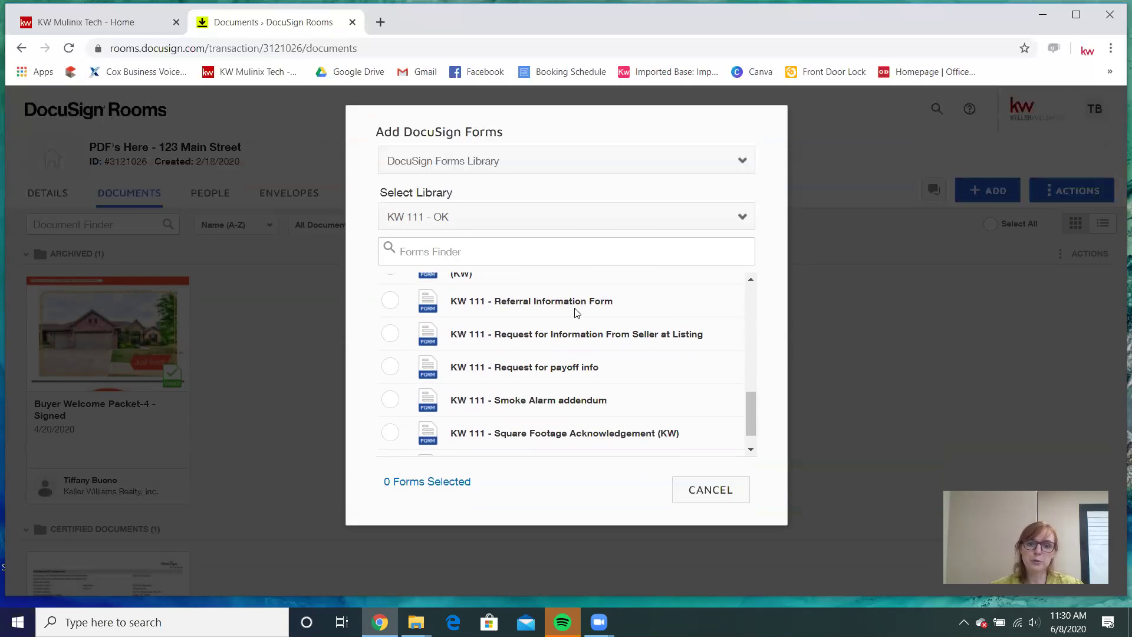
pyautogui.scroll(-1, 576, 313)
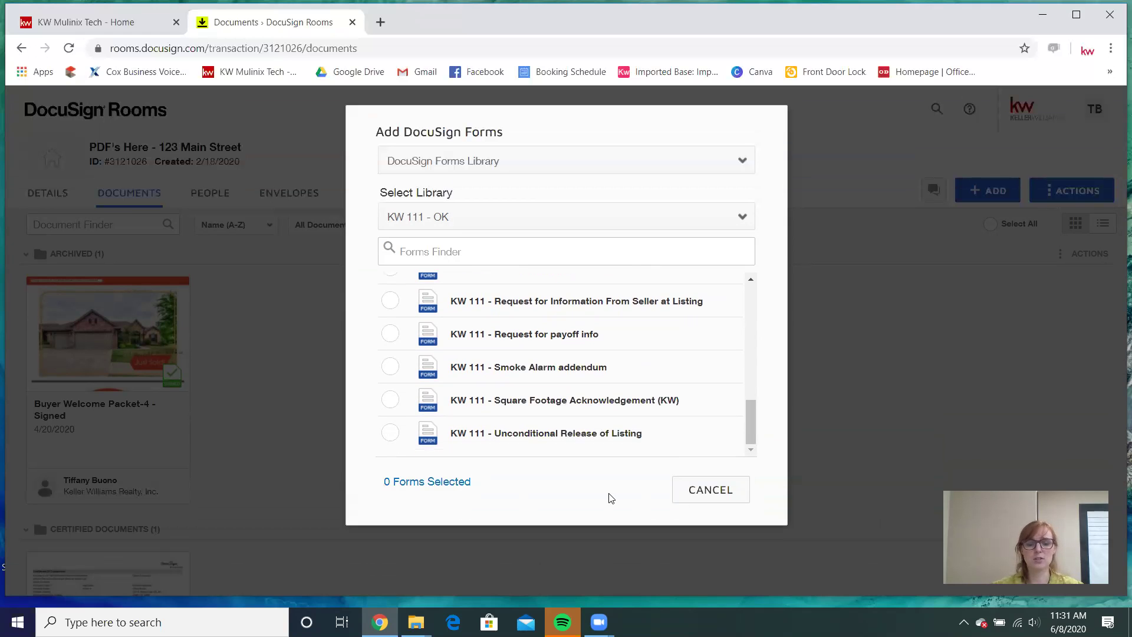
pyautogui.click(742, 501)
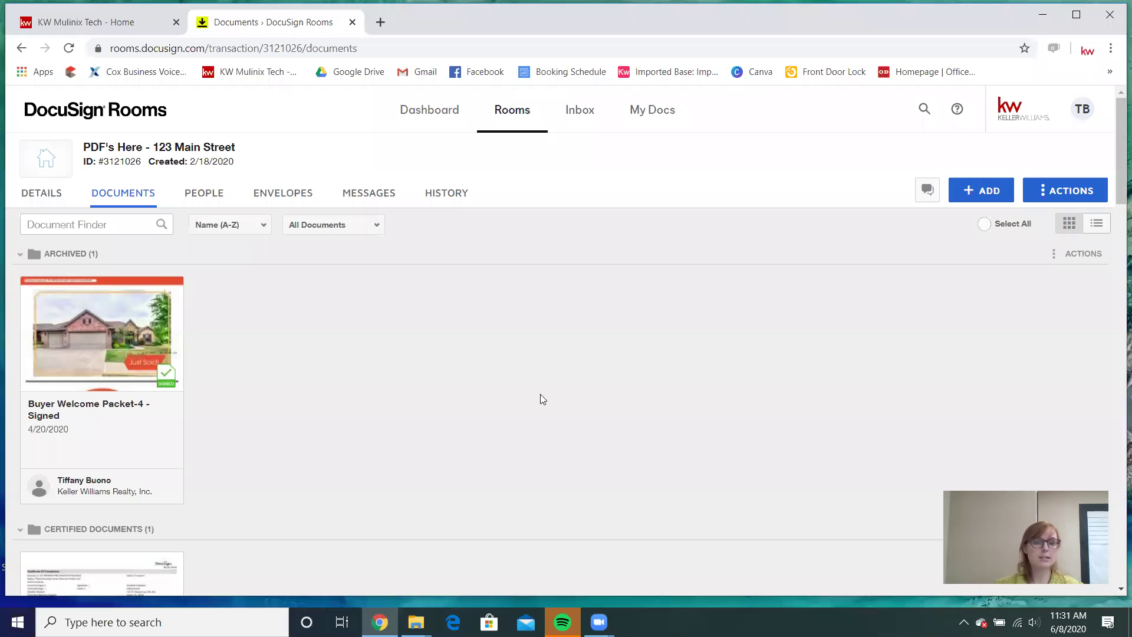
pyautogui.click(1003, 191)
pyautogui.click(990, 252)
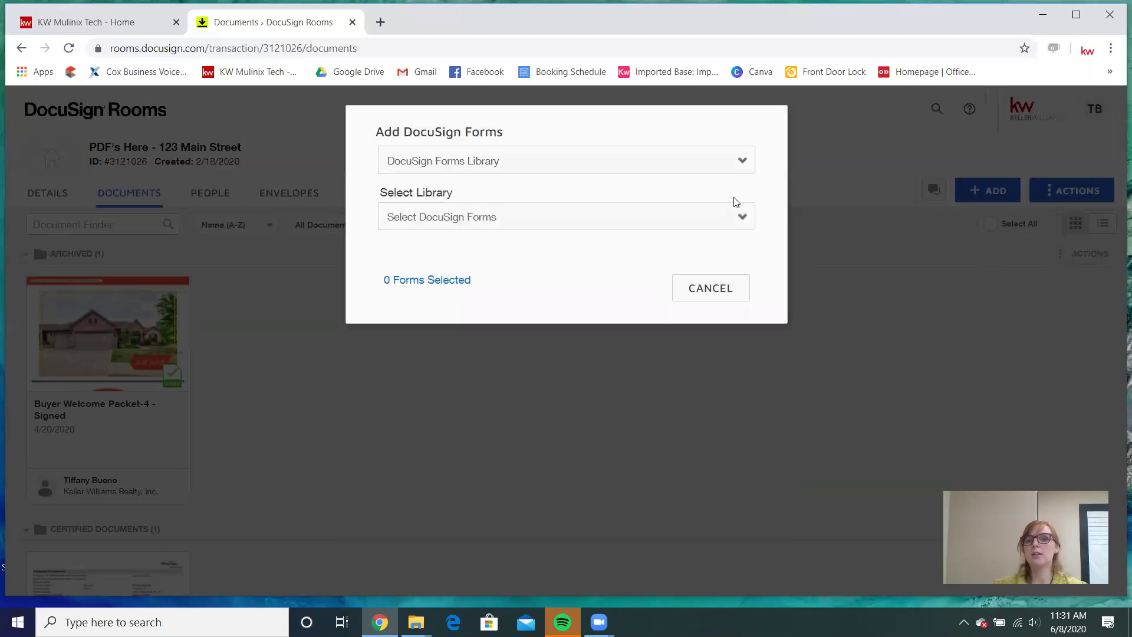
pyautogui.click(725, 288)
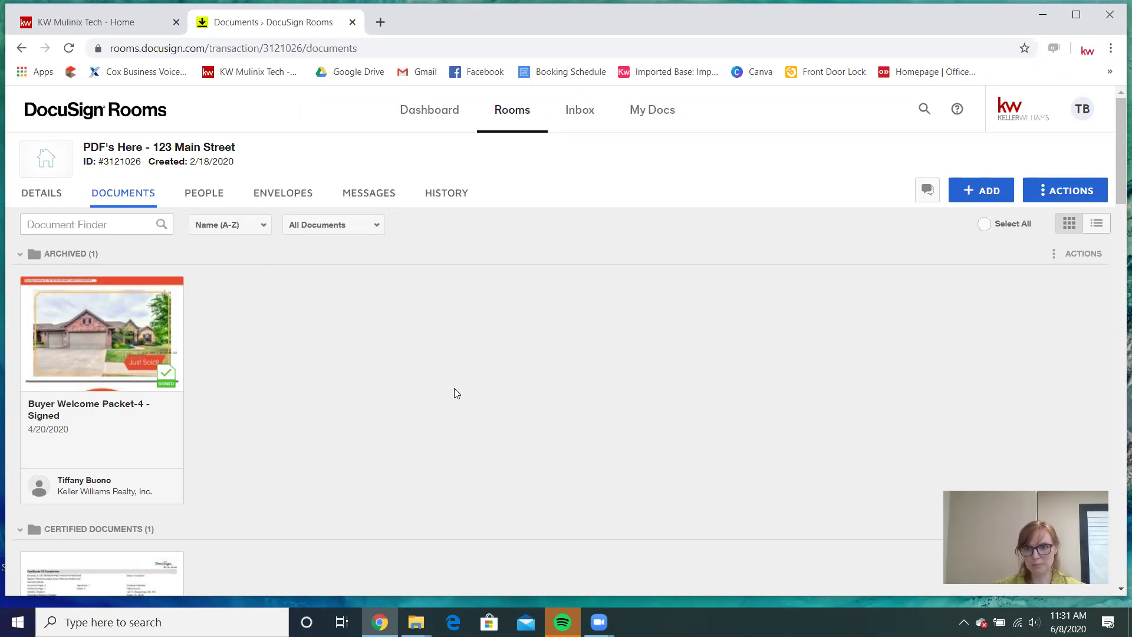
pyautogui.scroll(-3, 454, 388)
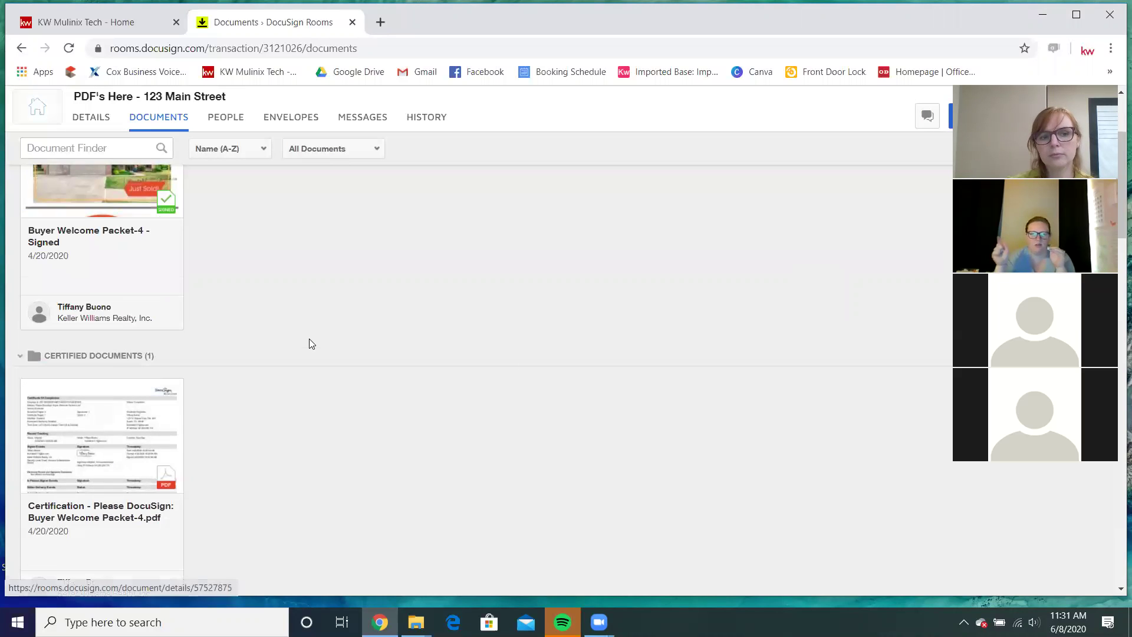
# Step: Open the Buyer Packet document under Under Contract and choose Split from its actions menu
pyautogui.scroll(-5, 309, 338)
pyautogui.click(29, 369)
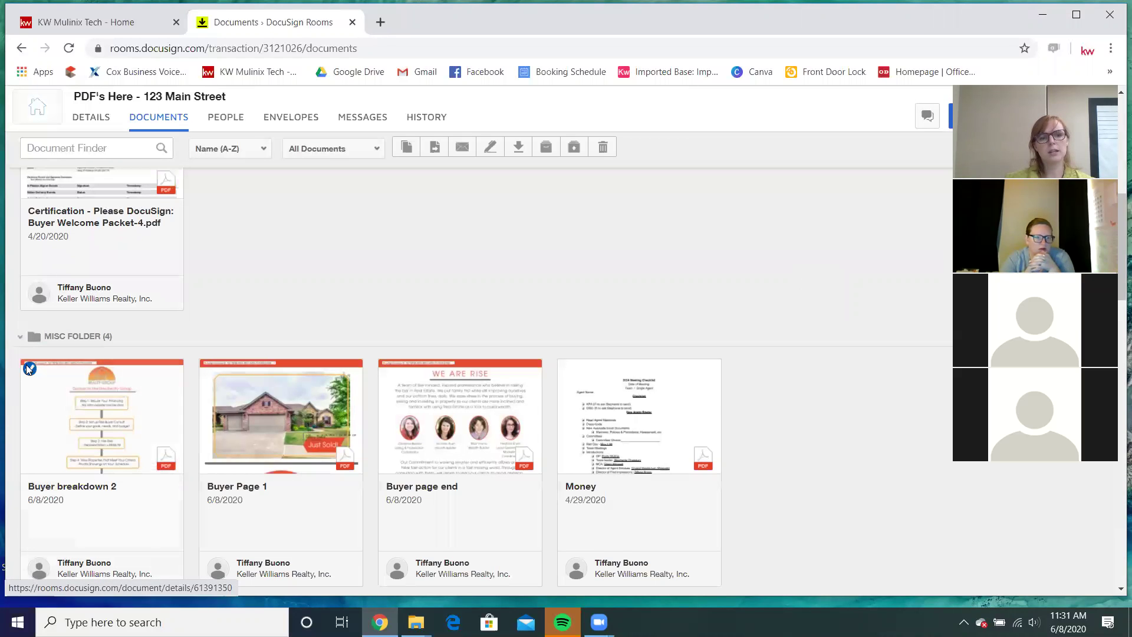
pyautogui.click(27, 366)
pyautogui.scroll(-5, 437, 297)
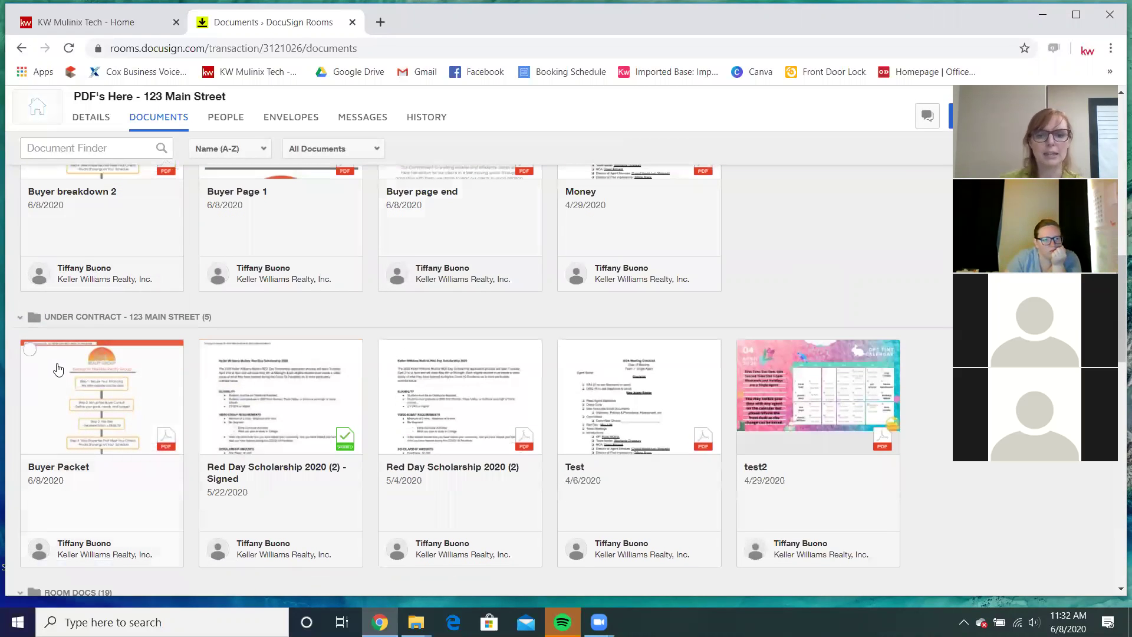
pyautogui.click(98, 420)
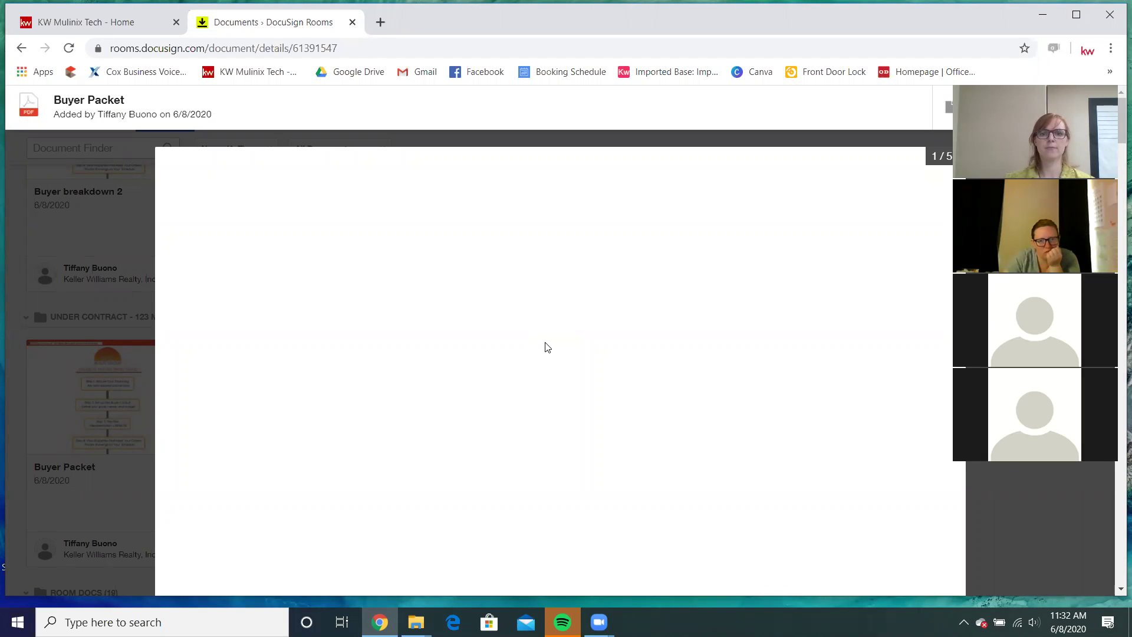
pyautogui.click(948, 106)
pyautogui.click(923, 187)
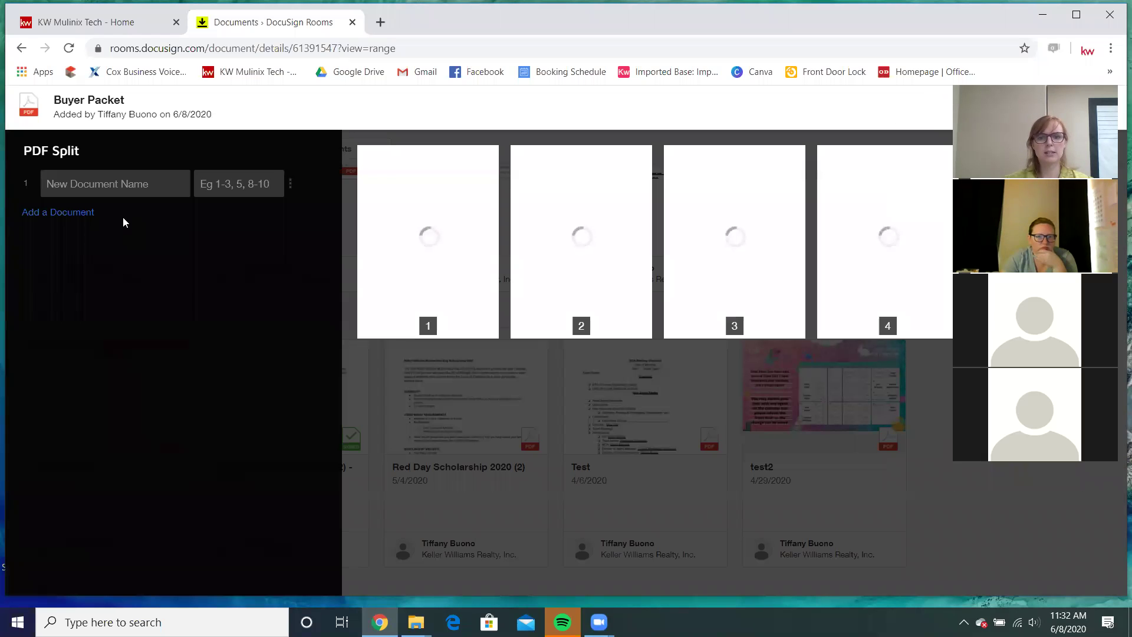
# Step: Create one split document named 'testing 123' with page range 5,2 and save it
pyautogui.click(202, 181)
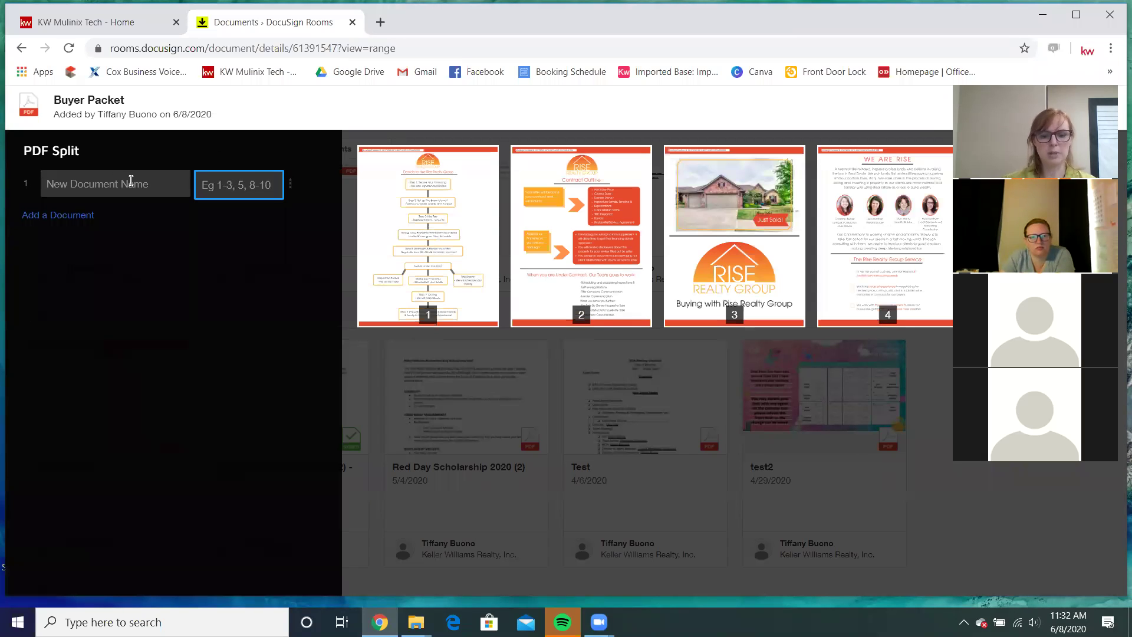
pyautogui.write('testing 123')
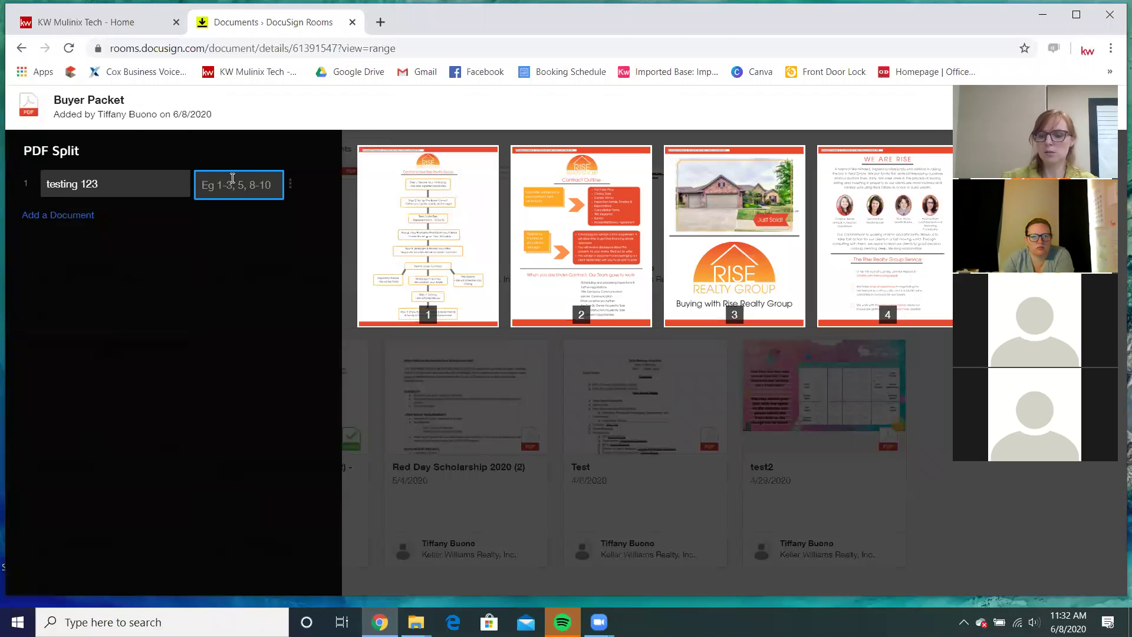
pyautogui.write('5')
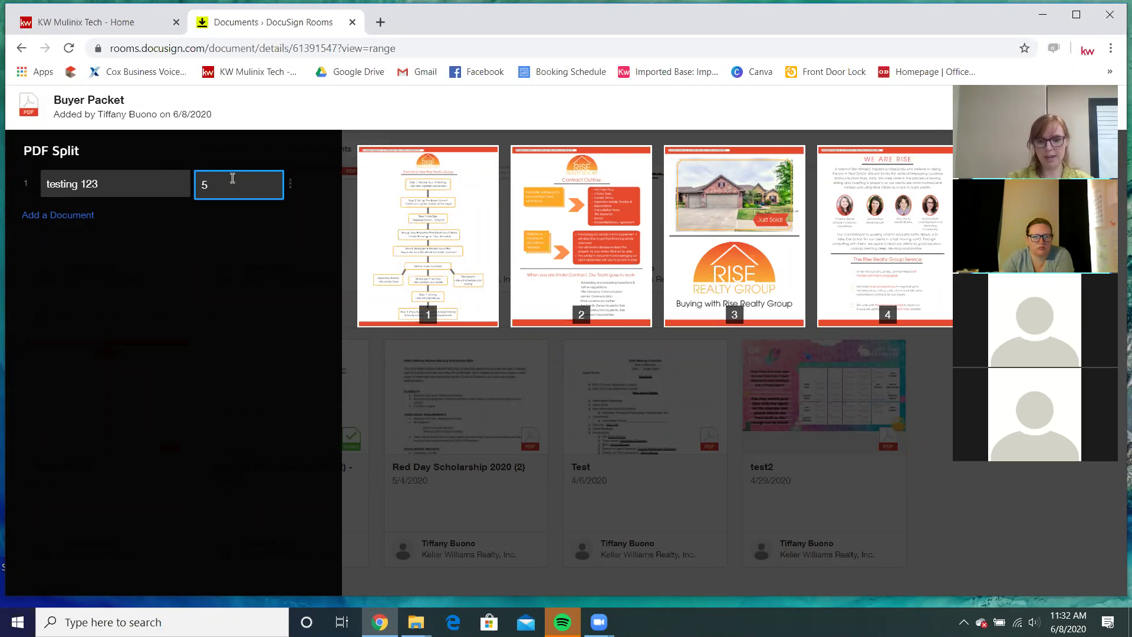
pyautogui.write(',2')
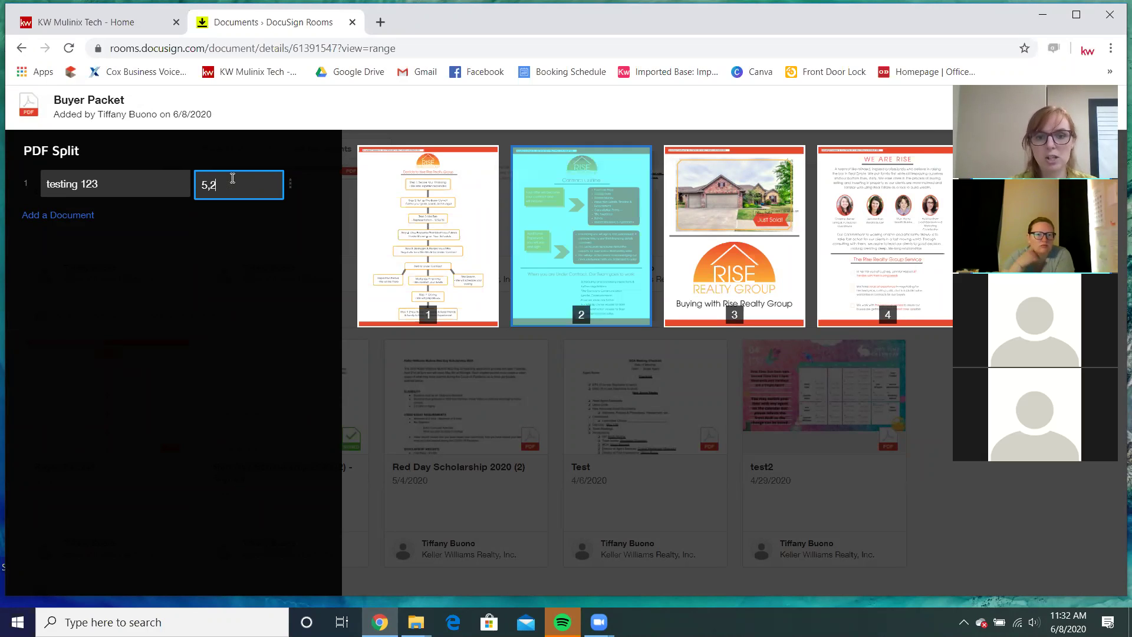
pyautogui.click(90, 216)
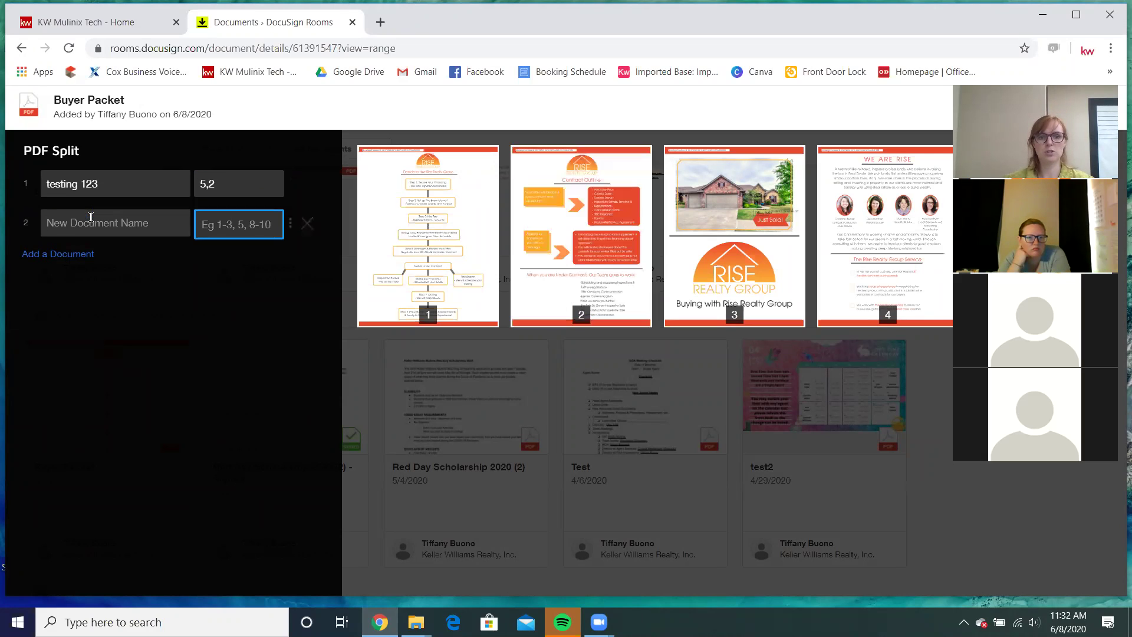
pyautogui.click(308, 224)
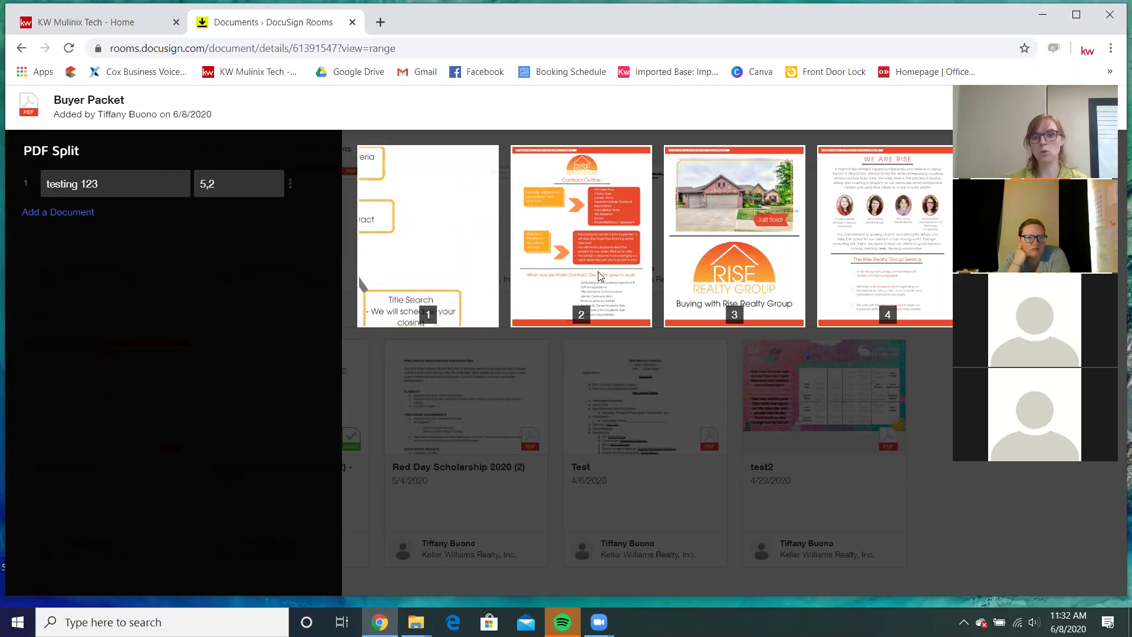
pyautogui.click(109, 186)
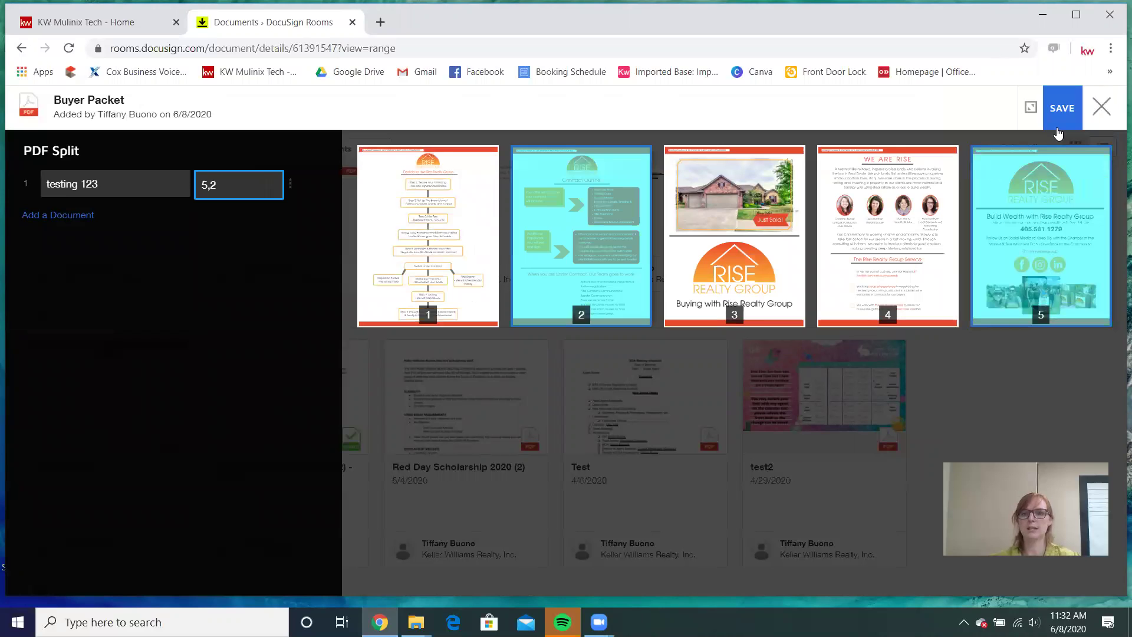
pyautogui.click(1059, 107)
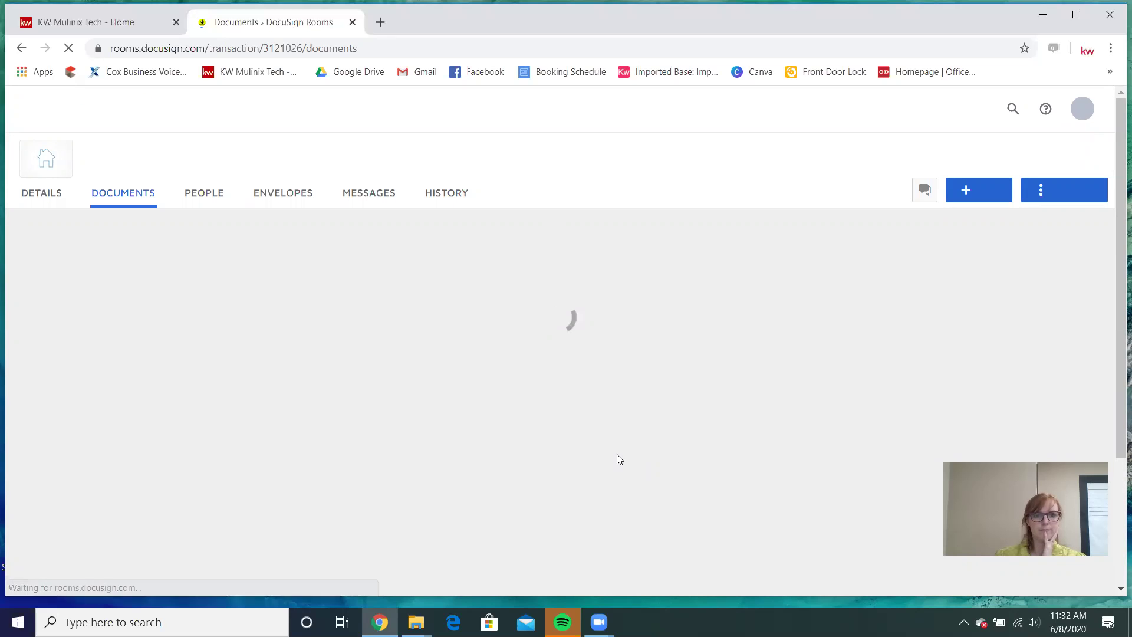
pyautogui.scroll(-12, 619, 459)
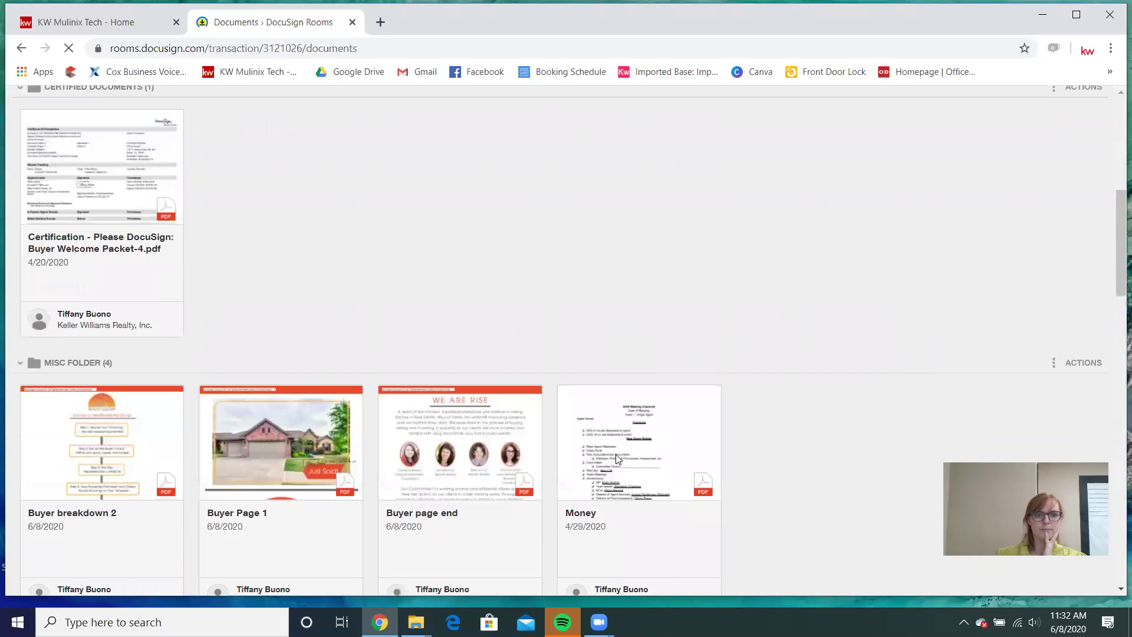
pyautogui.scroll(-10, 610, 374)
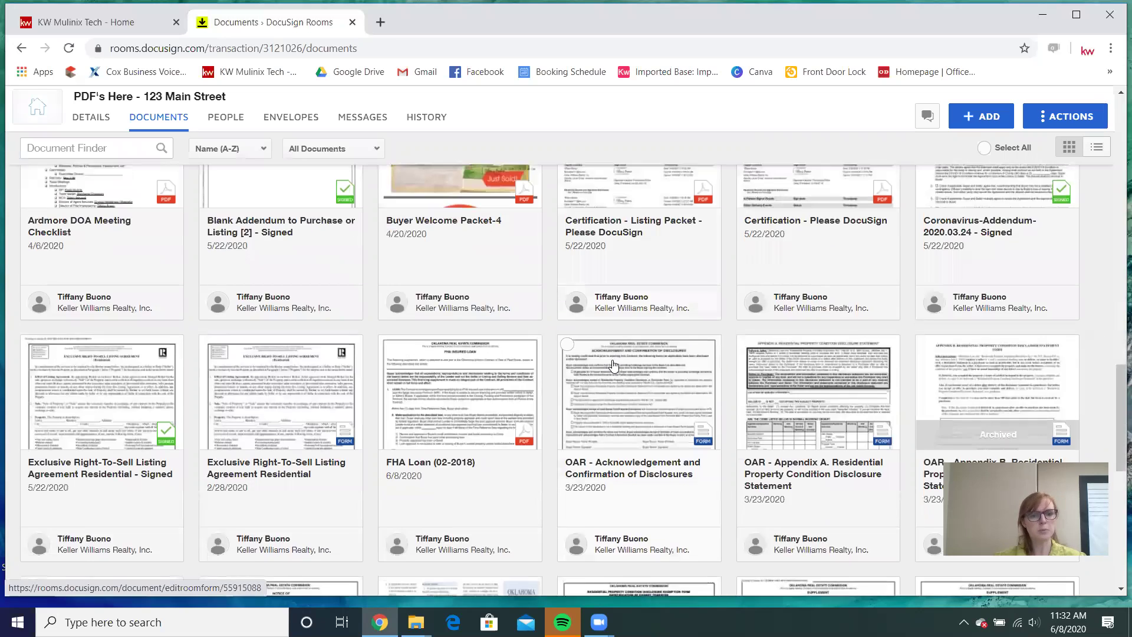
# Step: Open the new testing 123 document, closing it while its preview is still building
pyautogui.scroll(-4, 614, 366)
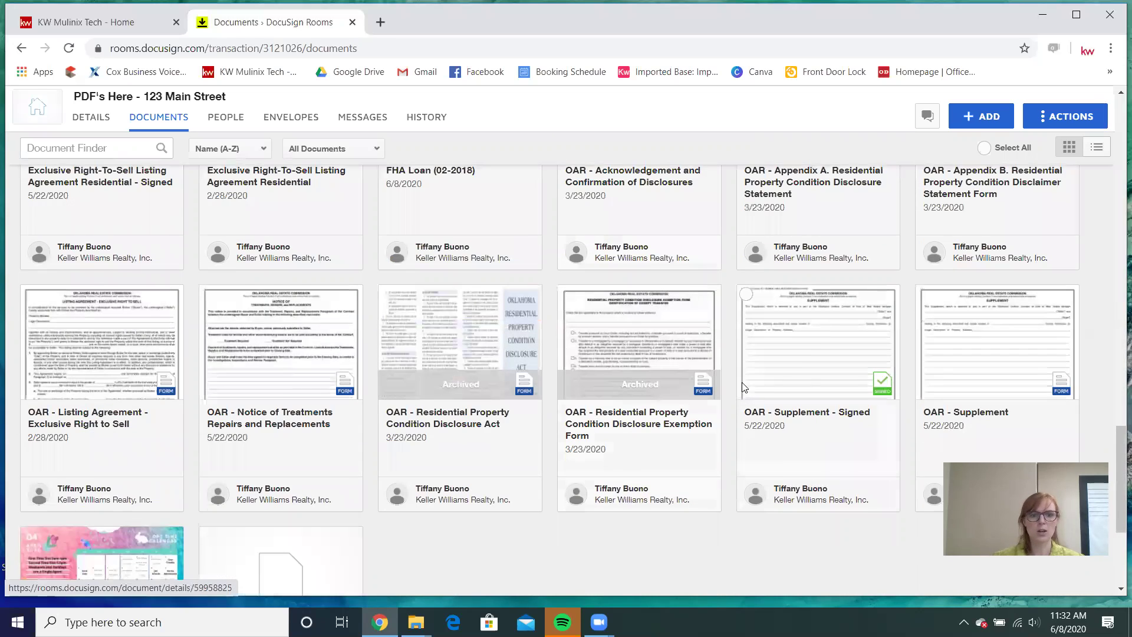
pyautogui.click(280, 389)
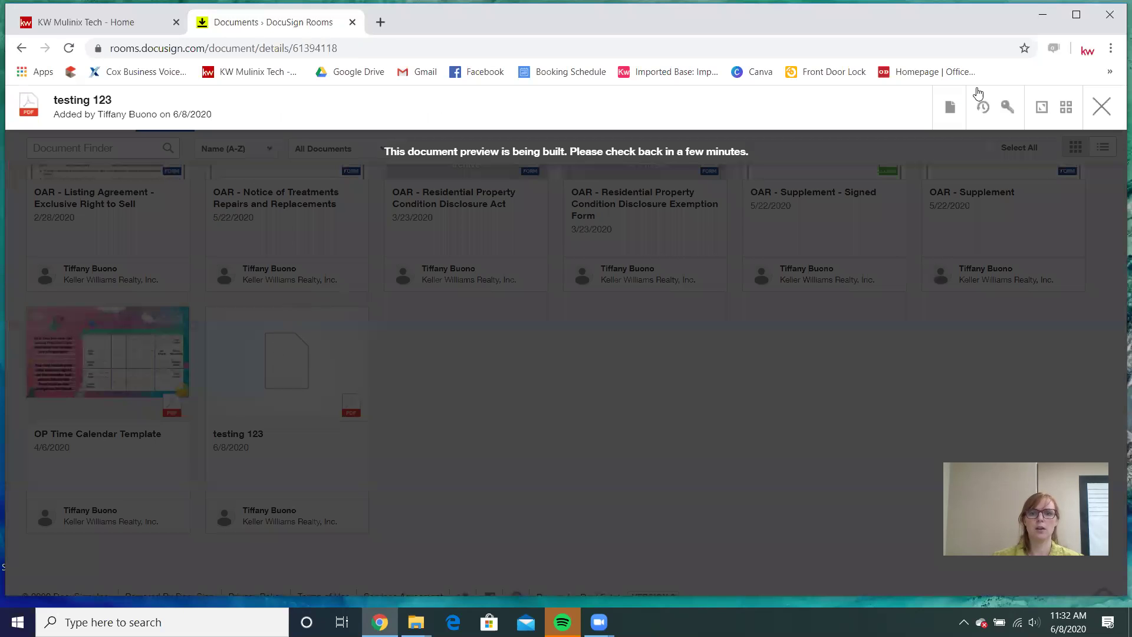
pyautogui.click(1102, 107)
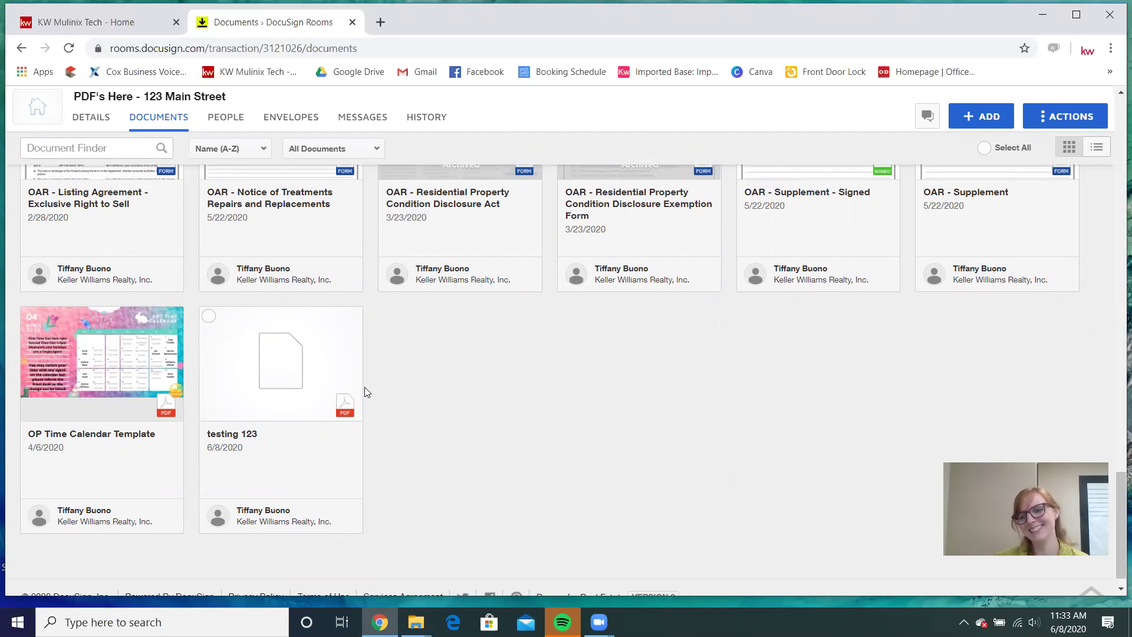
# Step: Reopen testing 123, review both pages of the preview, and close the viewer
pyautogui.click(295, 364)
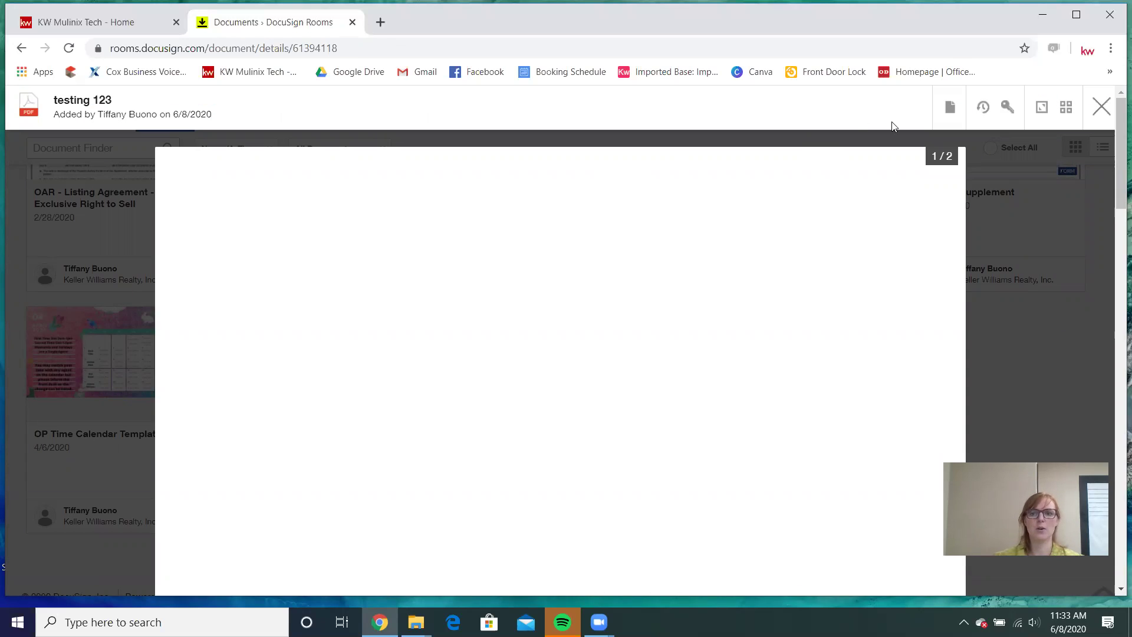
pyautogui.scroll(-8, 345, 241)
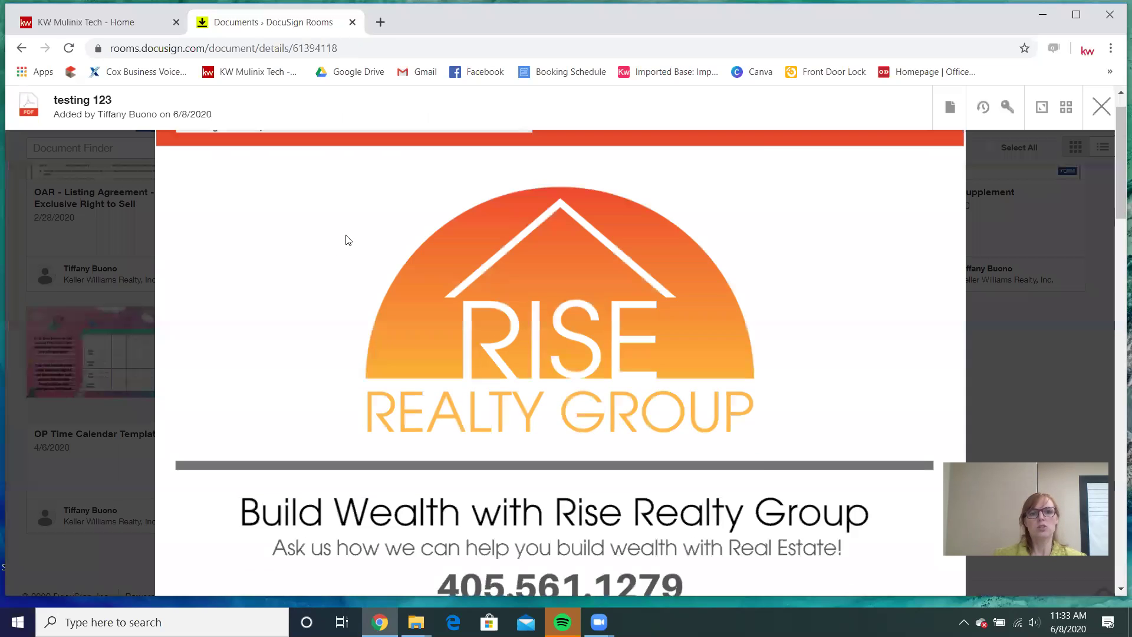
pyautogui.scroll(-10, 344, 241)
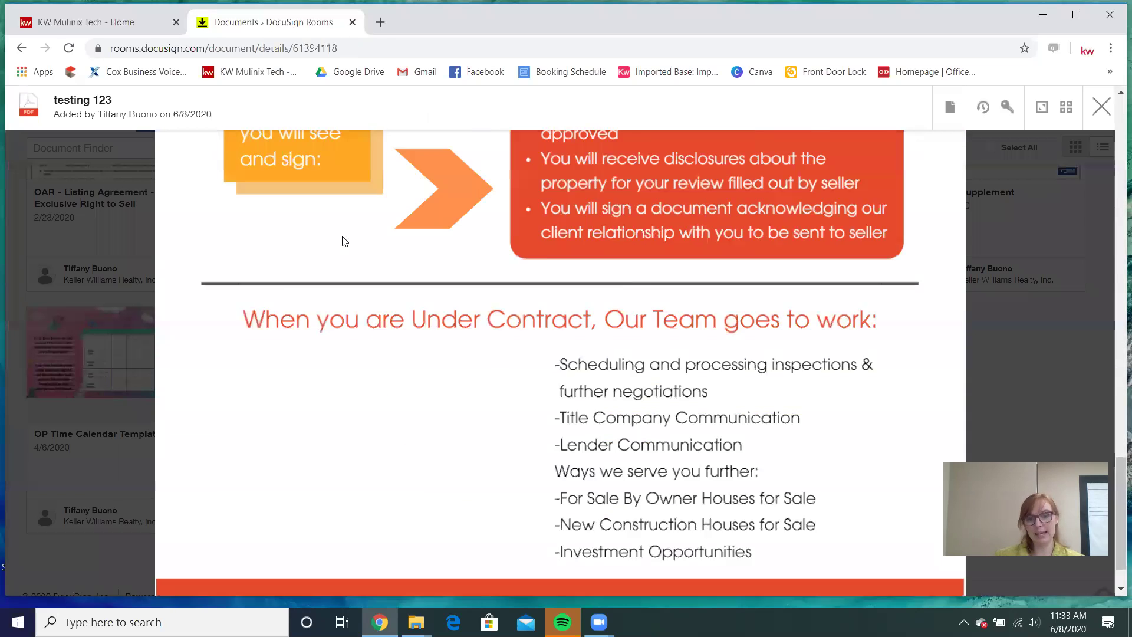
pyautogui.scroll(8, 344, 241)
pyautogui.scroll(10, 342, 239)
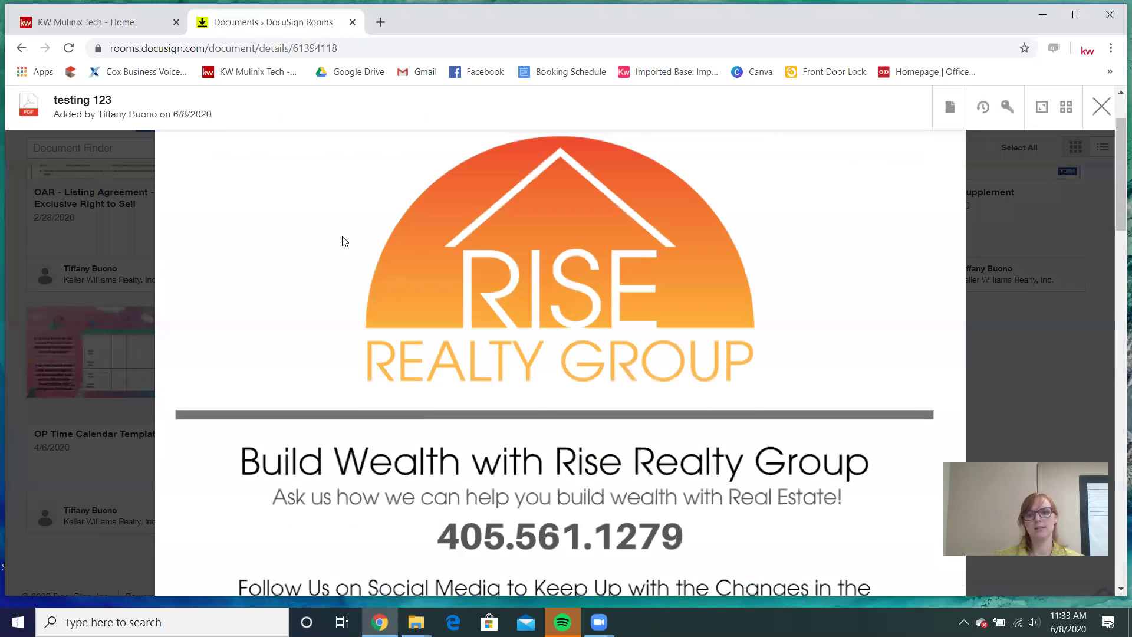
pyautogui.scroll(-15, 590, 346)
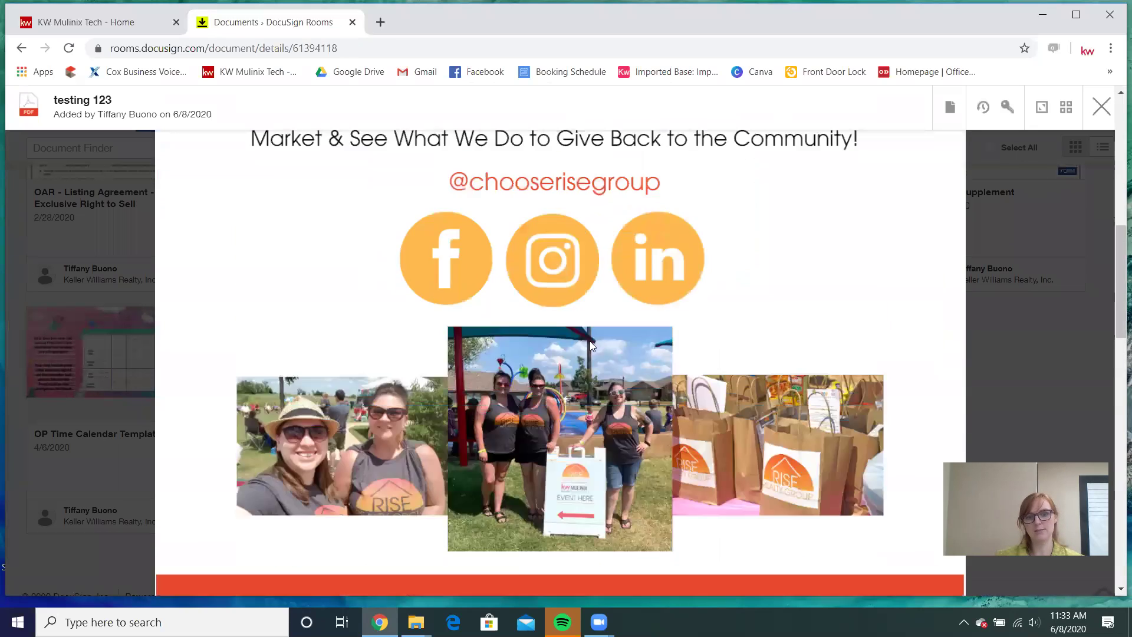
pyautogui.scroll(-10, 577, 289)
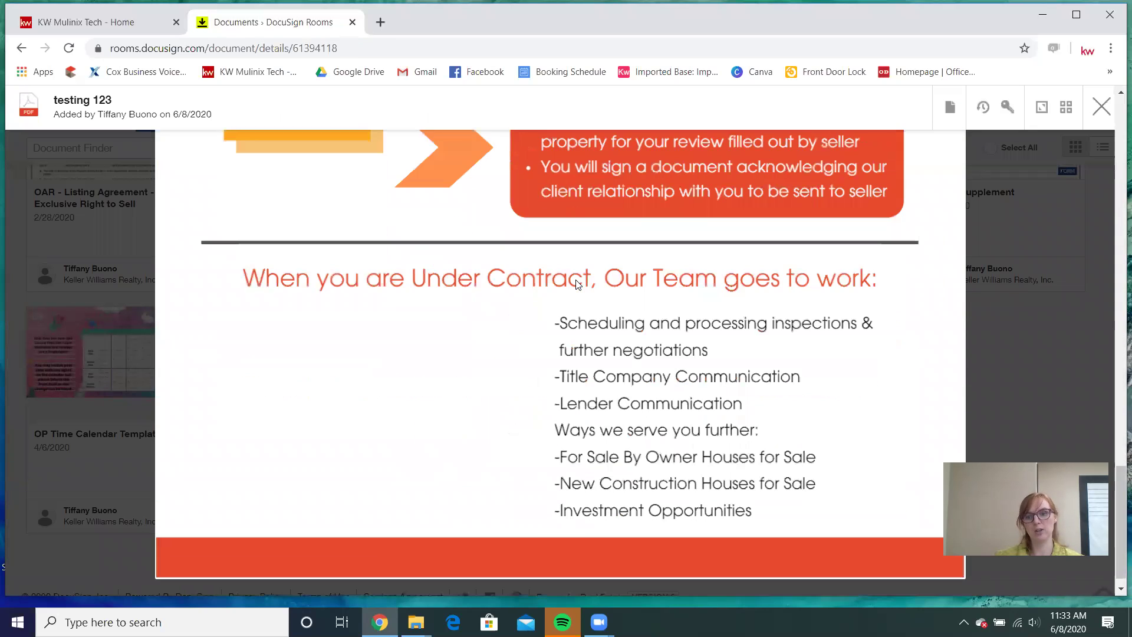
pyautogui.click(1102, 106)
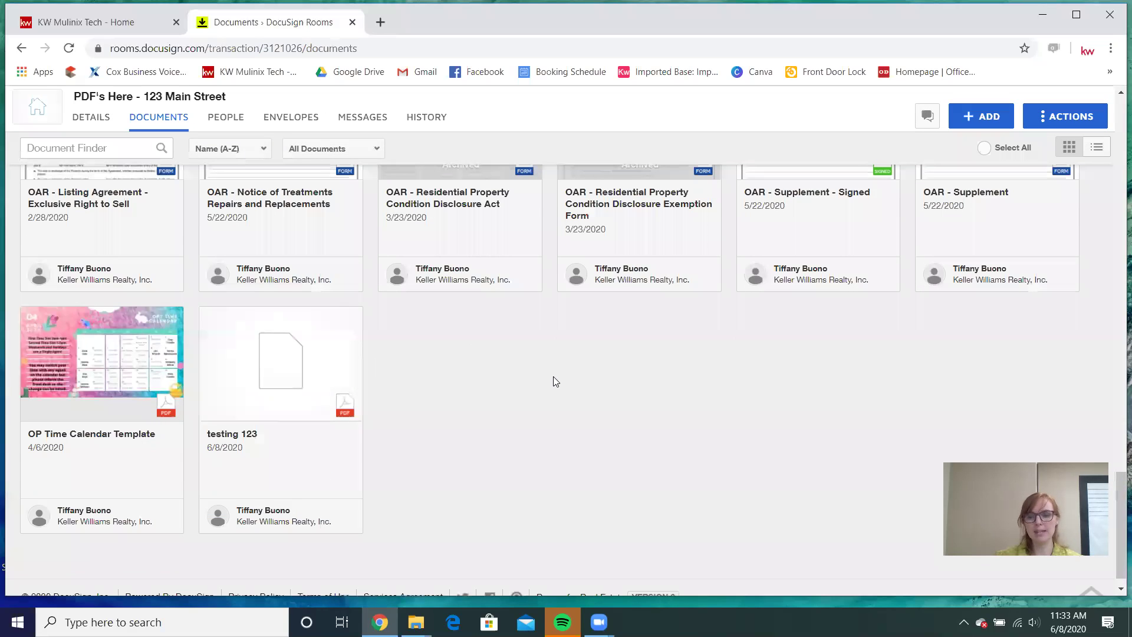
pyautogui.scroll(10, 554, 377)
pyautogui.scroll(10, 556, 381)
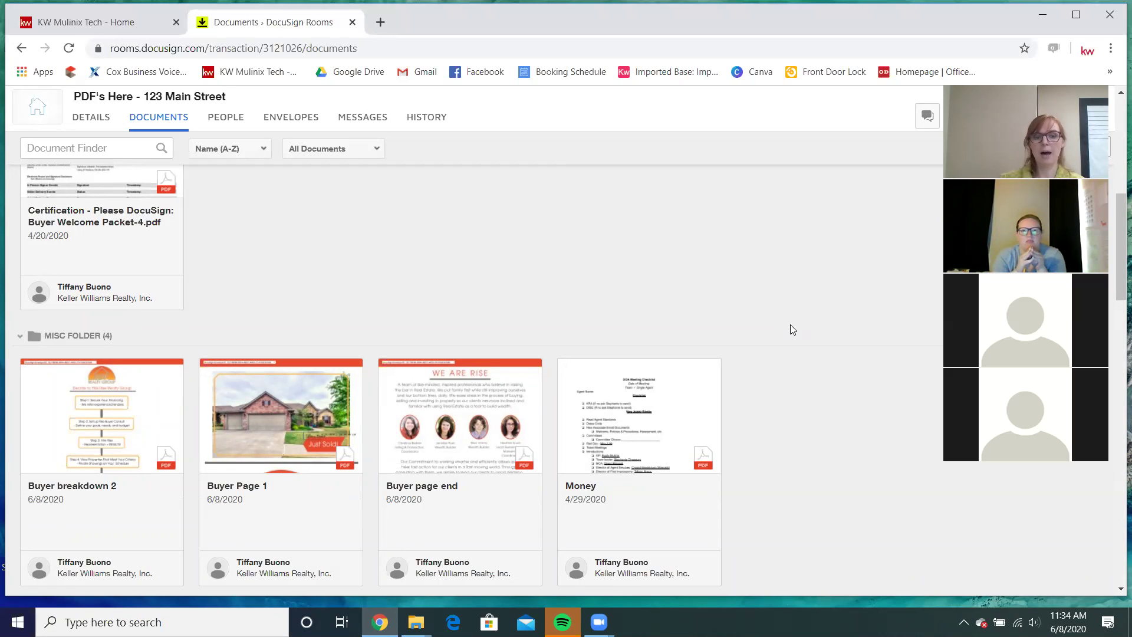
pyautogui.click(249, 426)
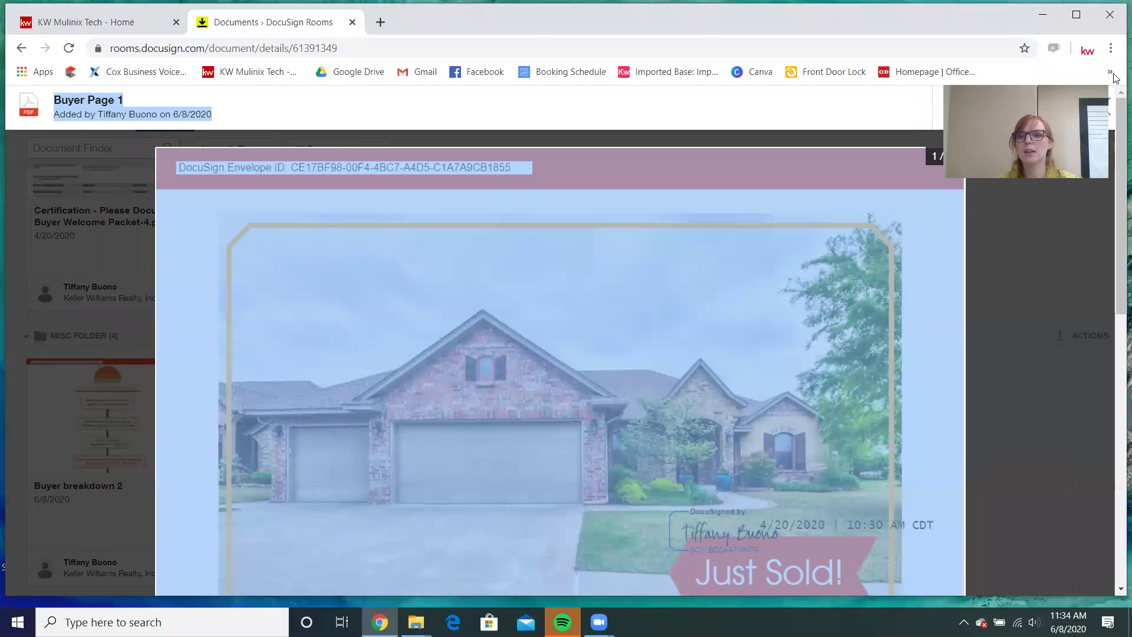
pyautogui.press('Escape')
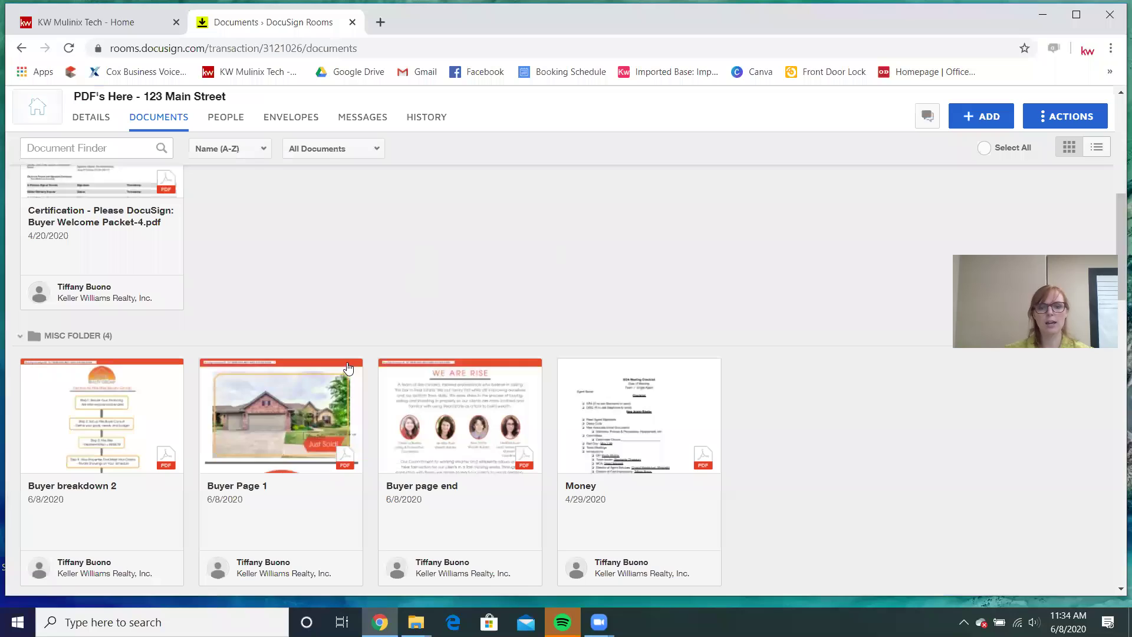
pyautogui.scroll(-5, 72, 447)
pyautogui.click(108, 420)
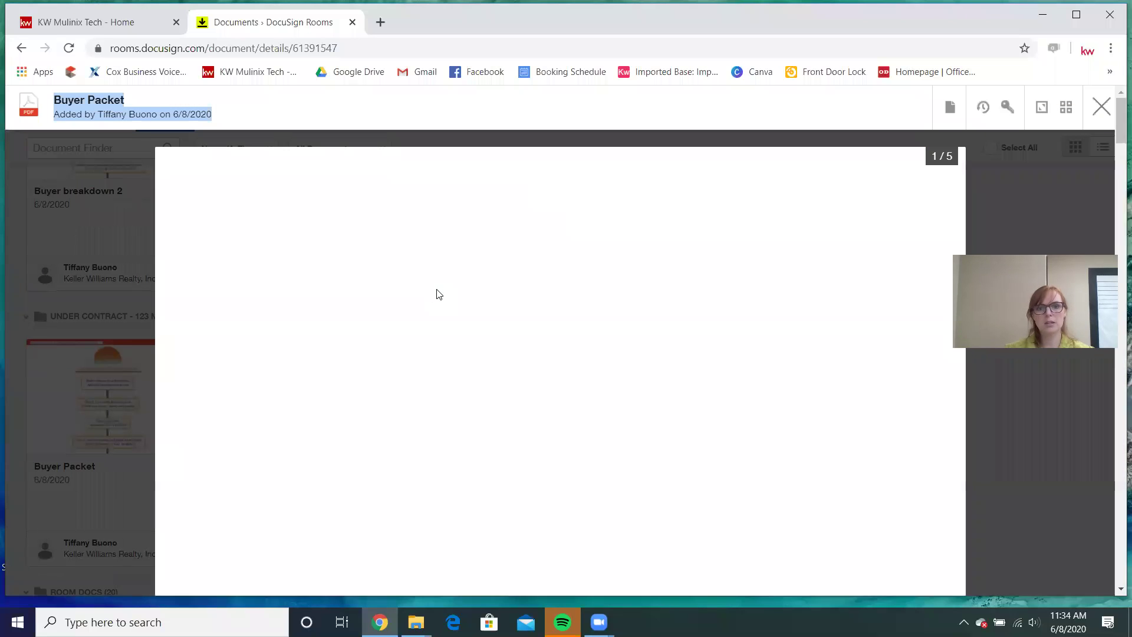
pyautogui.scroll(-20, 669, 293)
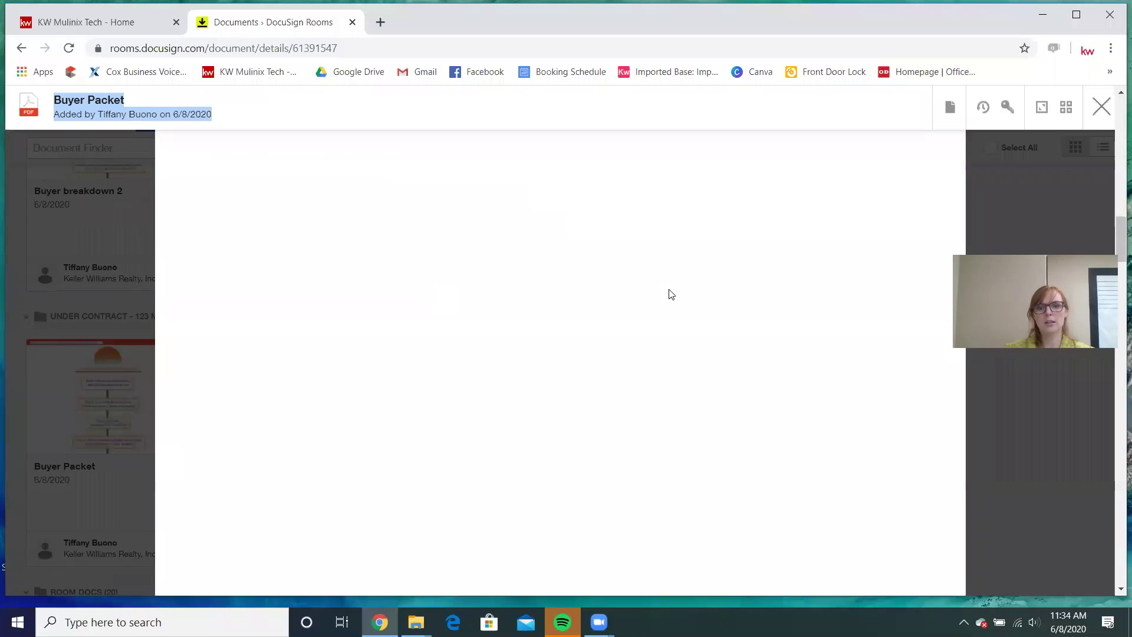
pyautogui.scroll(-10, 674, 294)
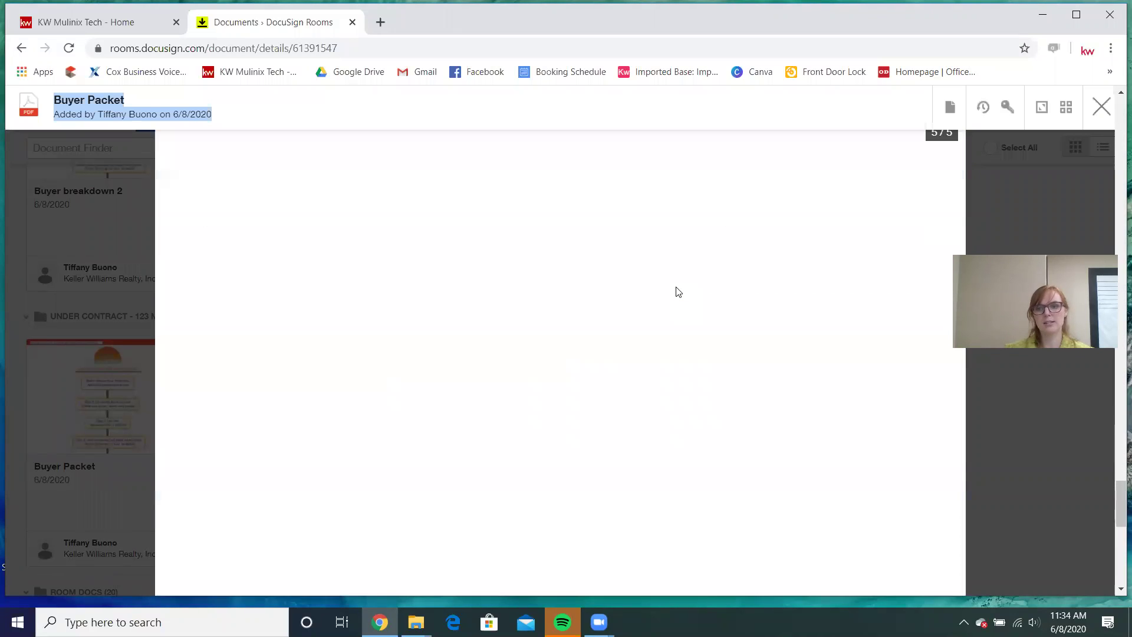
pyautogui.scroll(6, 678, 291)
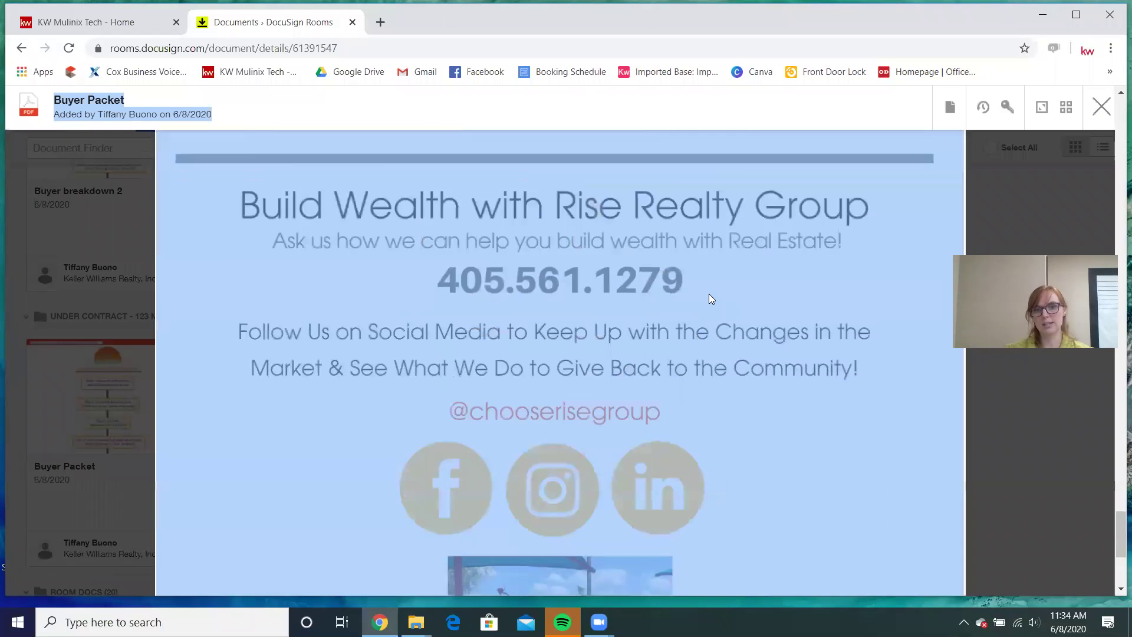
pyautogui.scroll(-3, 649, 394)
pyautogui.scroll(6, 649, 394)
pyautogui.scroll(10, 649, 394)
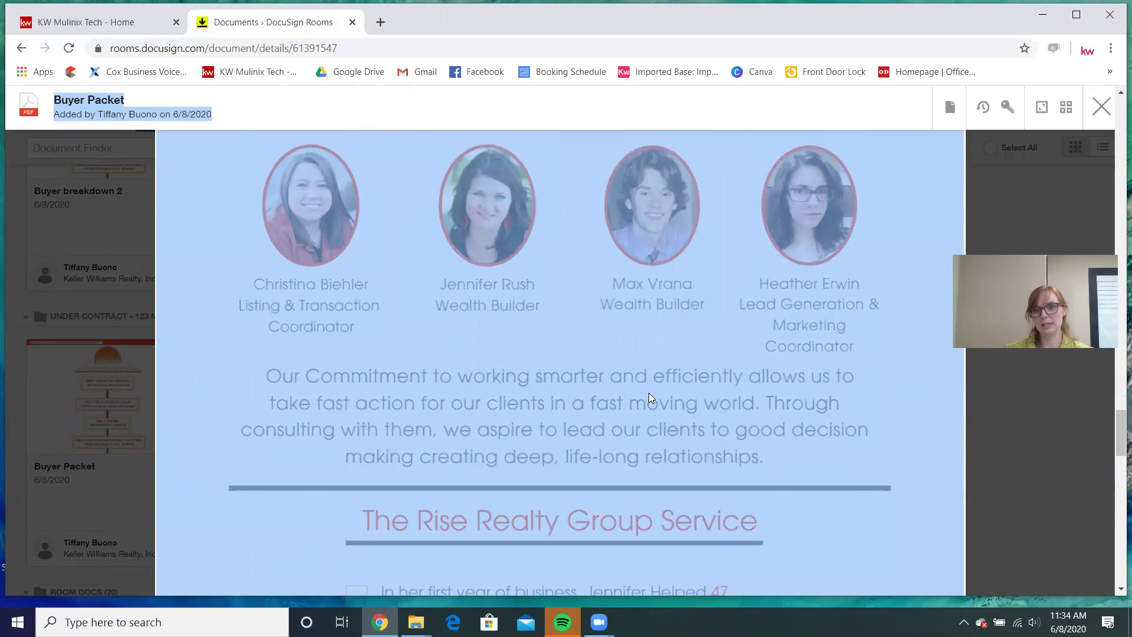
pyautogui.scroll(-10, 648, 393)
pyautogui.scroll(6, 648, 392)
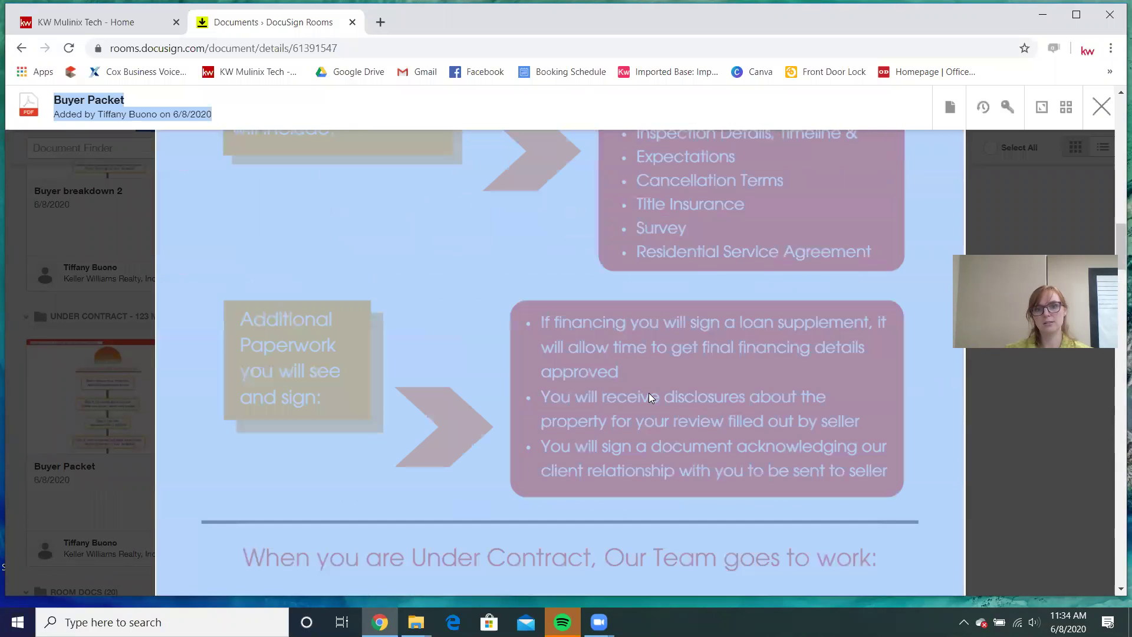
pyautogui.scroll(-3, 671, 338)
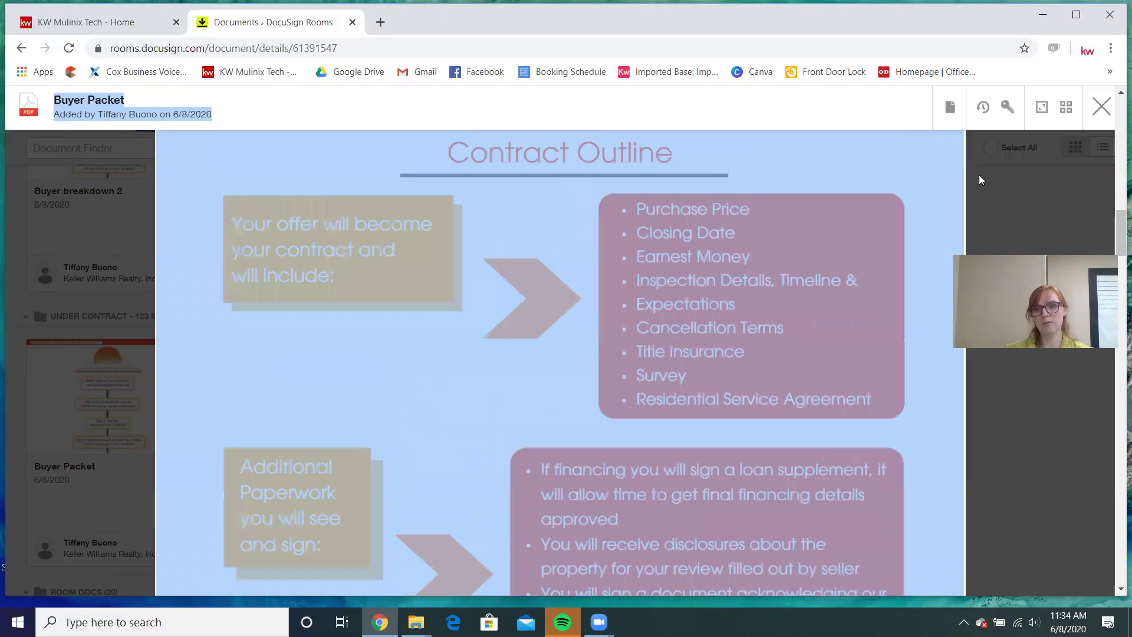
pyautogui.click(1101, 107)
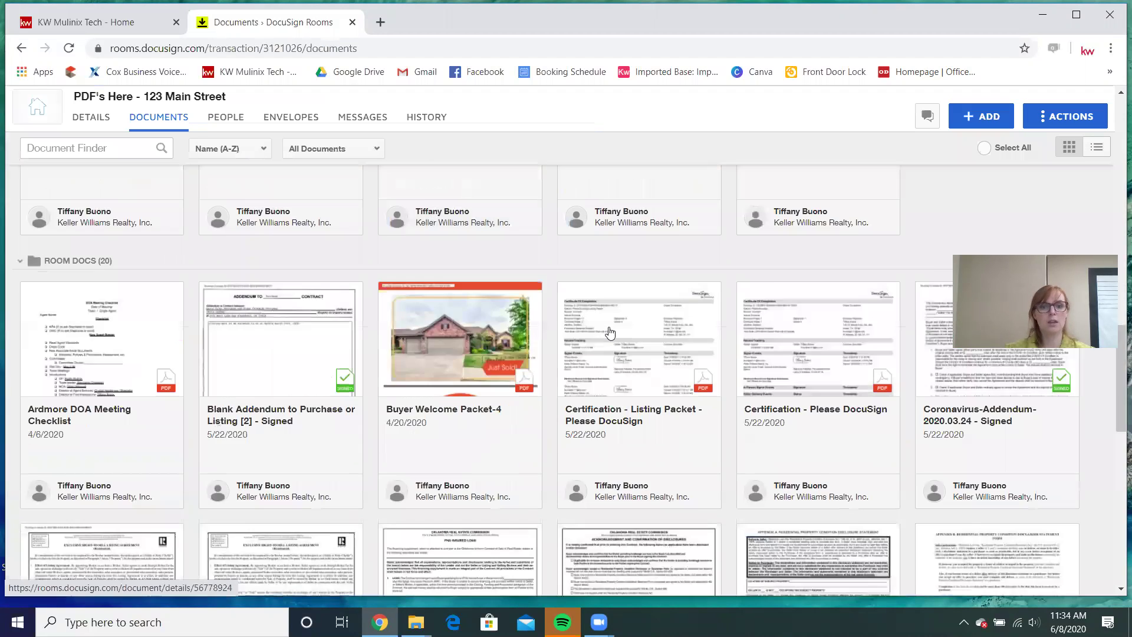
pyautogui.scroll(-15, 610, 333)
pyautogui.click(289, 357)
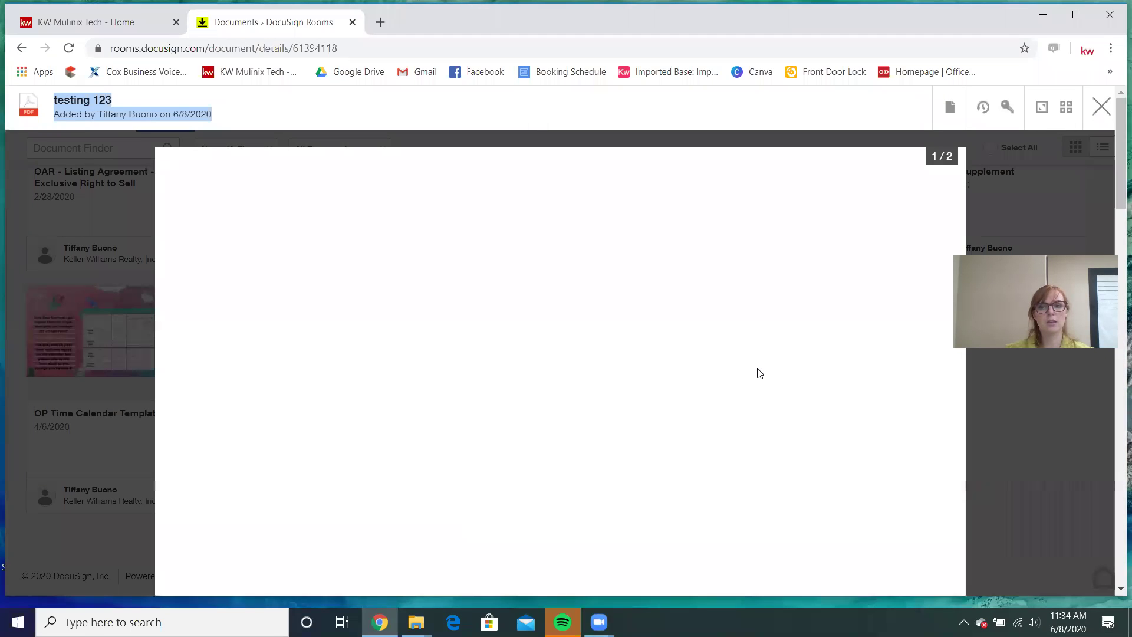
pyautogui.scroll(-12, 758, 369)
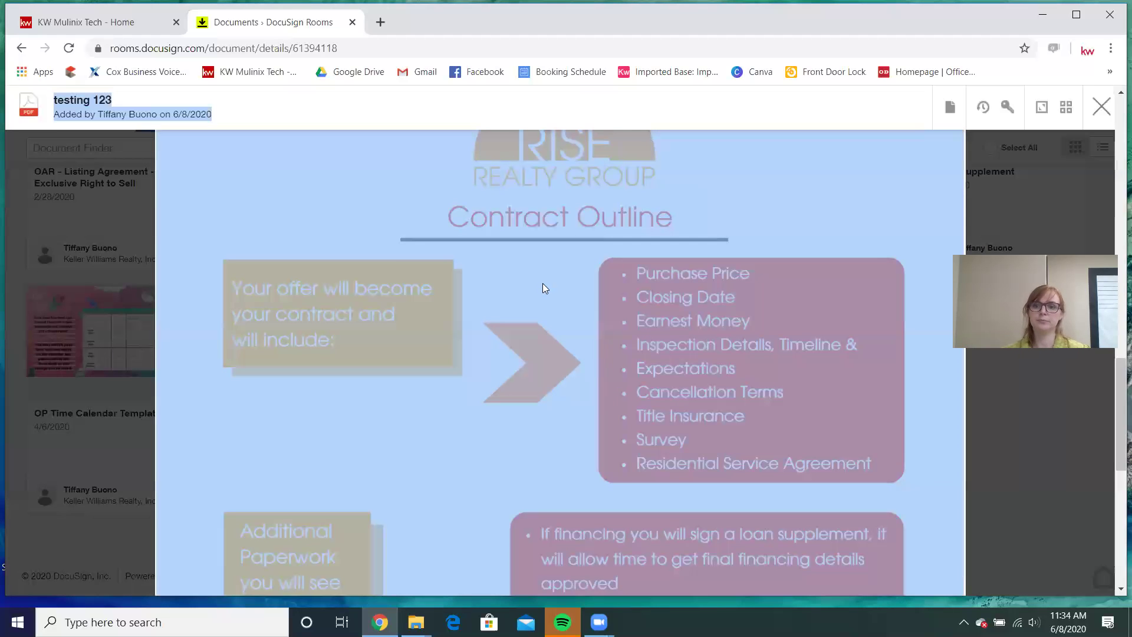
pyautogui.scroll(10, 514, 273)
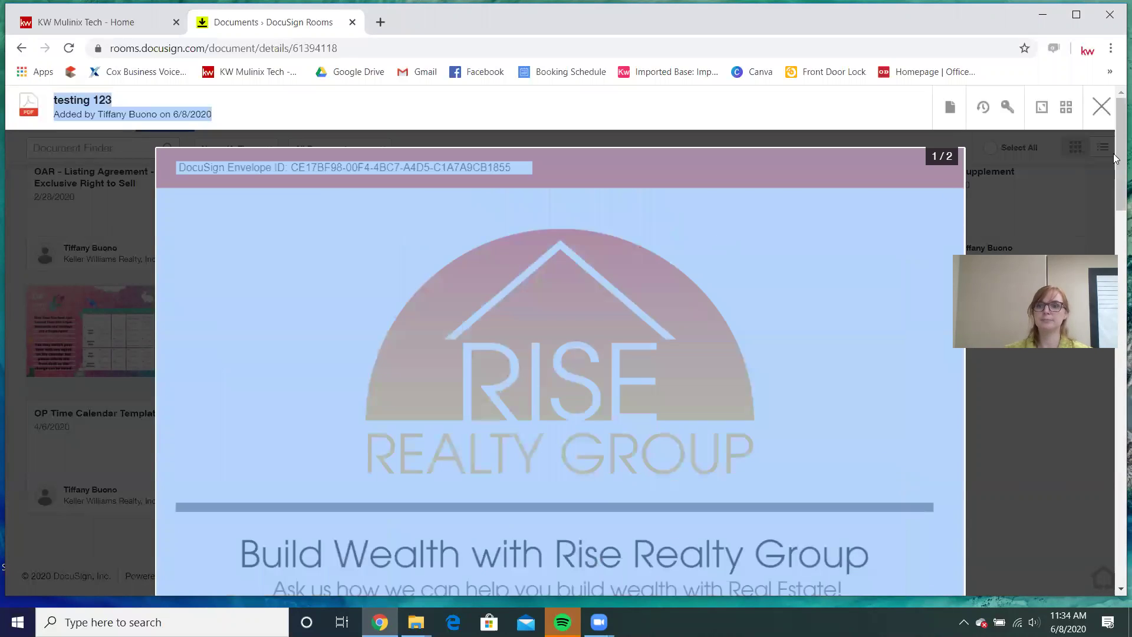
pyautogui.click(1101, 109)
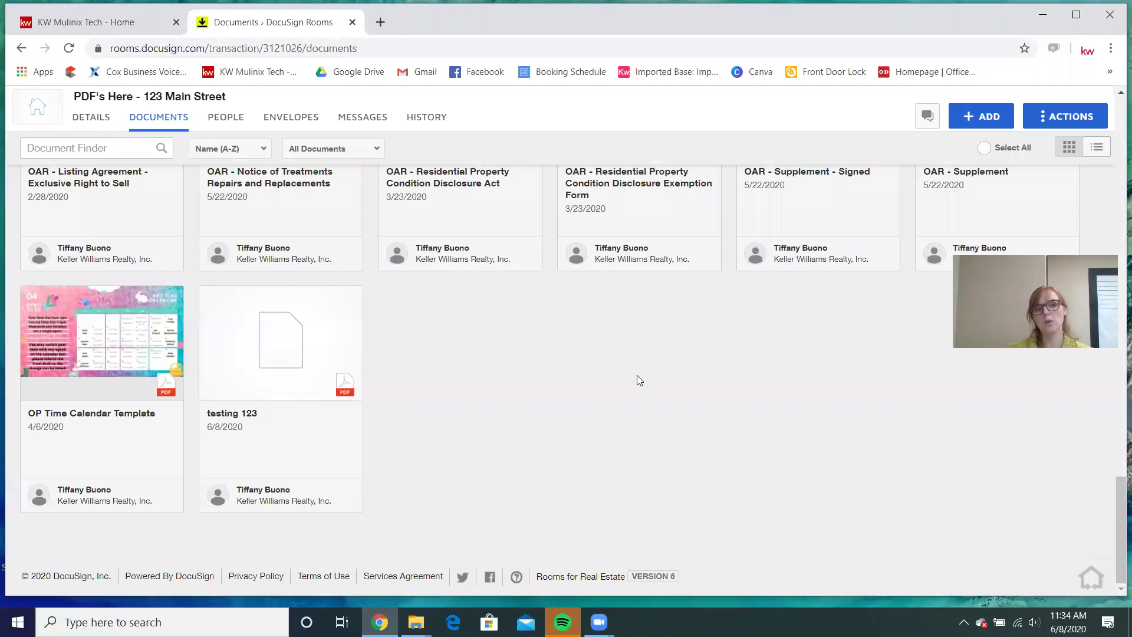
pyautogui.scroll(10, 637, 375)
pyautogui.scroll(12, 640, 380)
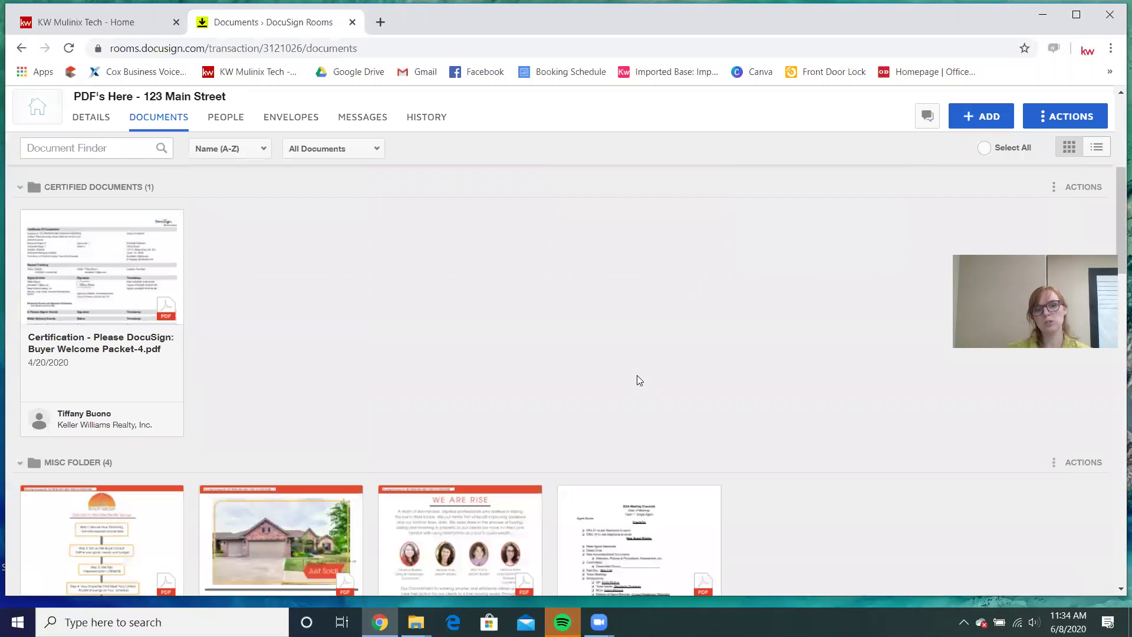
pyautogui.scroll(-5, 639, 381)
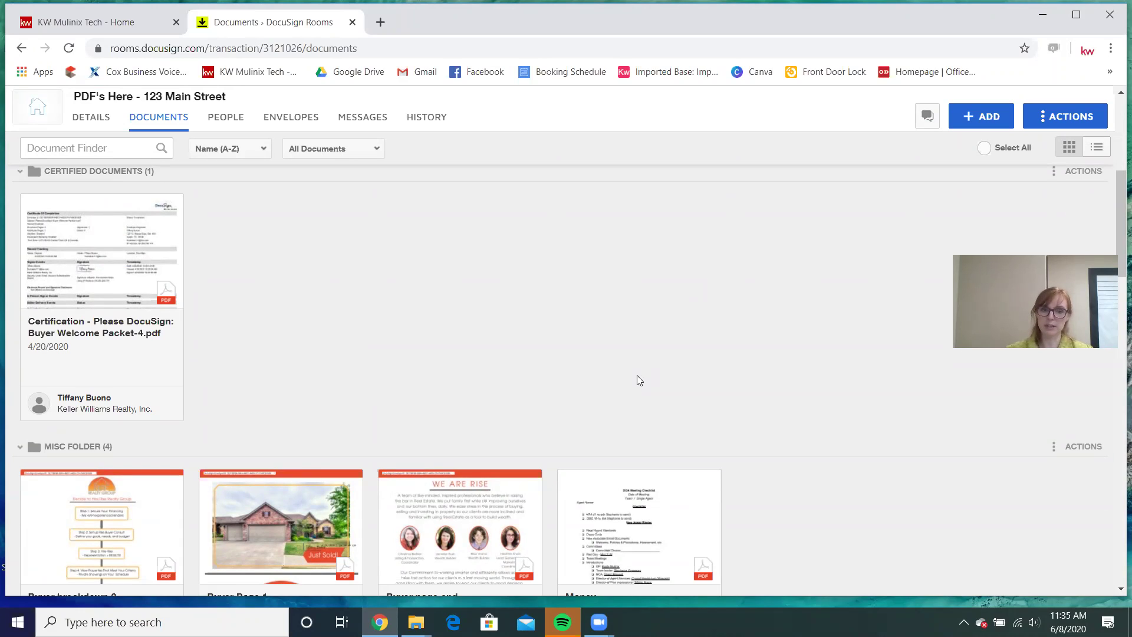
pyautogui.scroll(-9, 283, 374)
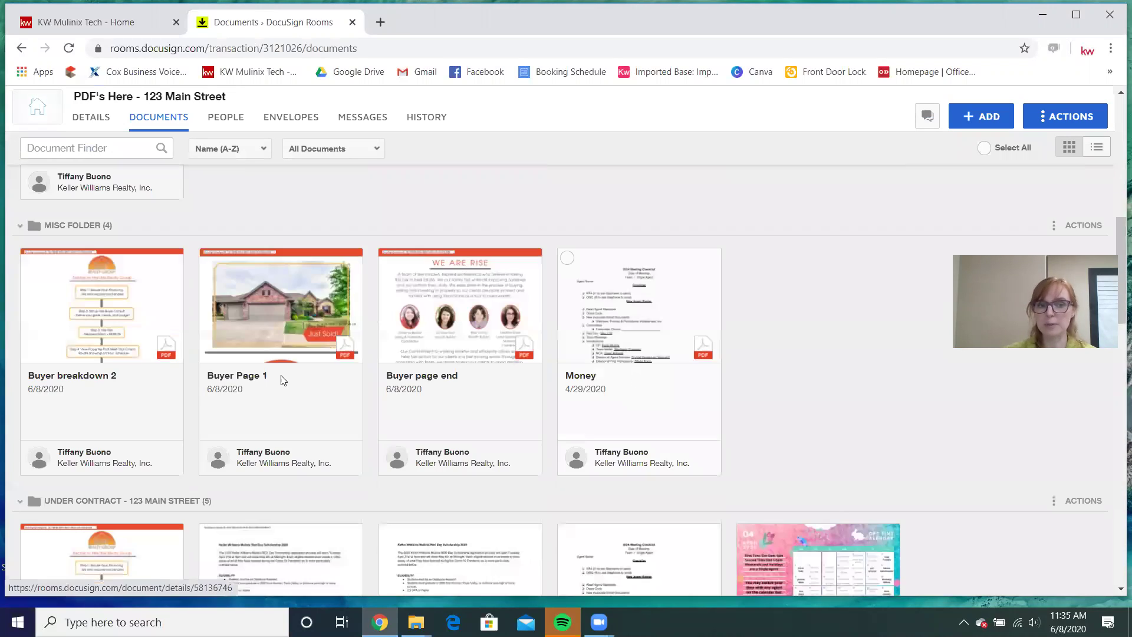
pyautogui.scroll(-4, 101, 453)
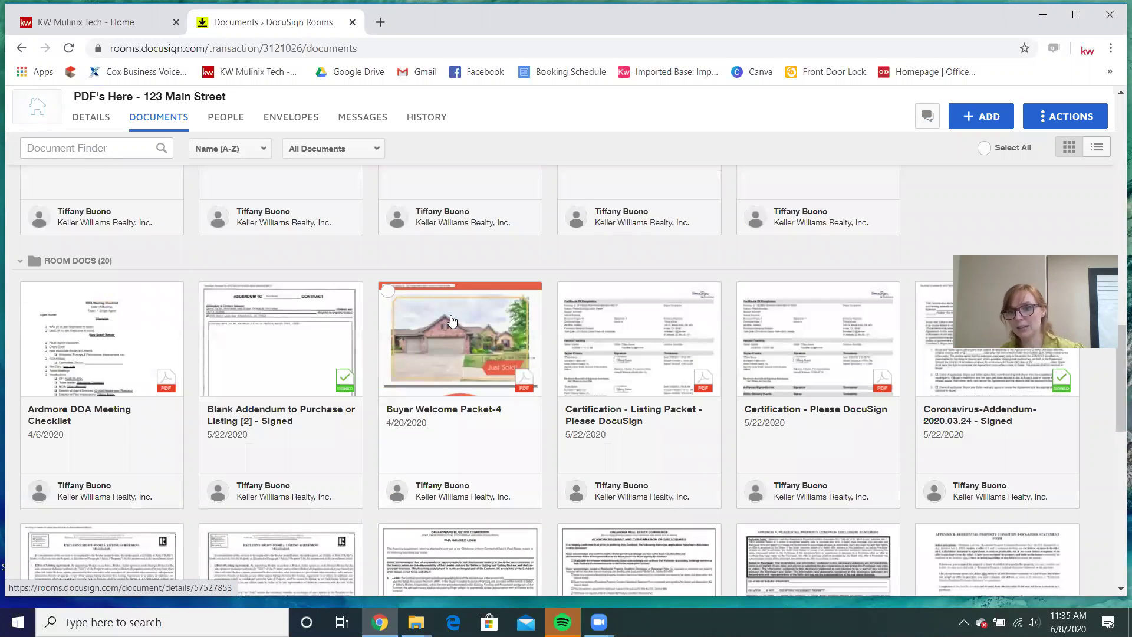
pyautogui.scroll(9, 452, 321)
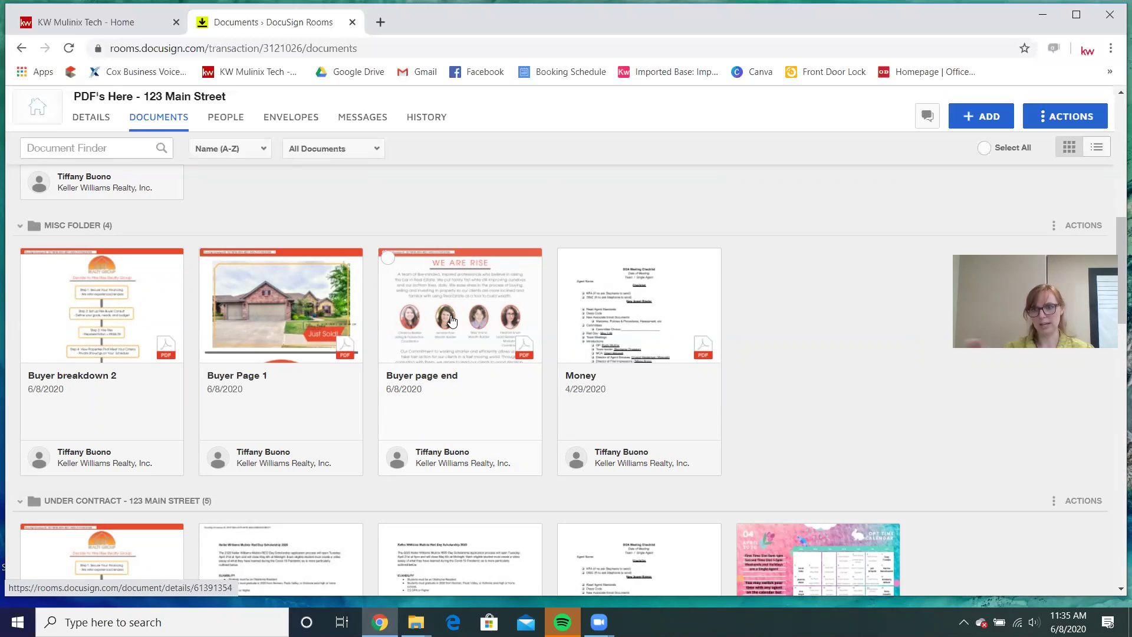
pyautogui.click(29, 259)
pyautogui.click(210, 258)
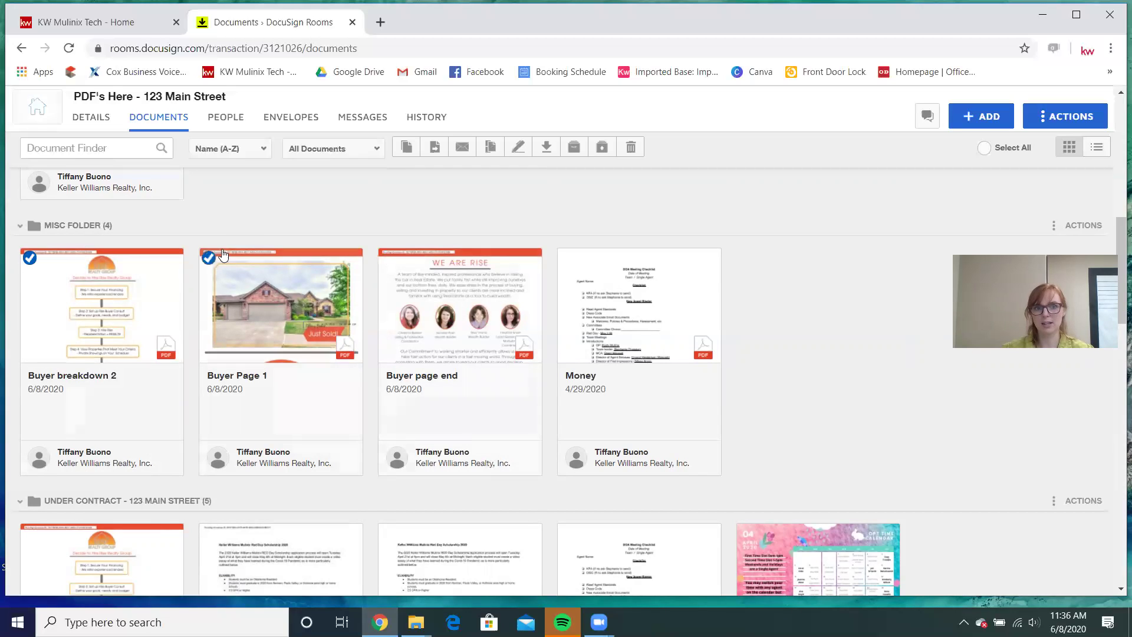
pyautogui.click(388, 258)
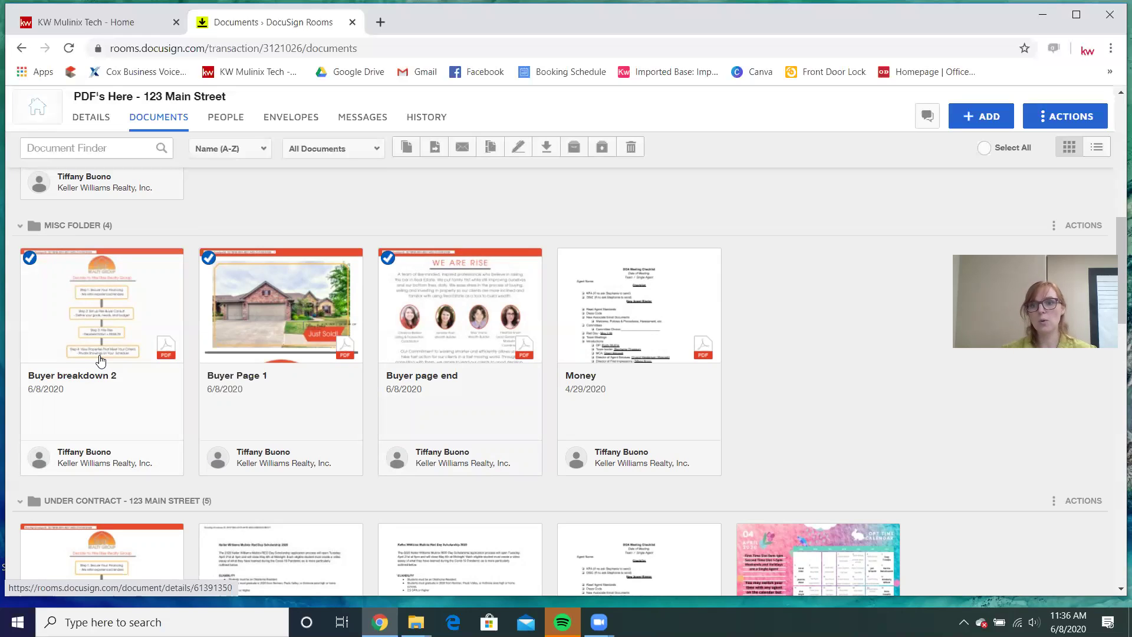
pyautogui.click(387, 257)
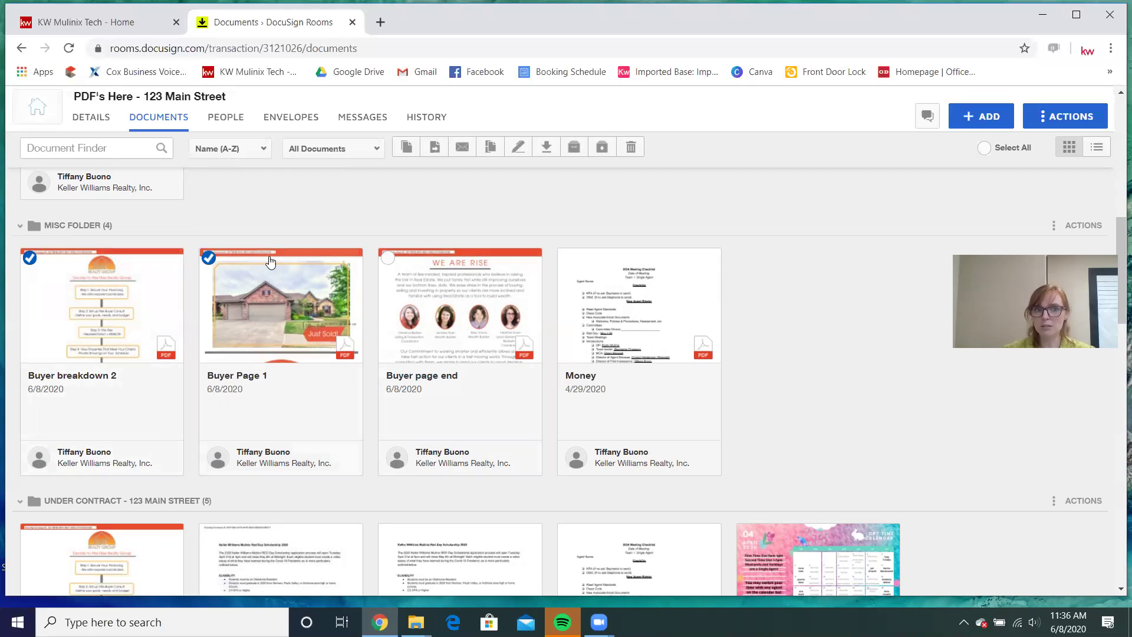
pyautogui.click(209, 258)
pyautogui.click(29, 258)
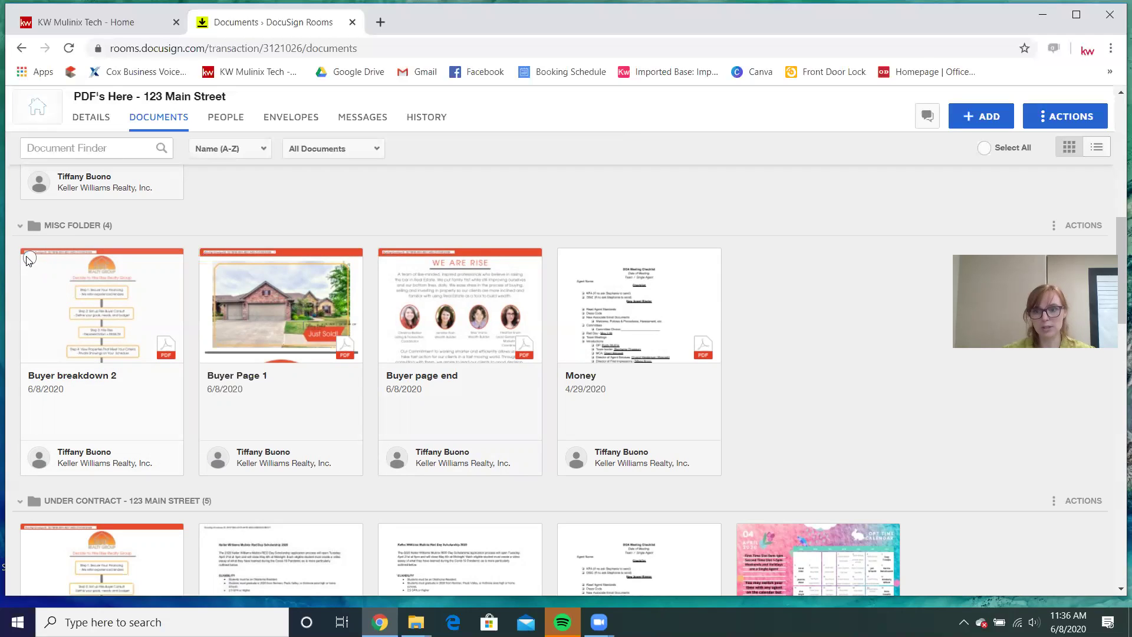
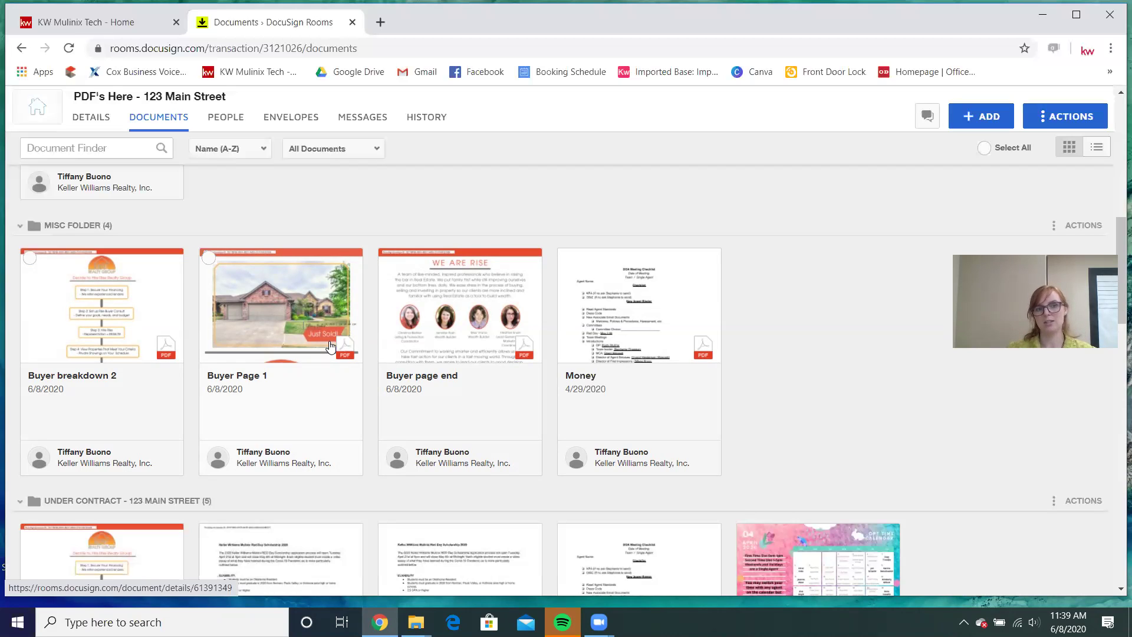
# Step: Browse the documents list, then open the Buyer Packet document and scroll through it
pyautogui.scroll(-4, 291, 404)
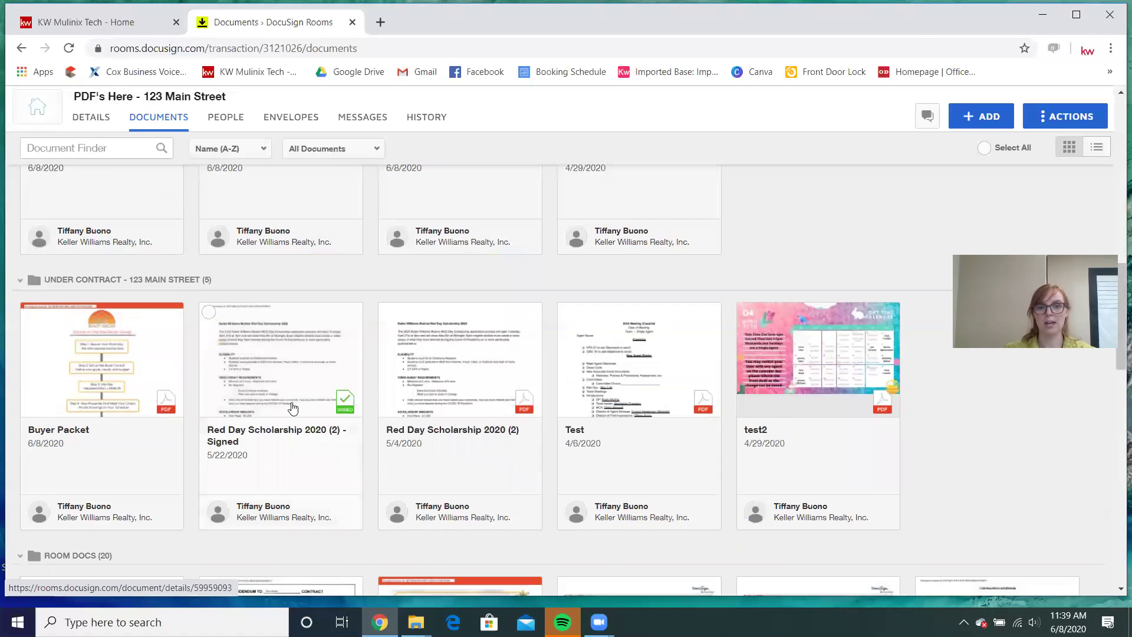
pyautogui.scroll(10, 289, 406)
pyautogui.scroll(3, 289, 405)
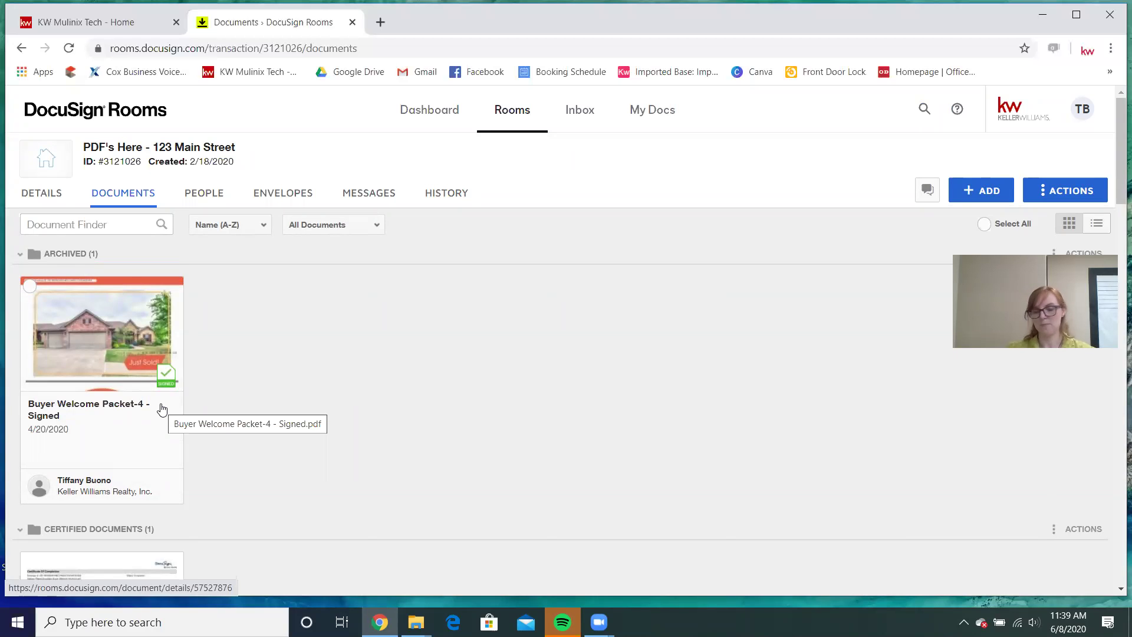
pyautogui.scroll(-8, 165, 407)
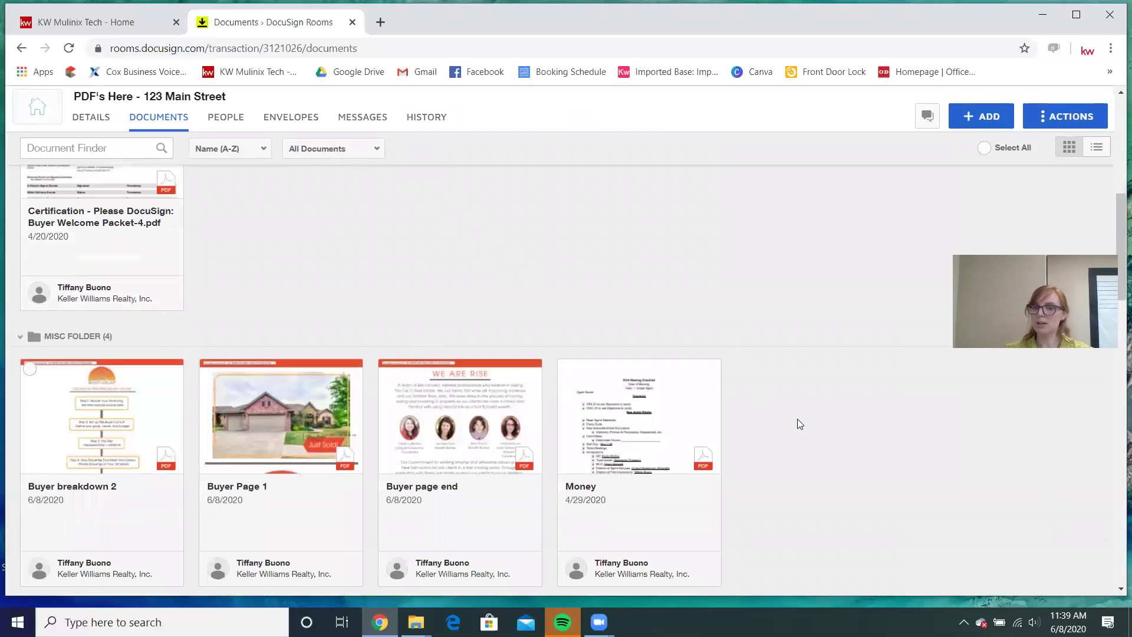
pyautogui.scroll(-3, 798, 420)
pyautogui.scroll(-3, 798, 420)
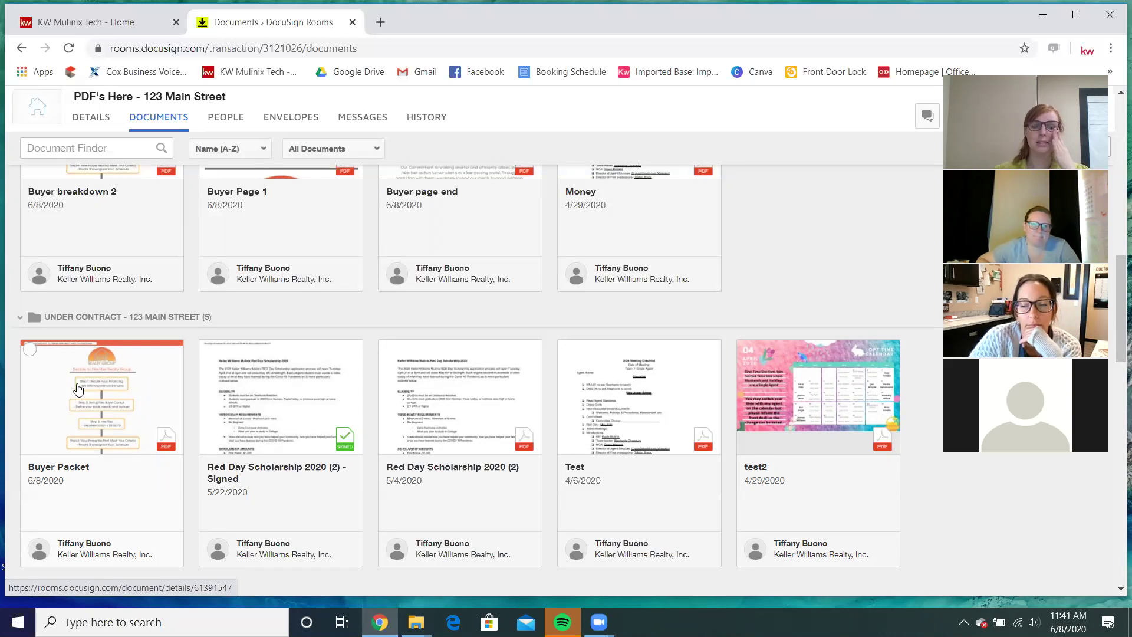
pyautogui.click(96, 393)
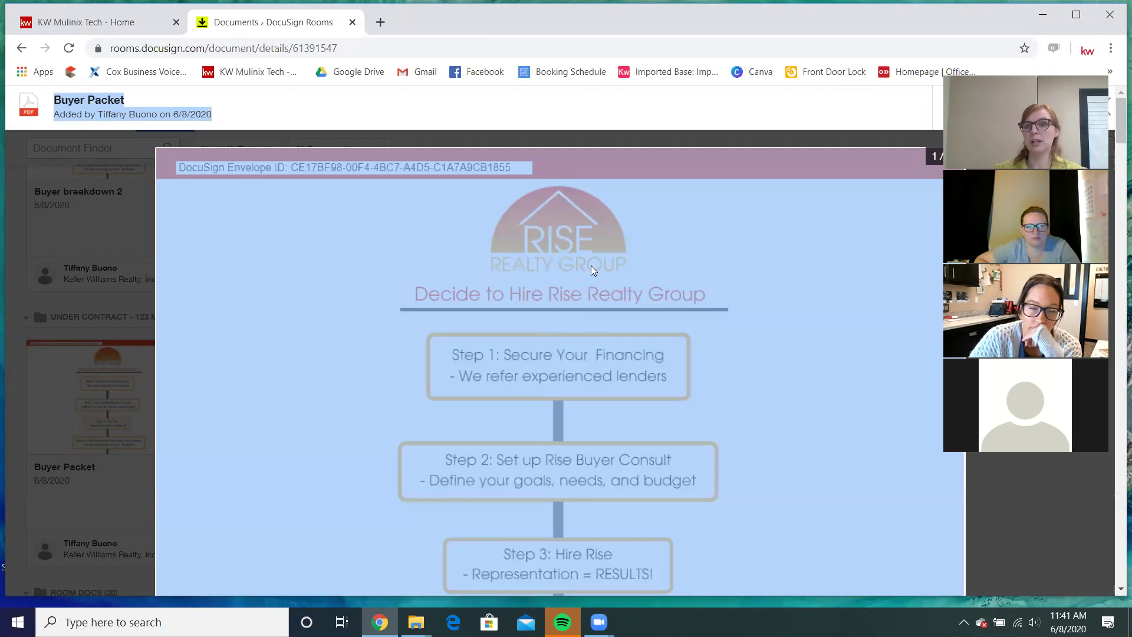
pyautogui.scroll(-4, 590, 265)
pyautogui.scroll(-4, 490, 422)
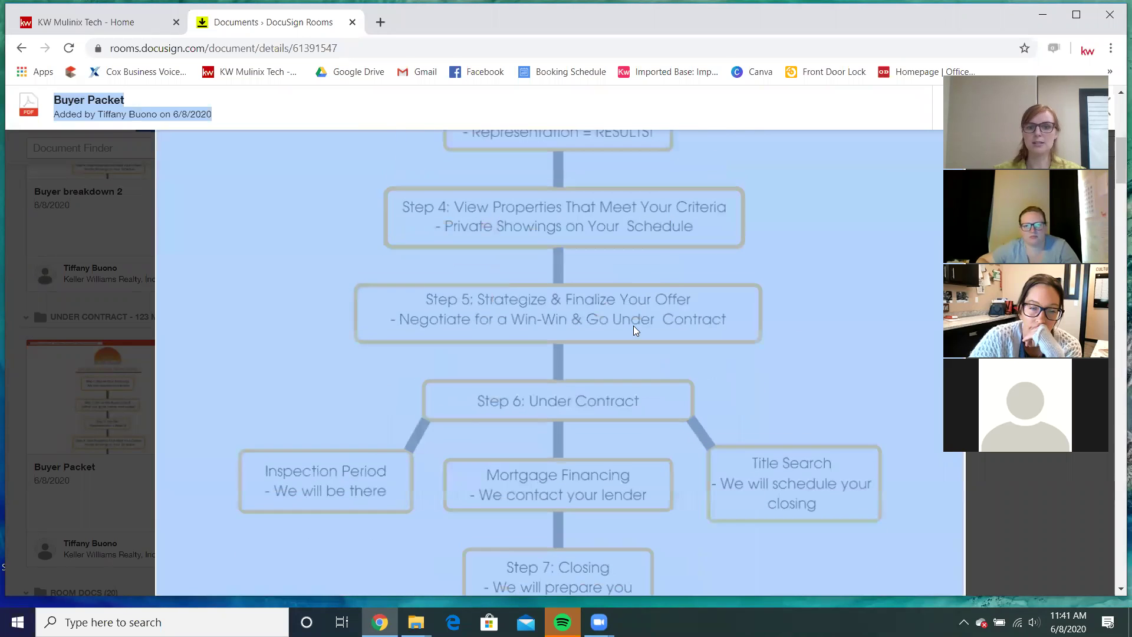
pyautogui.scroll(-9, 635, 326)
pyautogui.scroll(-7, 610, 189)
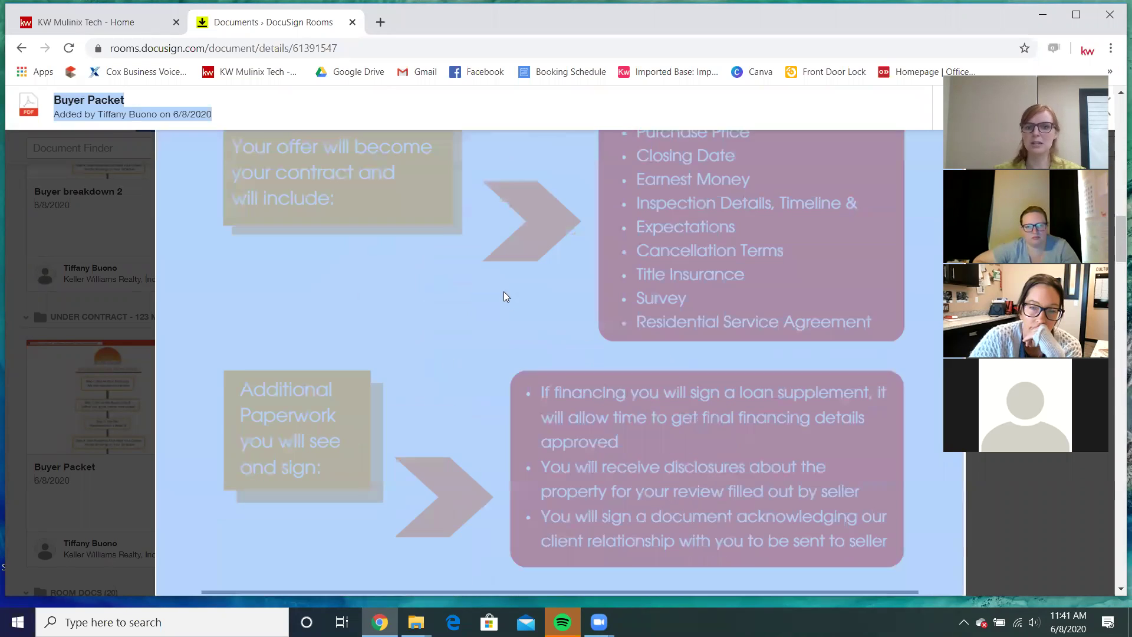
pyautogui.scroll(-20, 683, 347)
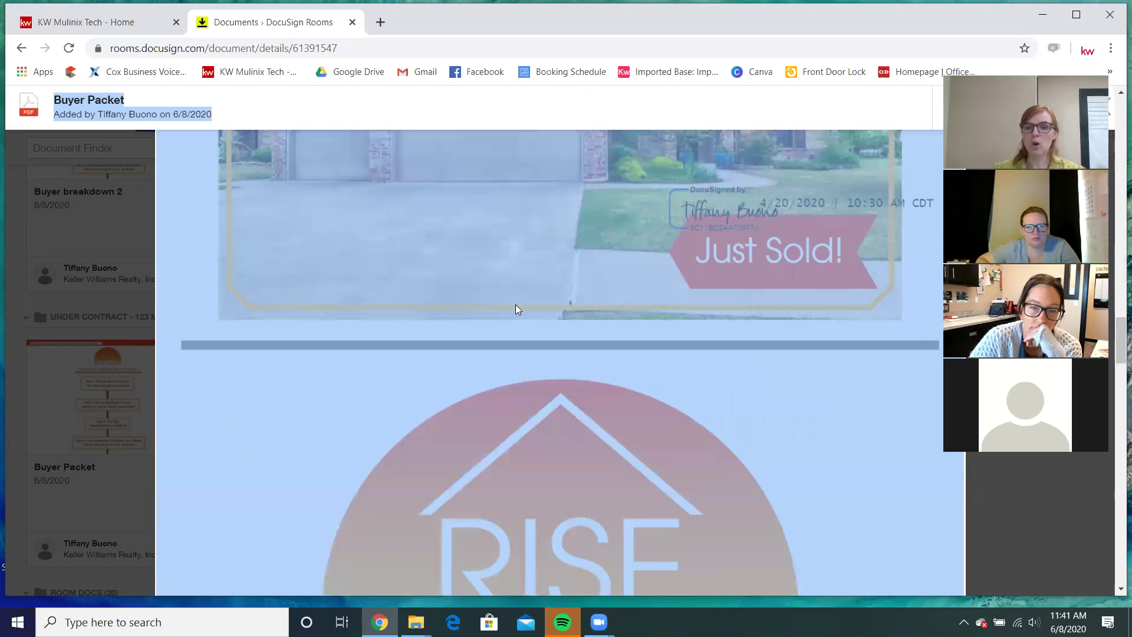
pyautogui.scroll(-5, 519, 307)
pyautogui.scroll(-15, 518, 303)
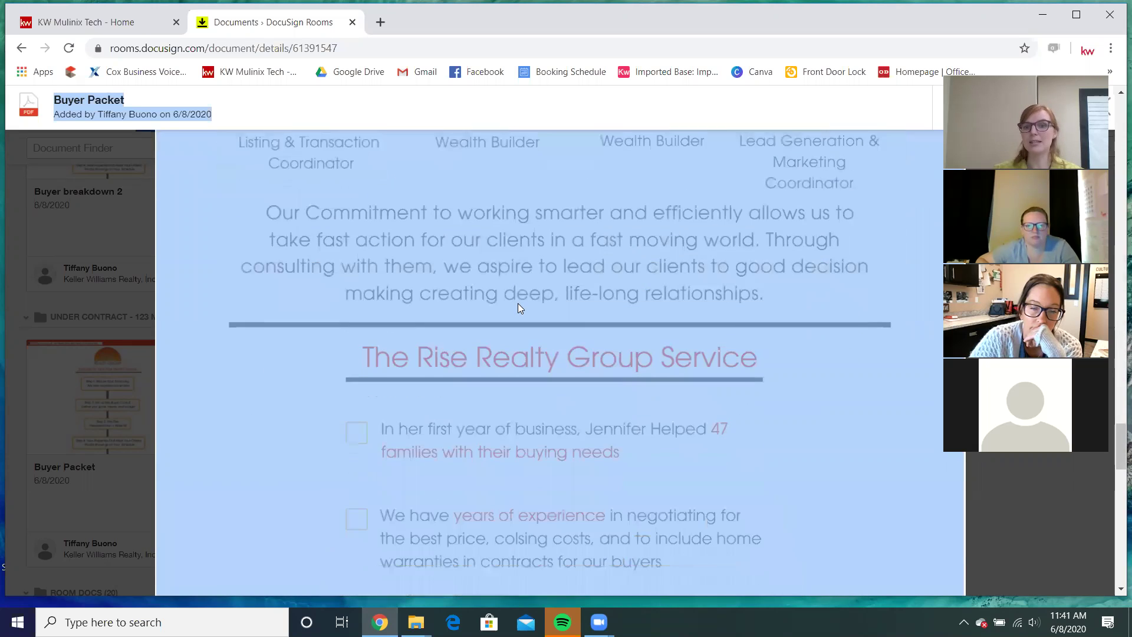
pyautogui.scroll(15, 519, 312)
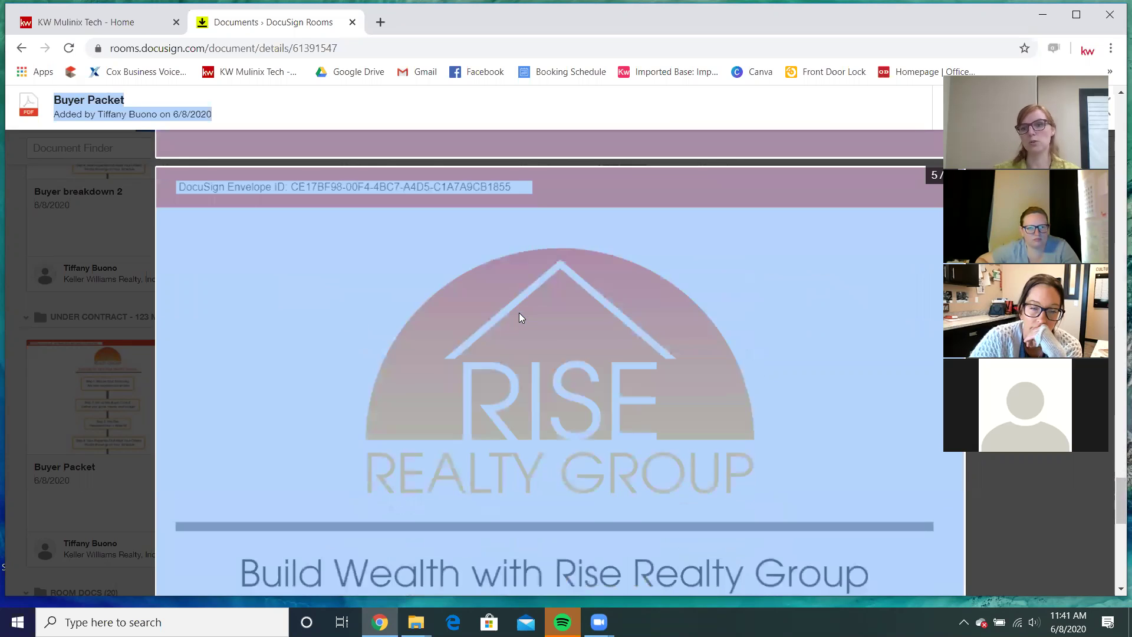
pyautogui.scroll(-10, 519, 312)
pyautogui.scroll(10, 519, 313)
pyautogui.scroll(20, 518, 312)
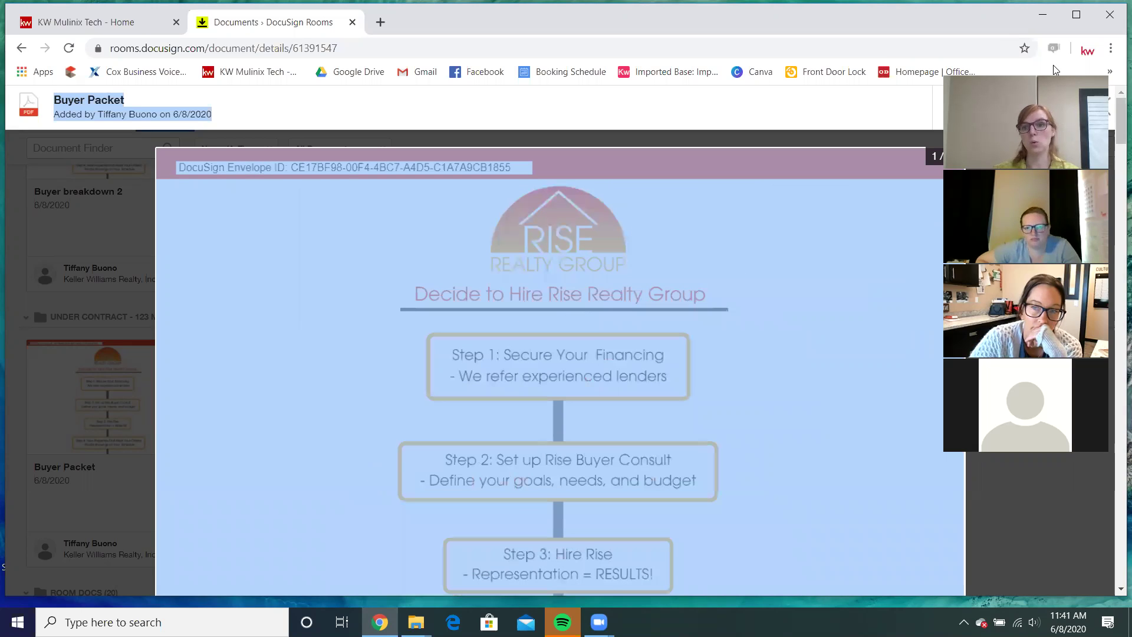
# Step: Close the Buyer Packet and switch to the room's Envelopes tab
pyautogui.press('Escape')
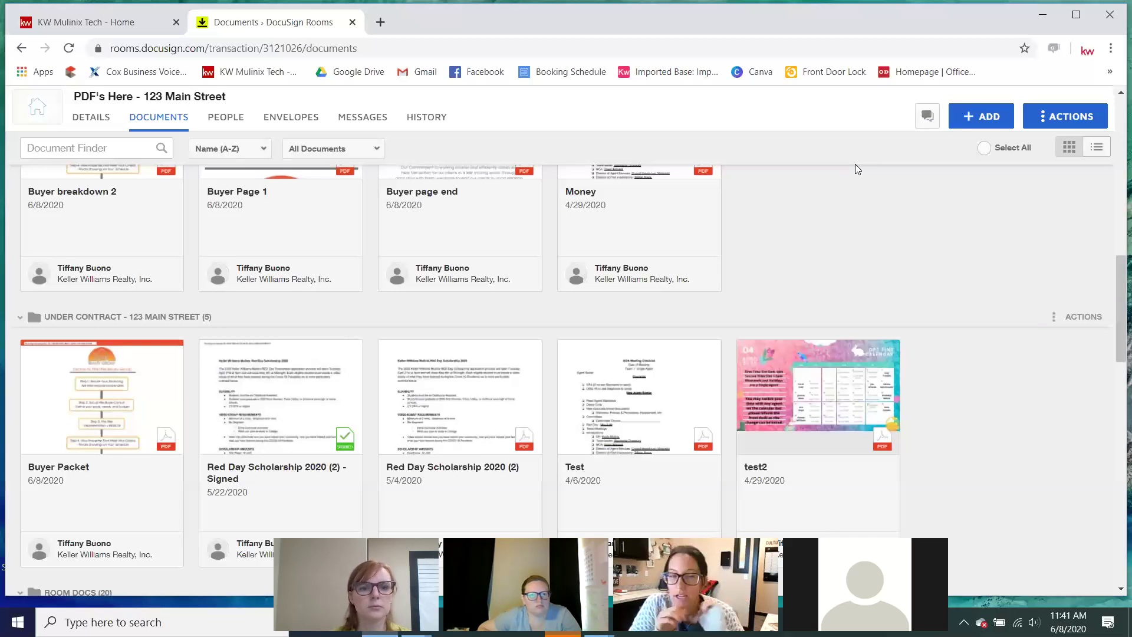
pyautogui.scroll(10, 296, 274)
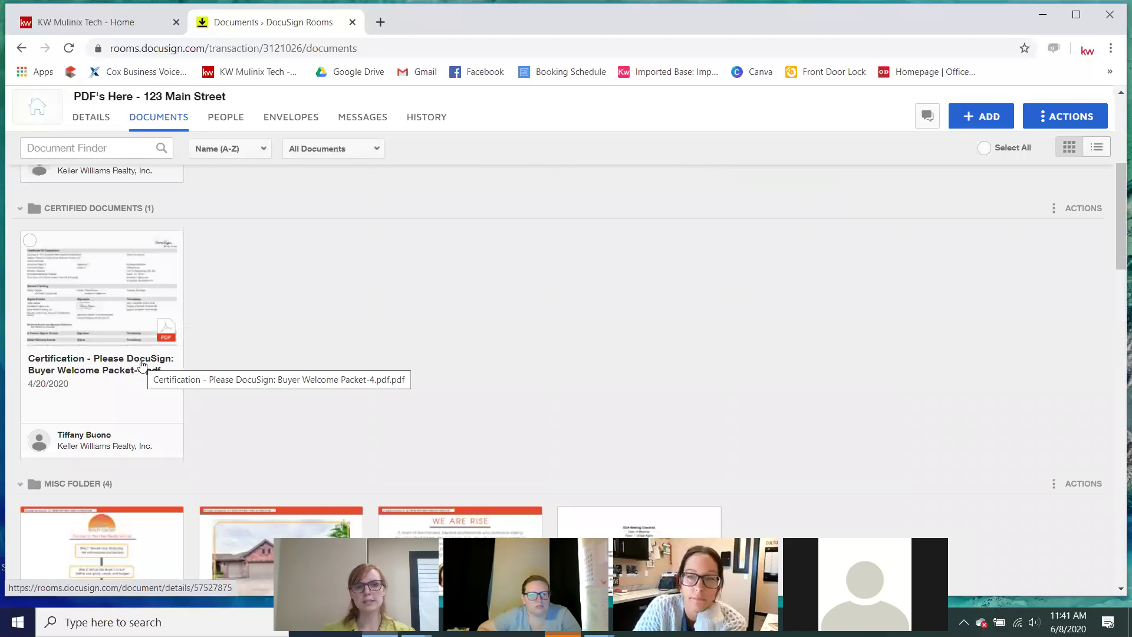
pyautogui.click(274, 117)
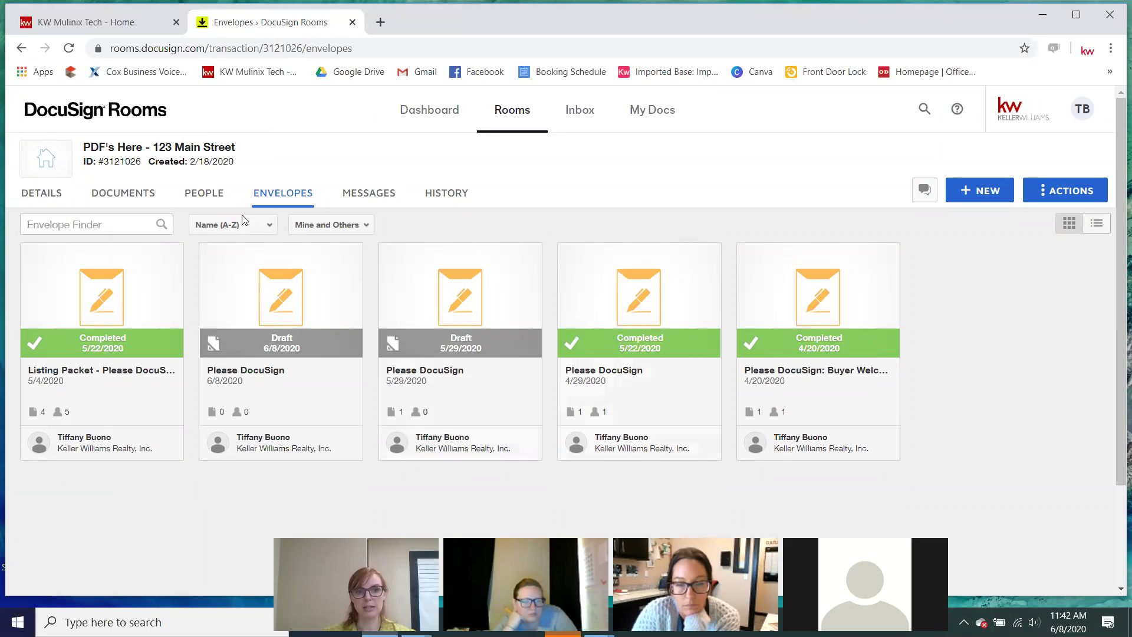
# Step: Return to the room's Documents tab and scroll to the Room Docs folder with 20 documents
pyautogui.click(111, 192)
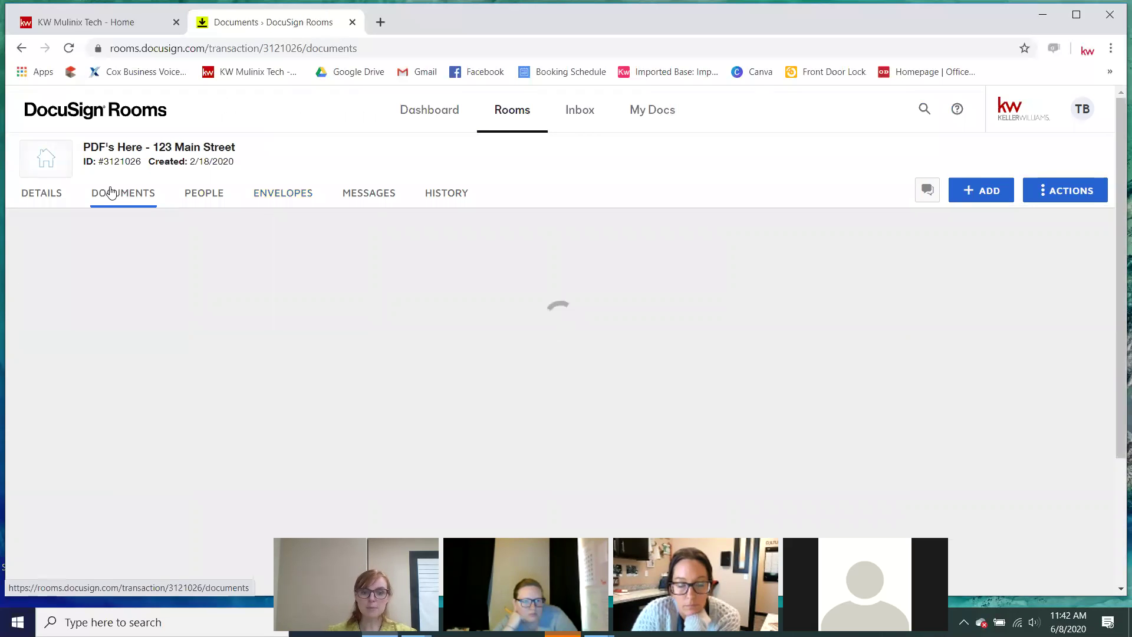
pyautogui.scroll(-10, 537, 351)
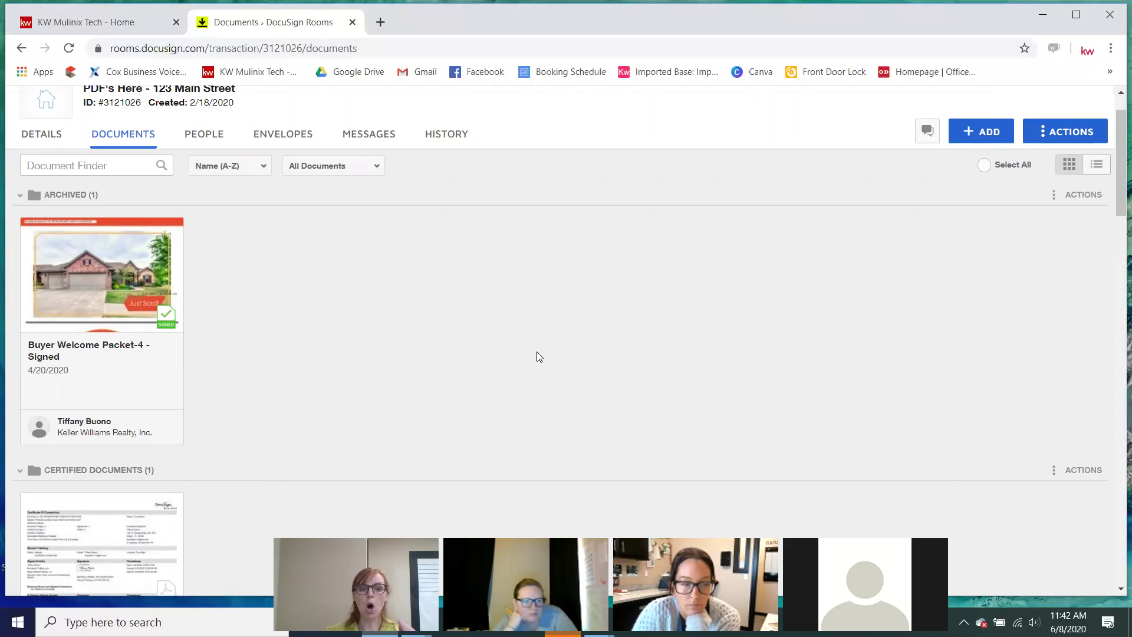
pyautogui.scroll(10, 334, 384)
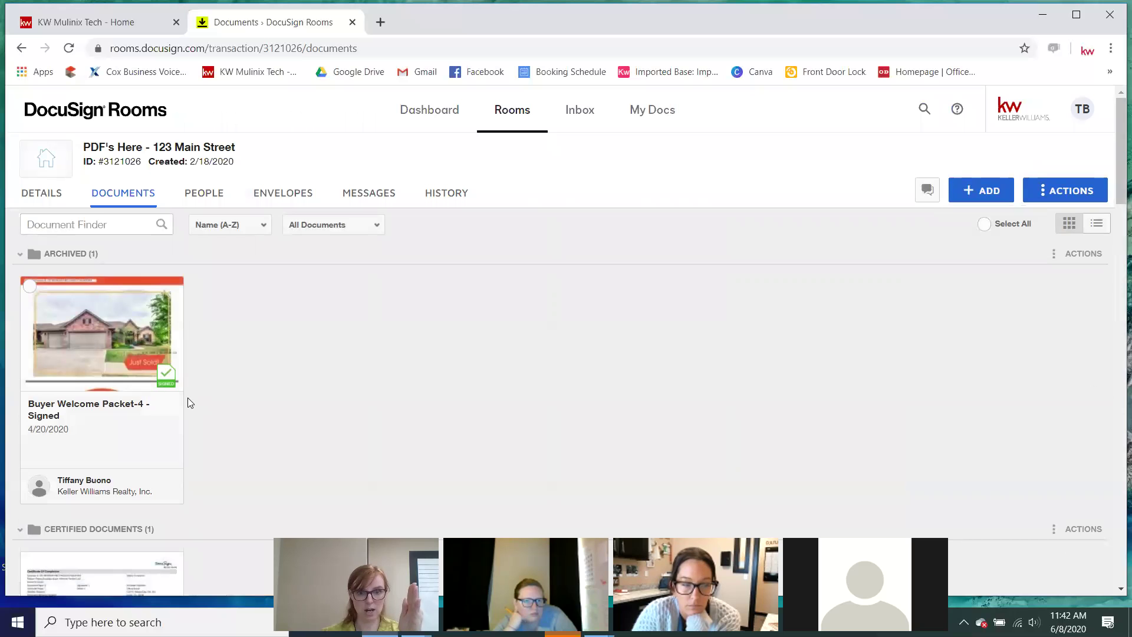
pyautogui.scroll(-15, 188, 395)
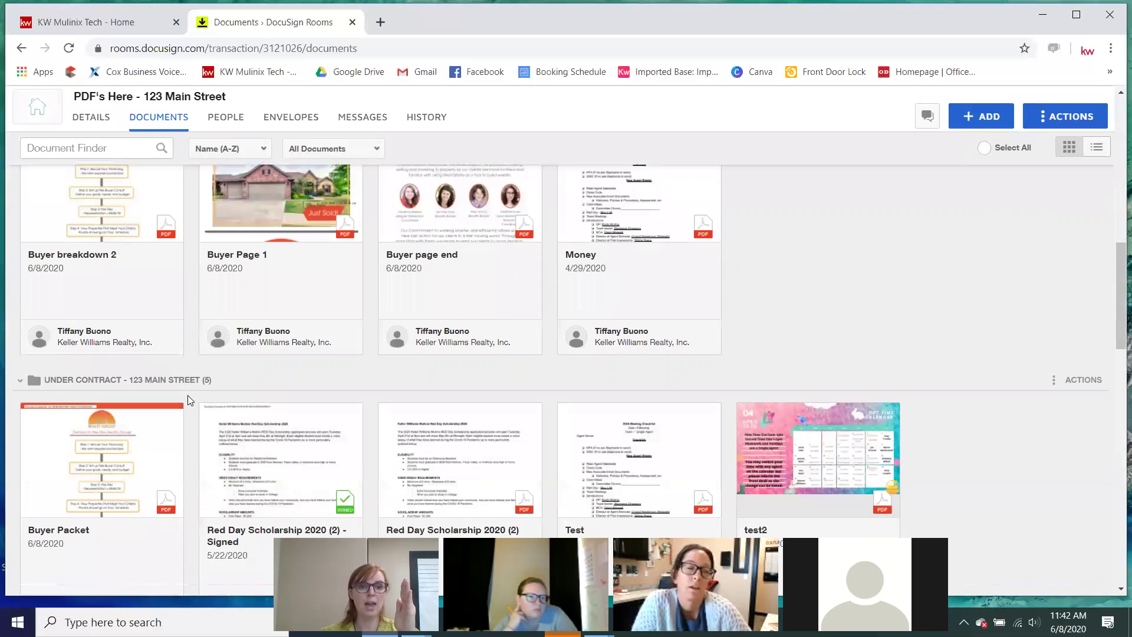
pyautogui.scroll(-6, 177, 382)
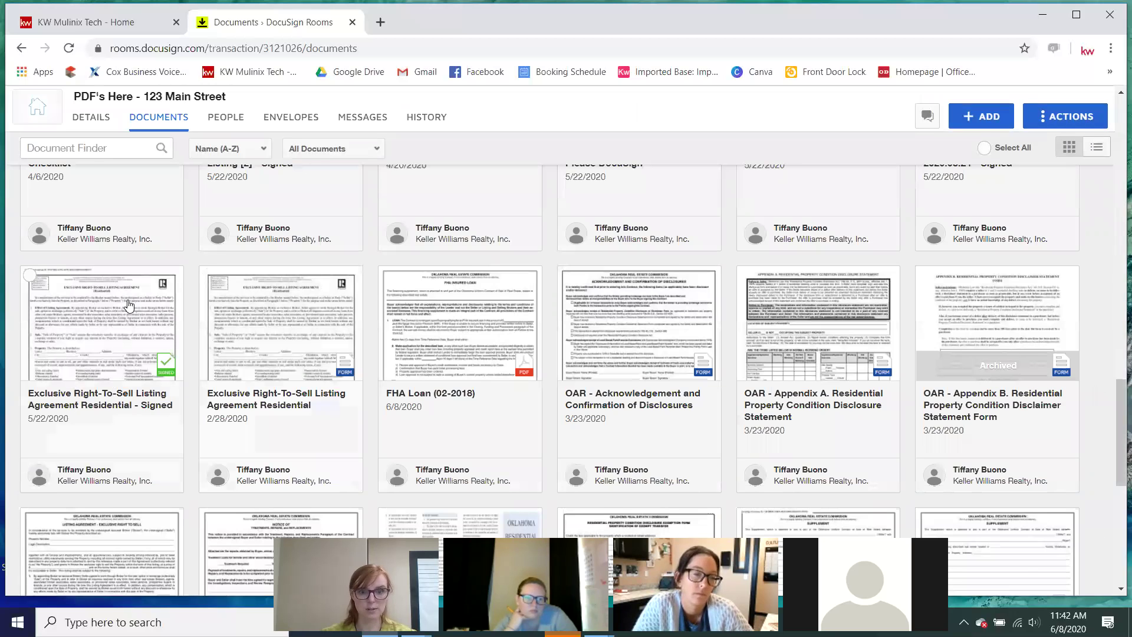
pyautogui.scroll(1, 131, 348)
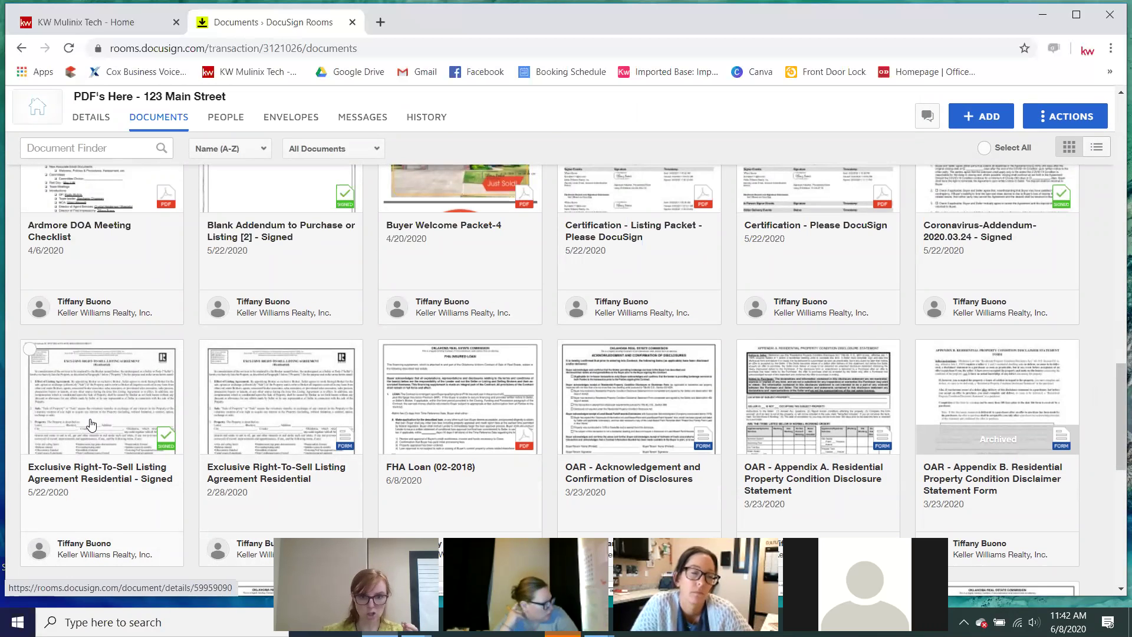
pyautogui.scroll(3, 722, 361)
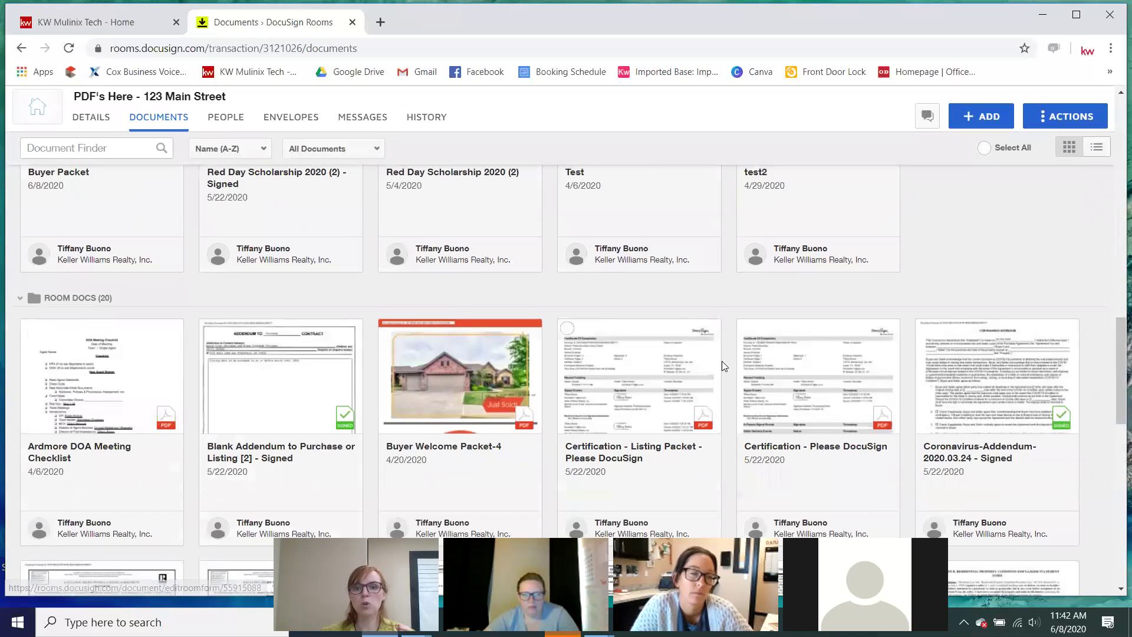
pyautogui.scroll(-2, 722, 361)
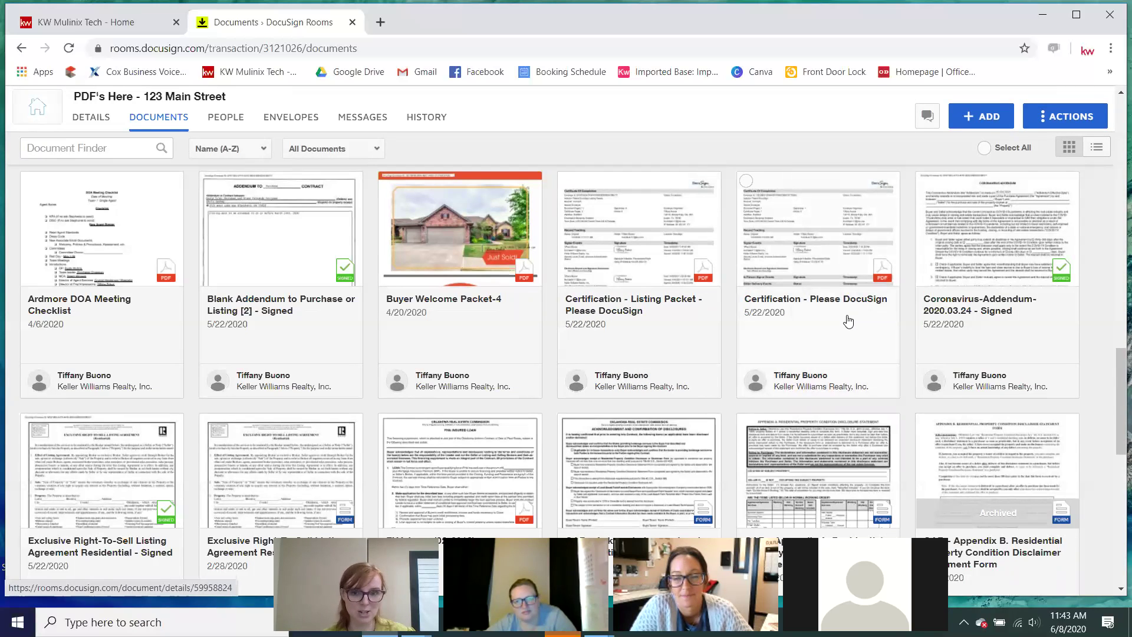
pyautogui.click(837, 273)
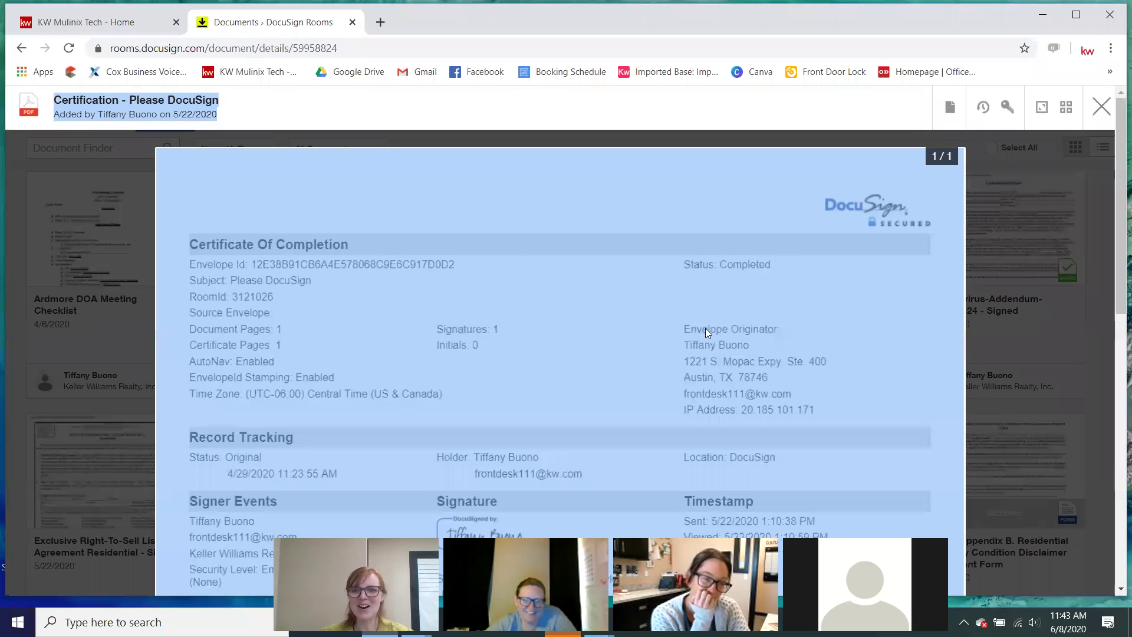
pyautogui.scroll(-4, 704, 323)
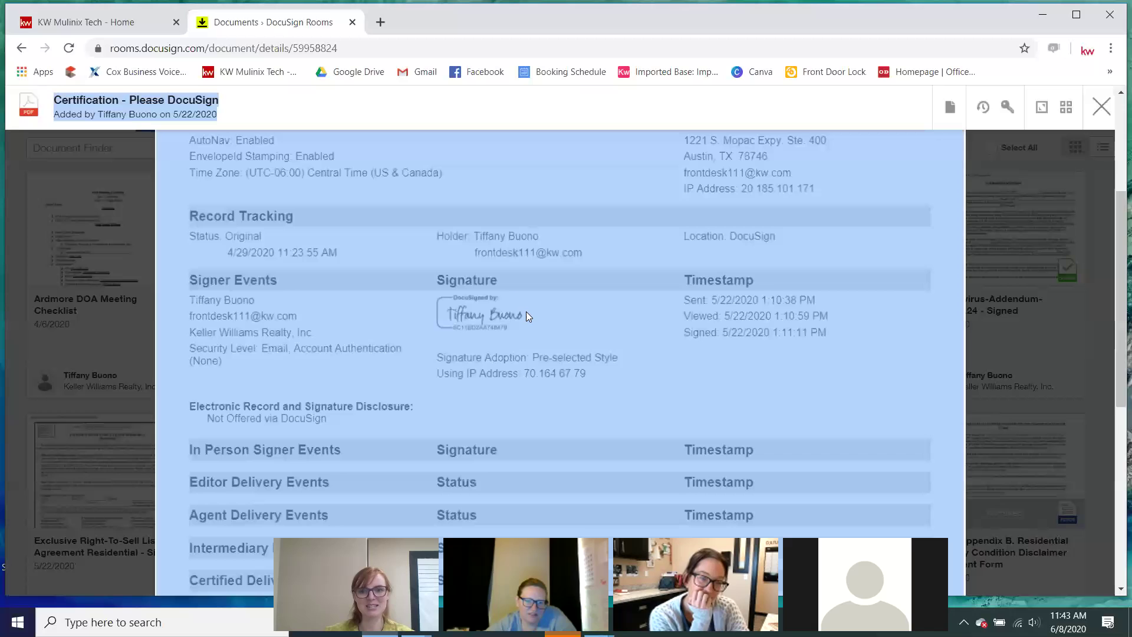
pyautogui.scroll(-3, 526, 317)
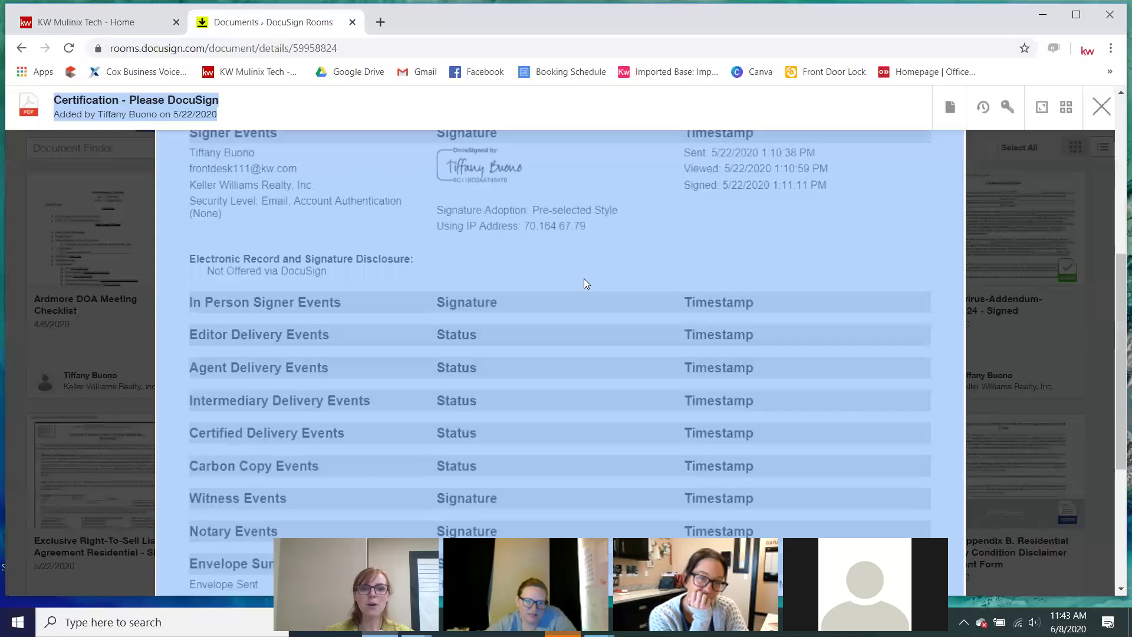
pyautogui.scroll(-4, 583, 279)
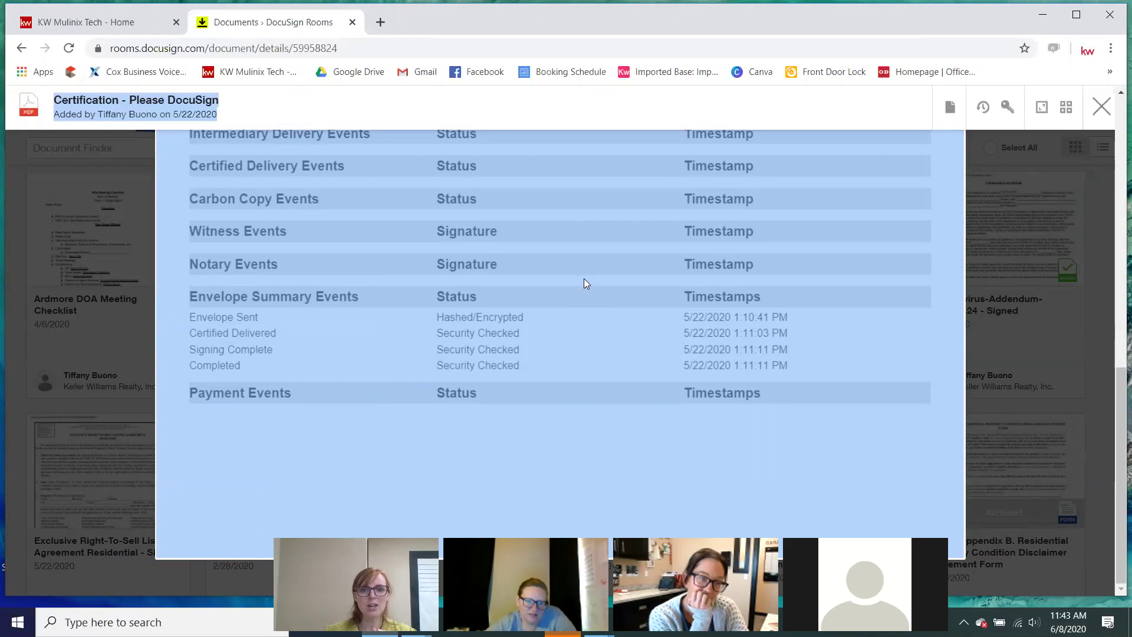
pyautogui.scroll(5, 717, 334)
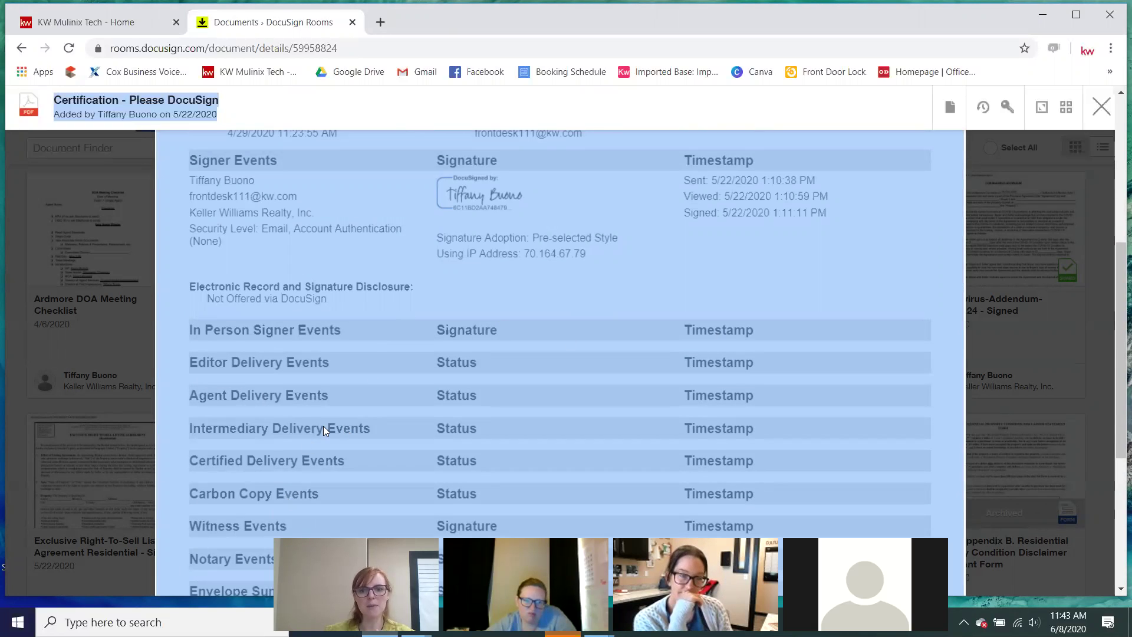
pyautogui.scroll(-2, 323, 426)
pyautogui.scroll(6, 248, 410)
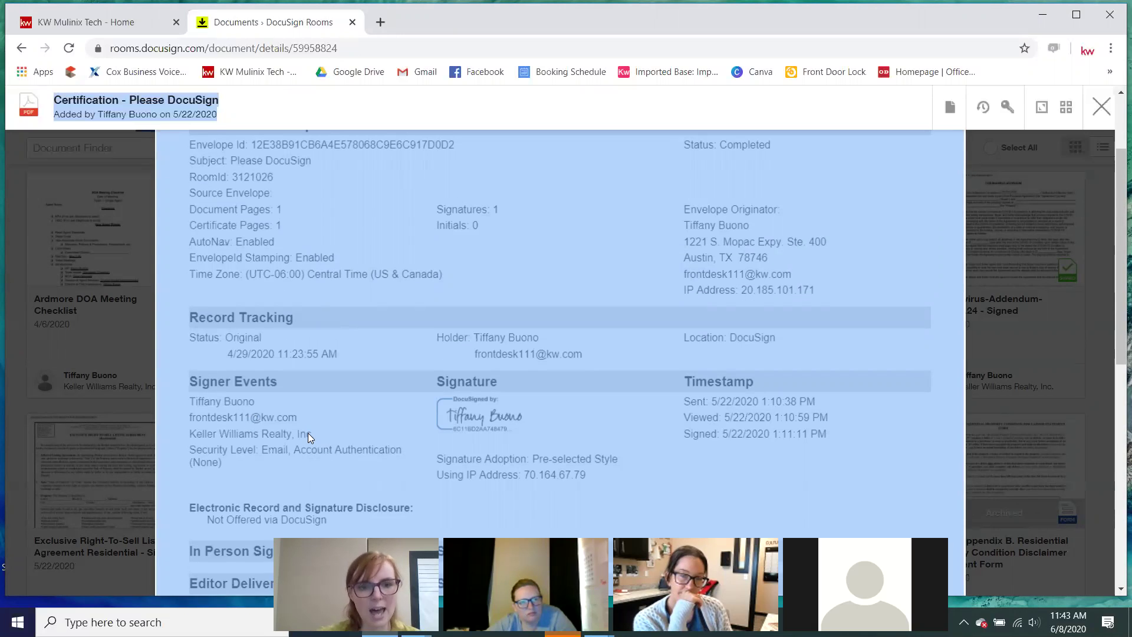
pyautogui.scroll(2, 308, 432)
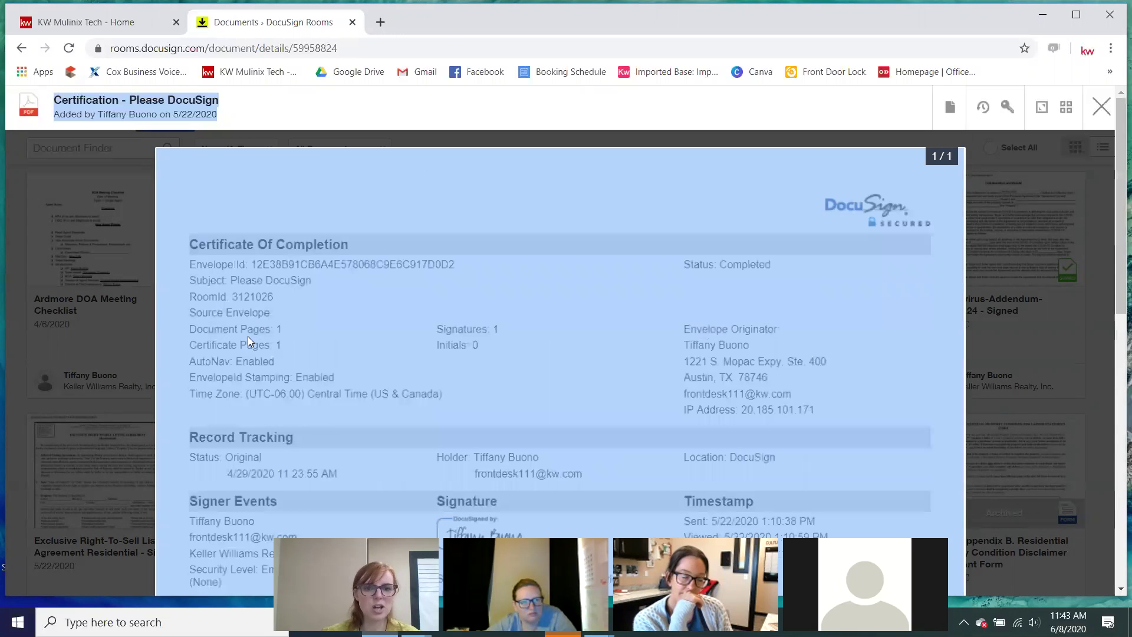
pyautogui.scroll(-2, 248, 336)
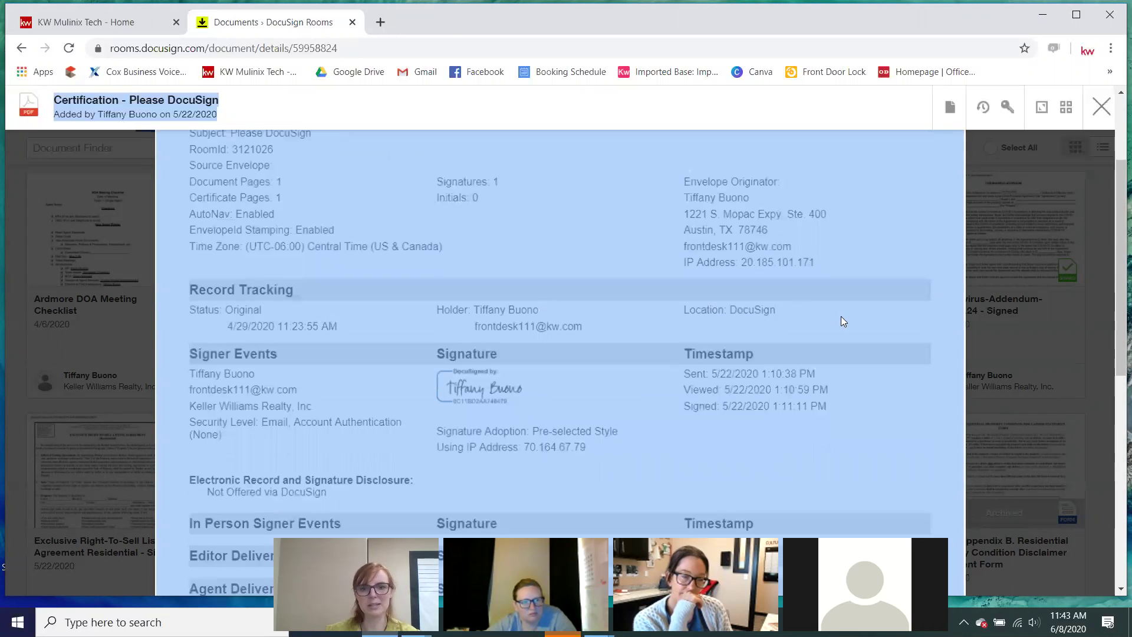
pyautogui.scroll(2, 929, 311)
pyautogui.scroll(-4, 666, 317)
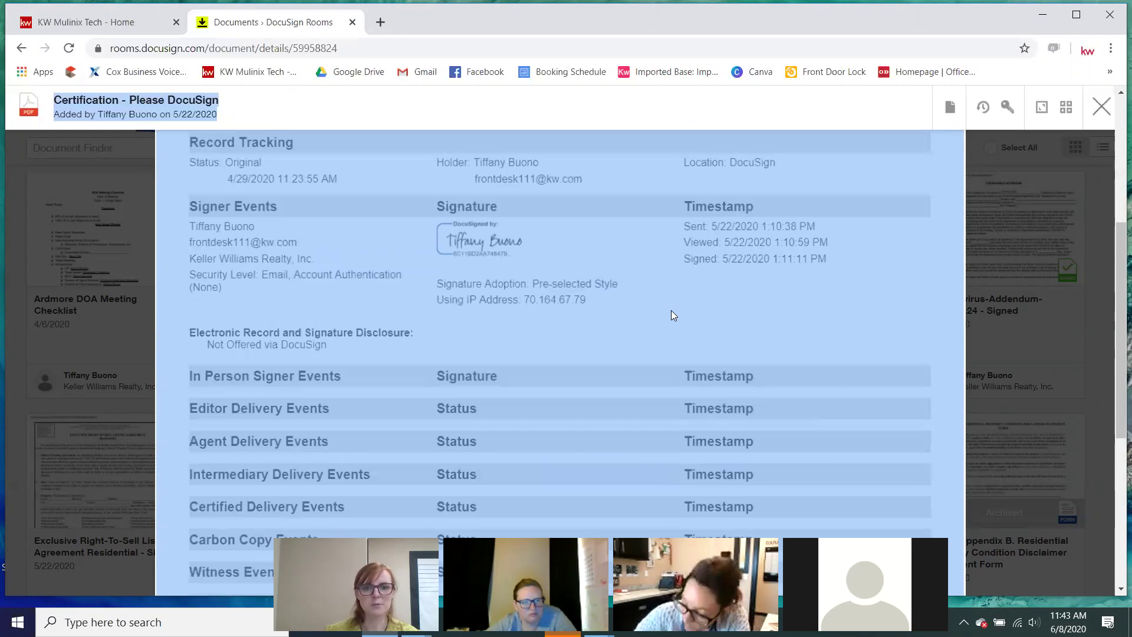
pyautogui.scroll(-3, 671, 315)
pyautogui.scroll(7, 832, 323)
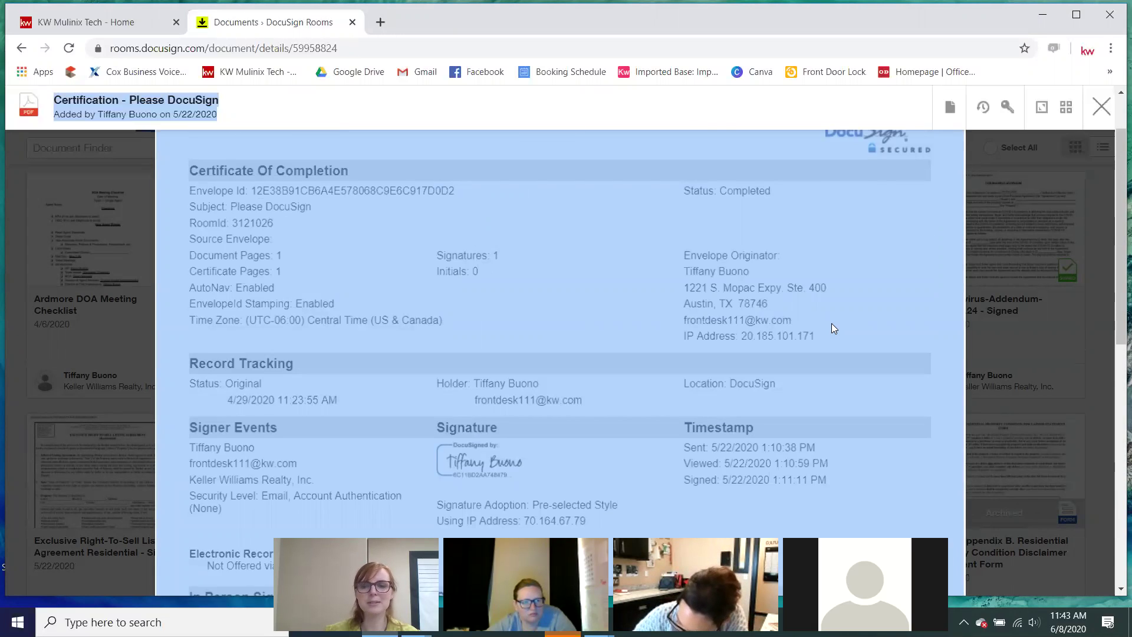
# Step: Close the certificate viewer and check both Certification documents, Please DocuSign and Listing Packet
pyautogui.click(1095, 110)
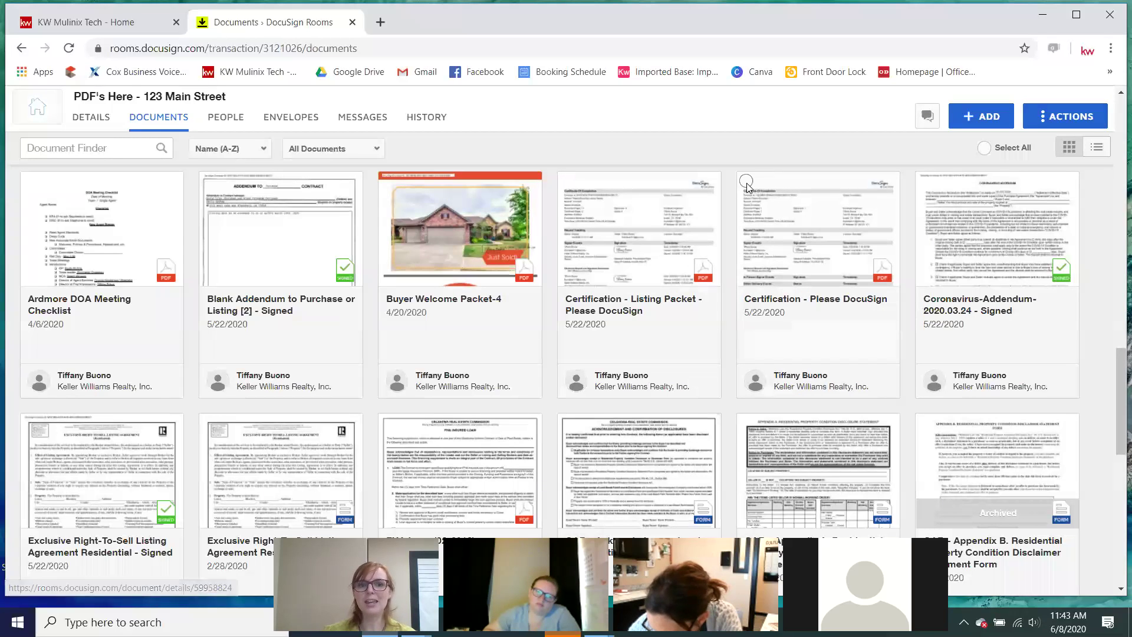
pyautogui.click(747, 183)
pyautogui.click(566, 182)
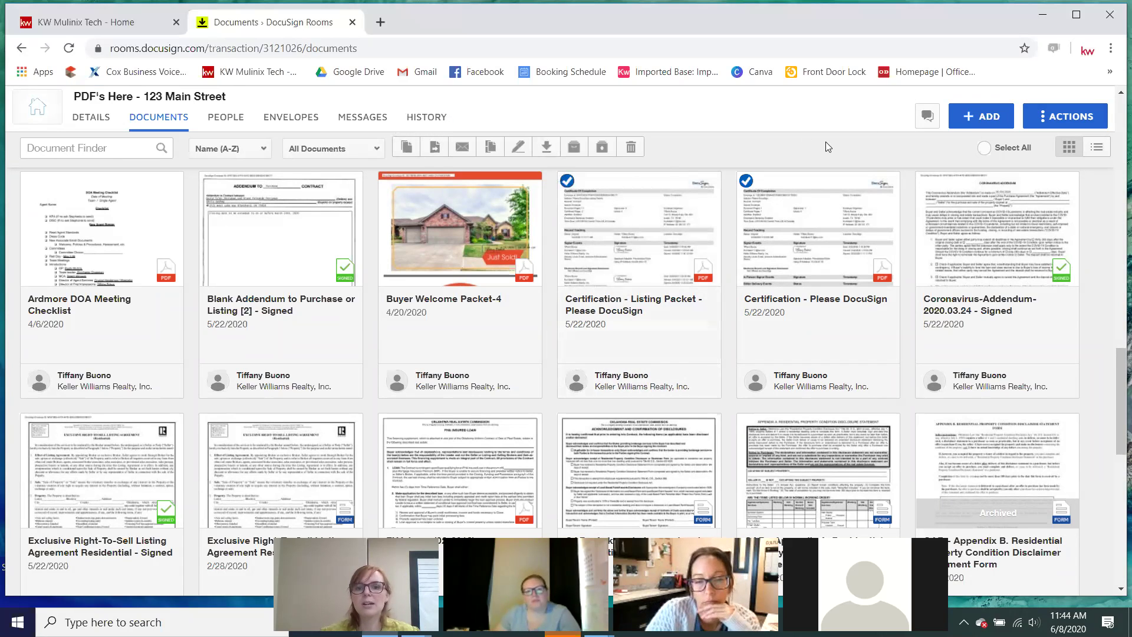
# Step: Move both checked Certification documents into the current room's Certified Documents folder
pyautogui.click(434, 148)
pyautogui.click(455, 255)
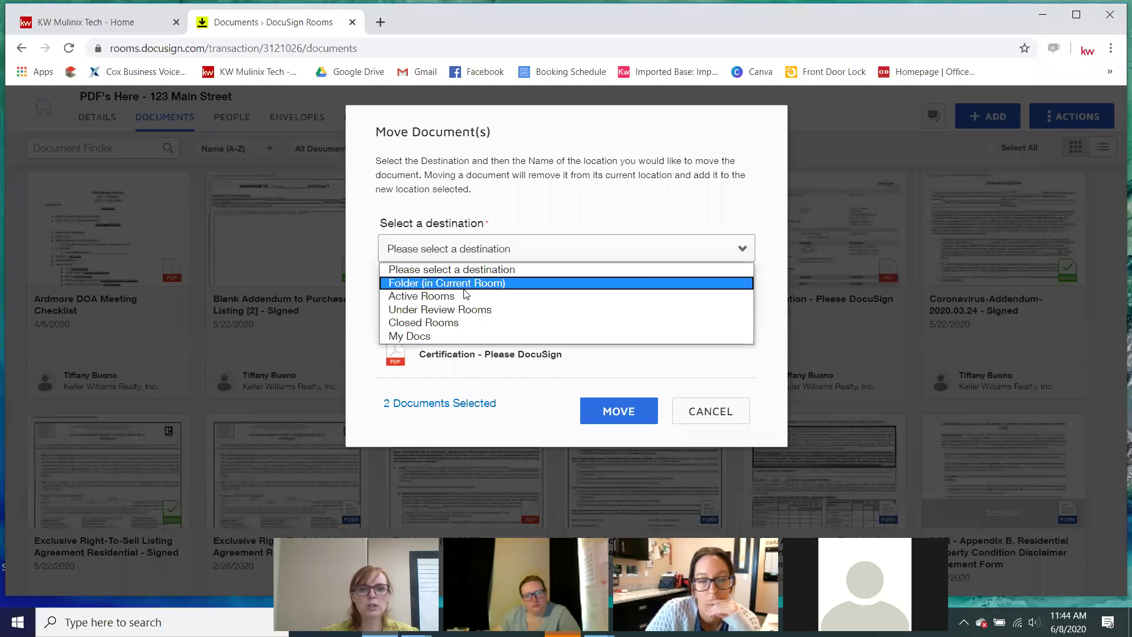
pyautogui.click(463, 284)
pyautogui.click(455, 352)
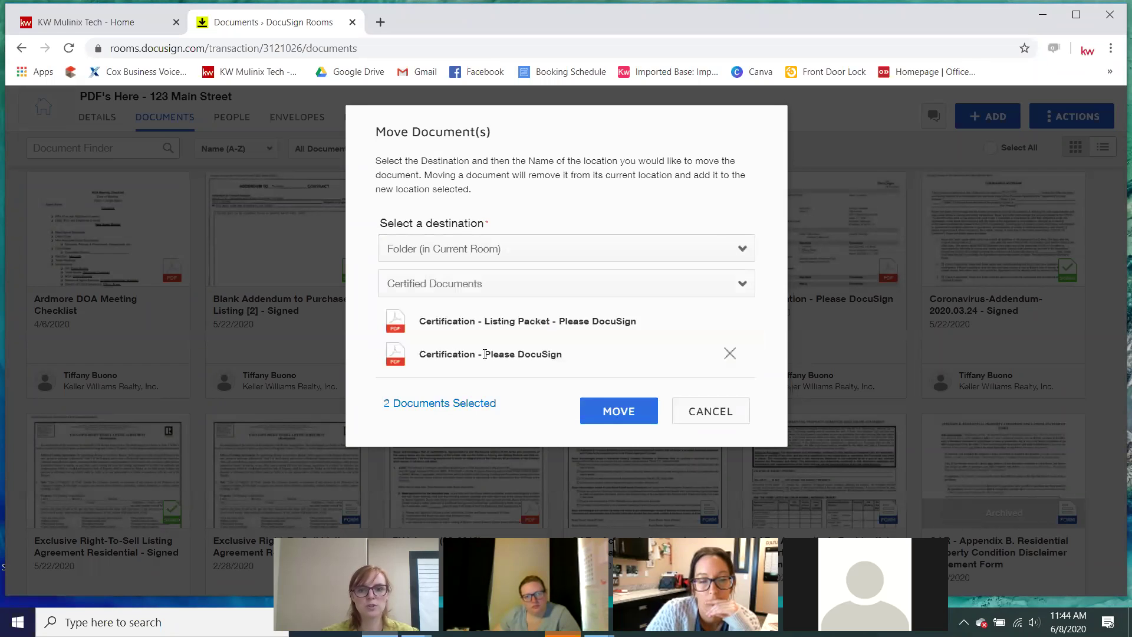
pyautogui.click(613, 413)
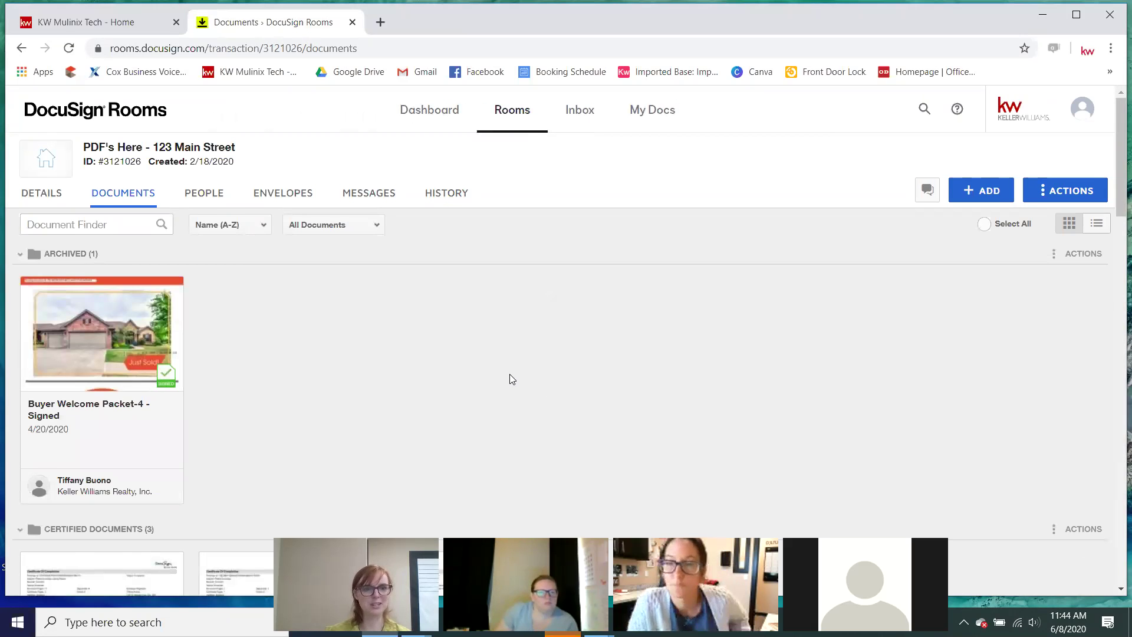
pyautogui.scroll(-4, 510, 379)
pyautogui.scroll(-4, 363, 293)
pyautogui.scroll(4, 95, 348)
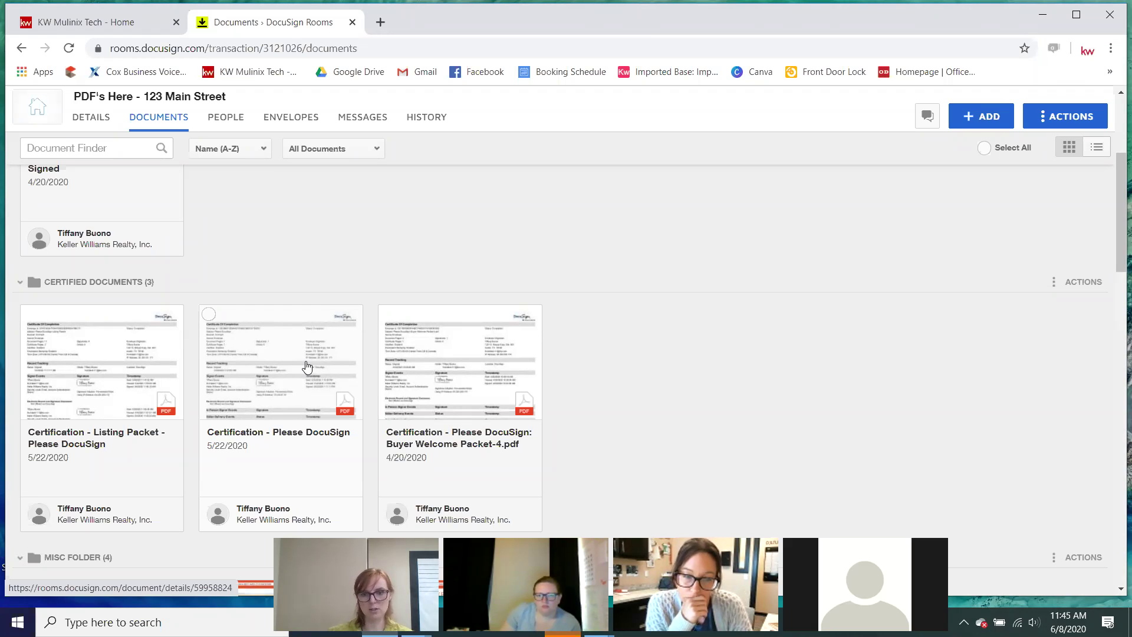
pyautogui.scroll(-5, 324, 328)
pyautogui.scroll(-3, 310, 287)
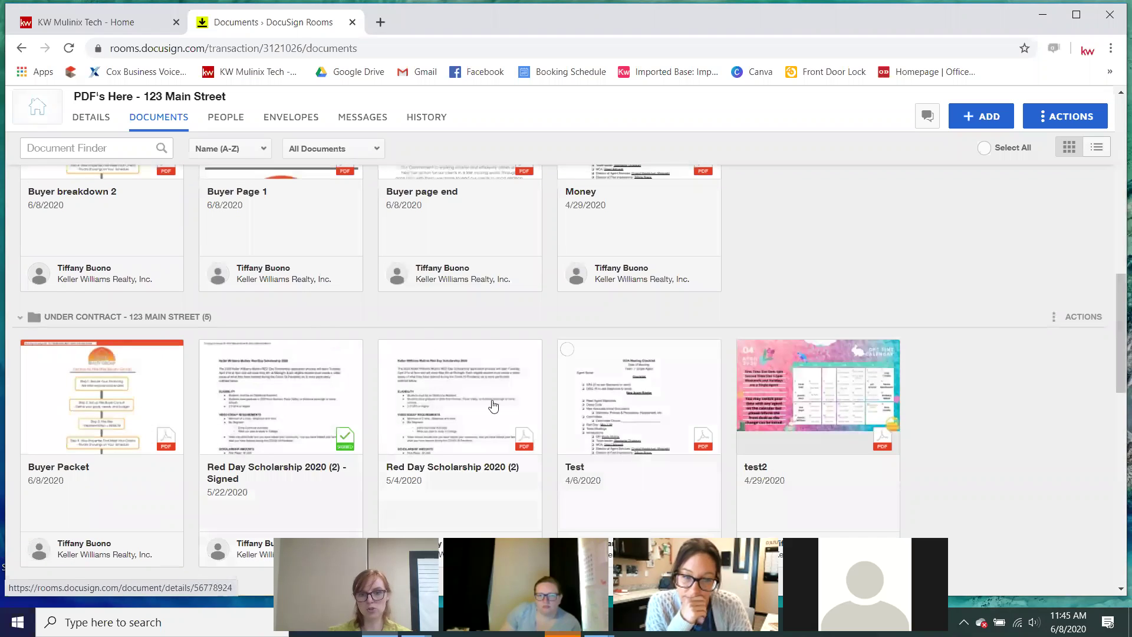
pyautogui.scroll(6, 306, 447)
pyautogui.scroll(5, 315, 414)
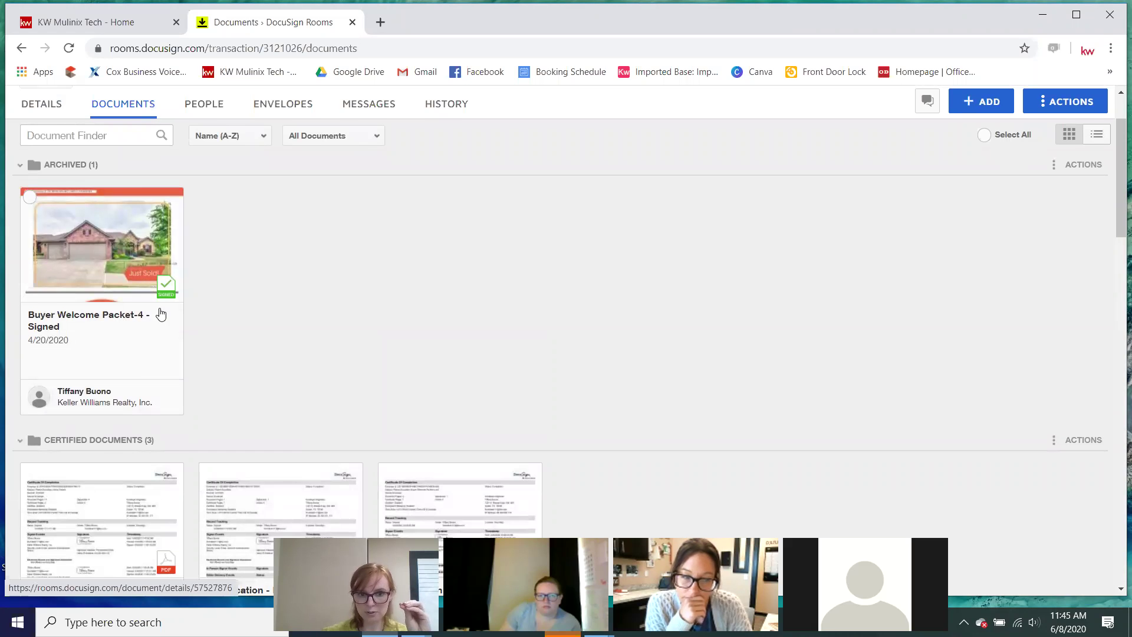
pyautogui.scroll(-3, 158, 330)
pyautogui.scroll(3, 131, 255)
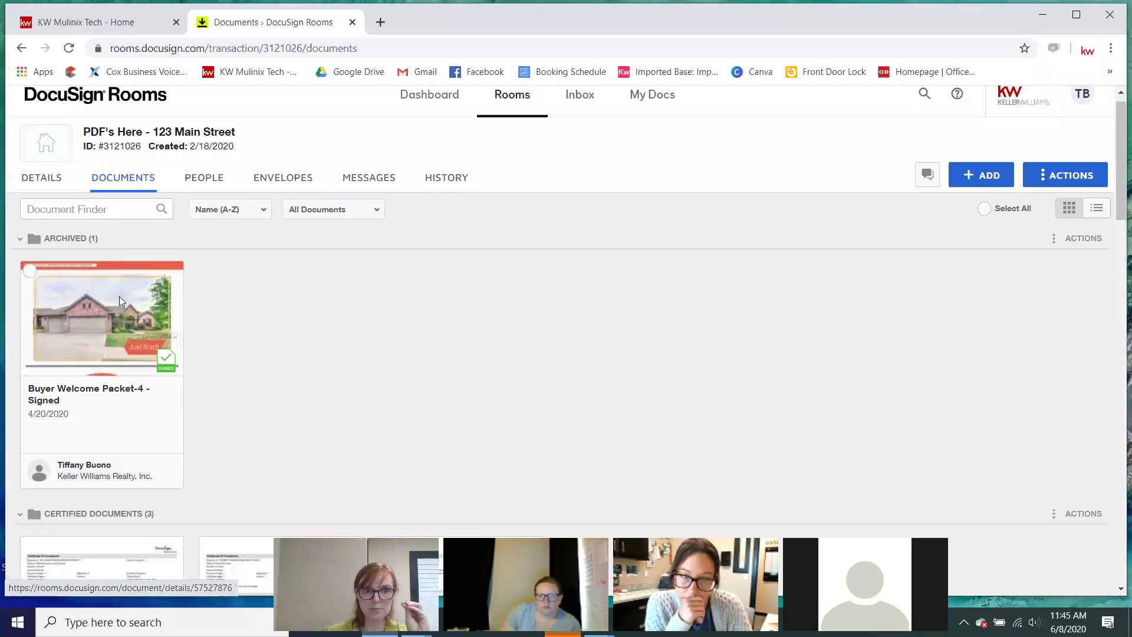
pyautogui.click(119, 296)
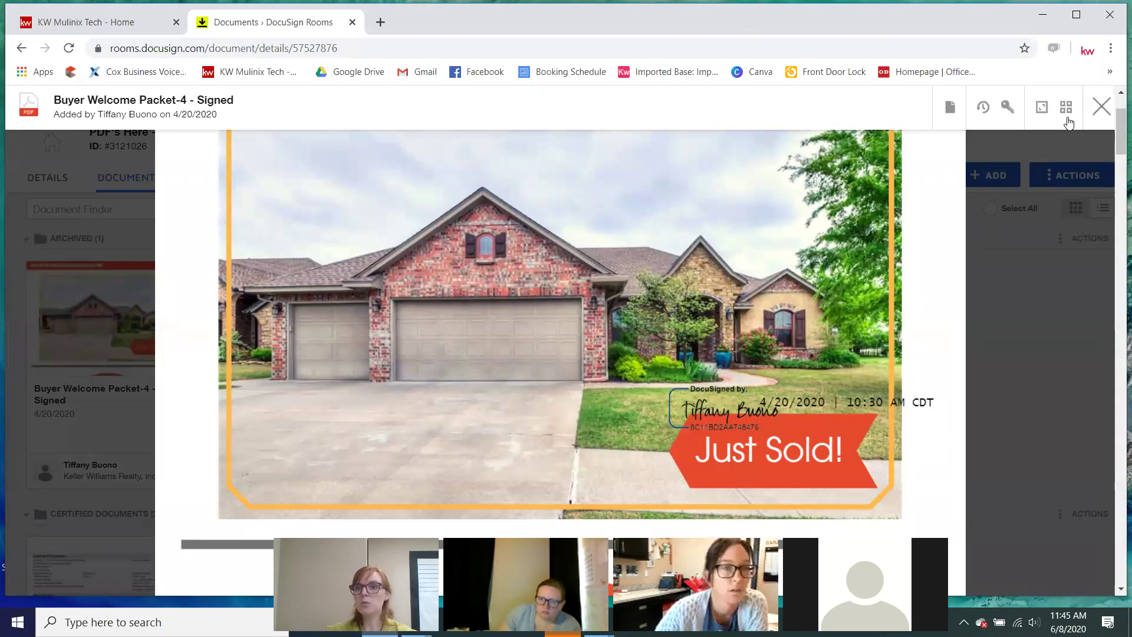
pyautogui.click(1101, 106)
pyautogui.scroll(-5, 211, 434)
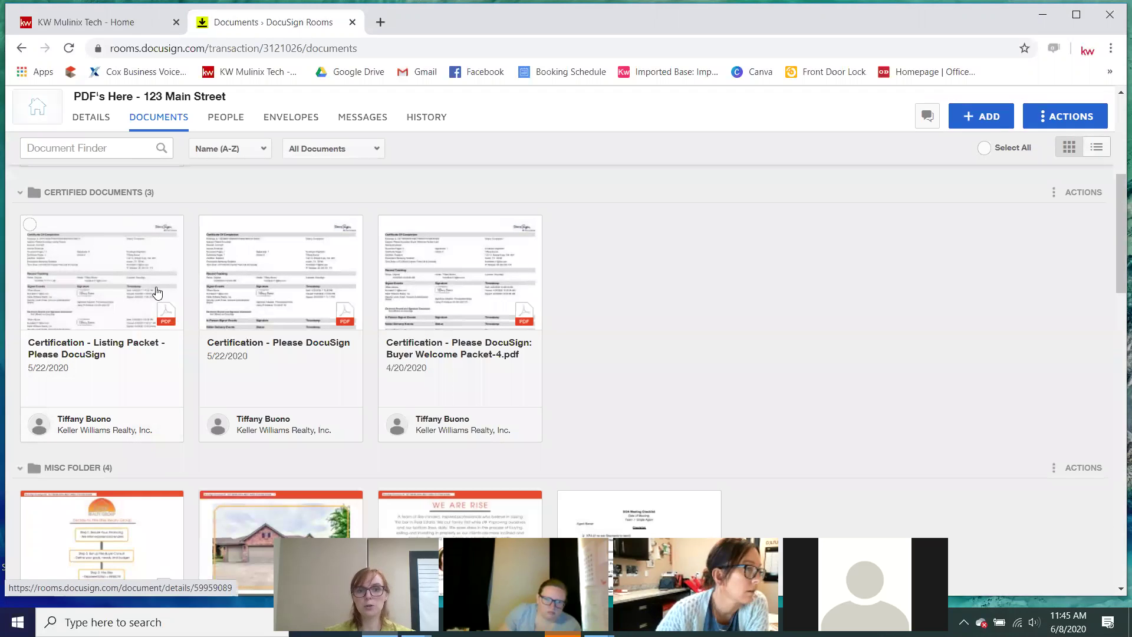
# Step: Open the Certification - Listing Packet certificate, scroll through it, and close the viewer
pyautogui.click(114, 322)
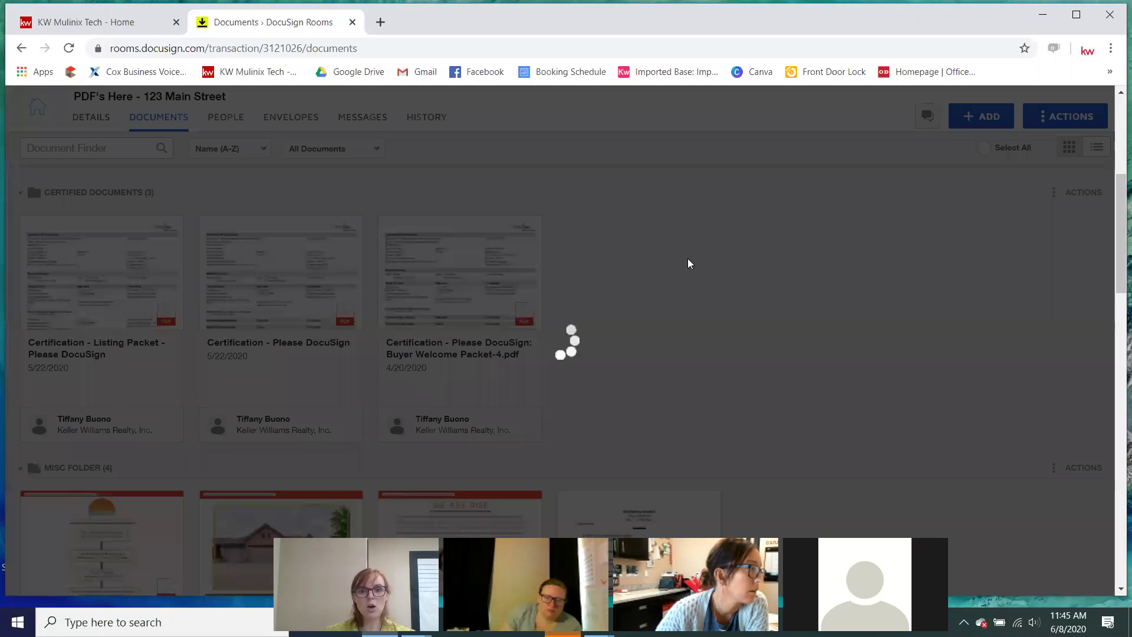
pyautogui.scroll(-12, 814, 258)
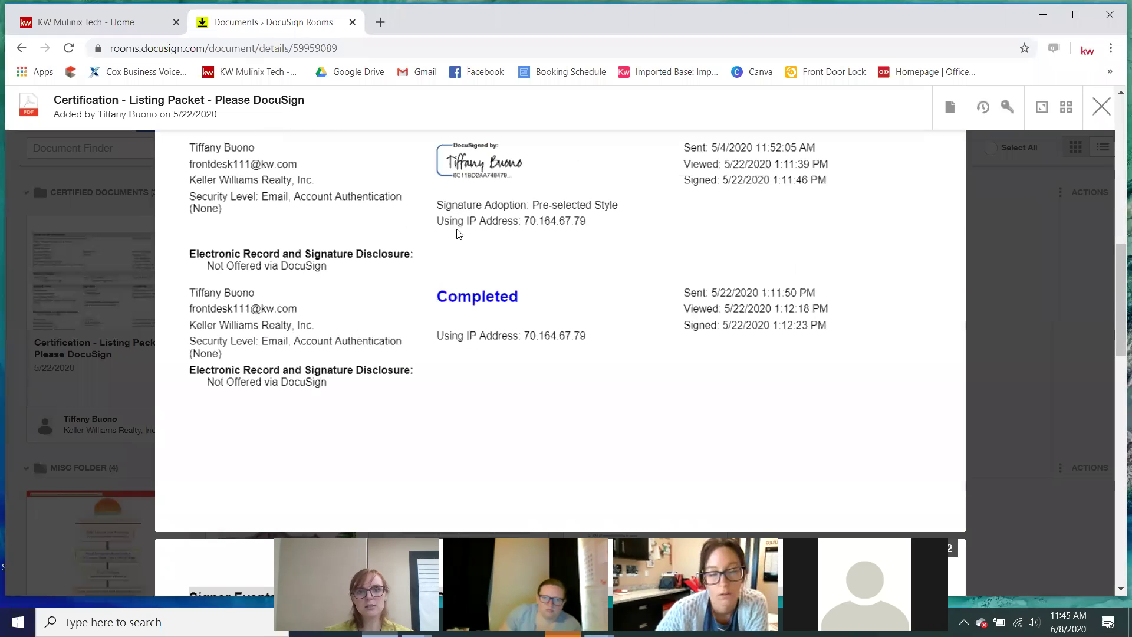
pyautogui.scroll(1, 381, 240)
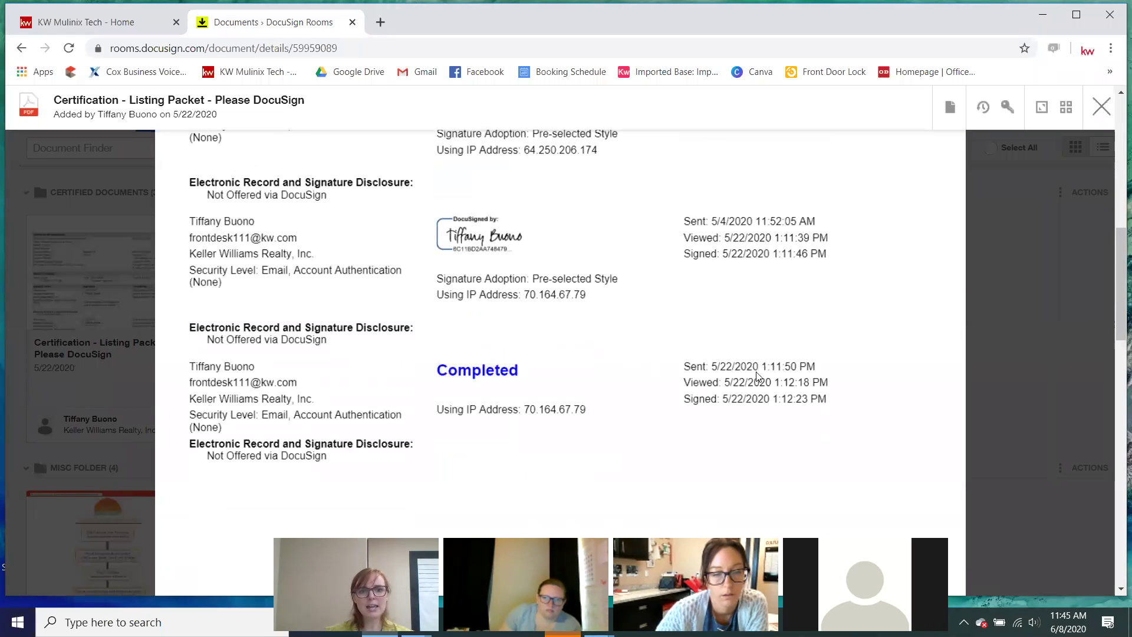
pyautogui.scroll(-6, 482, 360)
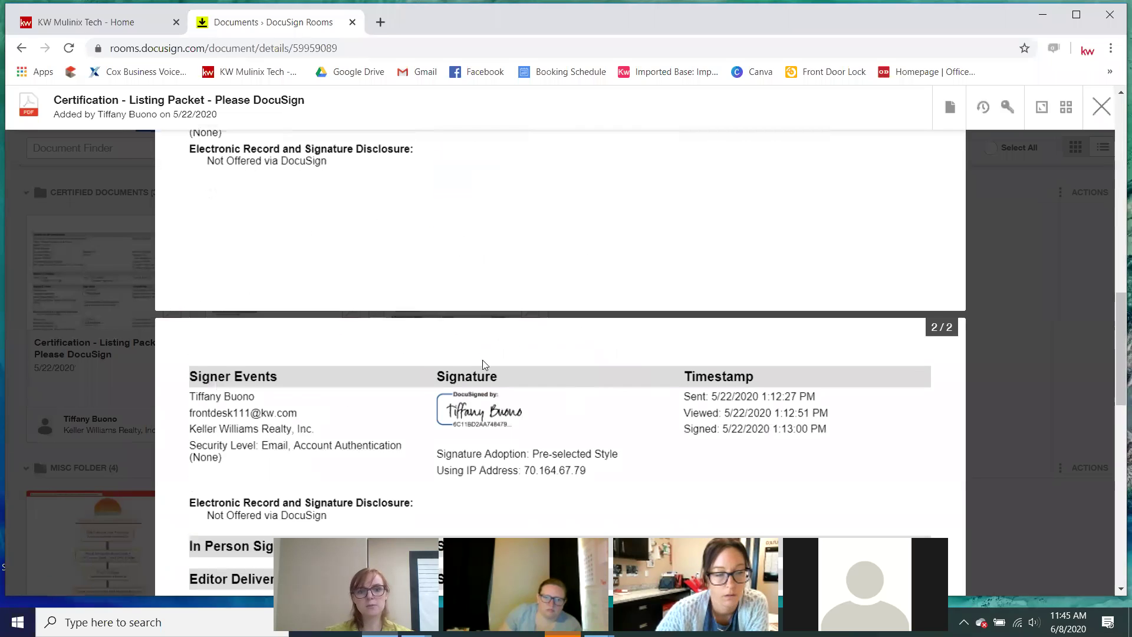
pyautogui.scroll(-5, 325, 269)
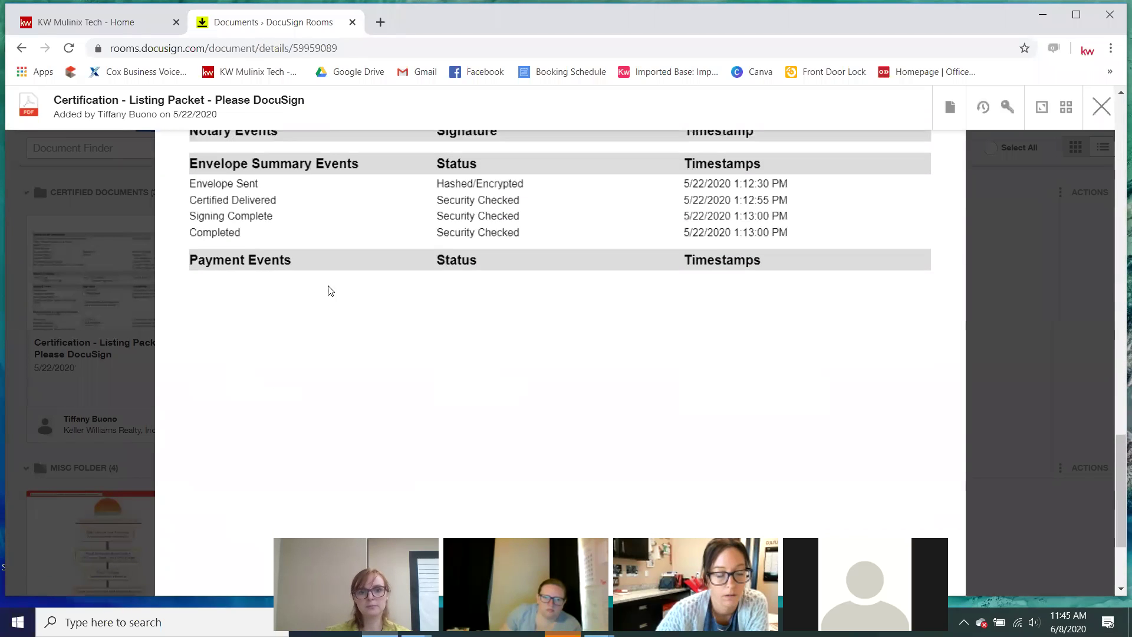
pyautogui.scroll(6, 355, 361)
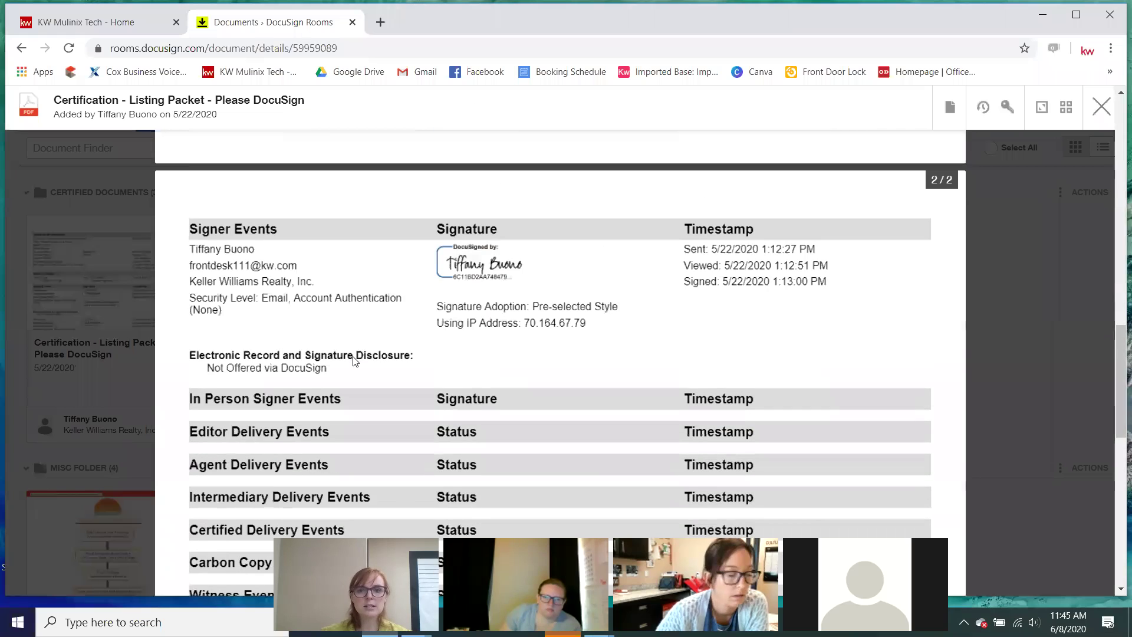
pyautogui.scroll(1, 354, 361)
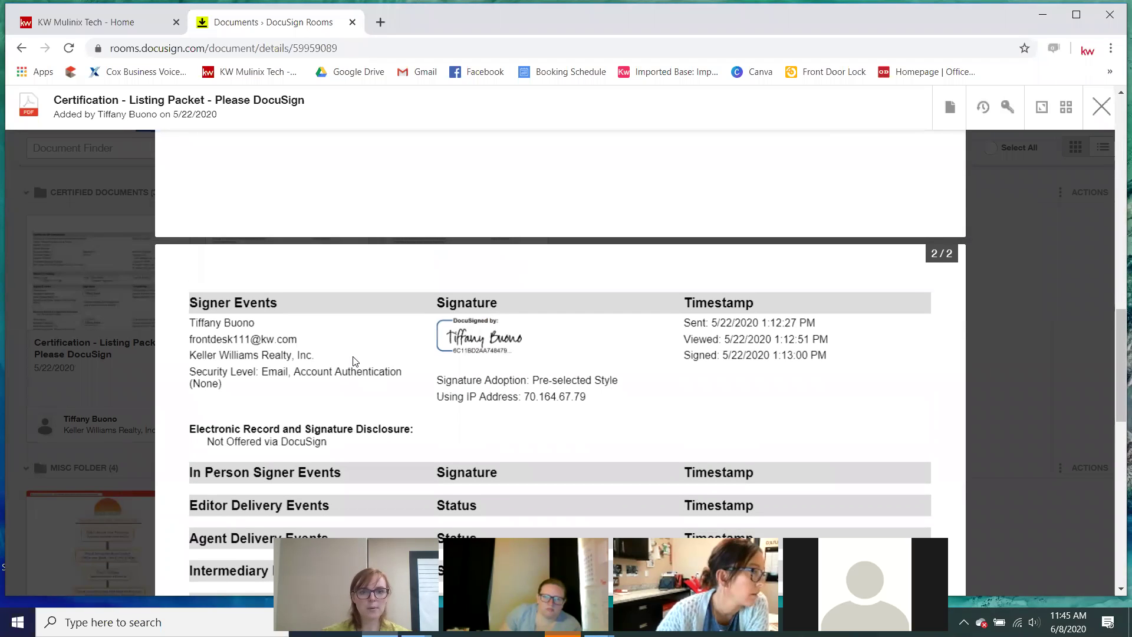
pyautogui.scroll(7, 354, 361)
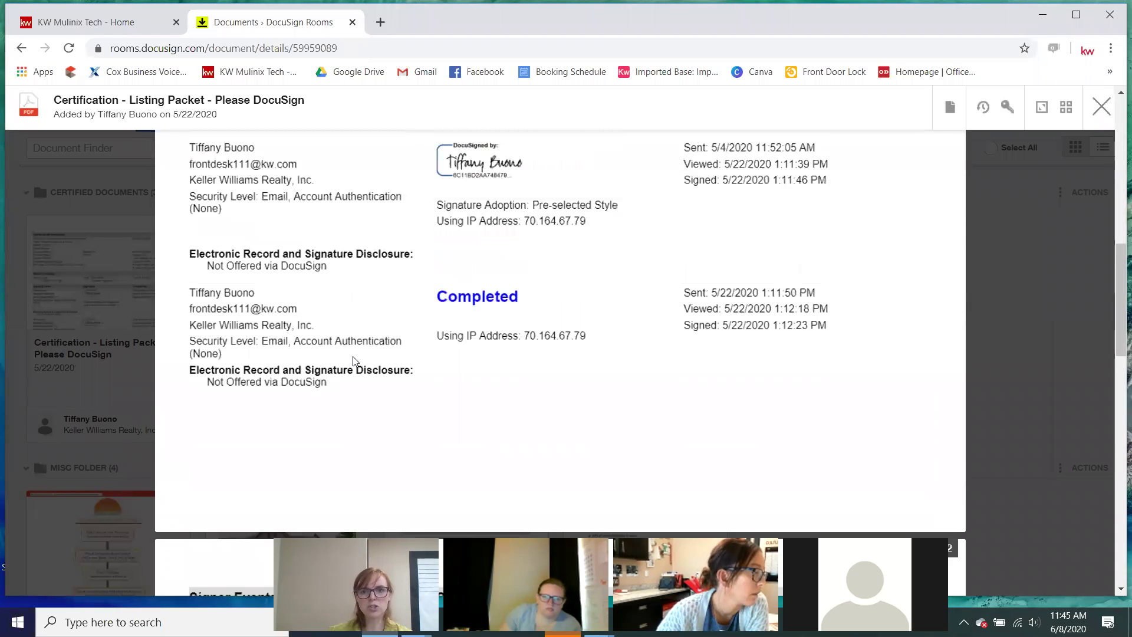
pyautogui.scroll(1, 355, 362)
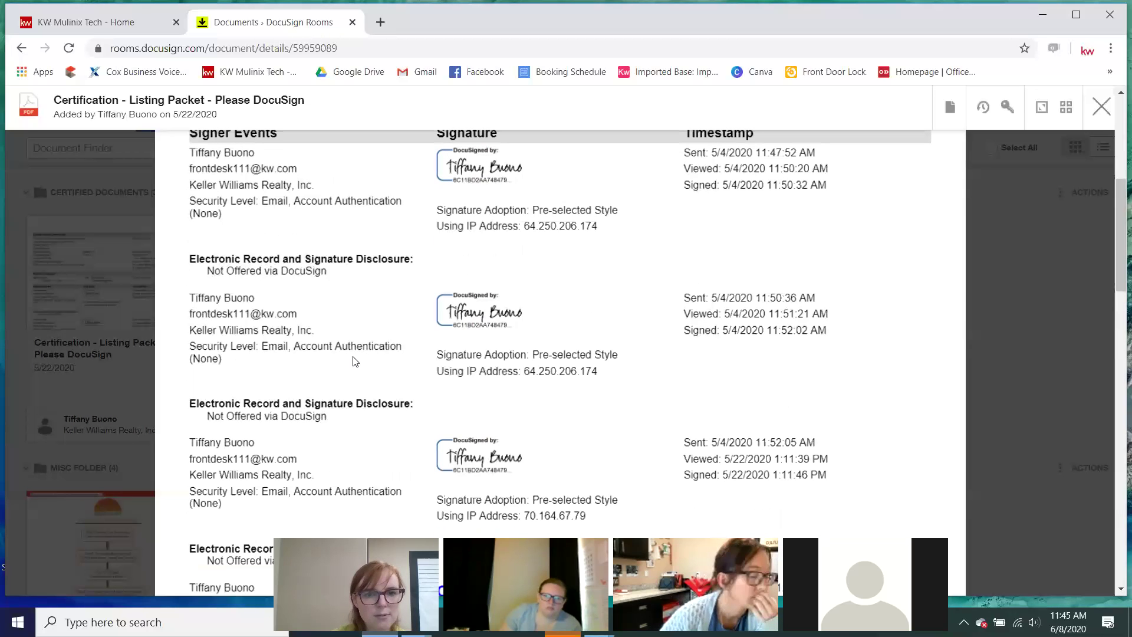
pyautogui.scroll(-2, 355, 362)
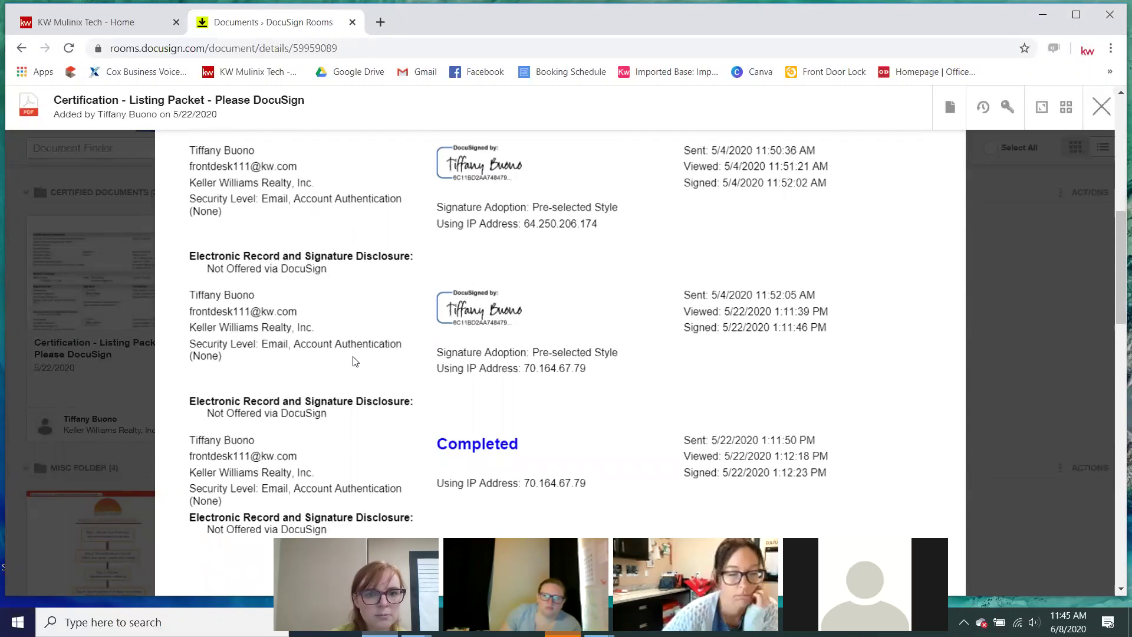
pyautogui.scroll(2, 355, 361)
pyautogui.scroll(2, 356, 361)
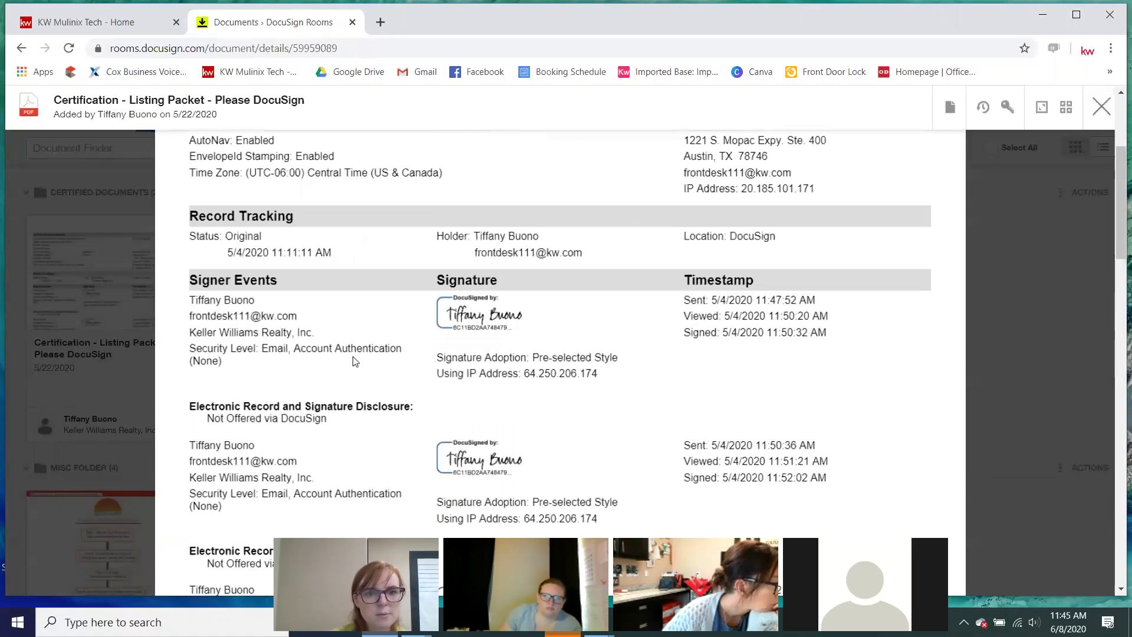
pyautogui.scroll(-4, 370, 380)
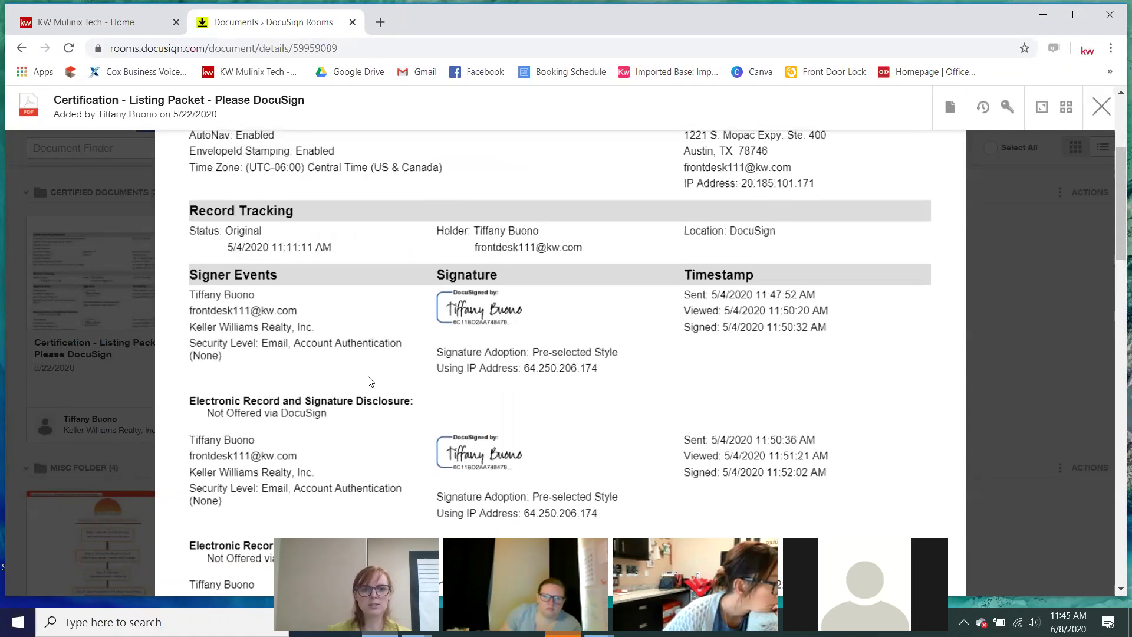
pyautogui.scroll(-3, 370, 380)
pyautogui.scroll(8, 371, 380)
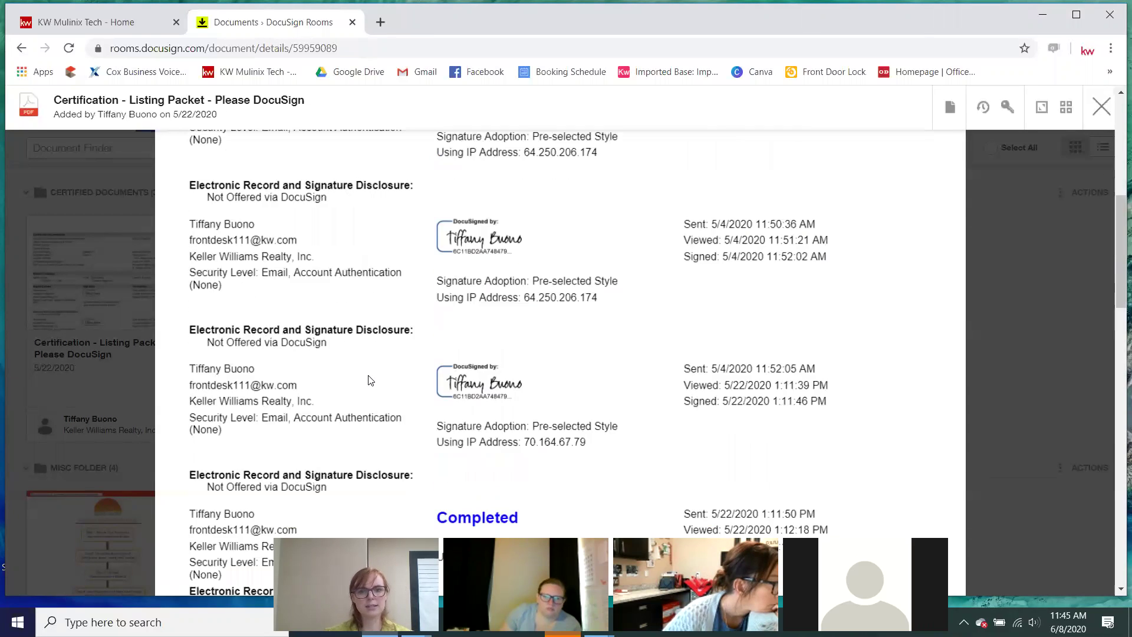
pyautogui.scroll(-3, 370, 381)
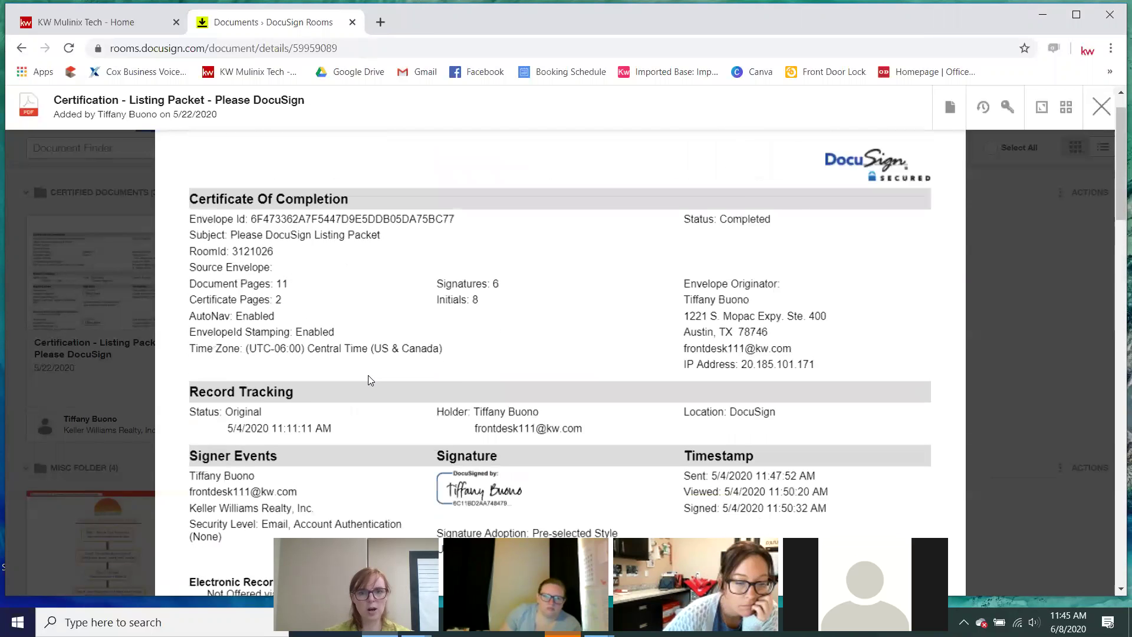
pyautogui.scroll(3, 1046, 316)
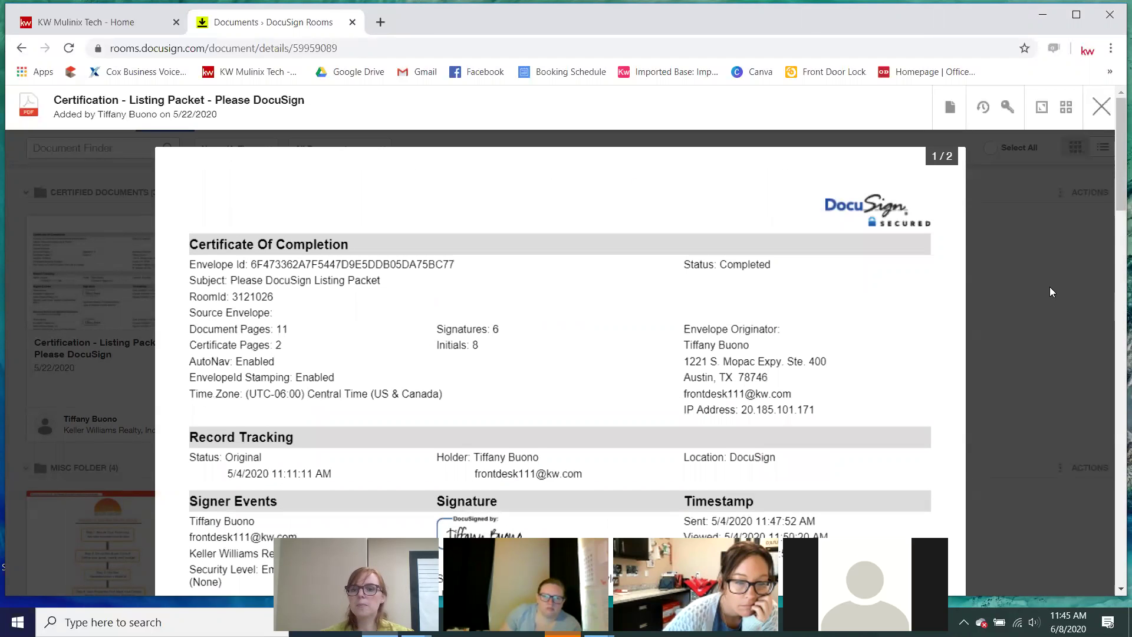
pyautogui.click(1103, 118)
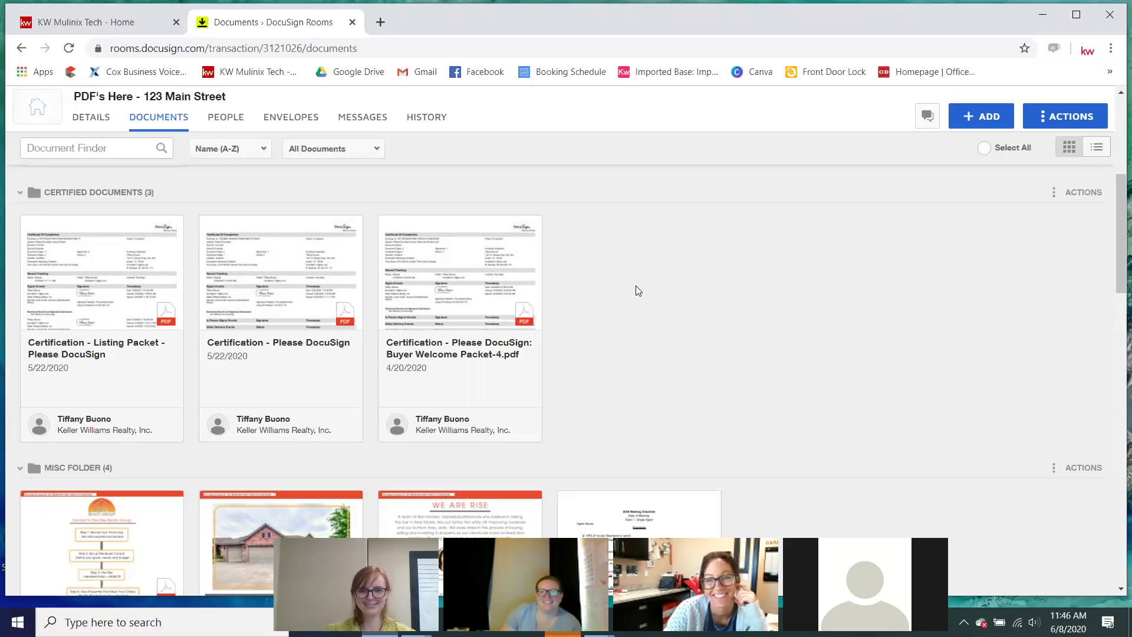
# Step: Scroll the Documents page and switch to the Envelopes tab listing five envelopes
pyautogui.scroll(-3, 636, 285)
pyautogui.scroll(-4, 636, 285)
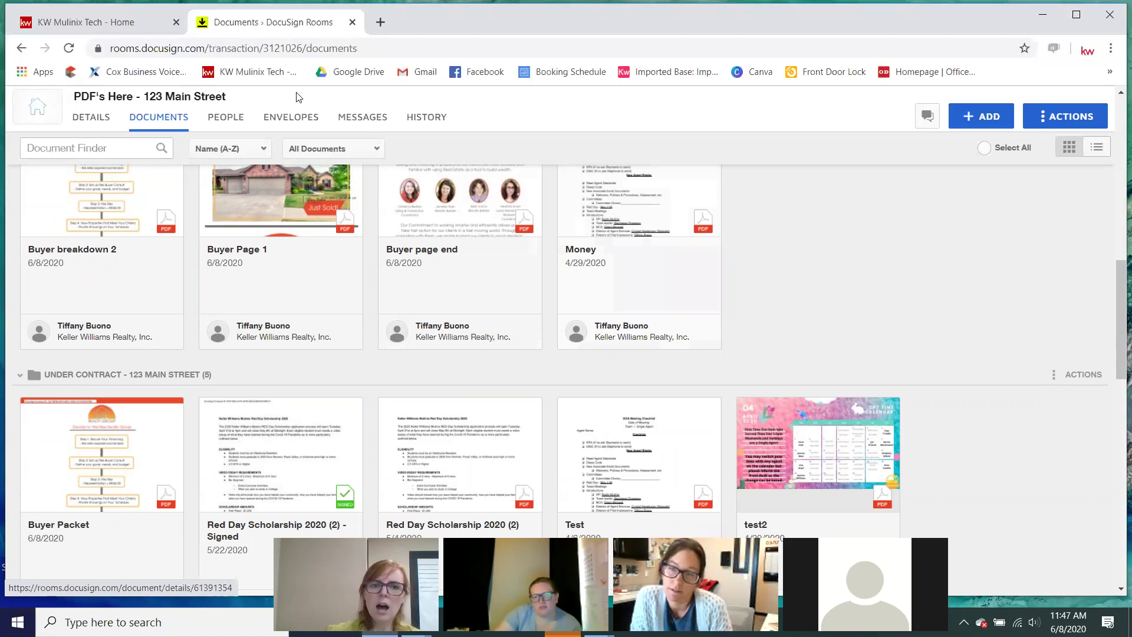
pyautogui.click(285, 117)
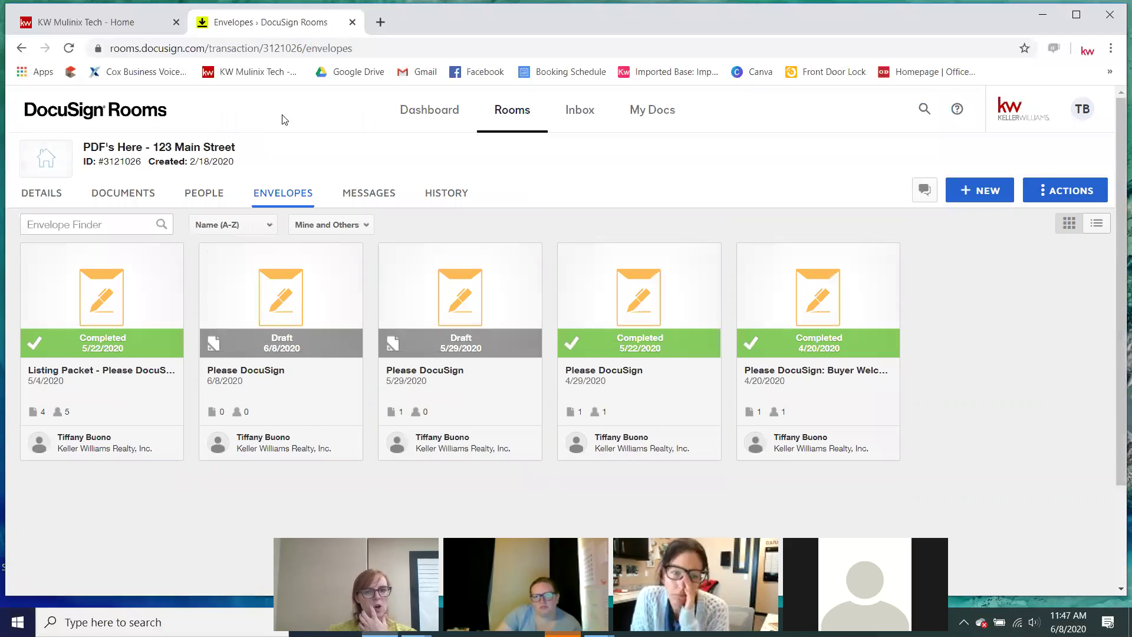
pyautogui.click(336, 345)
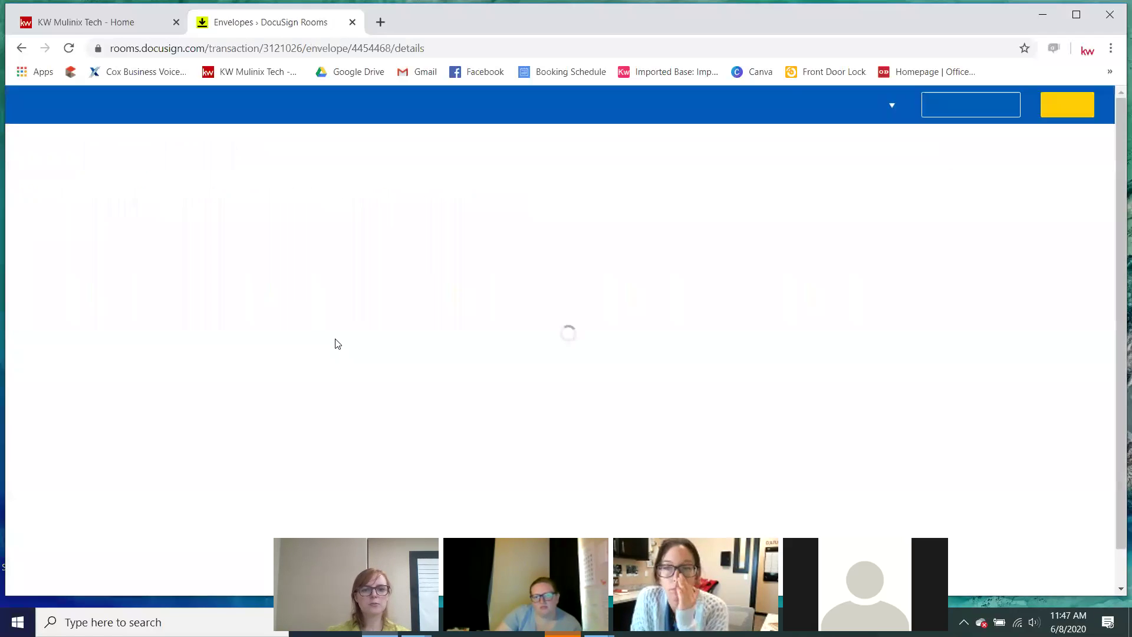
pyautogui.scroll(-3, 492, 296)
pyautogui.scroll(-2, 492, 296)
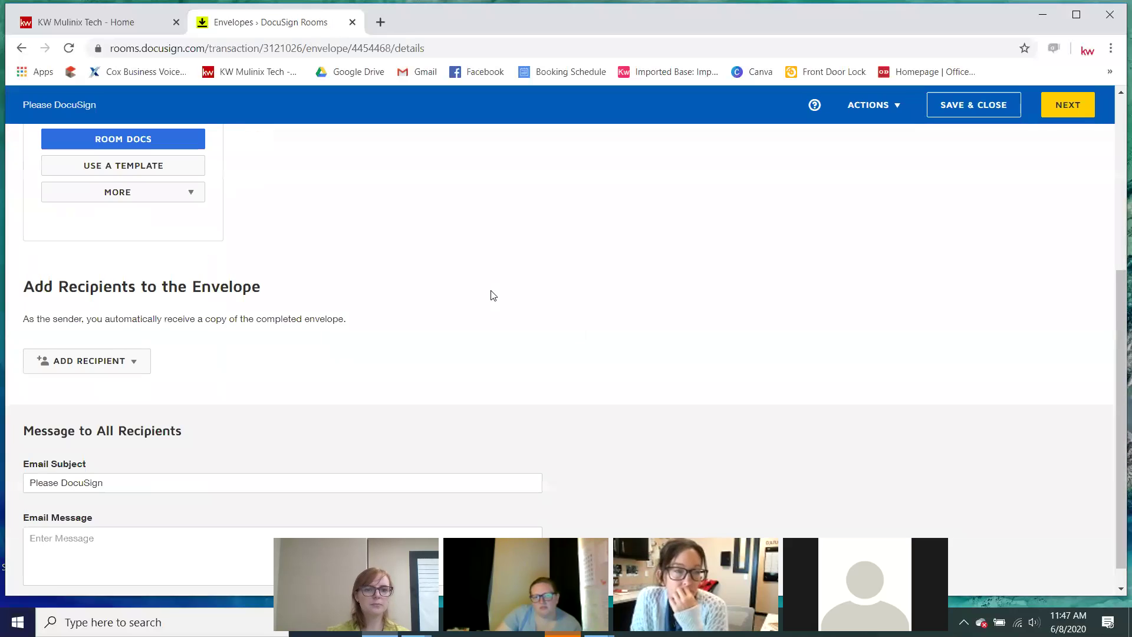
pyautogui.click(21, 47)
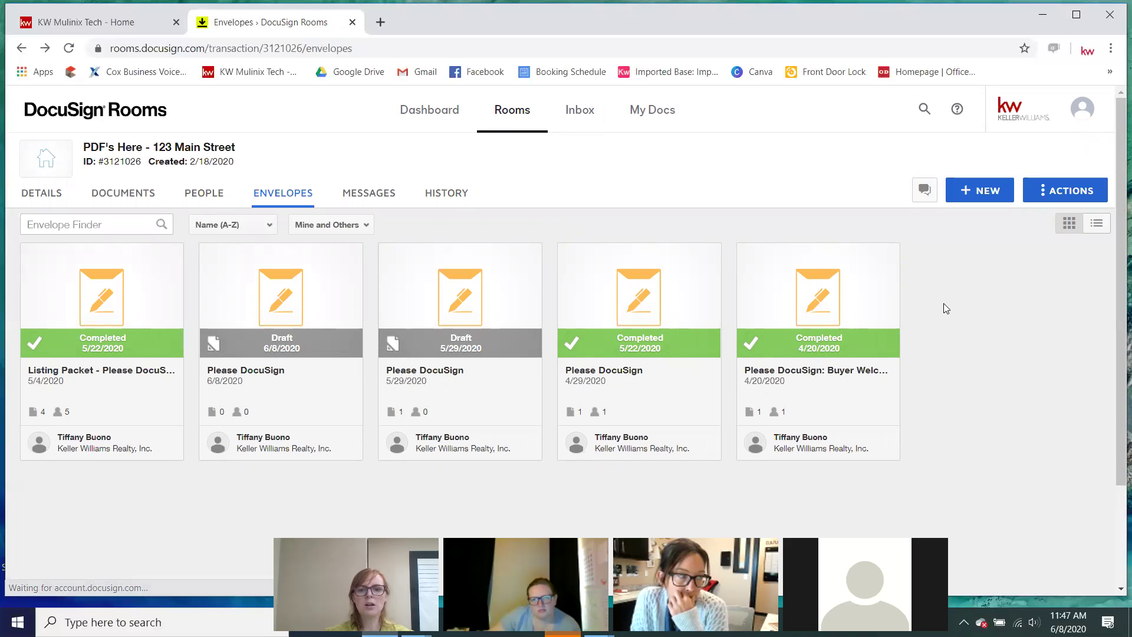
pyautogui.click(662, 323)
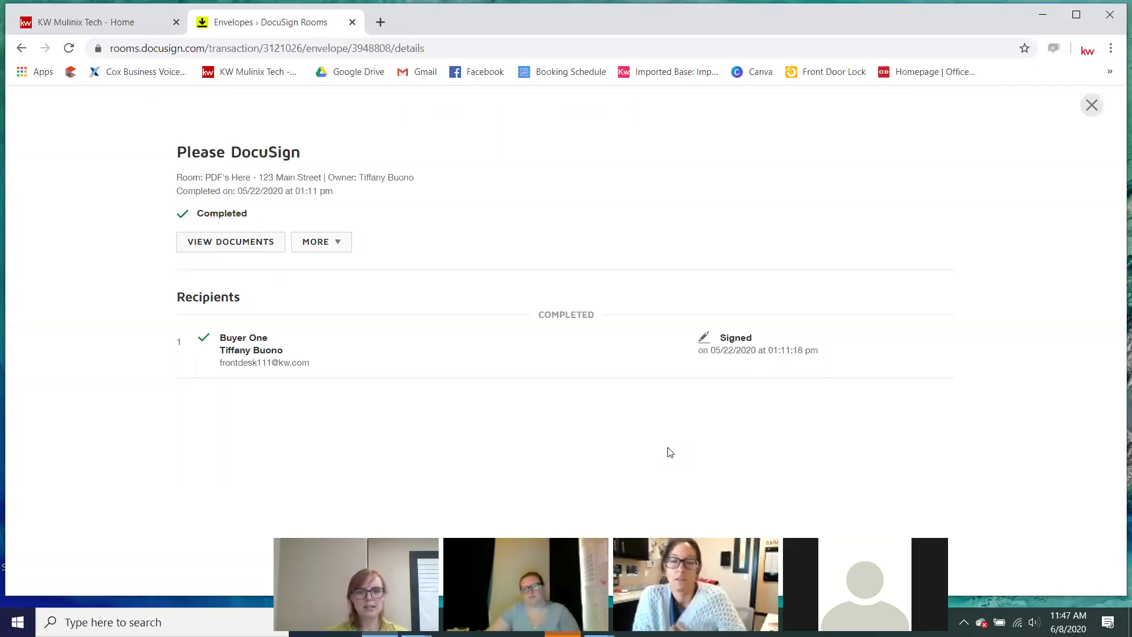
pyautogui.click(21, 47)
pyautogui.click(771, 351)
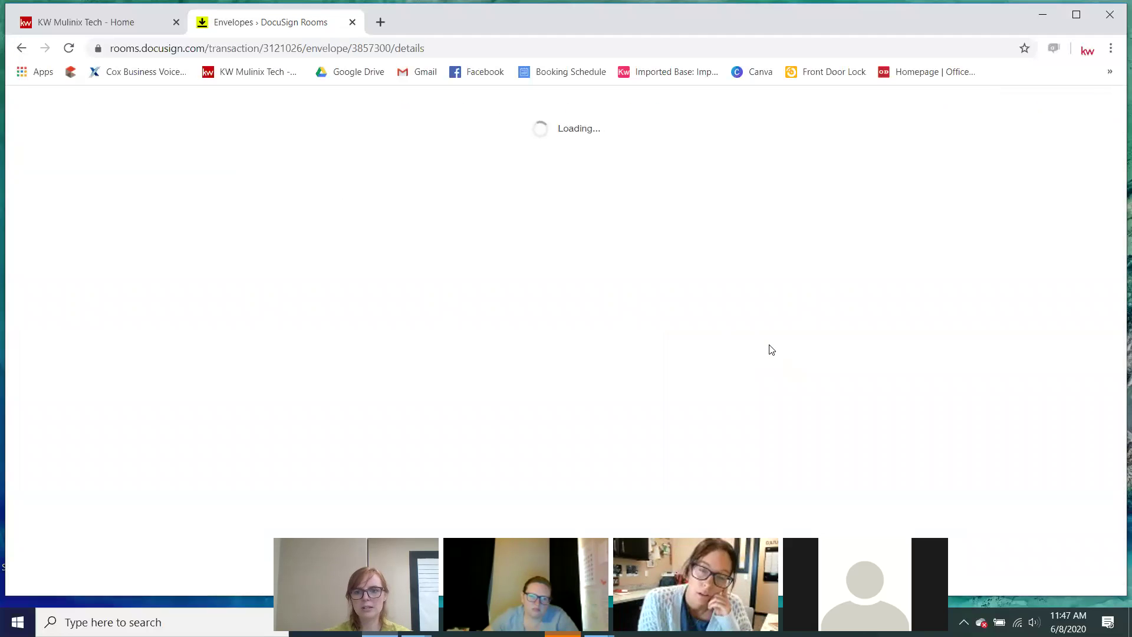
pyautogui.click(21, 47)
pyautogui.click(121, 357)
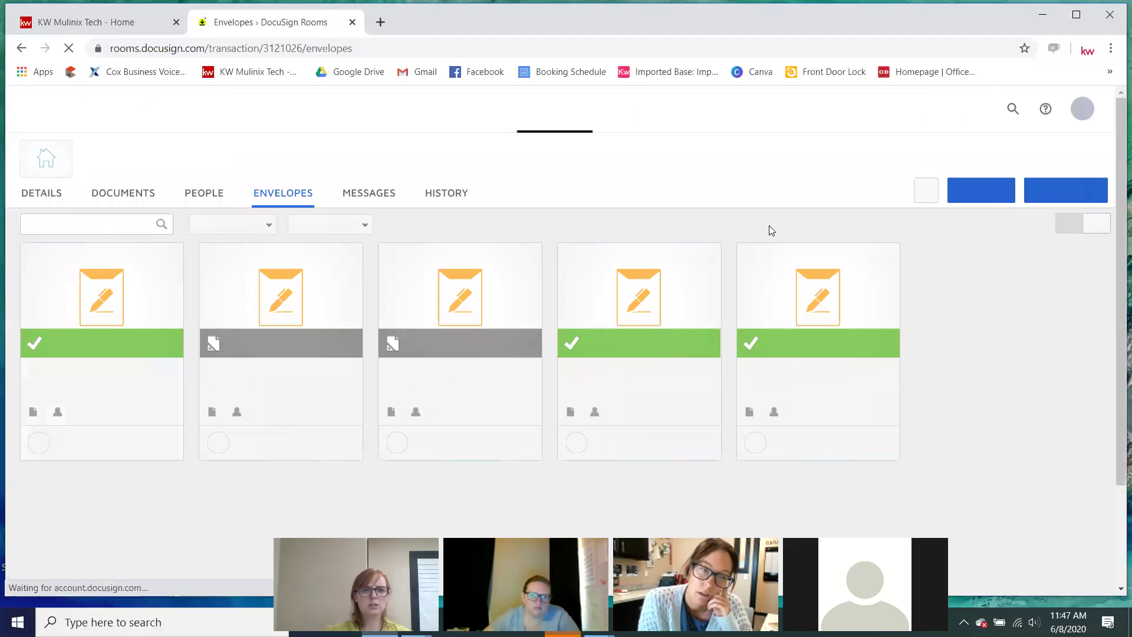
pyautogui.scroll(-1, 769, 226)
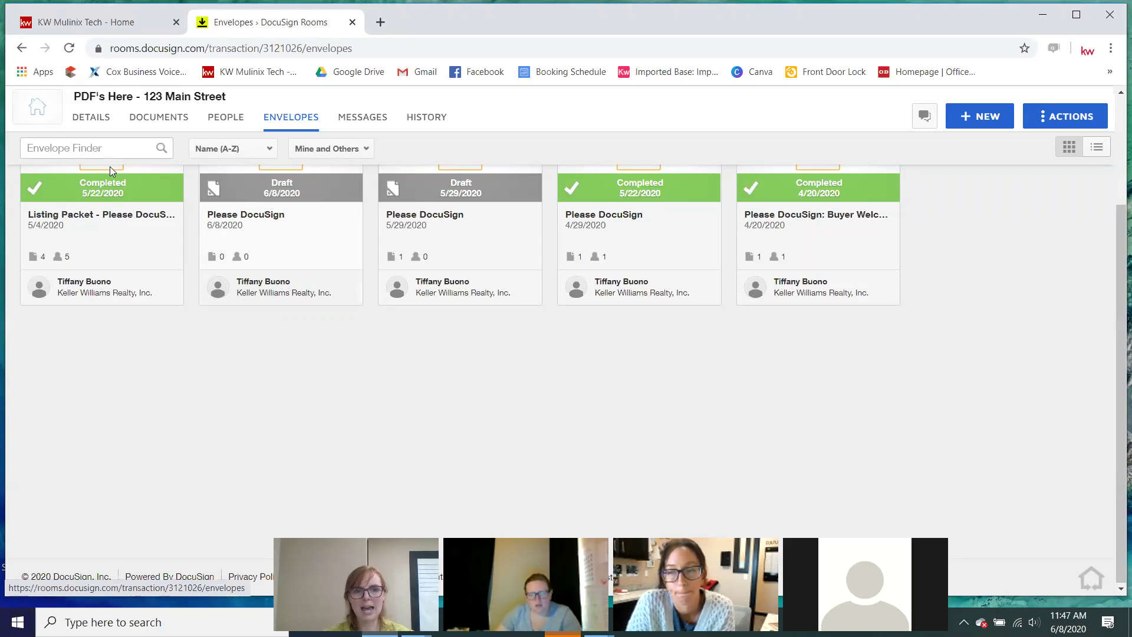
pyautogui.click(155, 211)
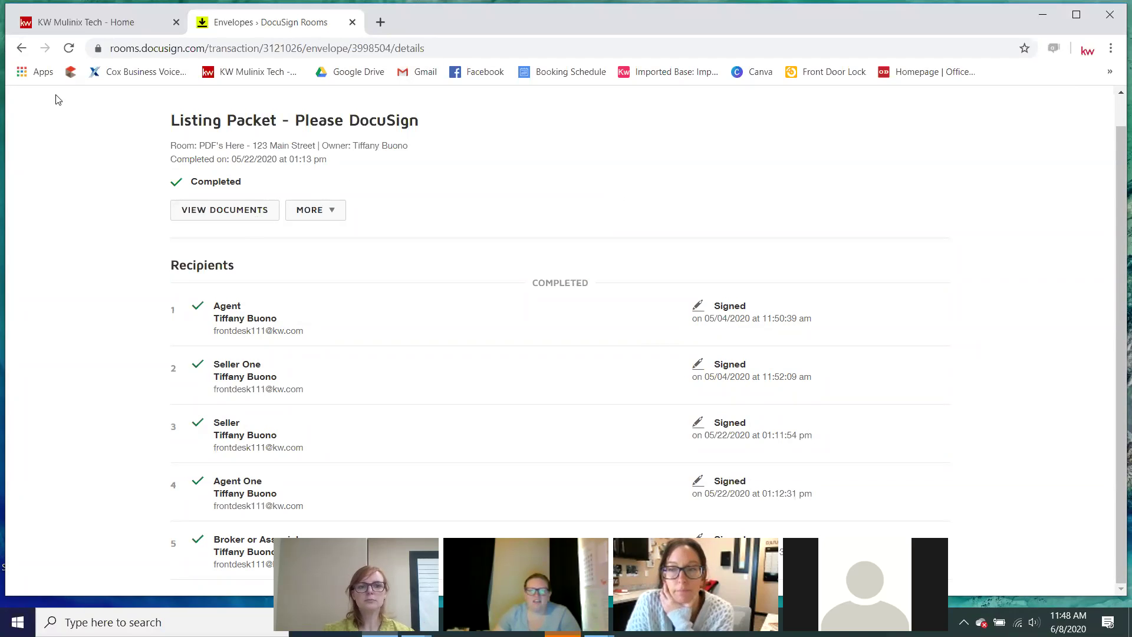
pyautogui.click(21, 48)
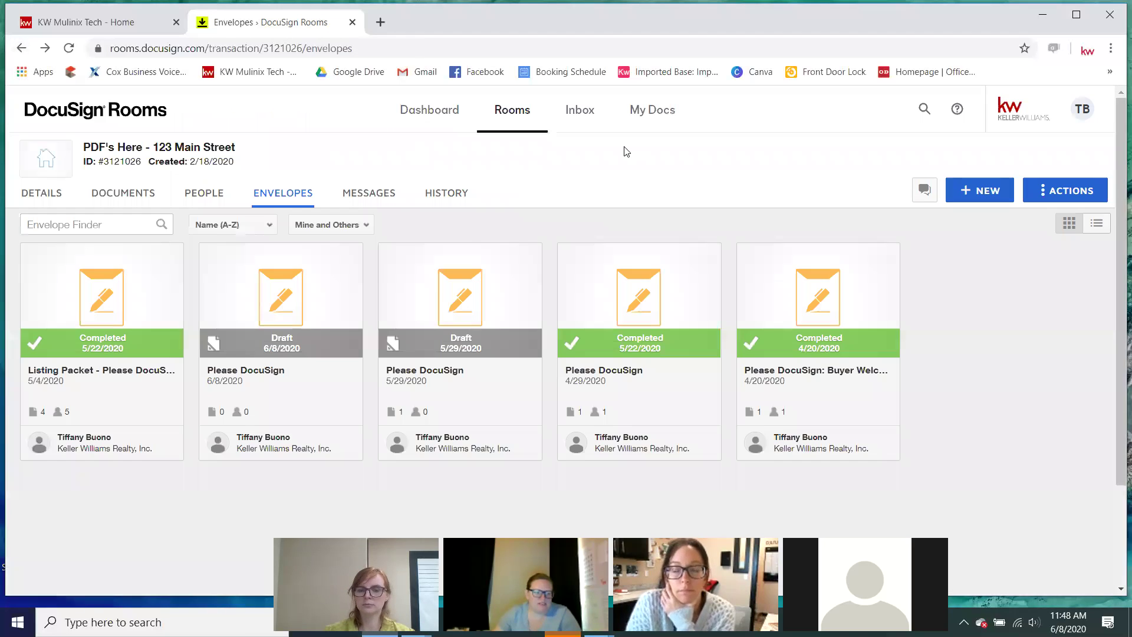
# Step: Switch to the Documents tab showing the archived Buyer Welcome Packet-4 - Signed
pyautogui.click(139, 192)
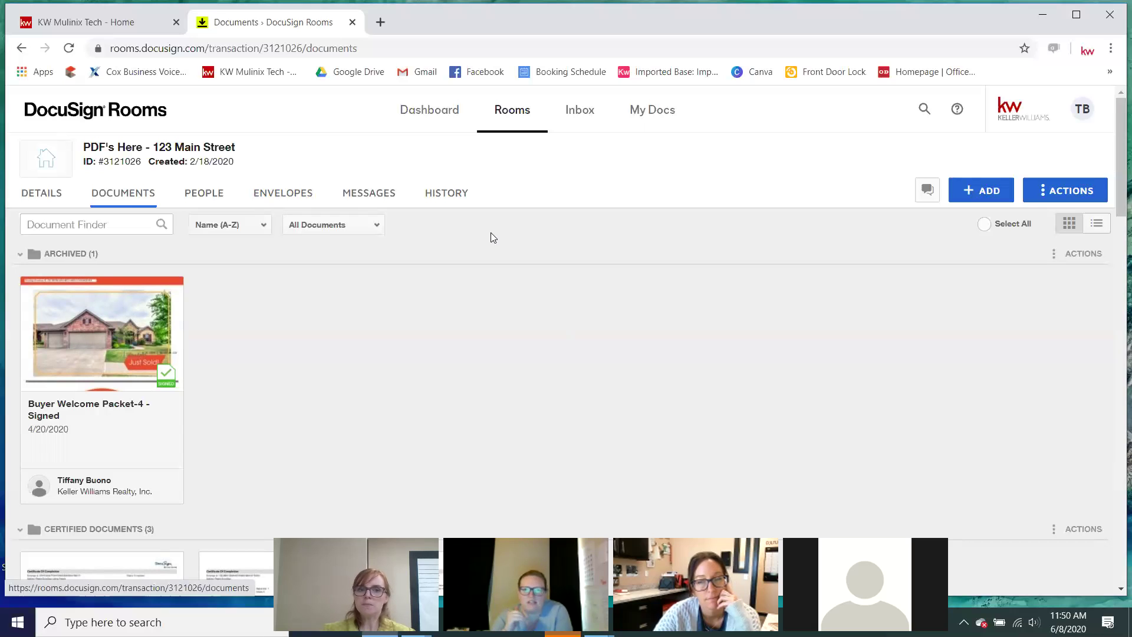
# Step: Return to Envelopes and view the Copy/Delete options on the 6/8 and 4/29 envelope cards
pyautogui.click(288, 195)
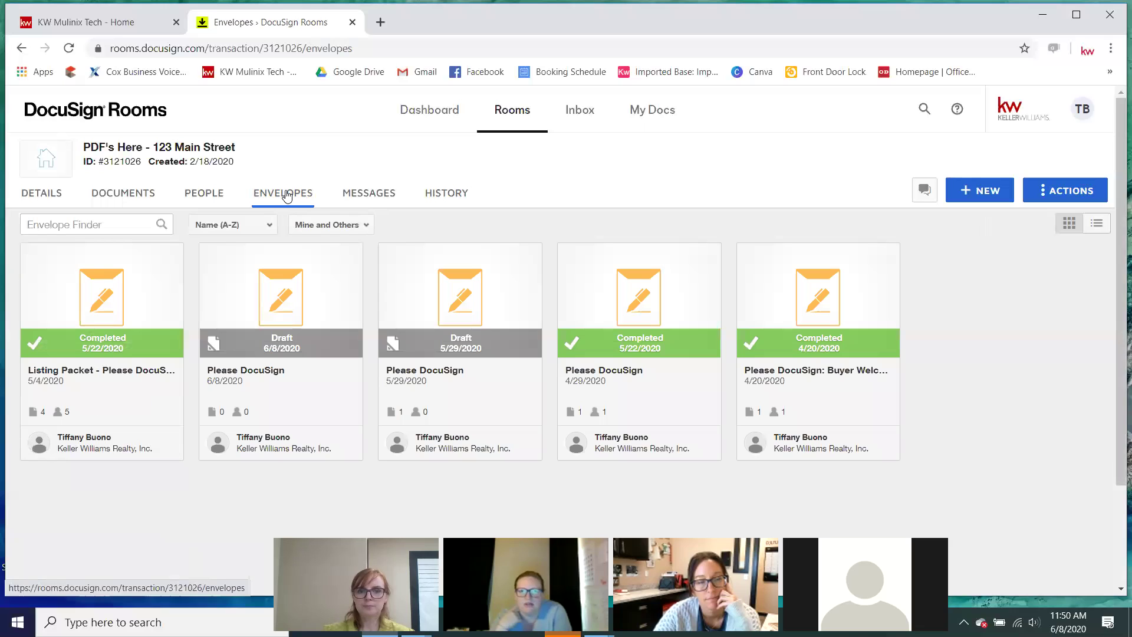
pyautogui.rightClick(300, 348)
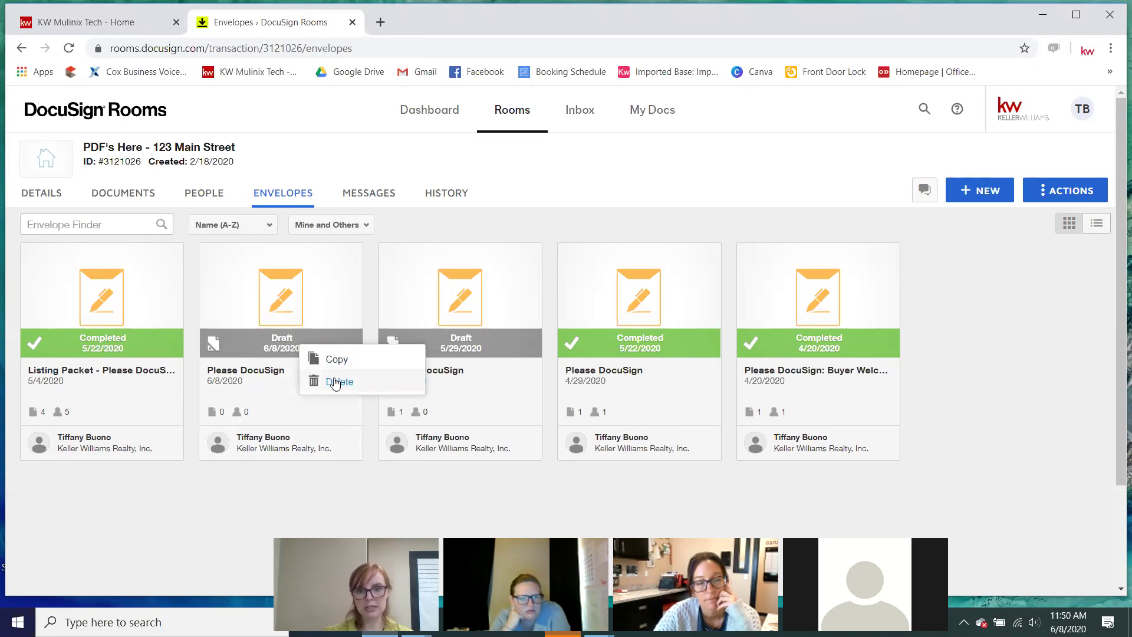
pyautogui.rightClick(667, 339)
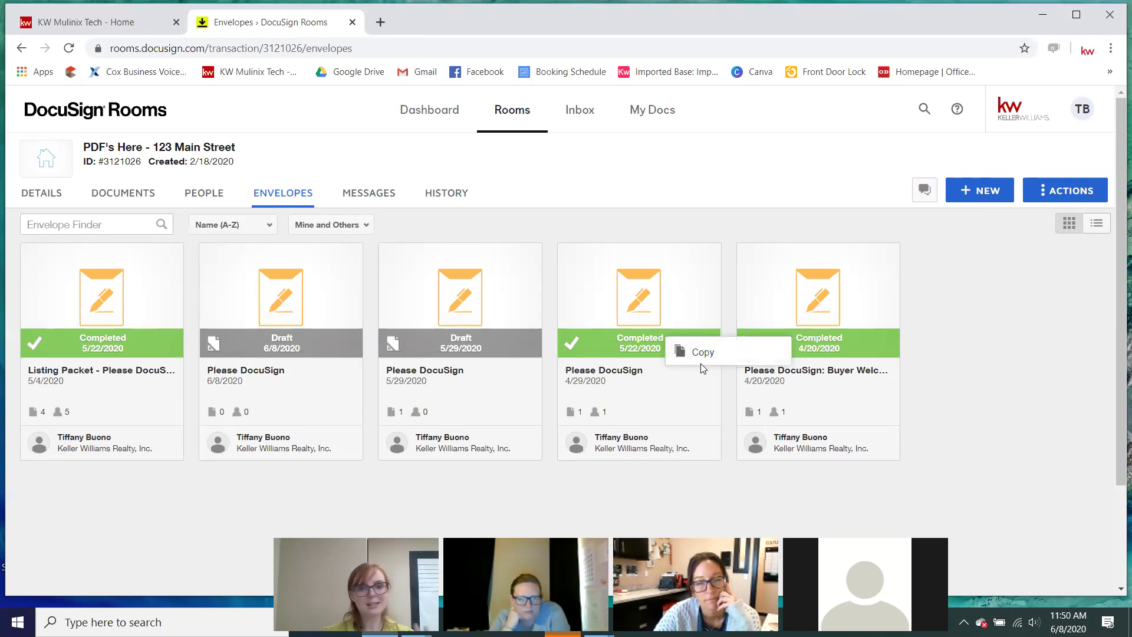
# Step: Open the 5/29/2020 draft envelope and bring up the add-recipient choices
pyautogui.click(701, 354)
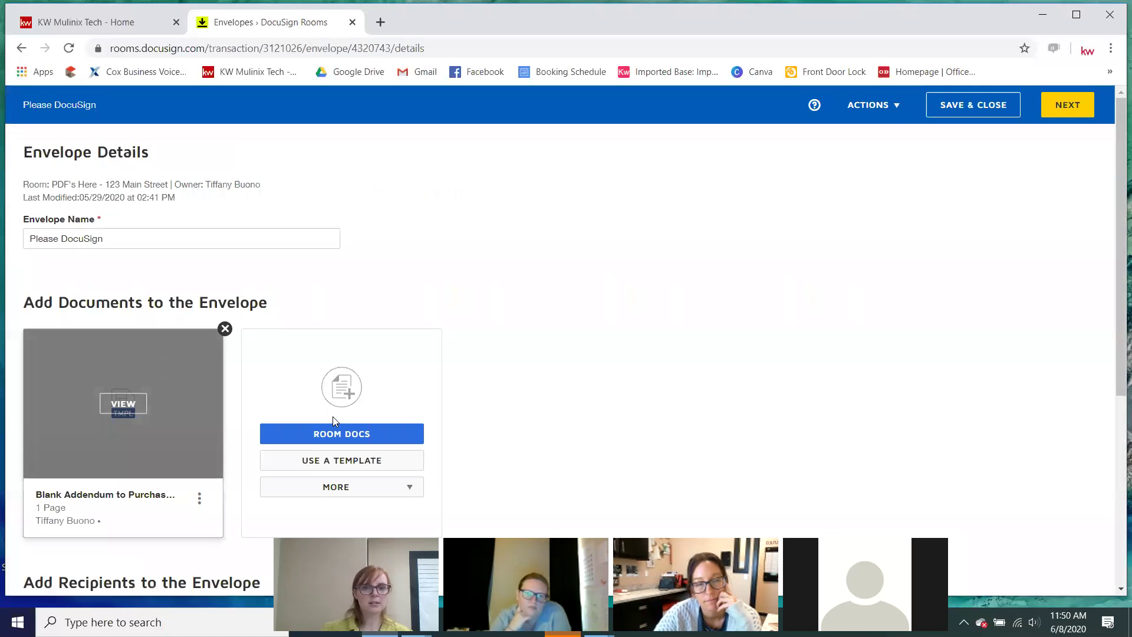
pyautogui.scroll(-1, 252, 398)
pyautogui.scroll(-5, 251, 398)
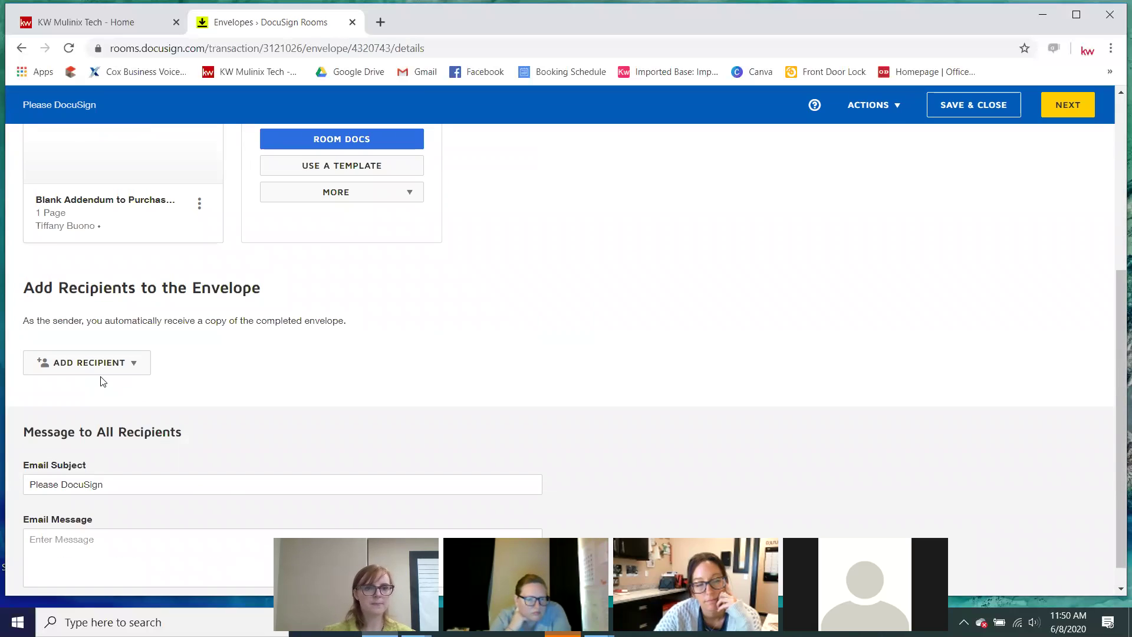
pyautogui.click(92, 342)
# Step: Add the Agent One and Buyer One pre-tagged roles as recipients
pyautogui.click(91, 368)
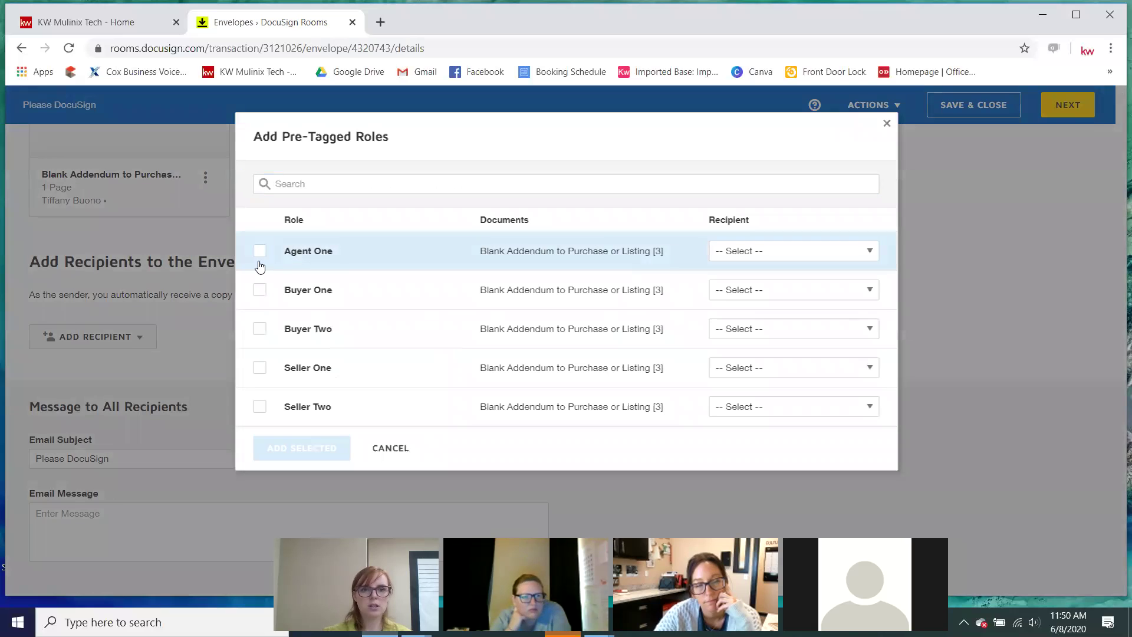
pyautogui.click(260, 251)
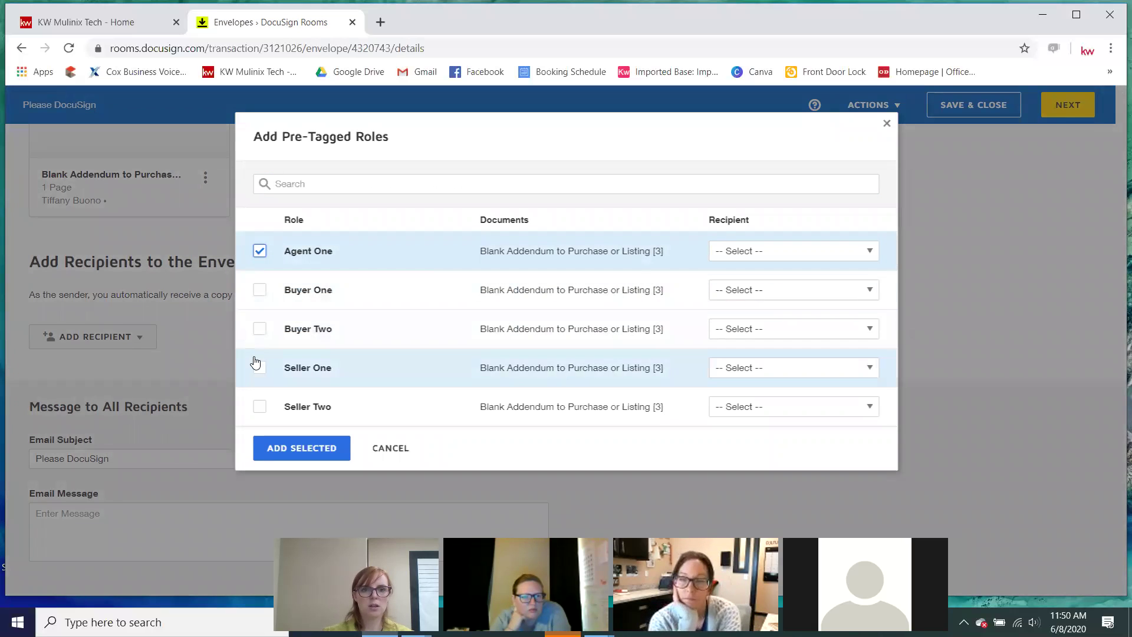
pyautogui.click(260, 290)
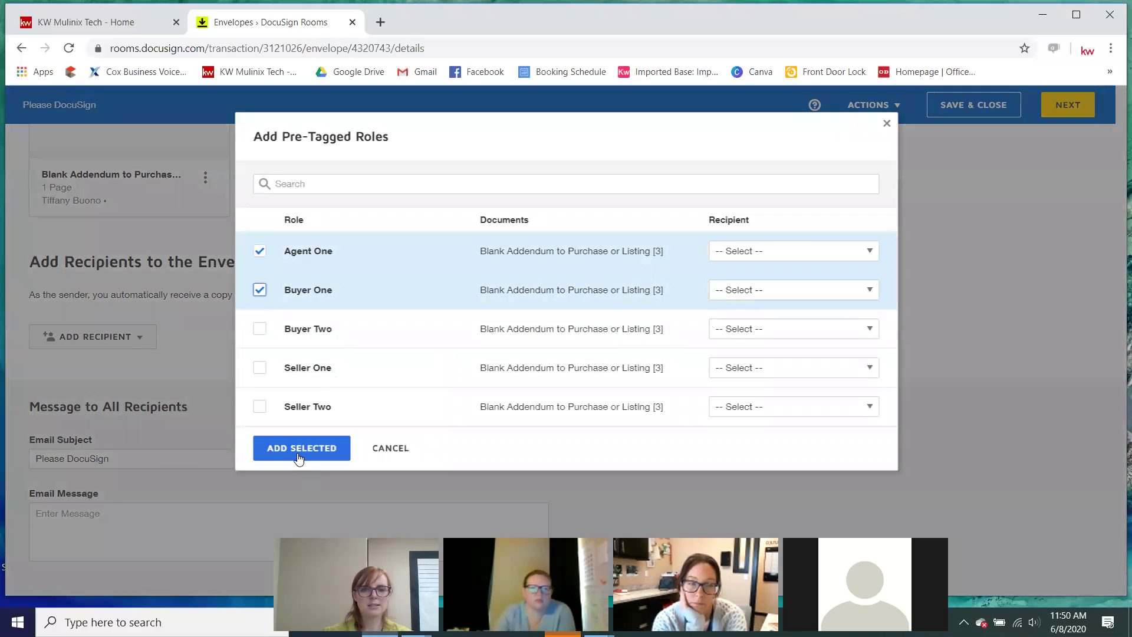
pyautogui.click(298, 450)
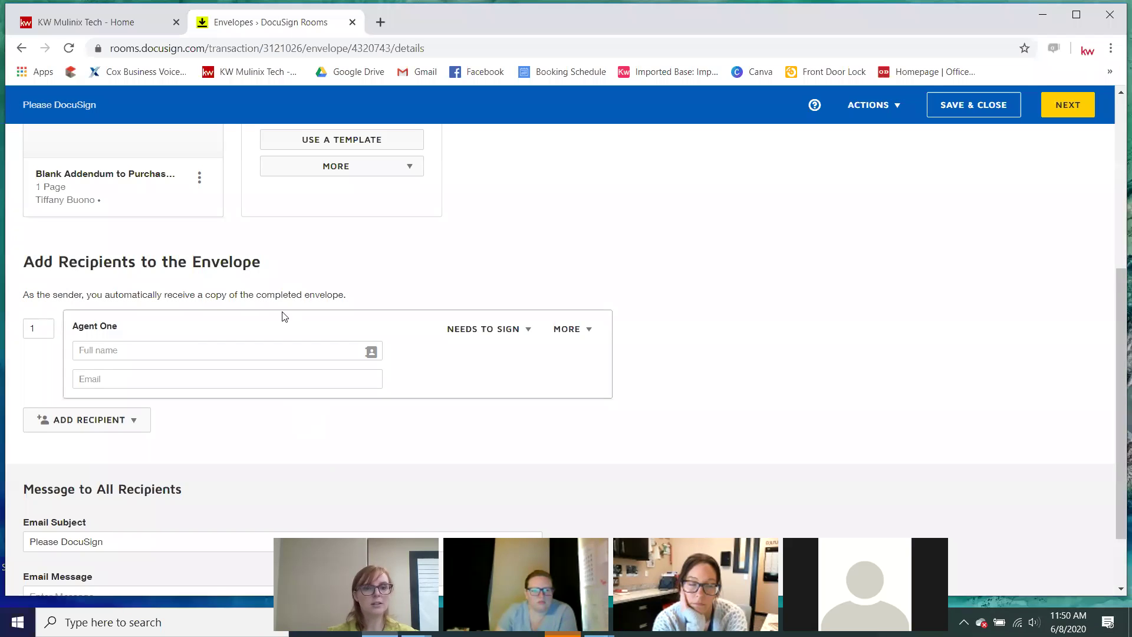
# Step: Enter the person's full name for both Agent One and Buyer One
pyautogui.click(164, 350)
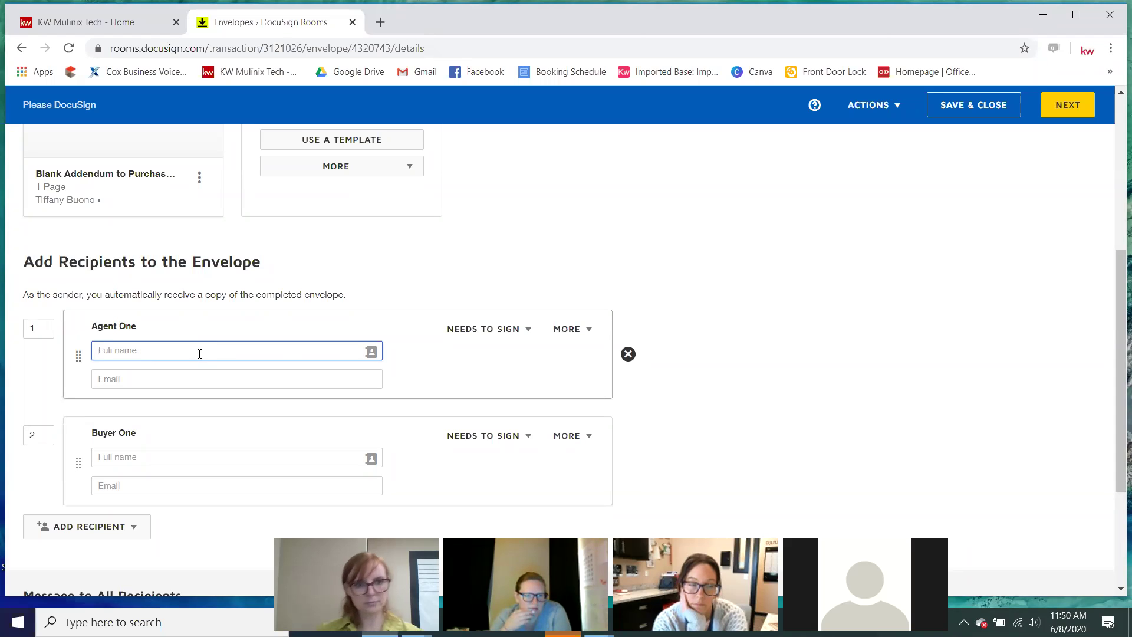
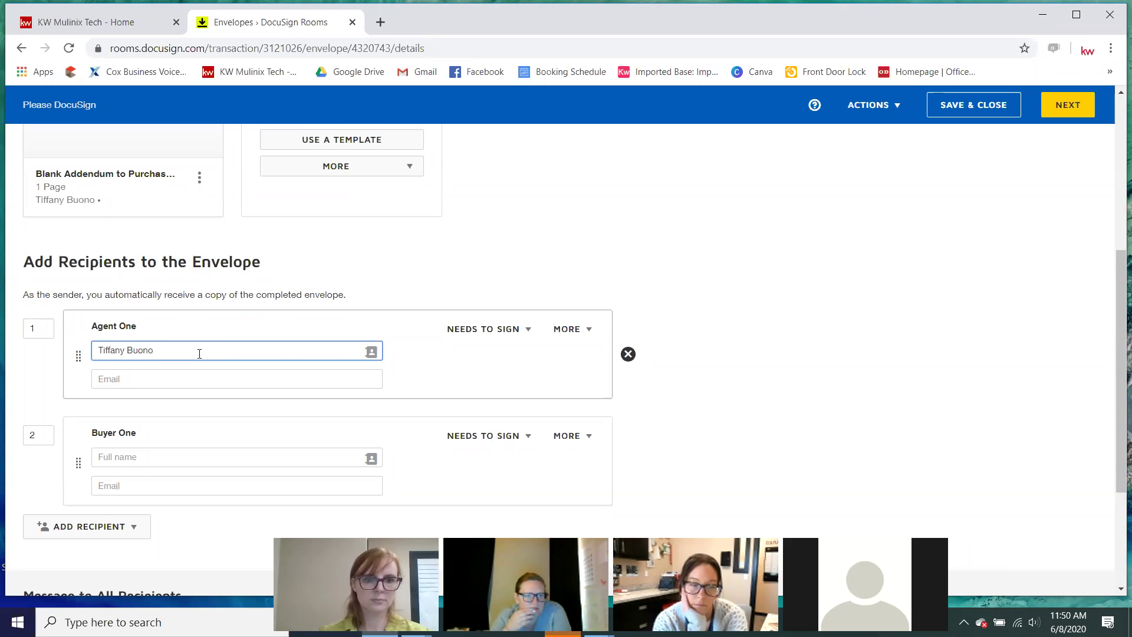
pyautogui.scroll(1, 125, 395)
pyautogui.click(128, 533)
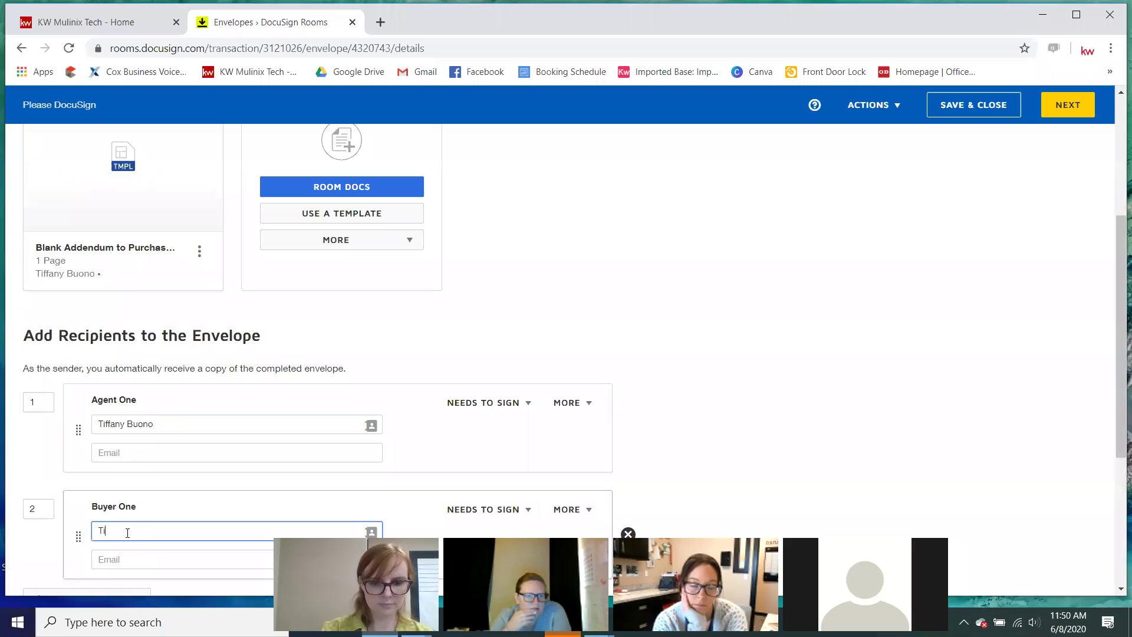
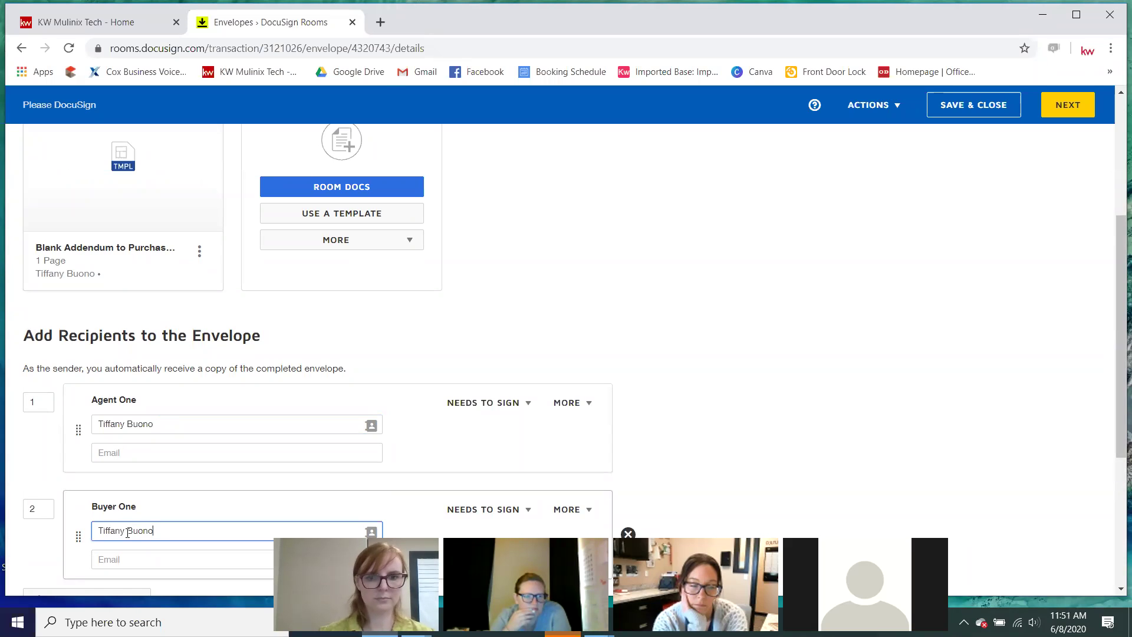
pyautogui.click(684, 333)
pyautogui.scroll(-4, 590, 265)
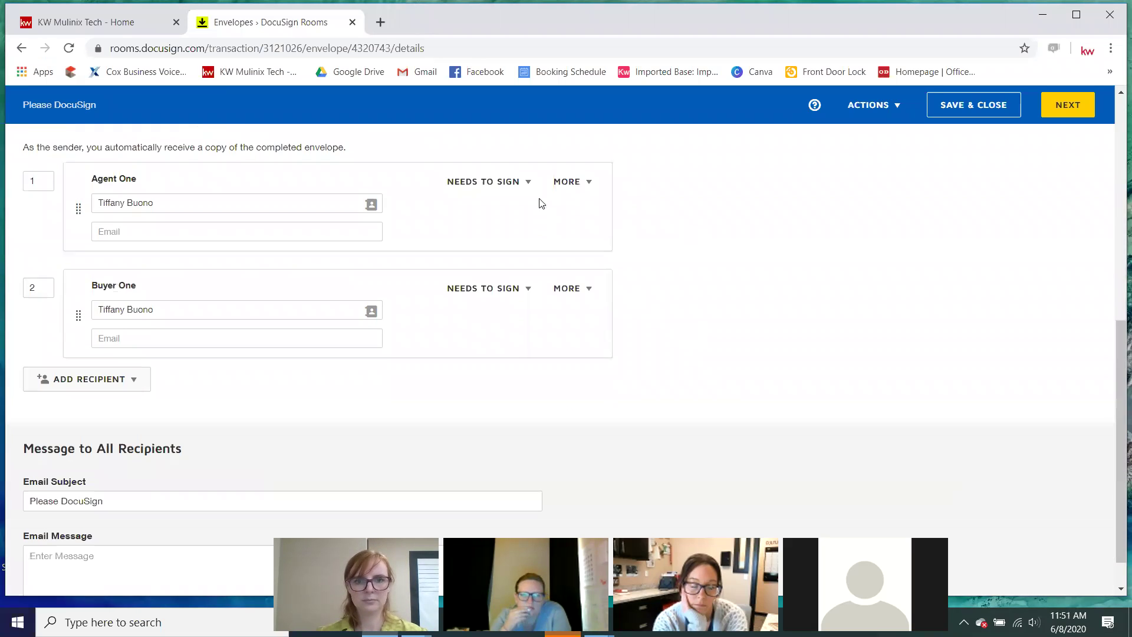
# Step: Change Agent One's role from Needs to Sign to Needs to View
pyautogui.click(521, 182)
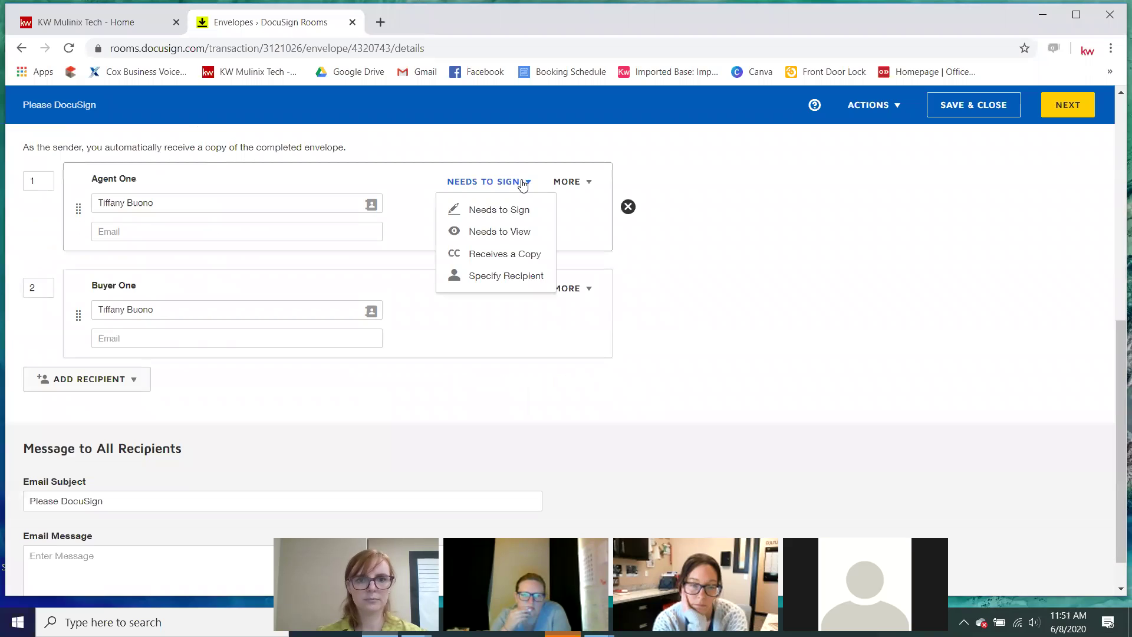
pyautogui.click(508, 232)
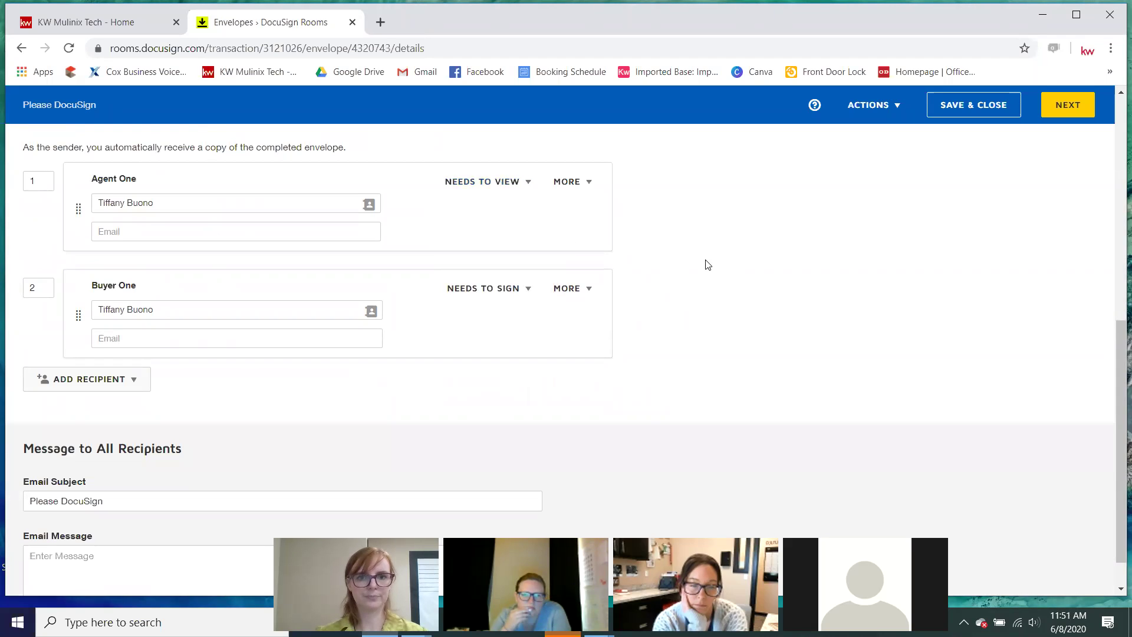
pyautogui.scroll(-1, 707, 264)
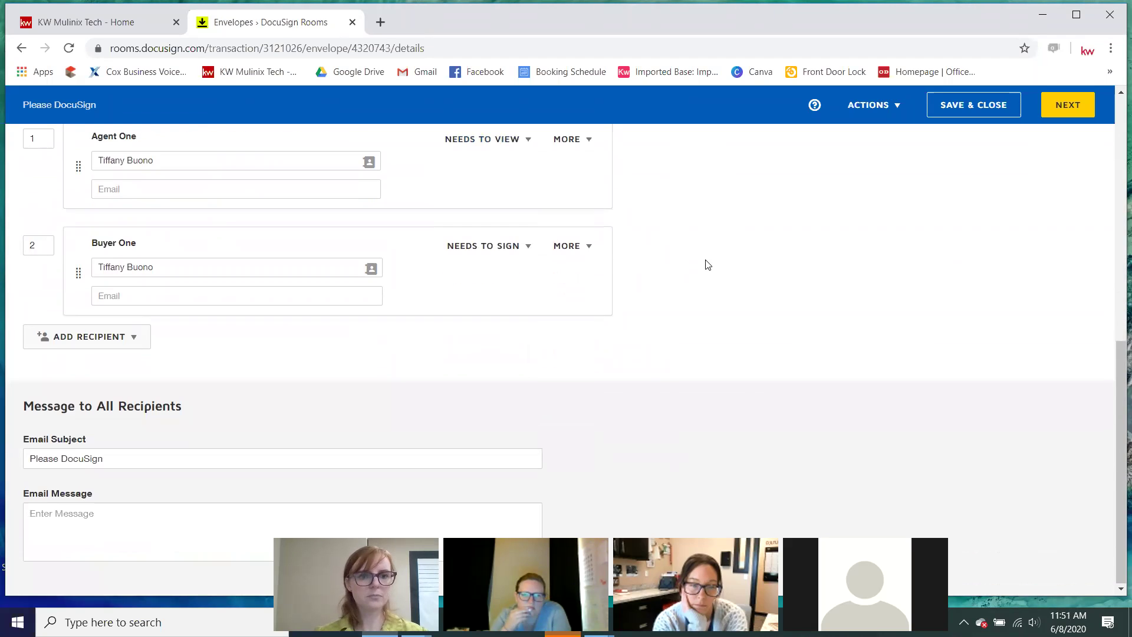
# Step: Try sending the envelope and dismiss the invalid recipient email error
pyautogui.click(1064, 116)
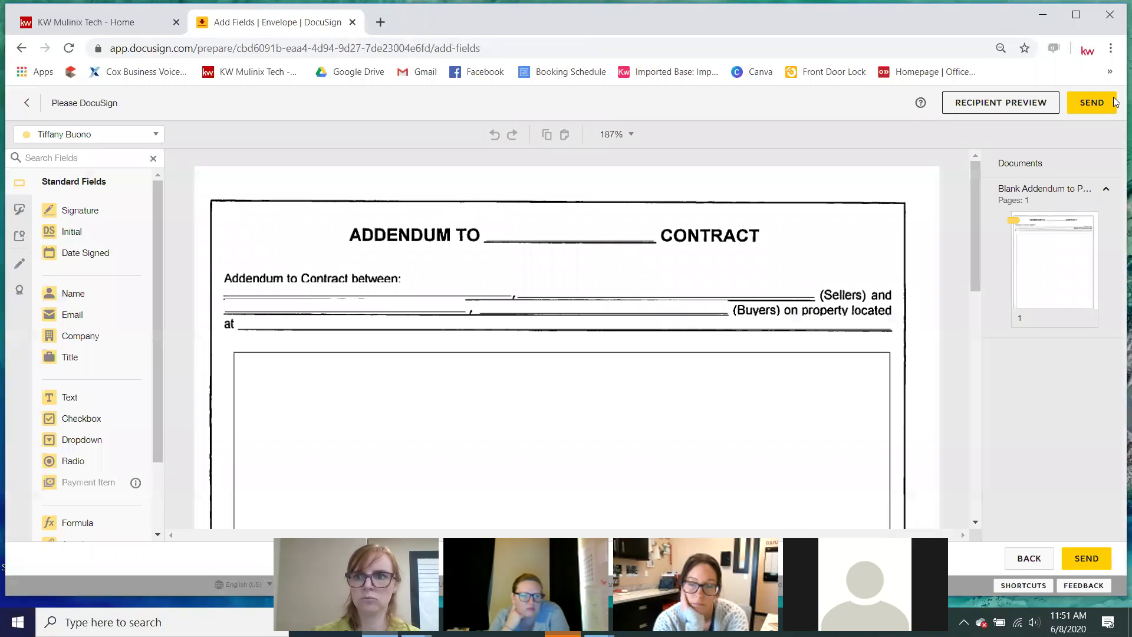
pyautogui.click(1098, 104)
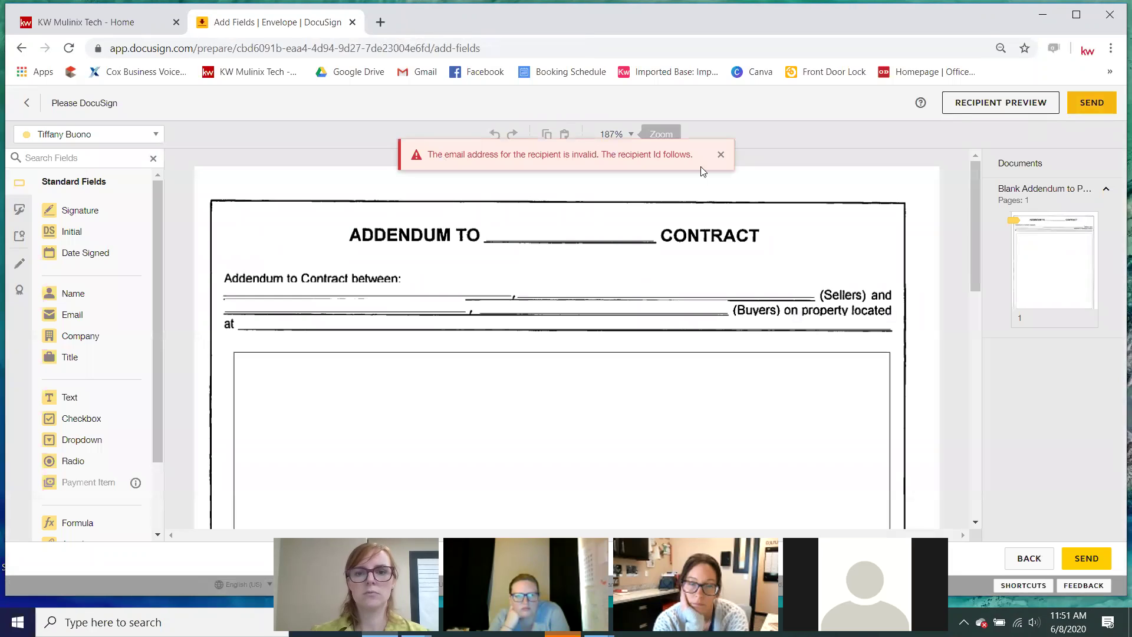
pyautogui.click(720, 158)
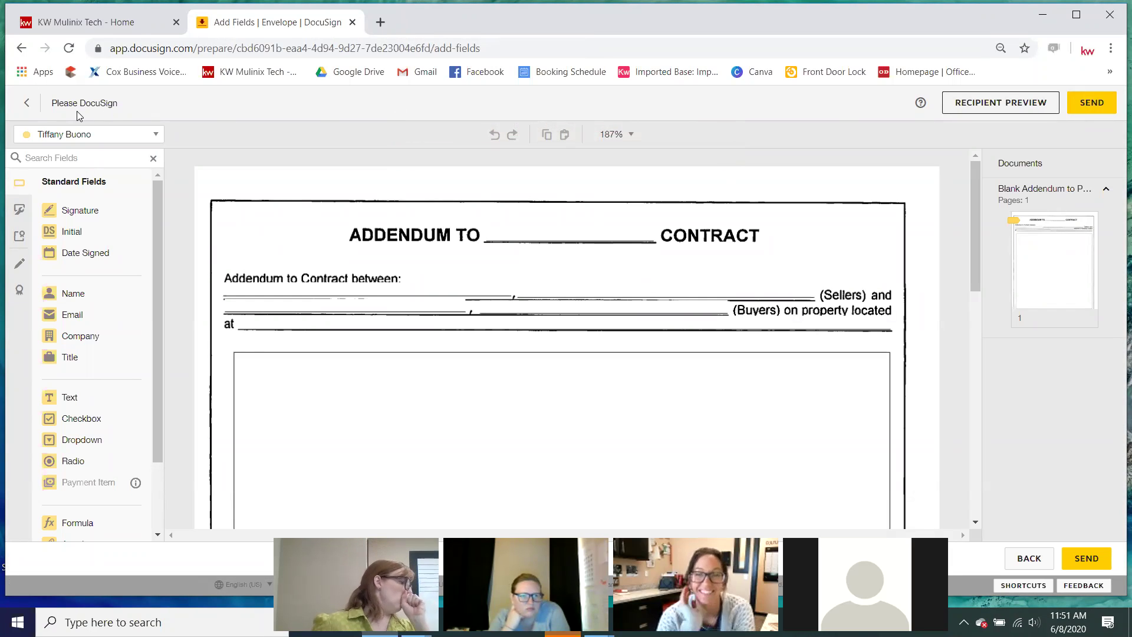
# Step: Go back to the envelope's recipient details page with blank email fields
pyautogui.click(28, 103)
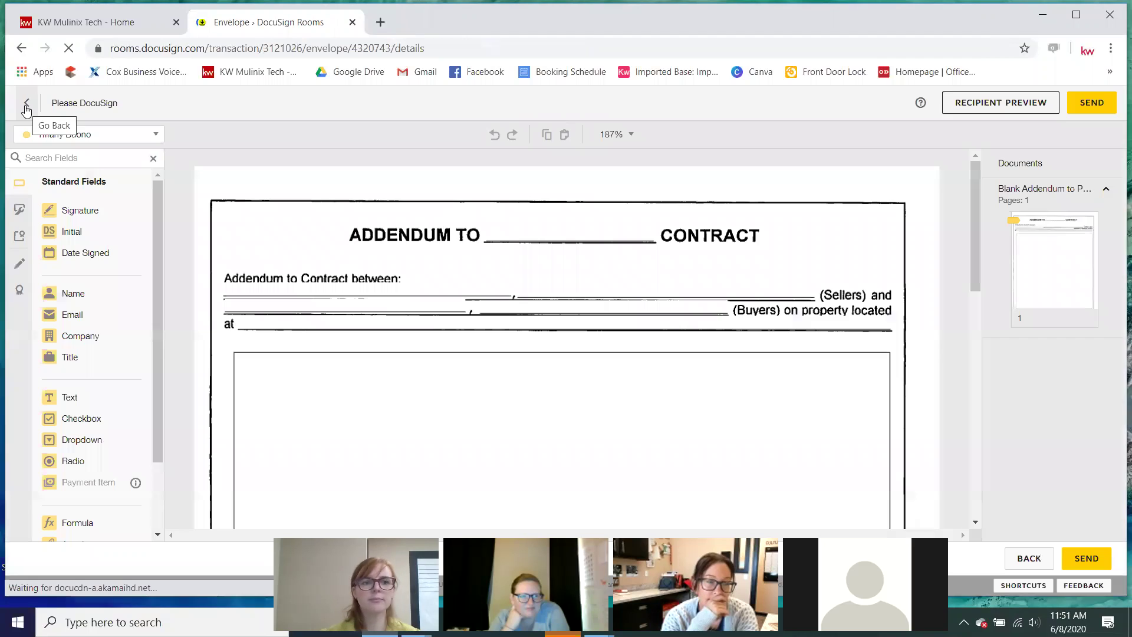
pyautogui.click(27, 106)
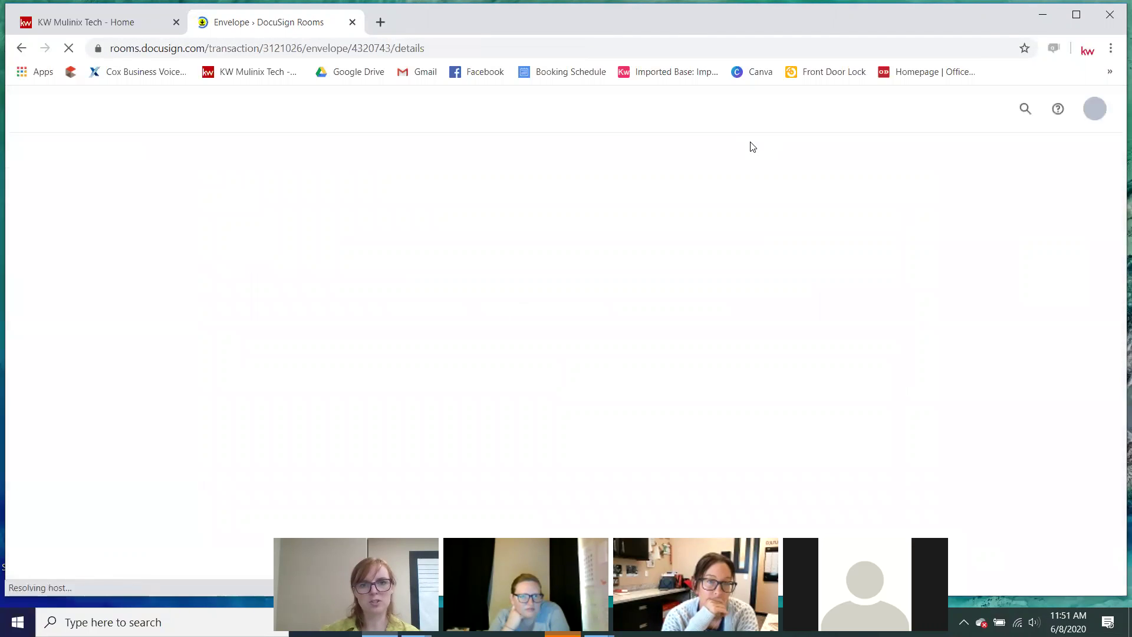
pyautogui.scroll(-4, 168, 233)
pyautogui.scroll(-3, 141, 353)
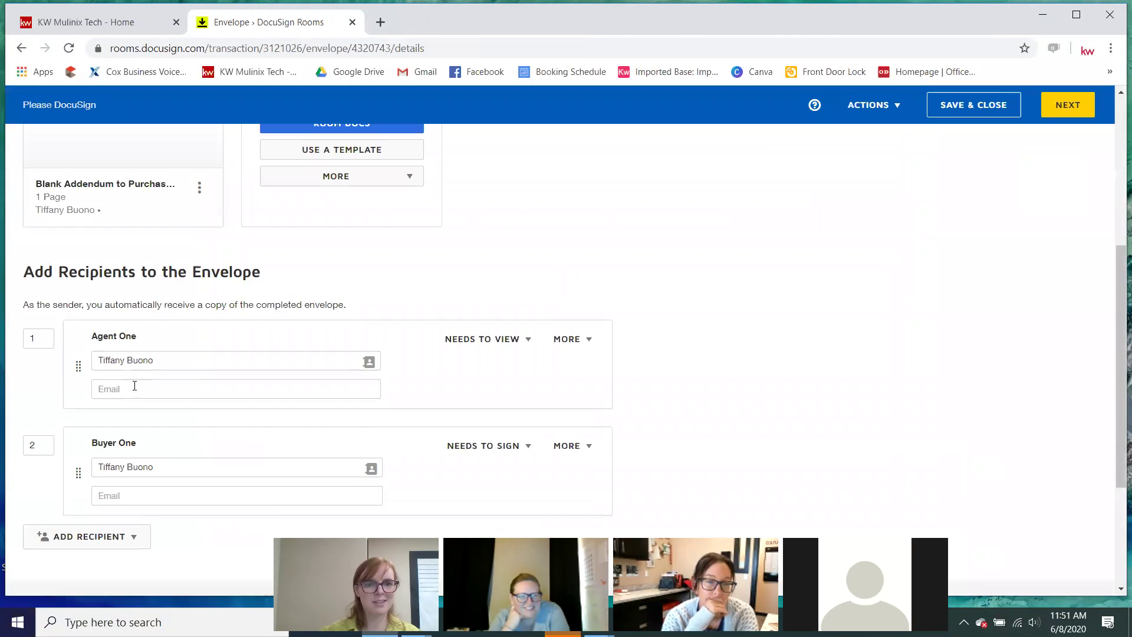
pyautogui.click(137, 332)
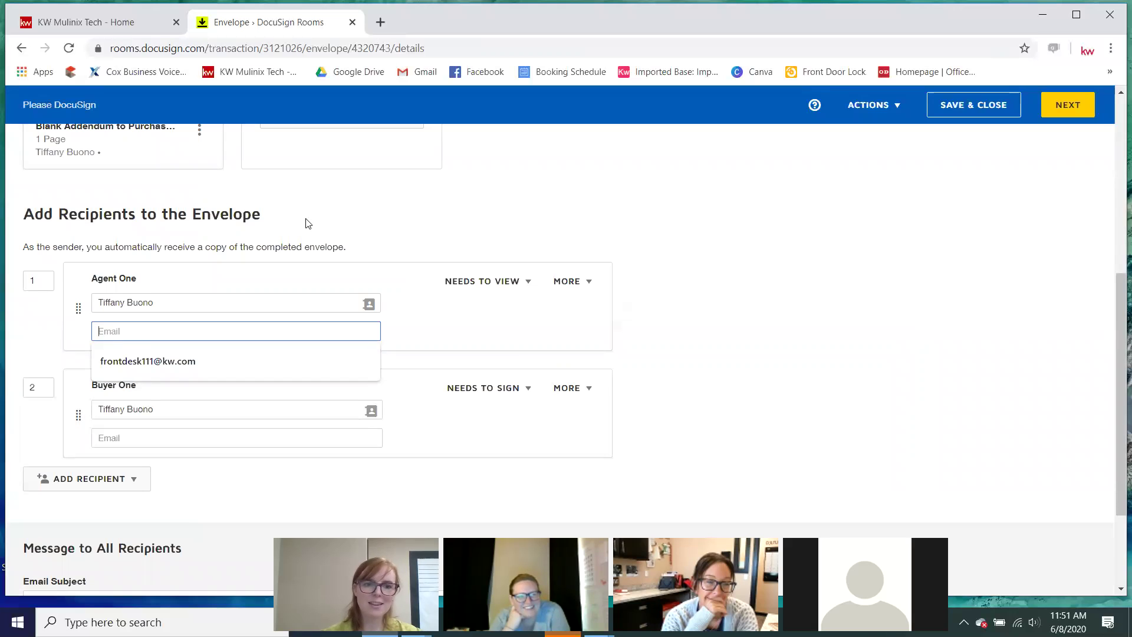
pyautogui.click(123, 361)
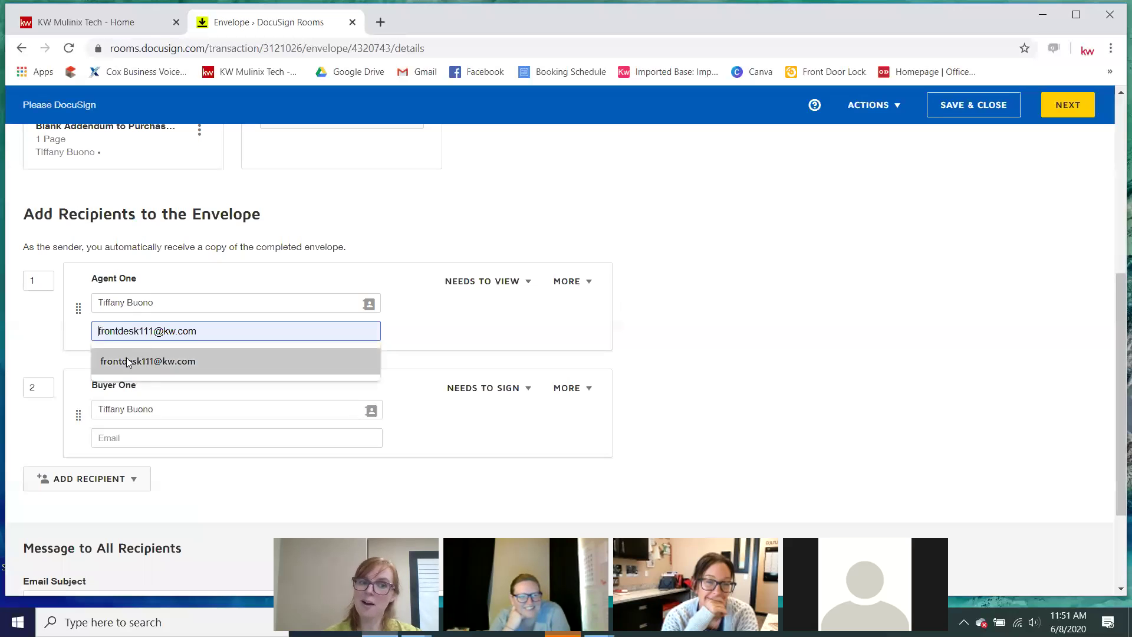
pyautogui.click(152, 438)
pyautogui.click(154, 465)
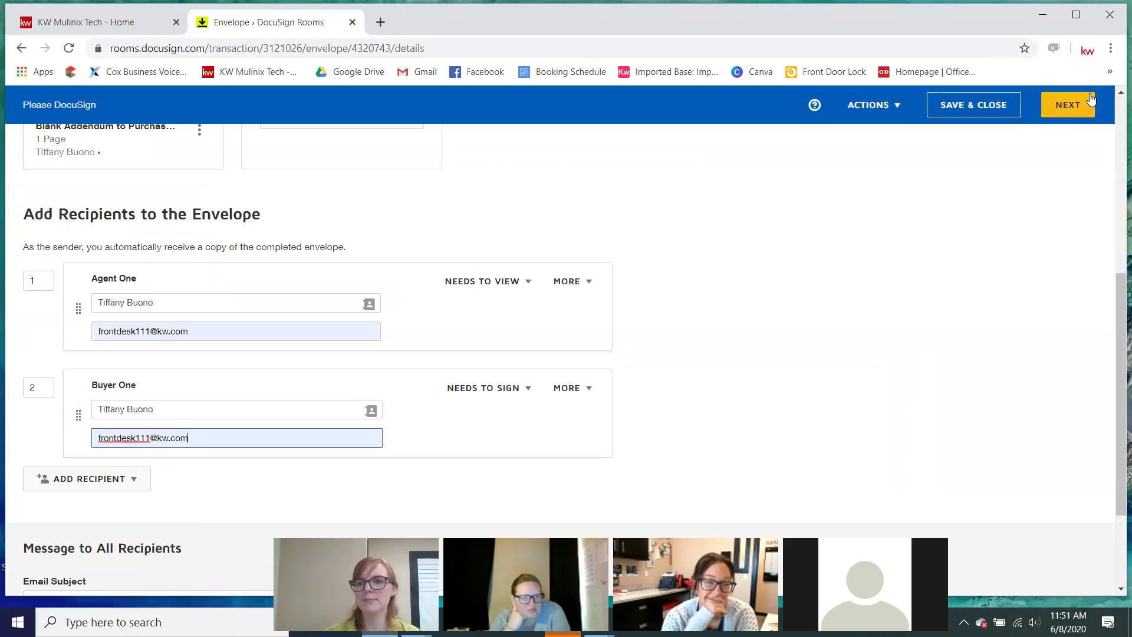
pyautogui.click(1067, 106)
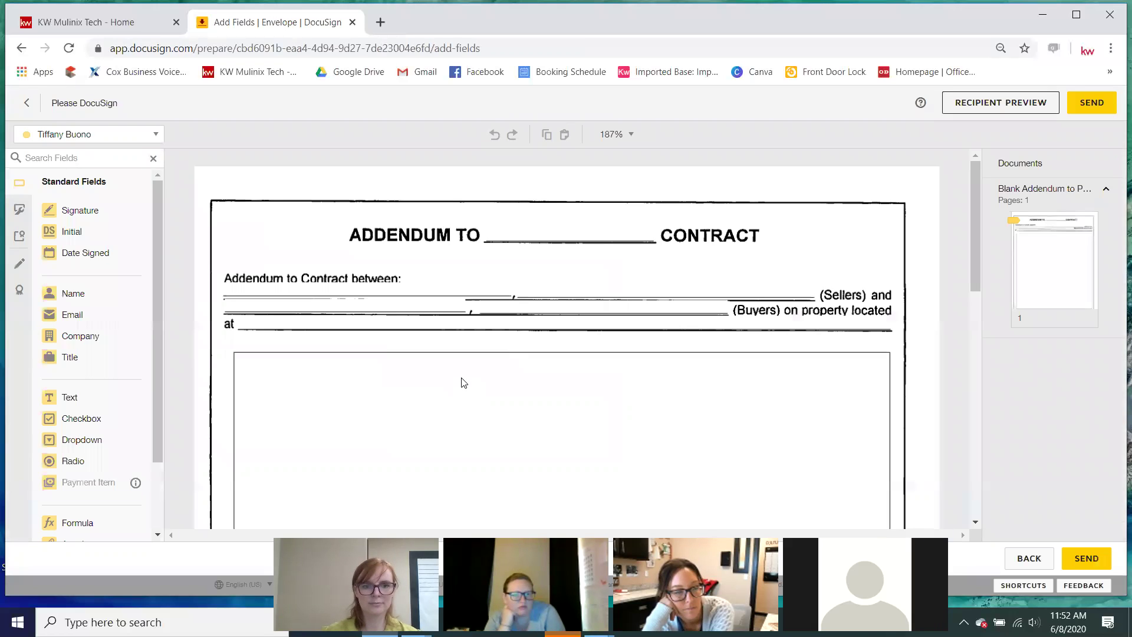
# Step: Send the envelope, then check the action menus of the Need to View, Draft and completed envelopes
pyautogui.click(1093, 102)
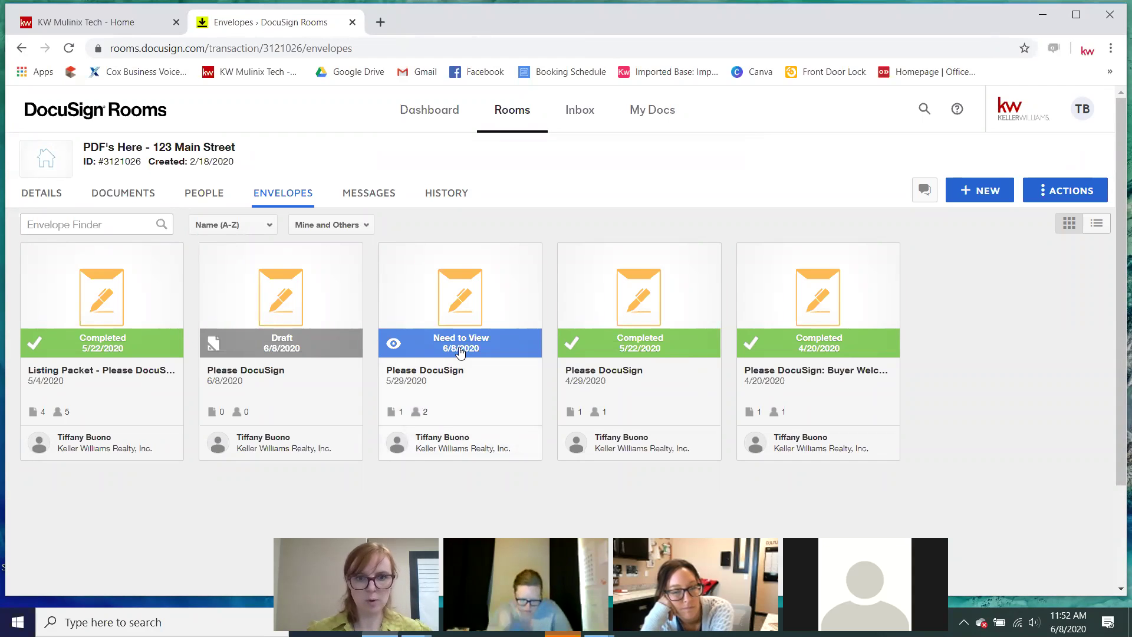
pyautogui.rightClick(461, 352)
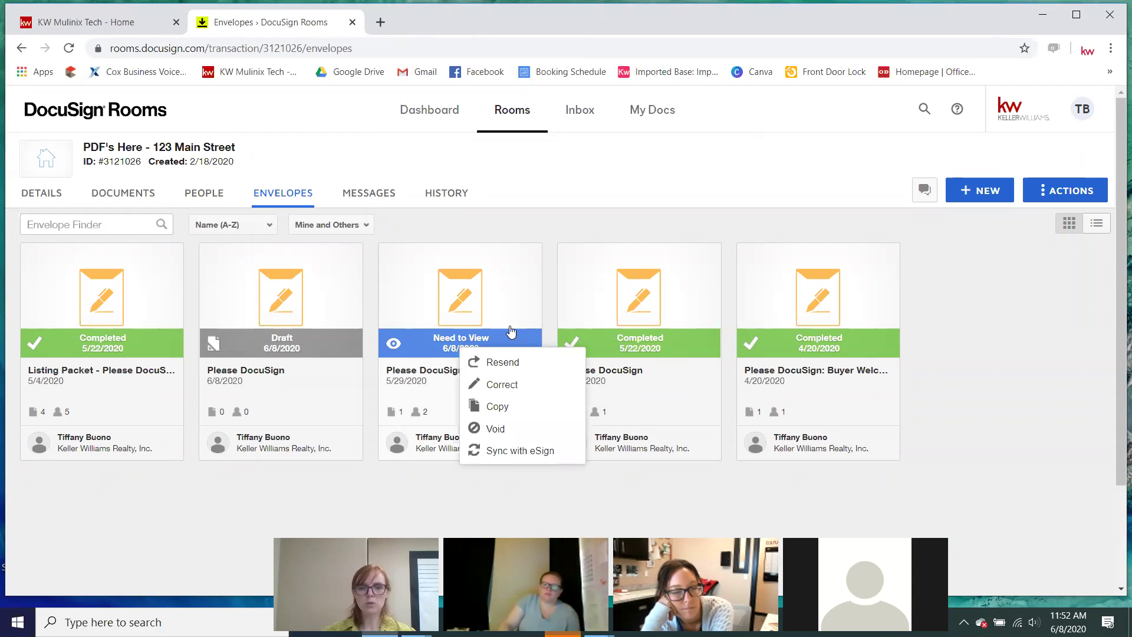
pyautogui.rightClick(288, 348)
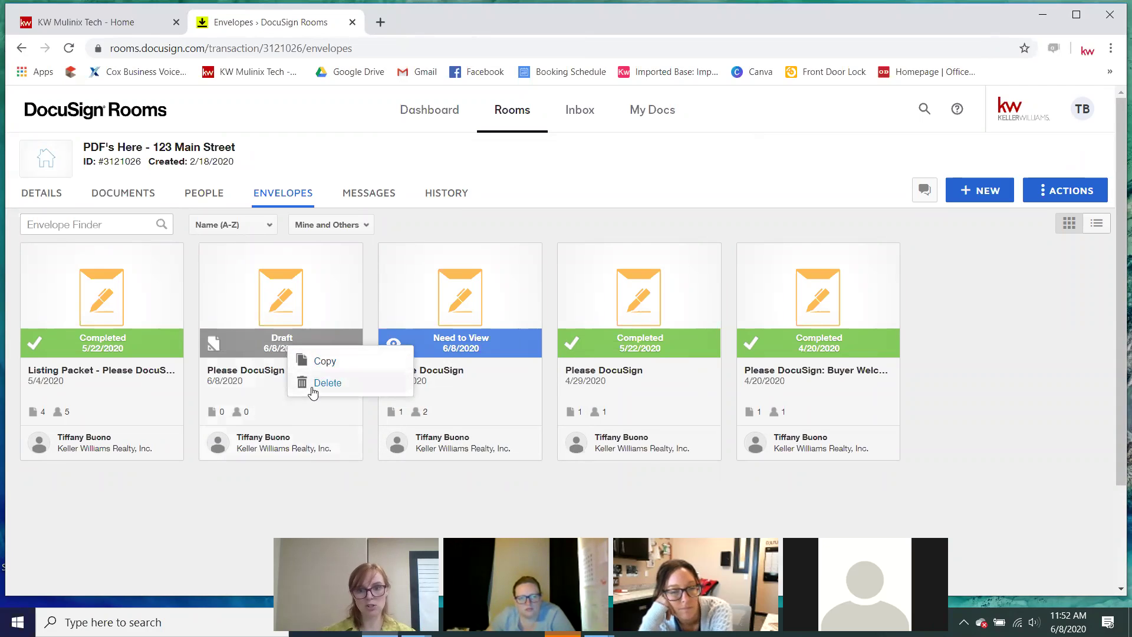
pyautogui.rightClick(628, 359)
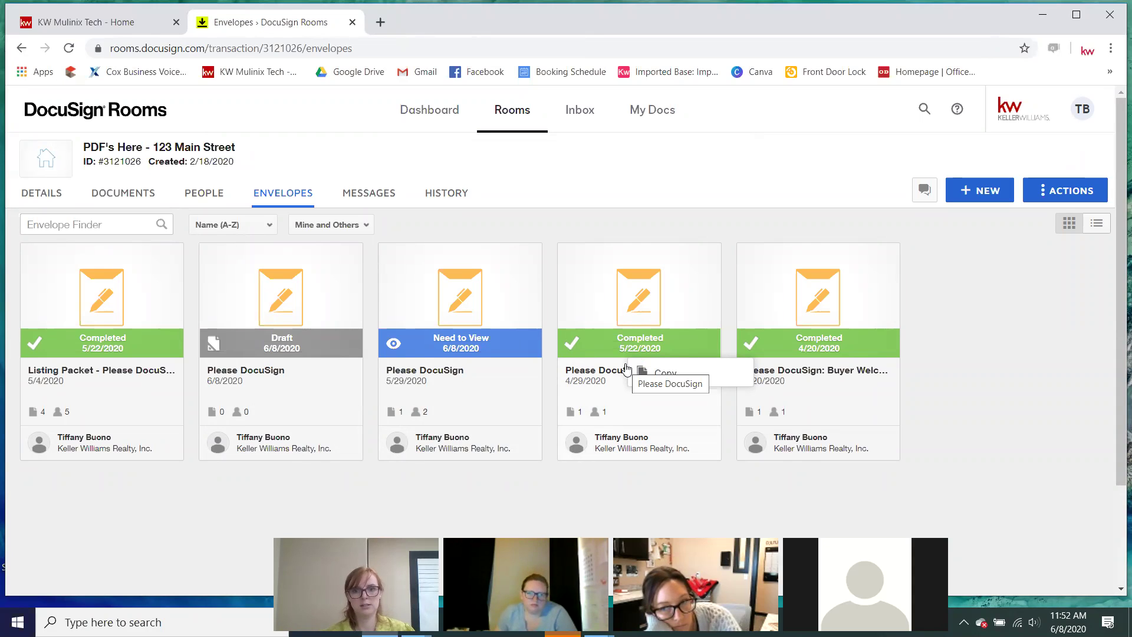
pyautogui.rightClick(499, 348)
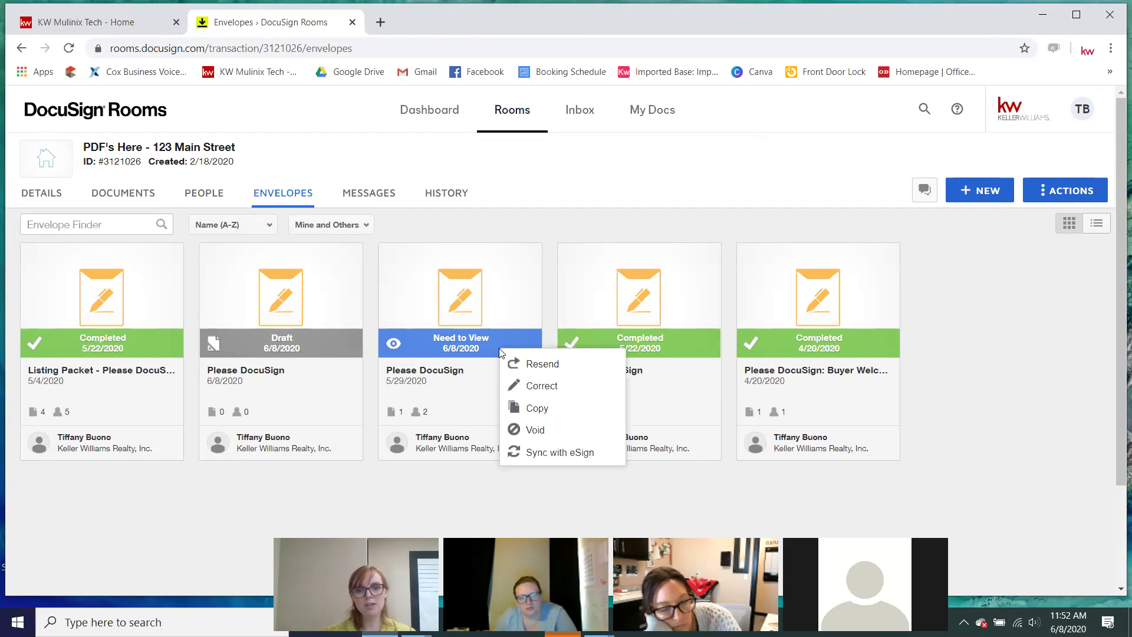
# Step: Void the 5/29/2020 Please DocuSign envelope with the reason 'correction on price needed'
pyautogui.click(532, 429)
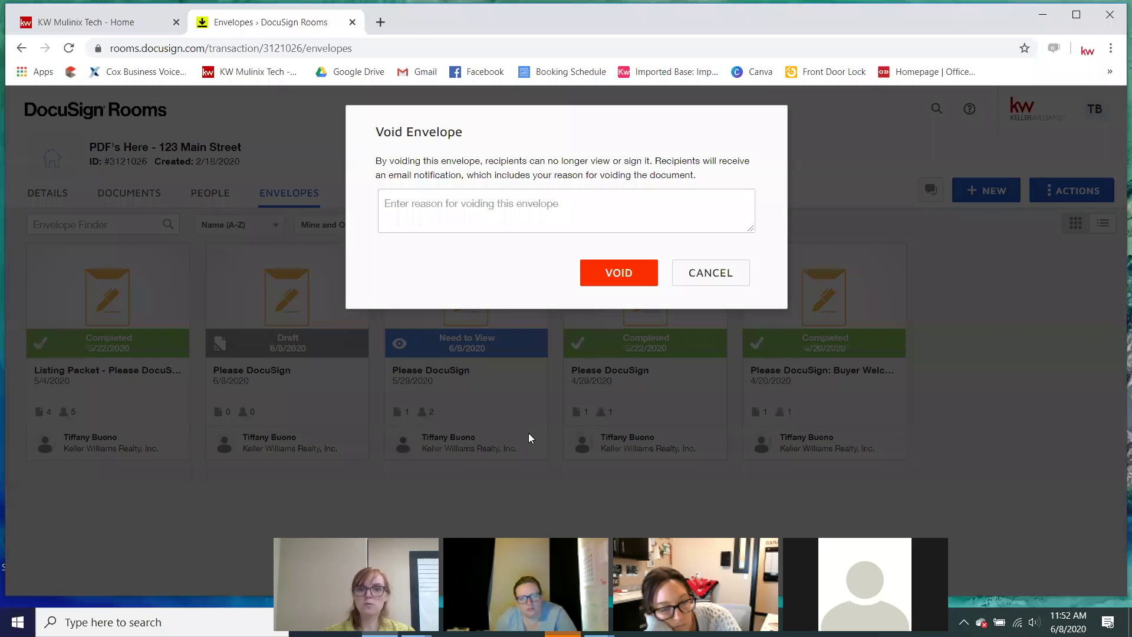
pyautogui.click(473, 208)
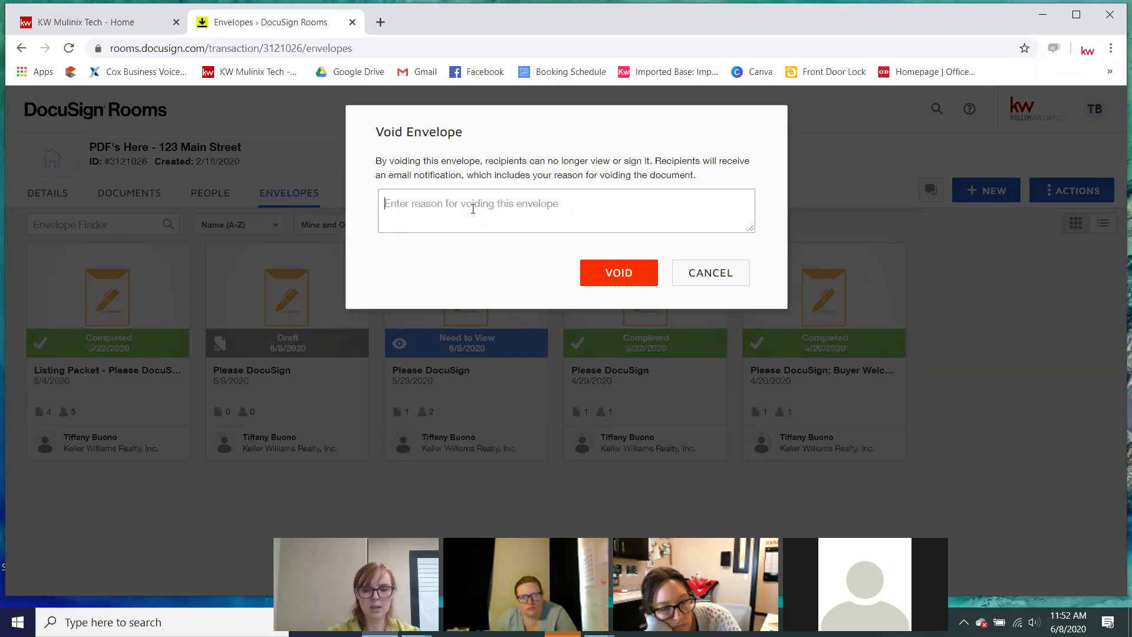
pyautogui.write('Mis')
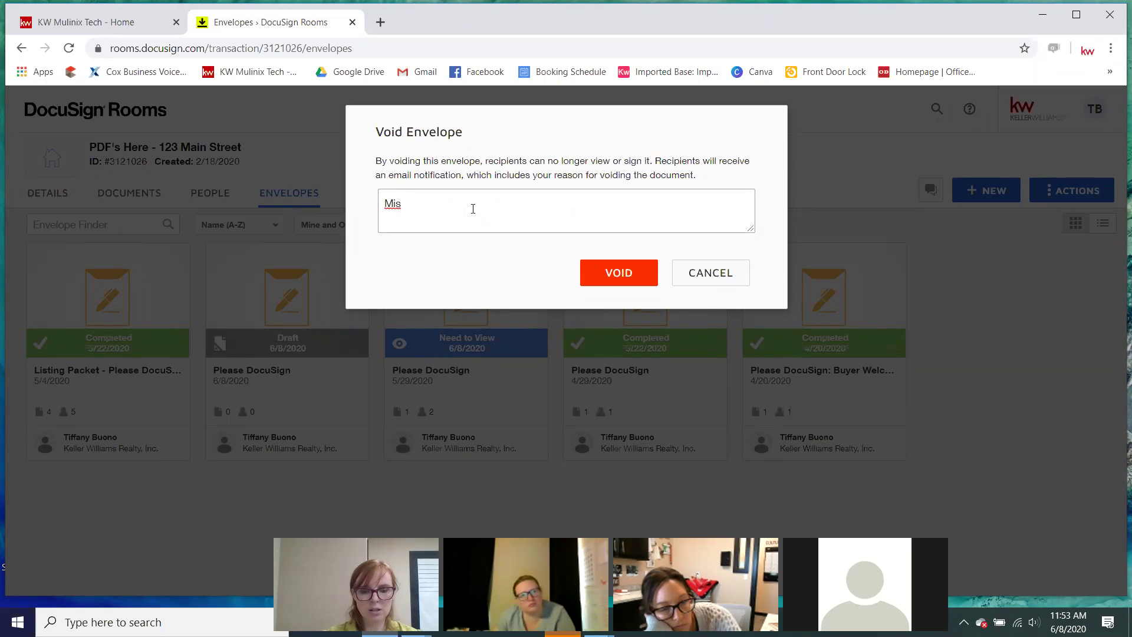
pyautogui.press('BackSpace')
pyautogui.press('BackSpace')
pyautogui.press('BackSpace')
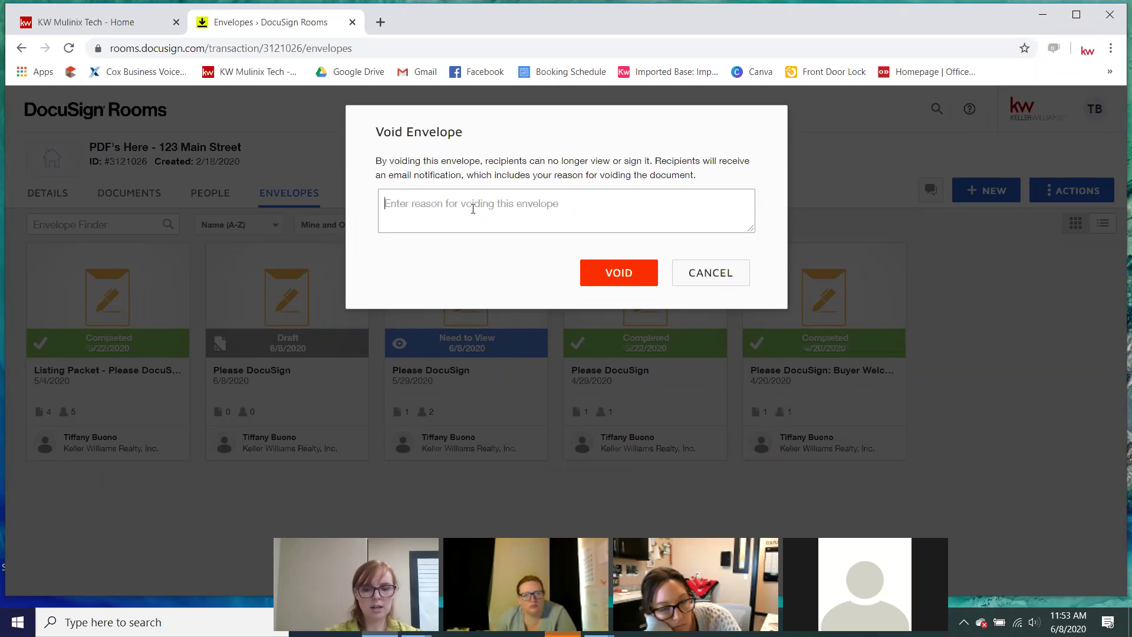
pyautogui.write('correction on price needed')
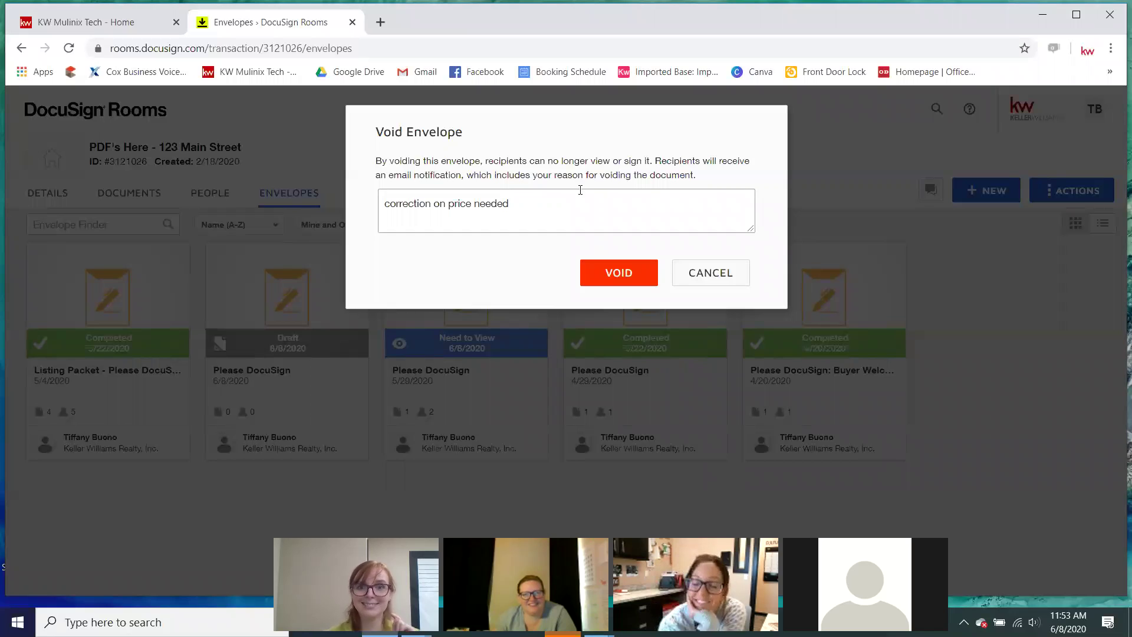
pyautogui.click(617, 274)
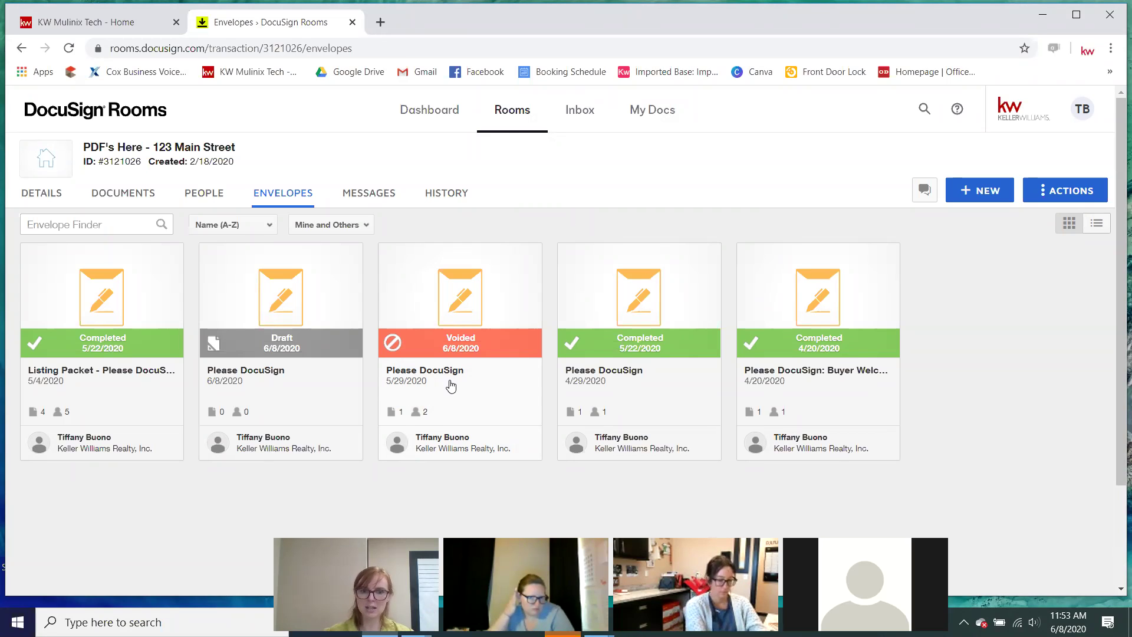
pyautogui.rightClick(451, 386)
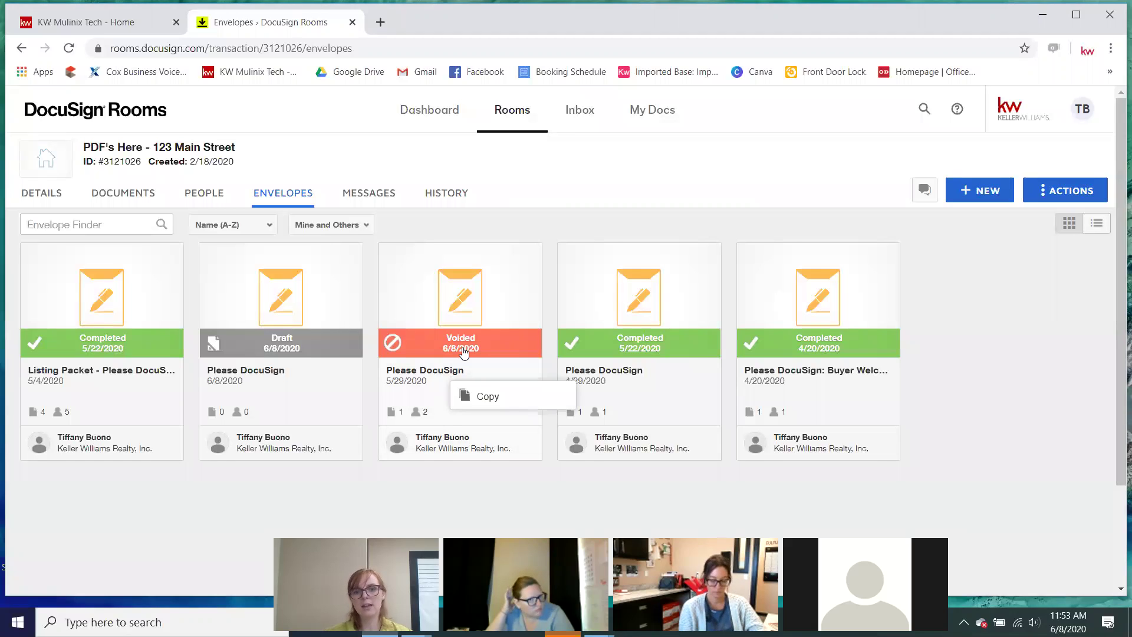
pyautogui.click(940, 401)
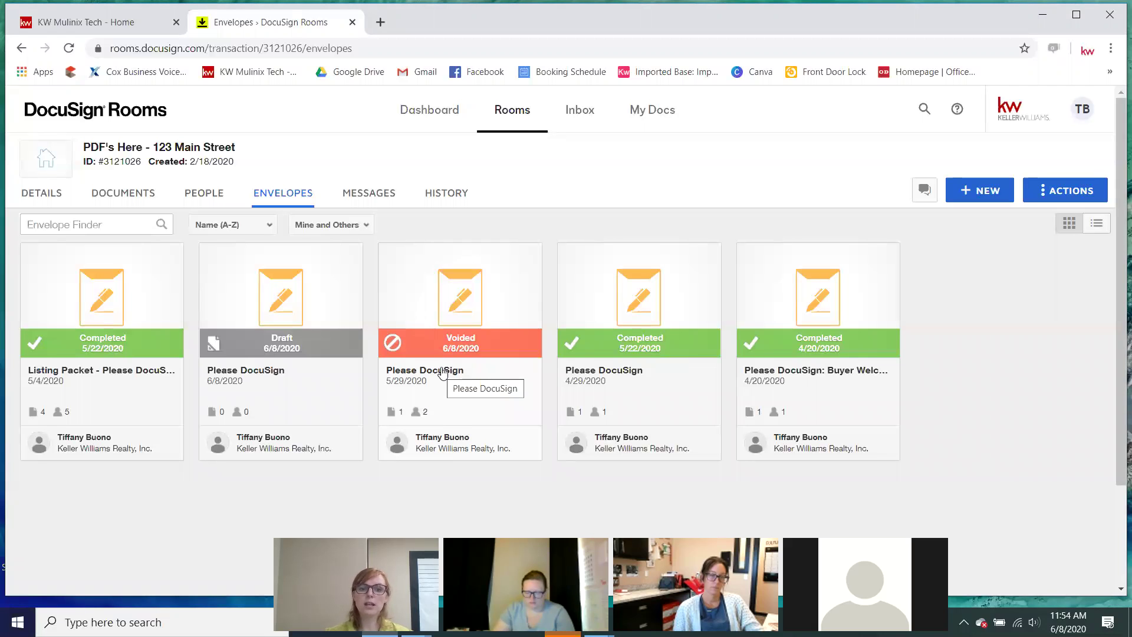
pyautogui.click(456, 339)
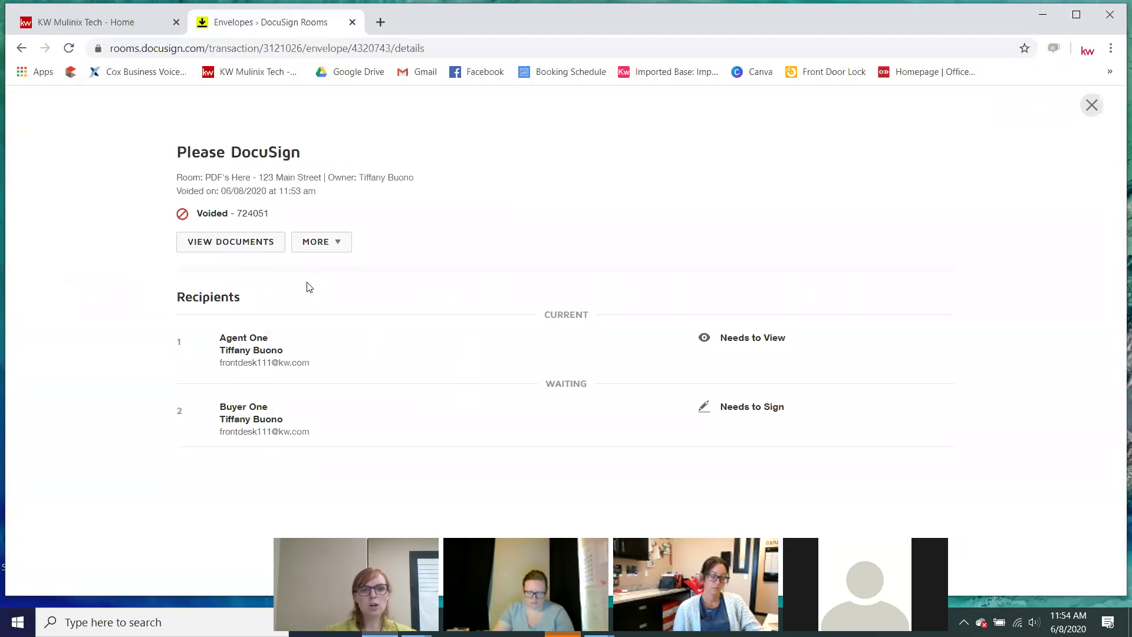
pyautogui.click(260, 246)
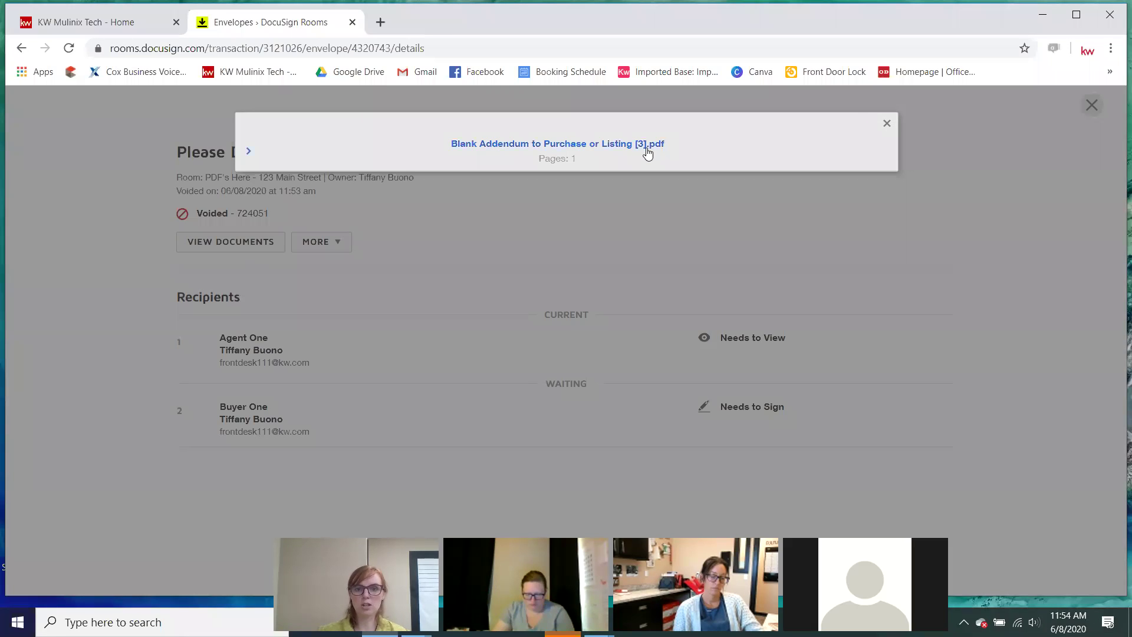
pyautogui.click(887, 123)
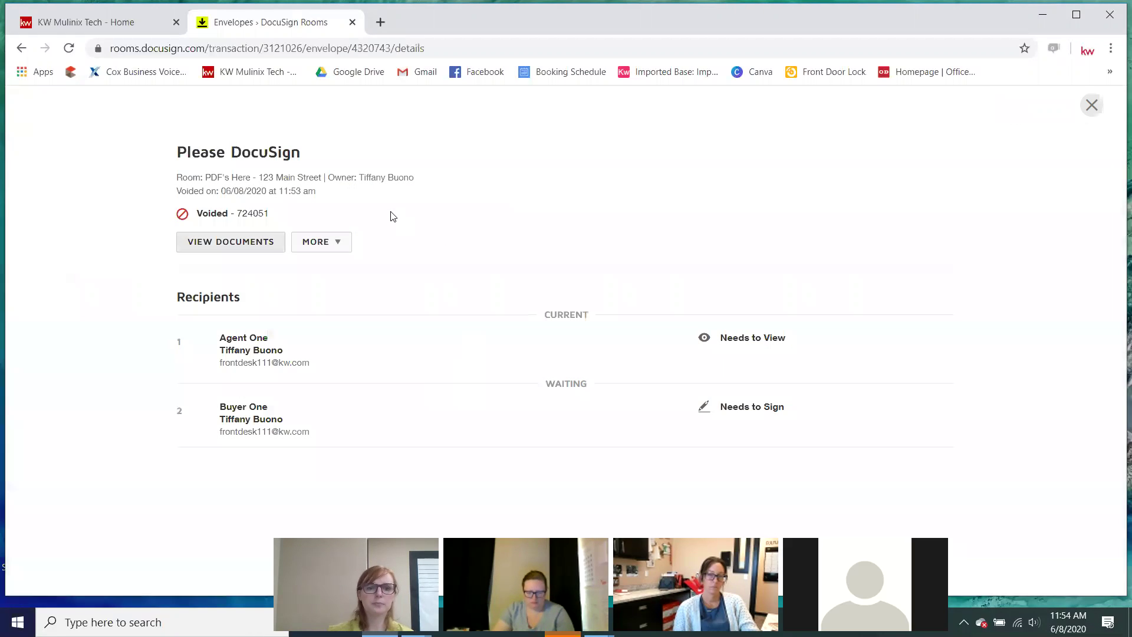
pyautogui.click(339, 244)
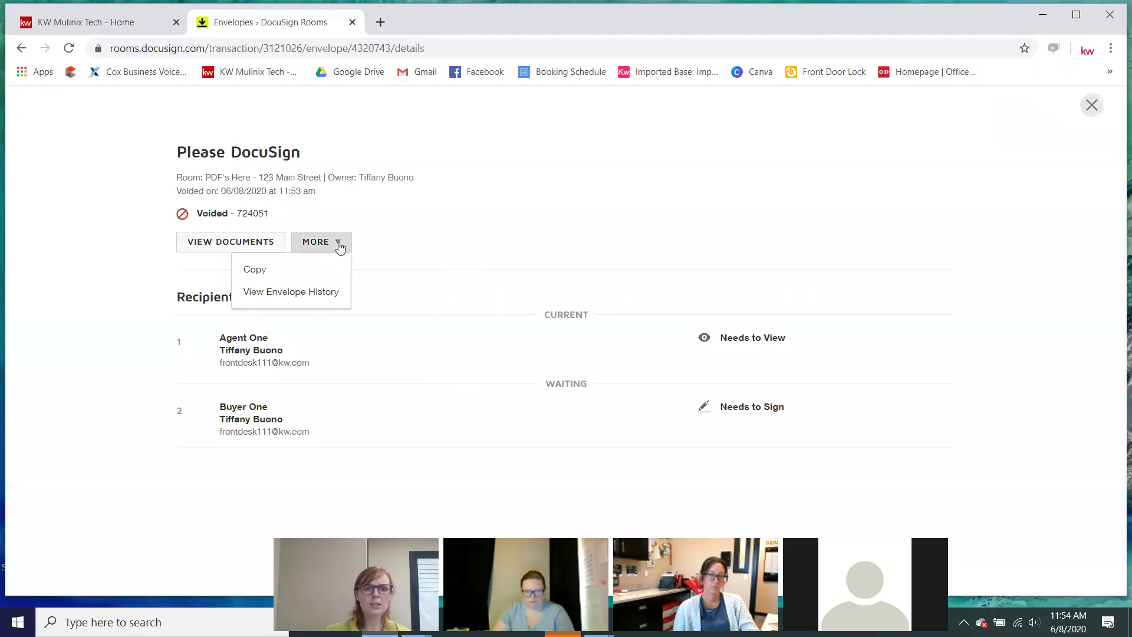
pyautogui.click(318, 293)
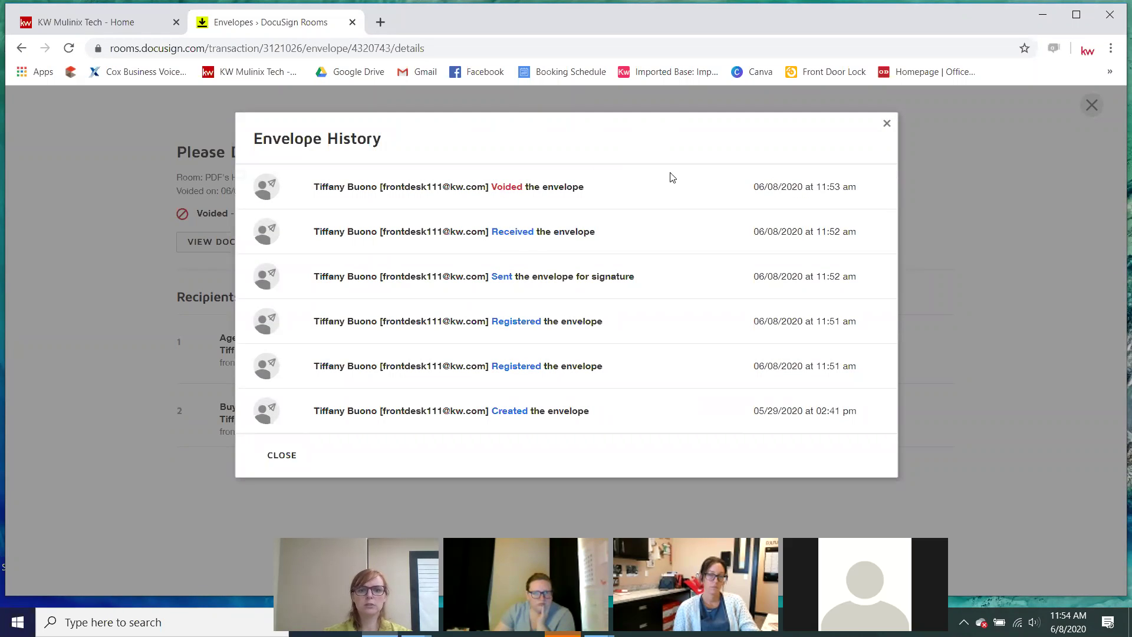
pyautogui.click(886, 127)
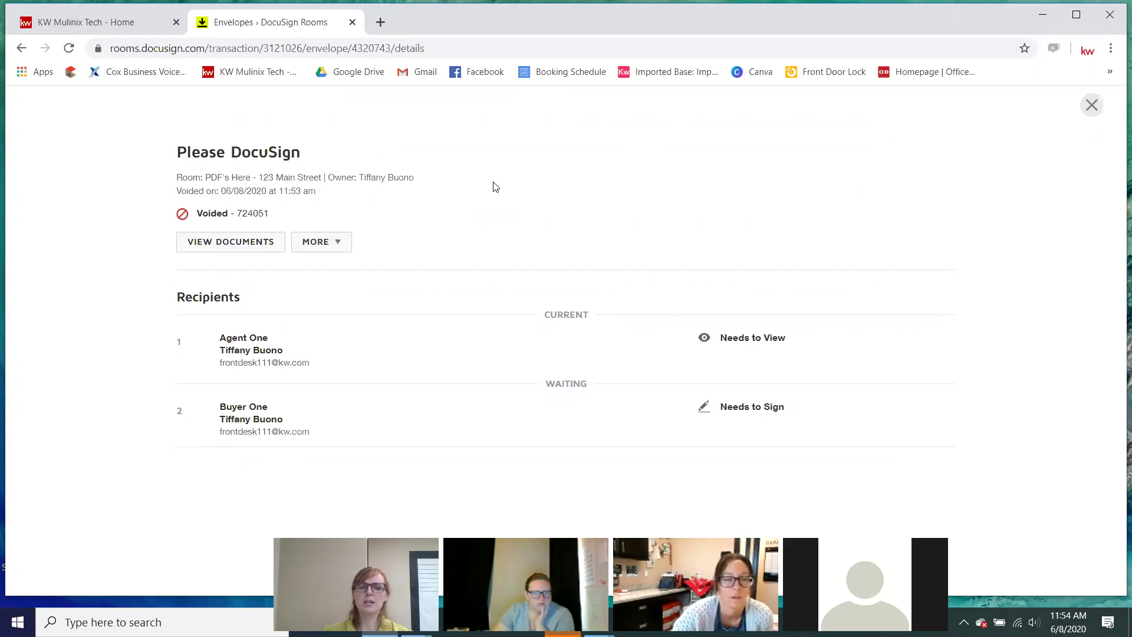
pyautogui.click(316, 250)
pyautogui.click(317, 254)
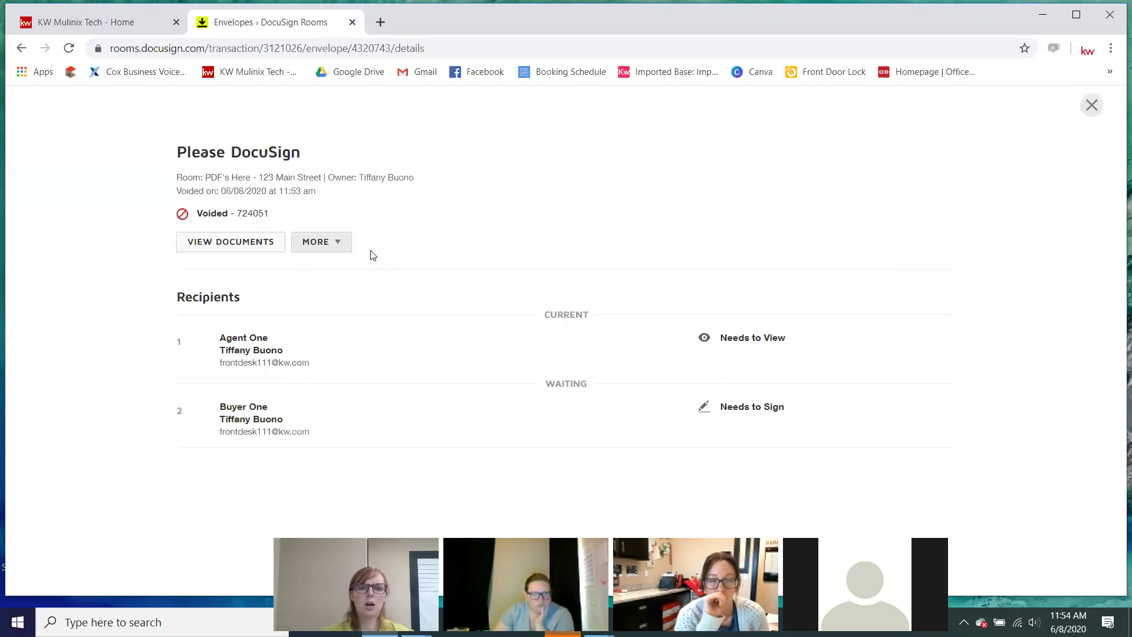
pyautogui.click(336, 248)
pyautogui.click(183, 247)
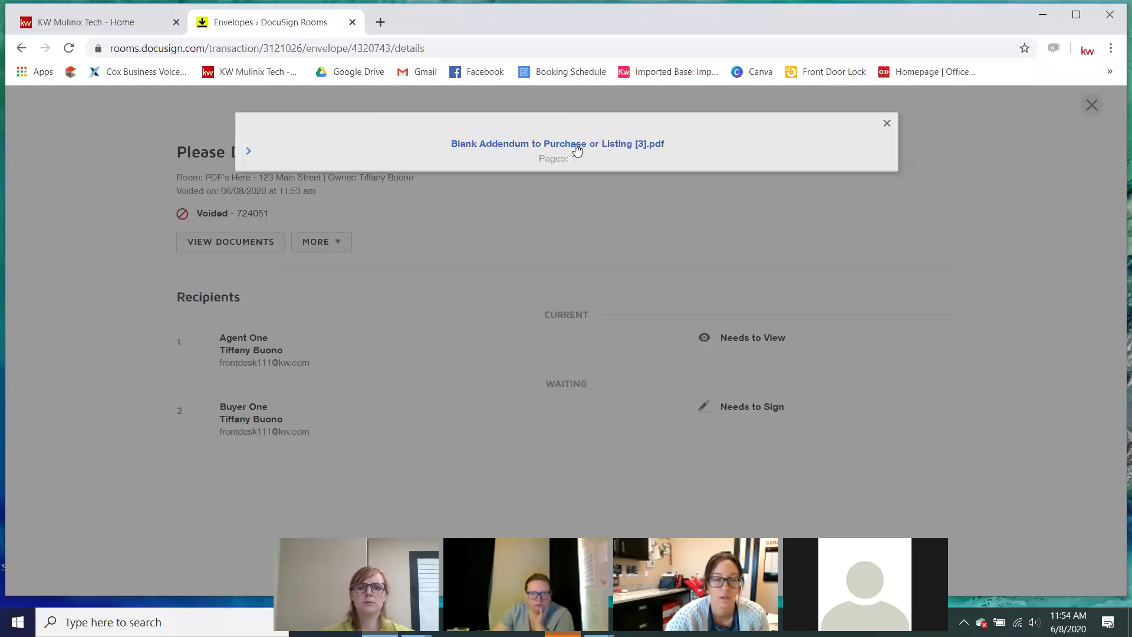
pyautogui.click(888, 124)
pyautogui.click(1091, 105)
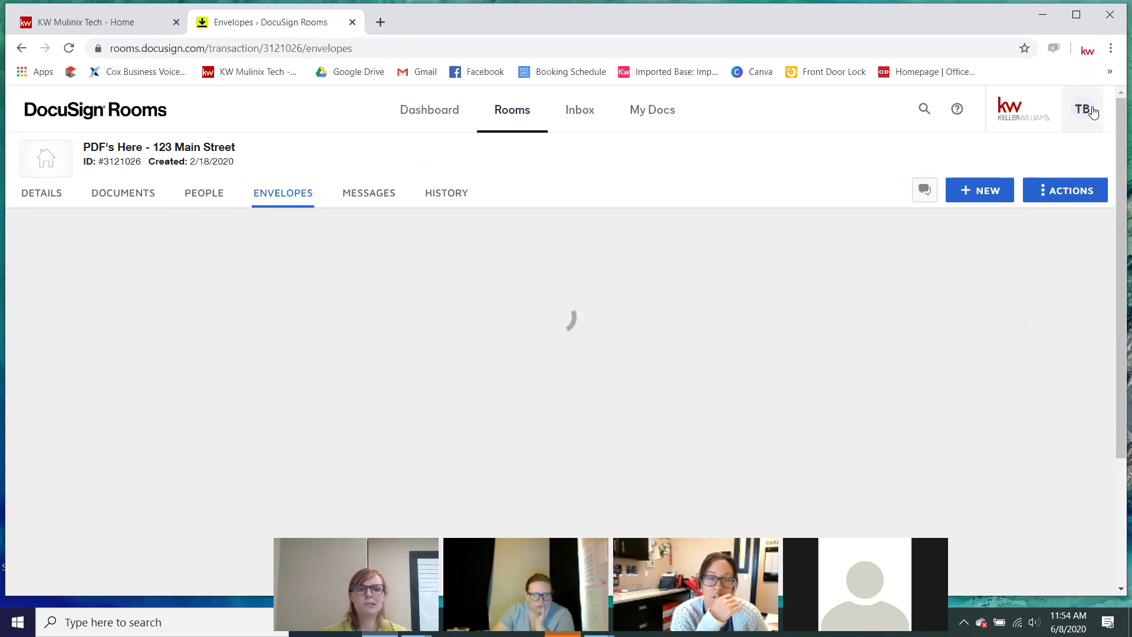
pyautogui.rightClick(485, 353)
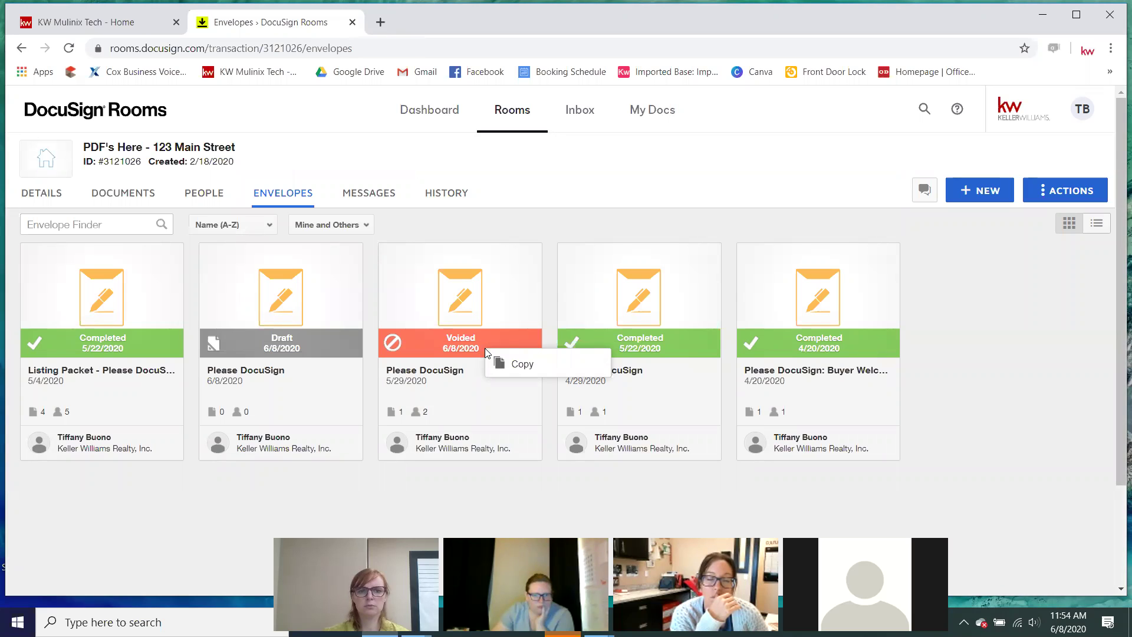
pyautogui.click(450, 354)
pyautogui.click(236, 247)
pyautogui.click(887, 126)
pyautogui.click(339, 242)
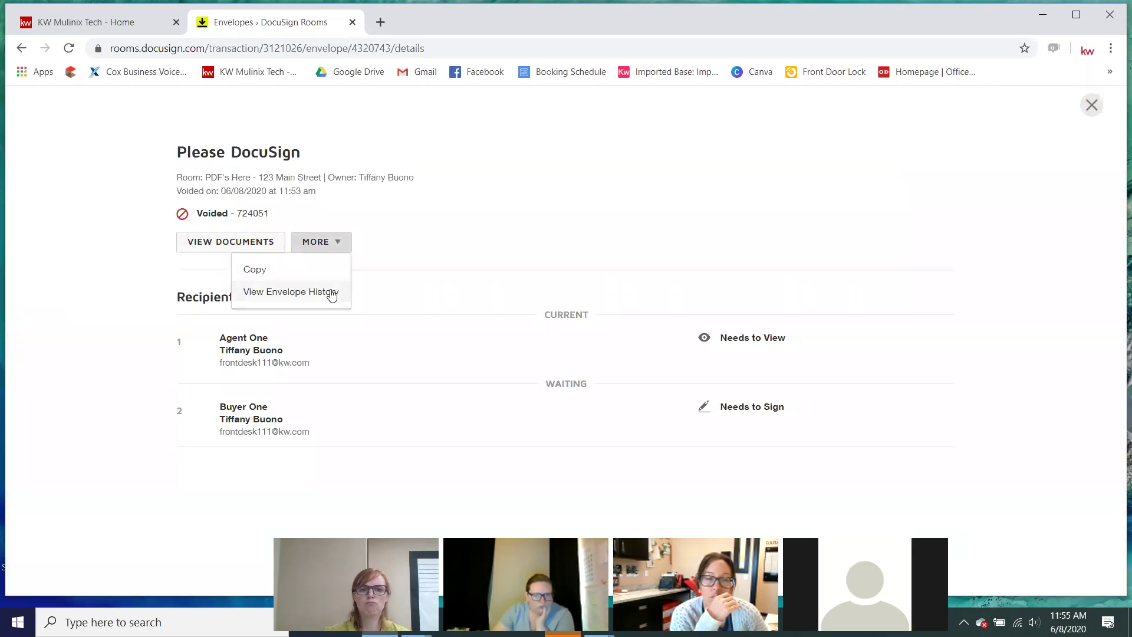
pyautogui.click(332, 293)
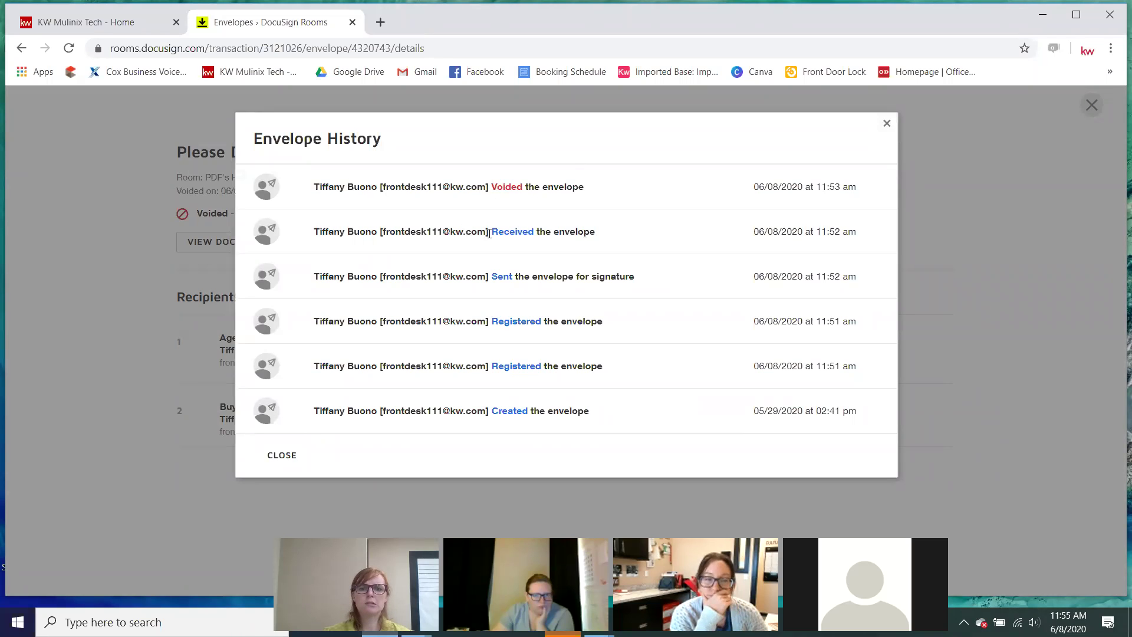
pyautogui.click(886, 124)
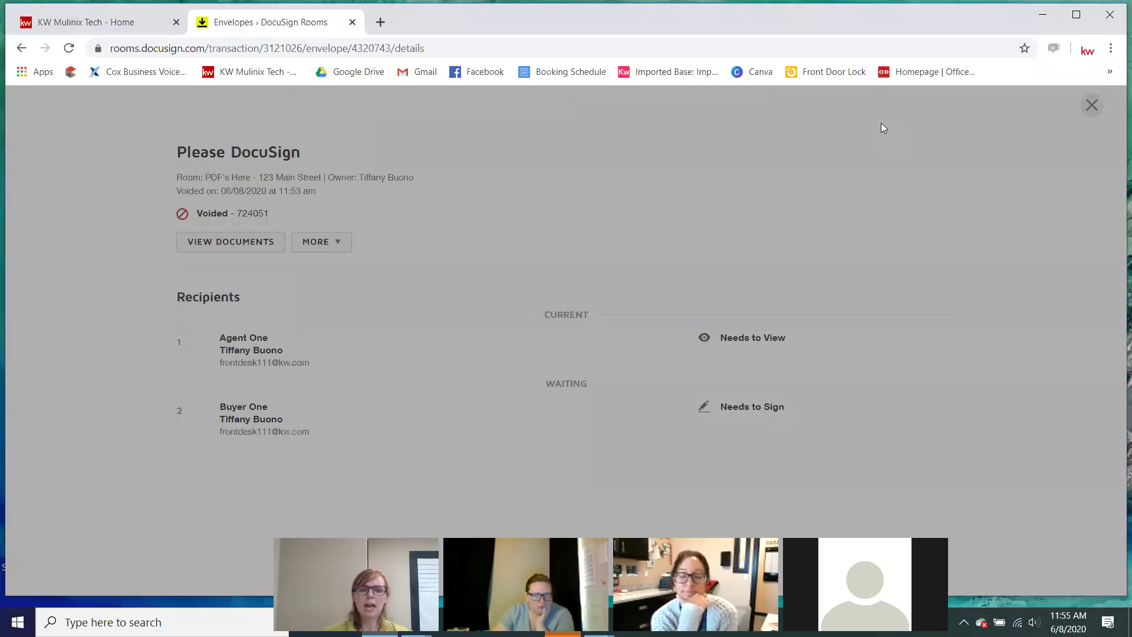
pyautogui.click(1091, 106)
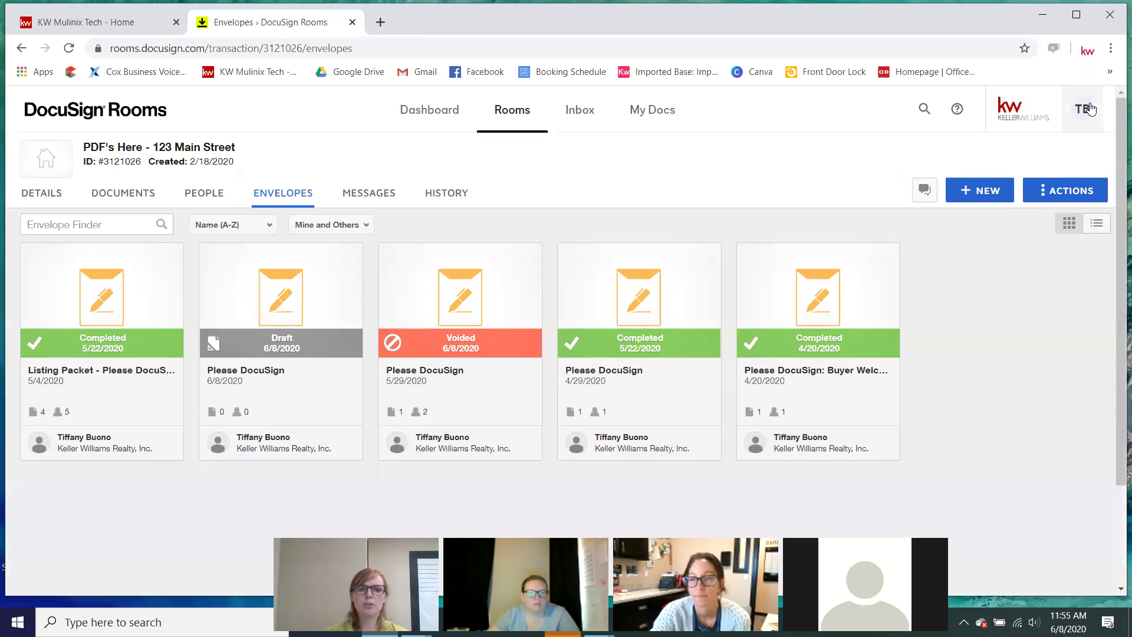
pyautogui.rightClick(470, 343)
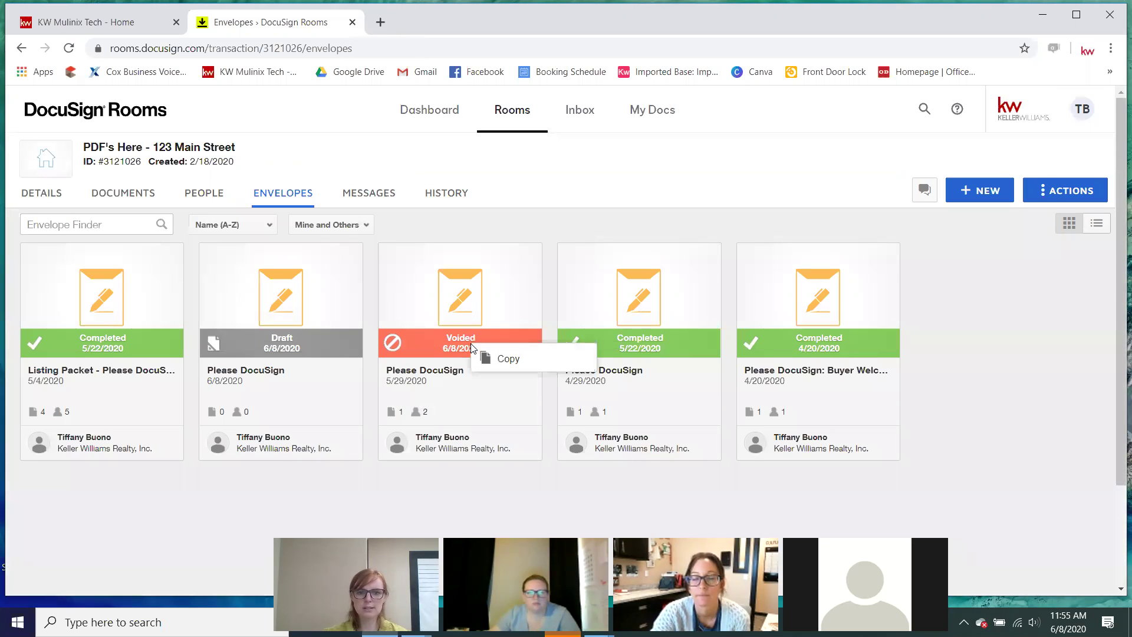
pyautogui.click(478, 481)
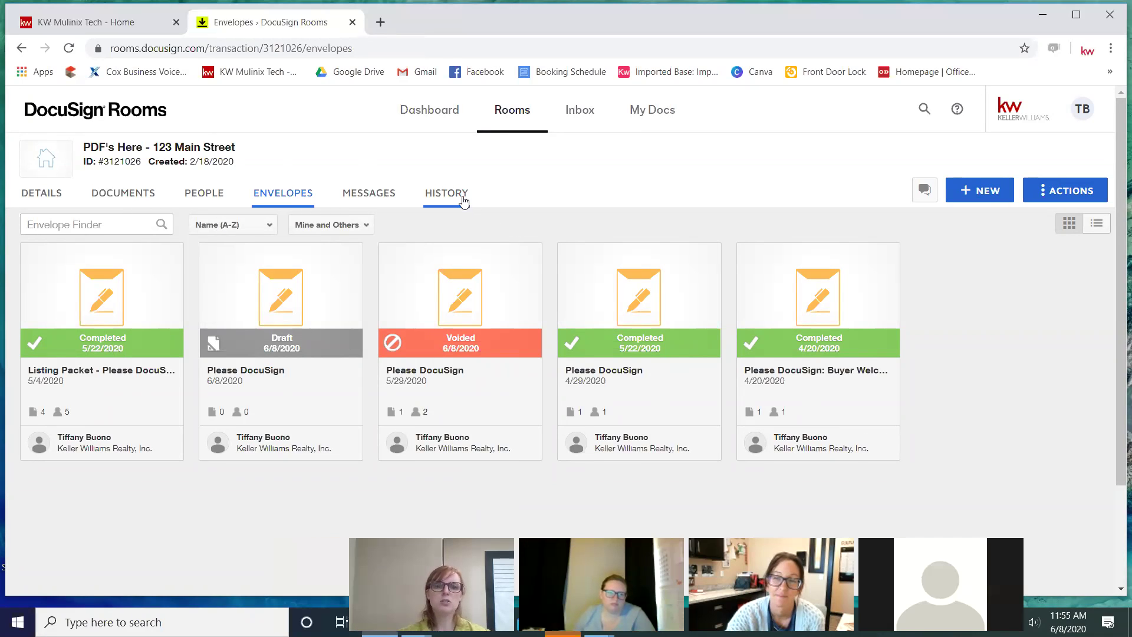
# Step: Review the 123 Main Street room's history, then return to its documents list
pyautogui.click(462, 202)
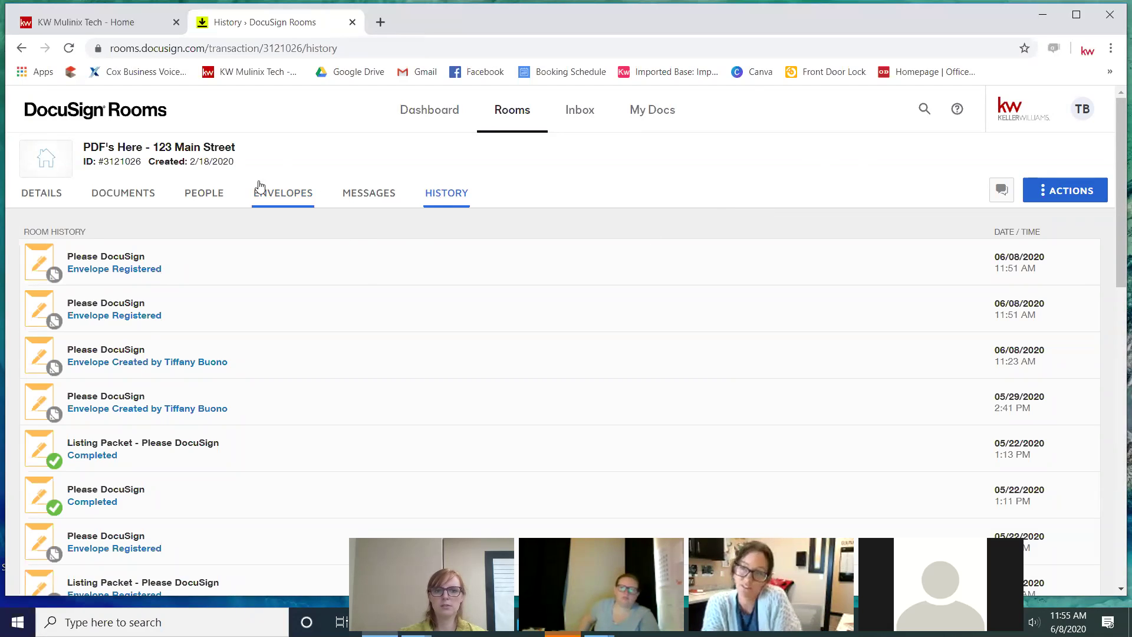
pyautogui.click(146, 207)
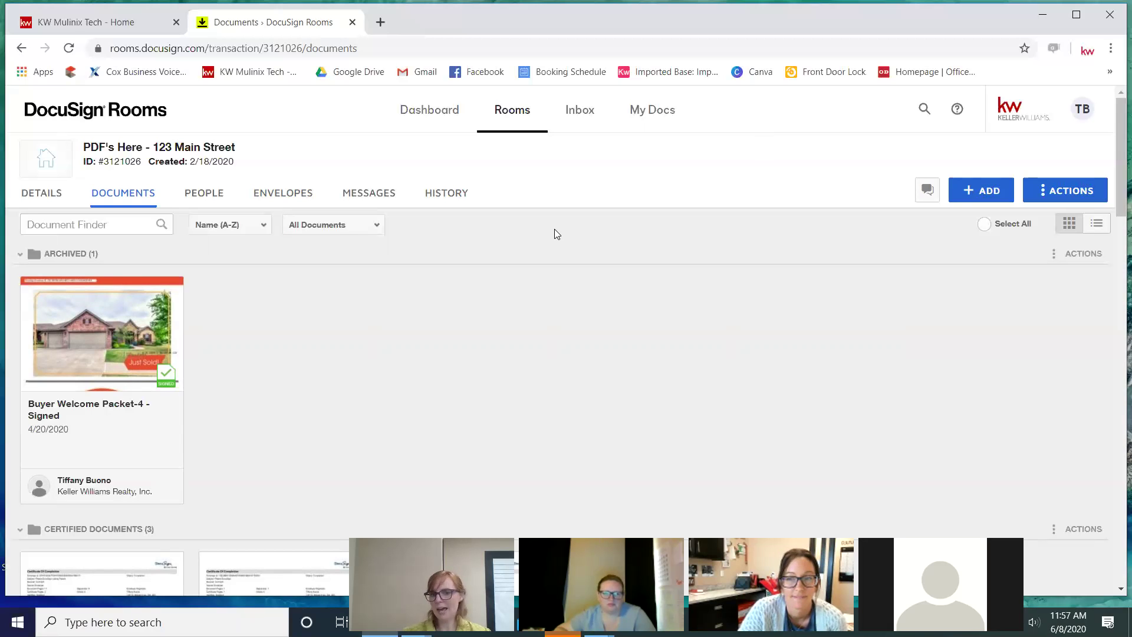
# Step: Select and then deselect the archived Buyer Welcome Packet-4 - Signed document
pyautogui.click(29, 286)
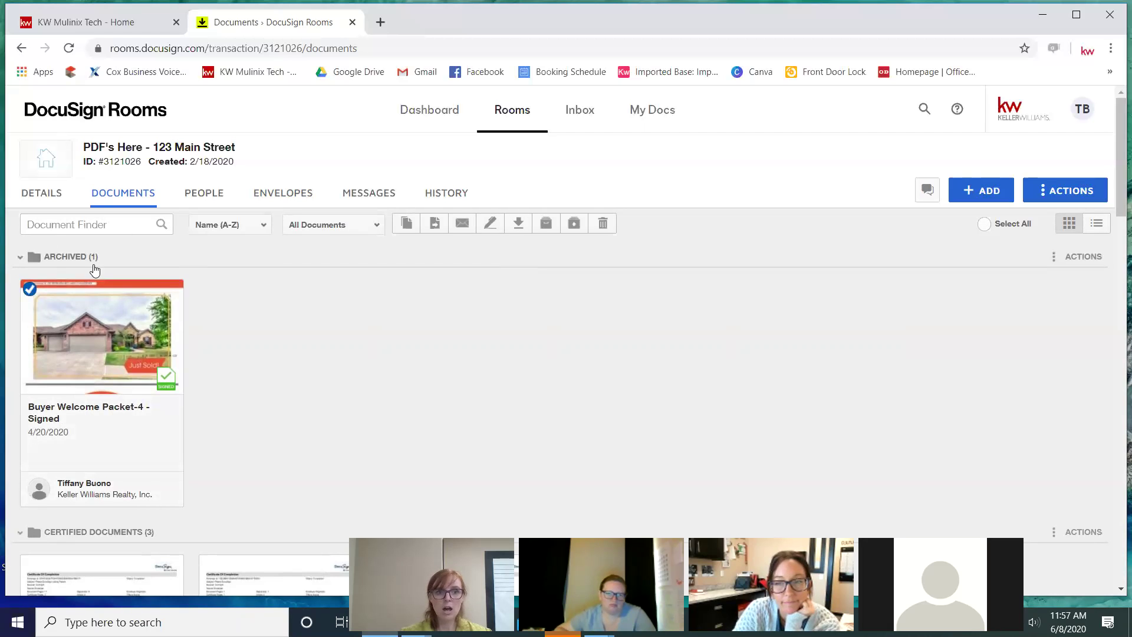
pyautogui.click(29, 288)
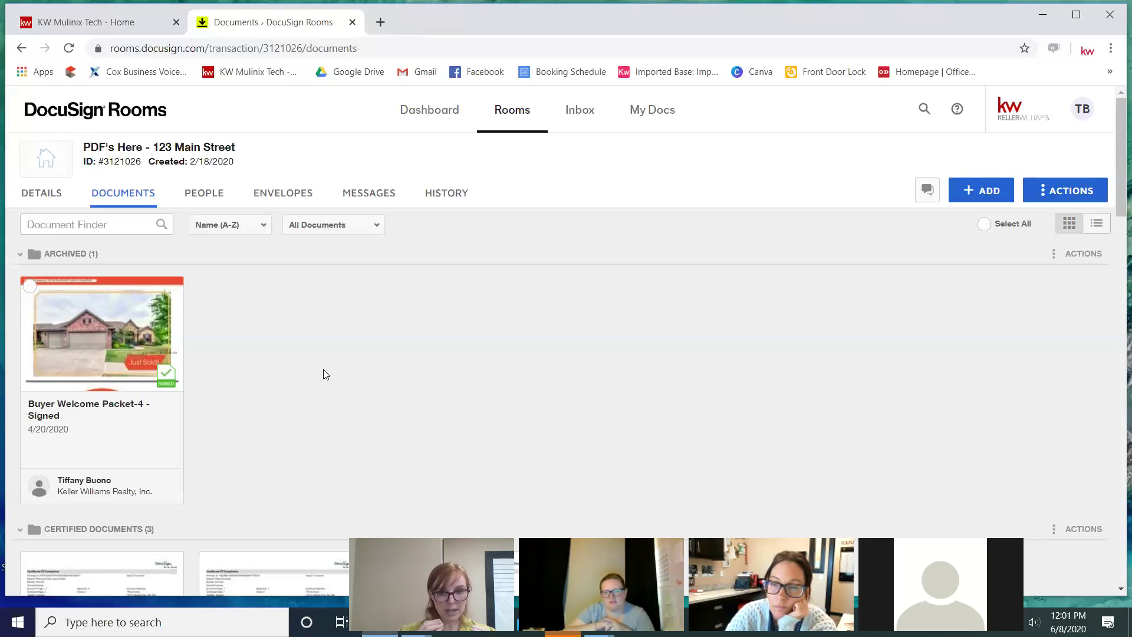
pyautogui.click(293, 195)
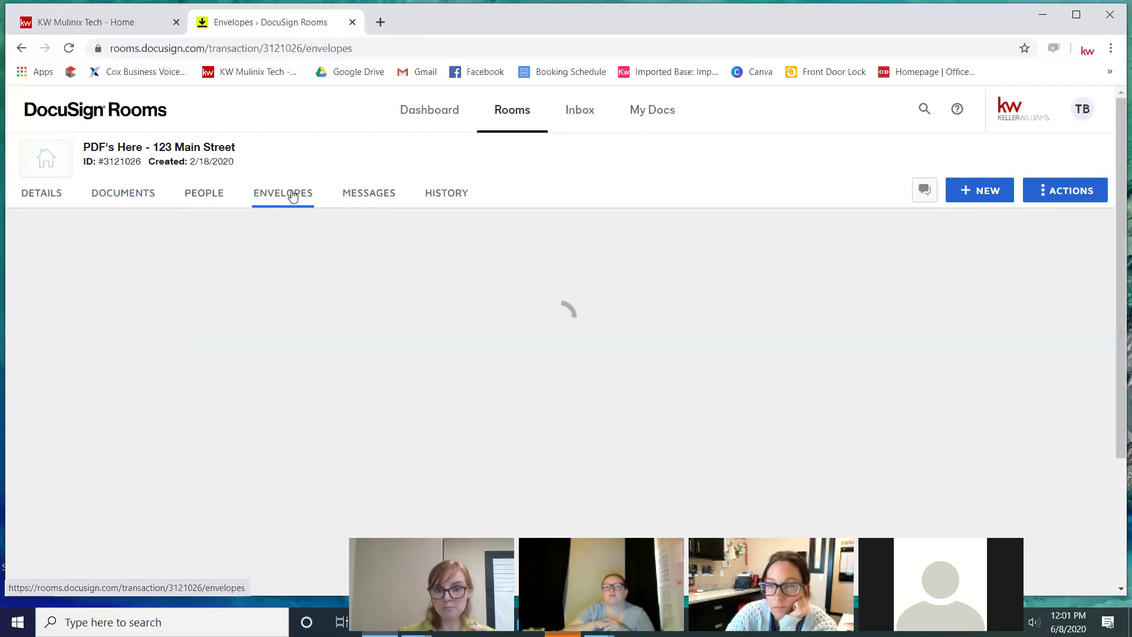
pyautogui.rightClick(554, 321)
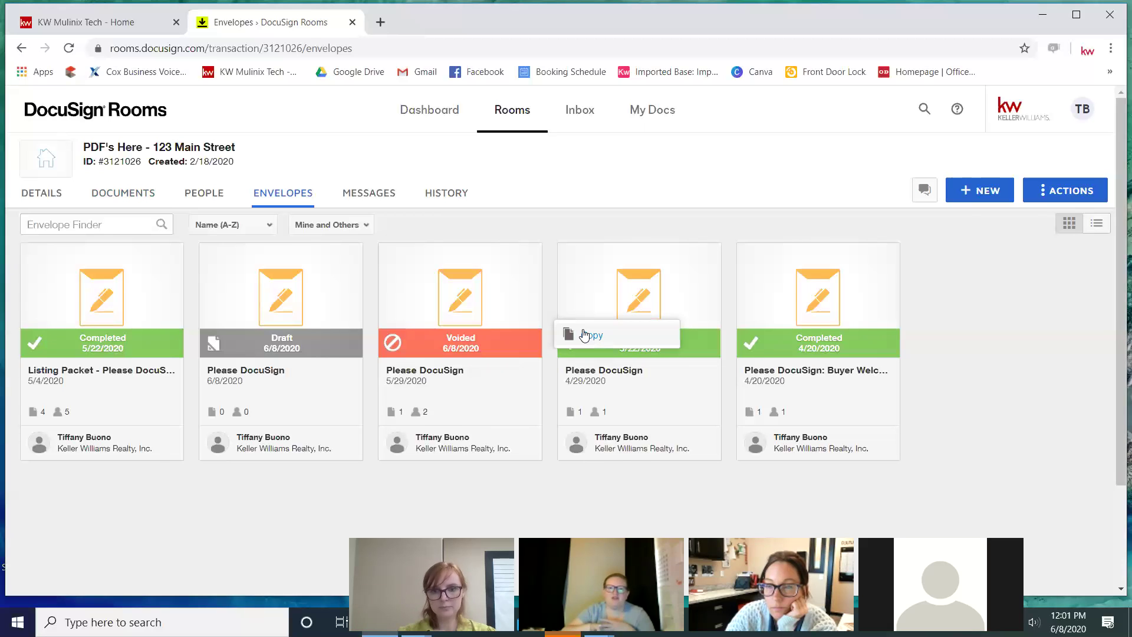
pyautogui.click(140, 197)
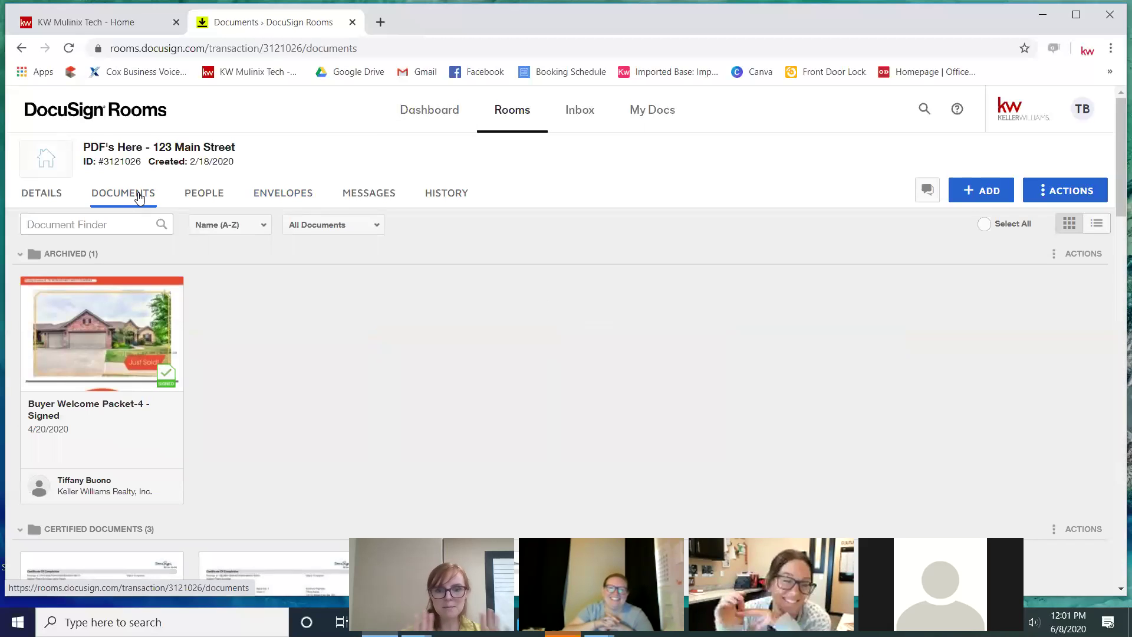